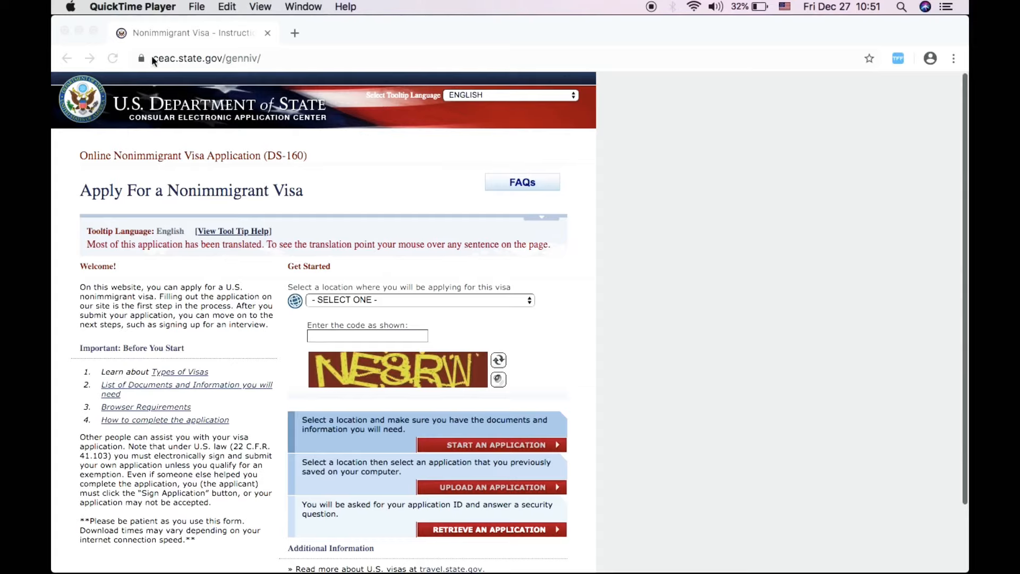
- Reload the DS-160 start page from the address bar to get a fresh verification image
{"action": "left_click_drag", "start_coordinate": [150, 58], "coordinate": [267, 66]}
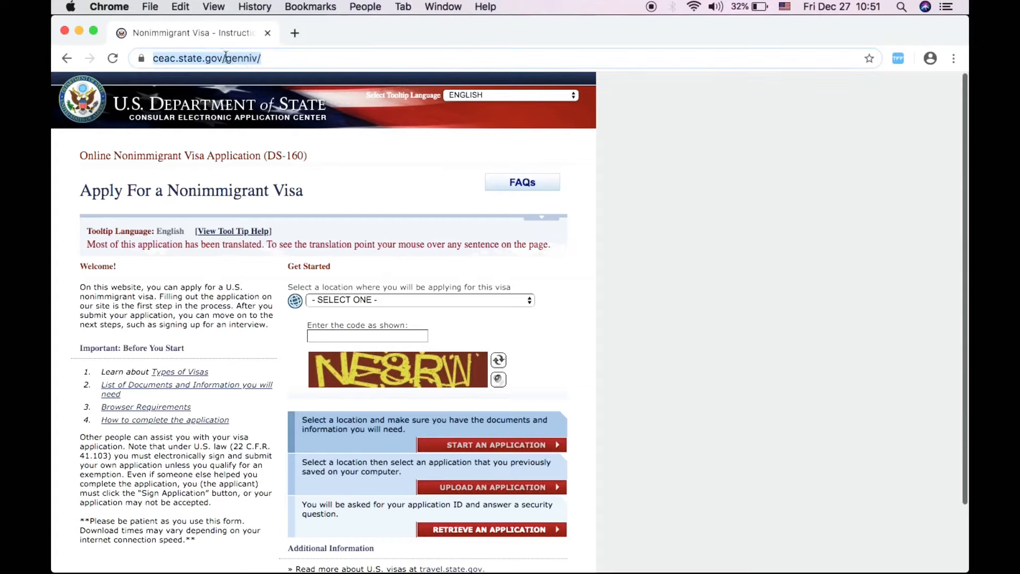
{"action": "left_click", "coordinate": [227, 58]}
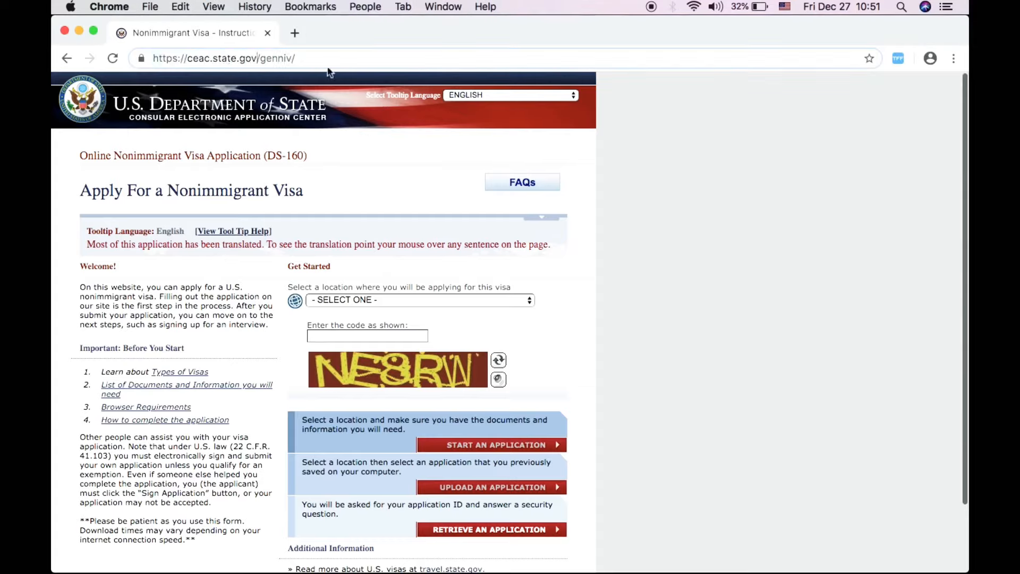
{"action": "left_click_drag", "start_coordinate": [240, 58], "coordinate": [258, 58]}
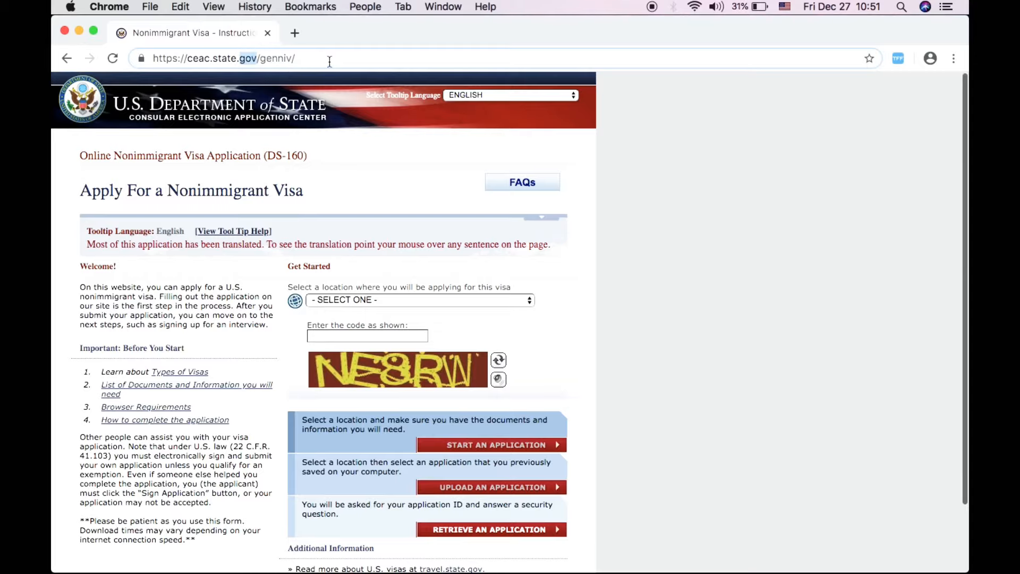
{"action": "left_click", "coordinate": [330, 62]}
{"action": "scroll", "coordinate": [626, 408], "scroll_direction": "down", "scroll_amount": 3}
{"action": "scroll", "coordinate": [627, 407], "scroll_direction": "up", "scroll_amount": 3}
{"action": "key", "text": "Return"}
{"action": "scroll", "coordinate": [643, 270], "scroll_direction": "down", "scroll_amount": 2}
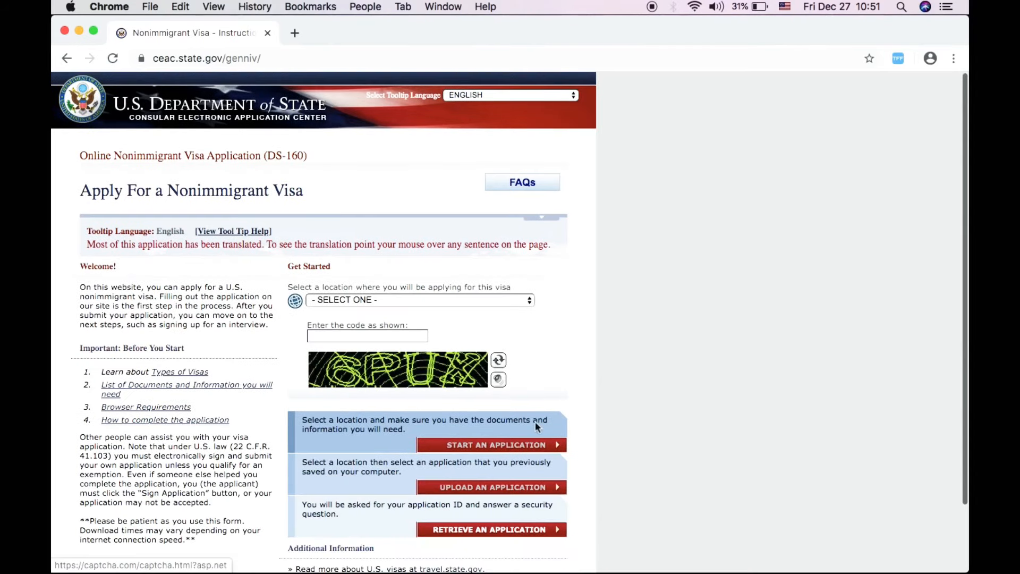
{"action": "scroll", "coordinate": [611, 383], "scroll_direction": "down", "scroll_amount": 3}
- Choose AUSTRALIA, MELBOURNE from the application location list
{"action": "left_click", "coordinate": [482, 238]}
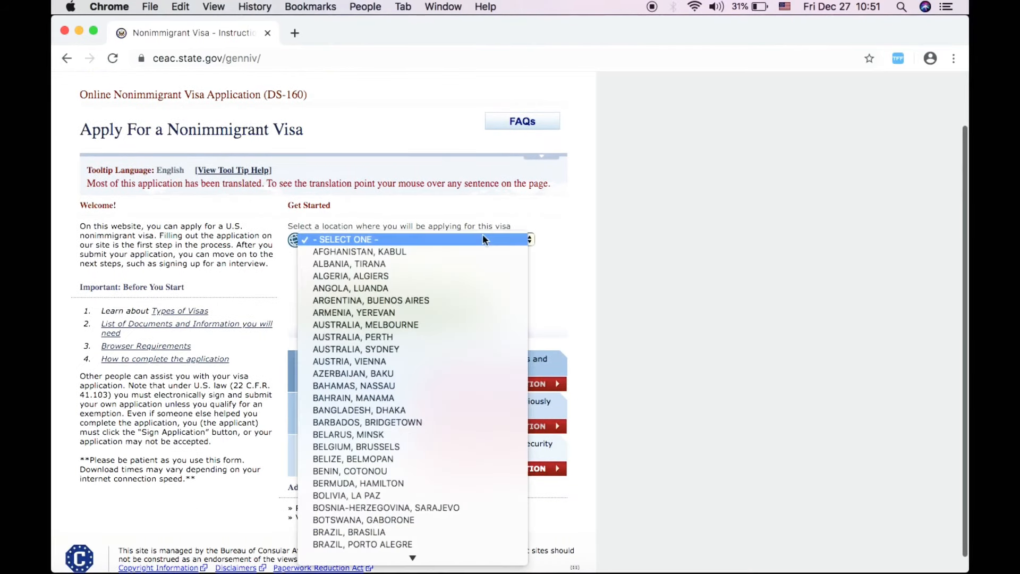
{"action": "scroll", "coordinate": [476, 467], "scroll_direction": "down", "scroll_amount": 15}
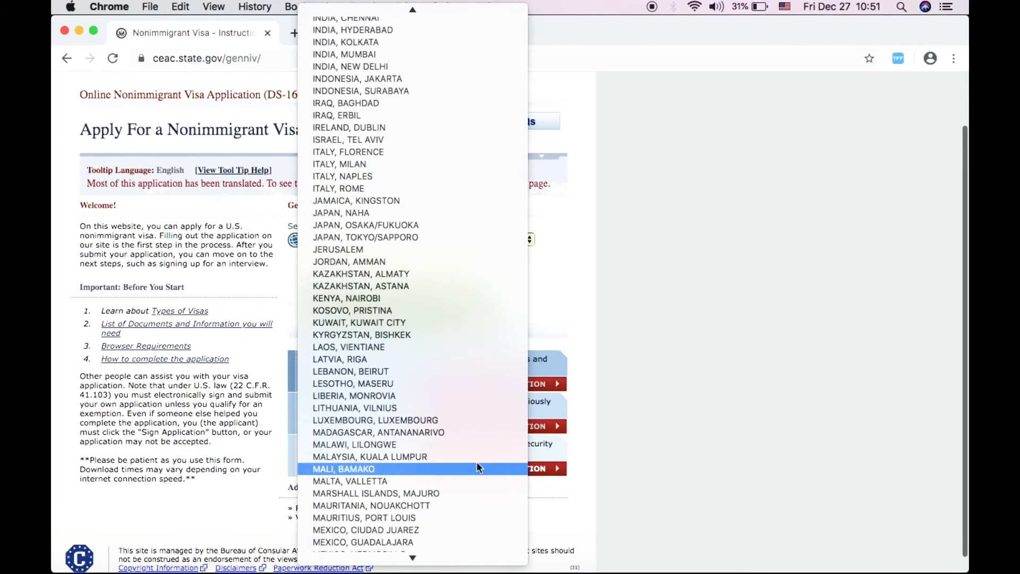
{"action": "scroll", "coordinate": [477, 468], "scroll_direction": "up", "scroll_amount": 20}
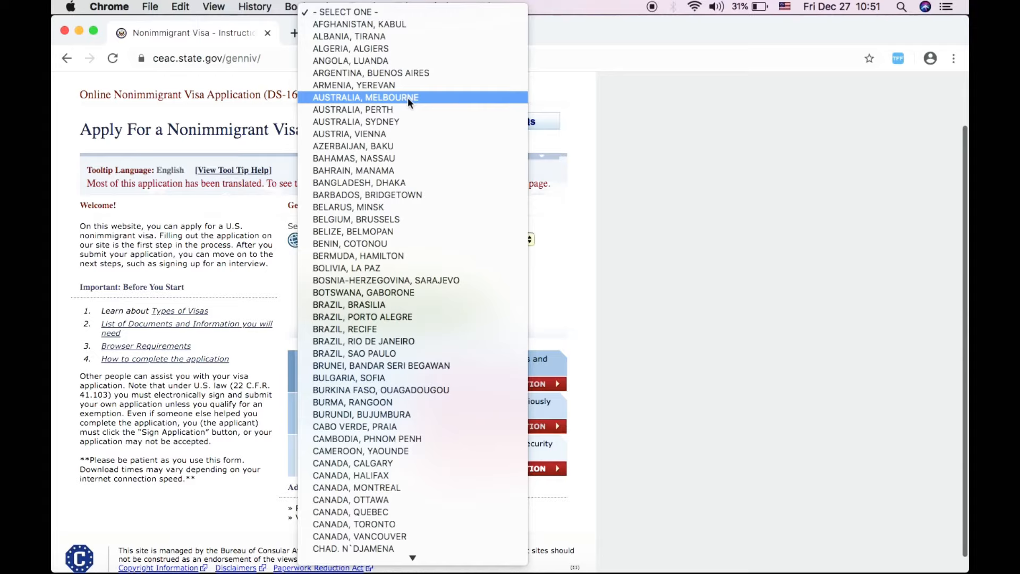
{"action": "left_click", "coordinate": [407, 98]}
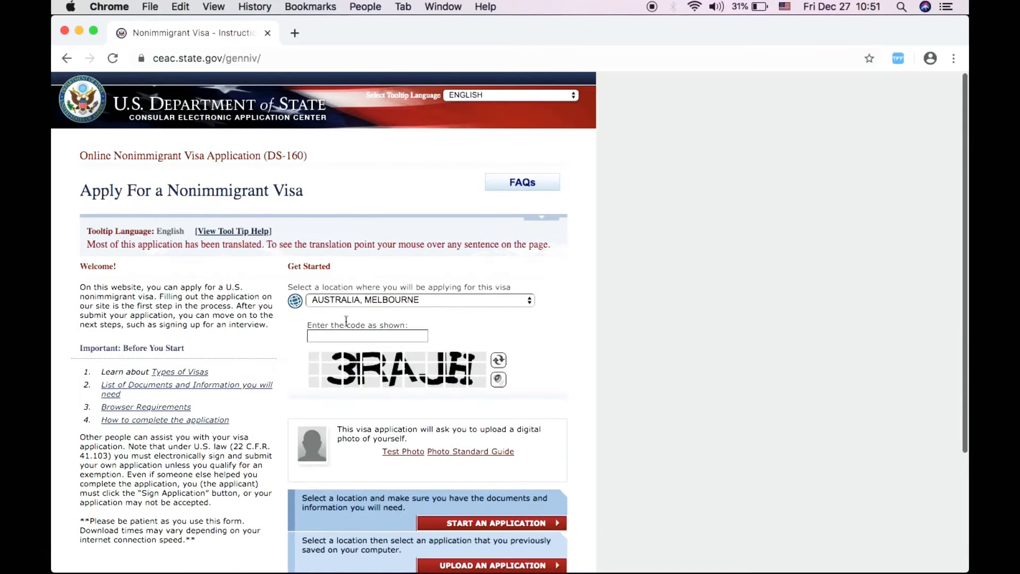
- Enter the verification code shown in the image and start a new application
{"action": "left_click", "coordinate": [330, 336]}
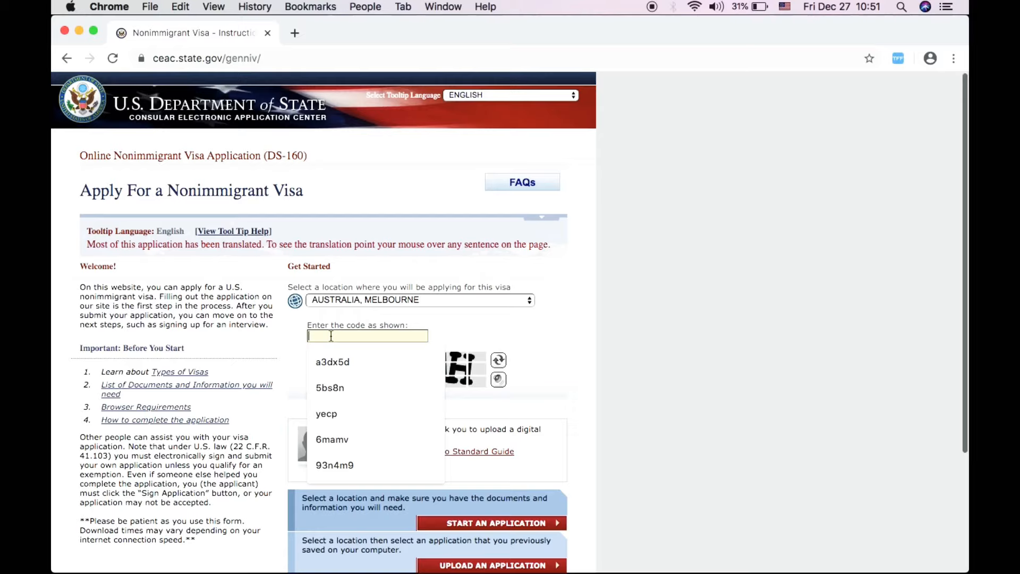
{"action": "type", "text": "N"}
{"action": "key", "text": "BackSpace"}
{"action": "type", "text": "3"}
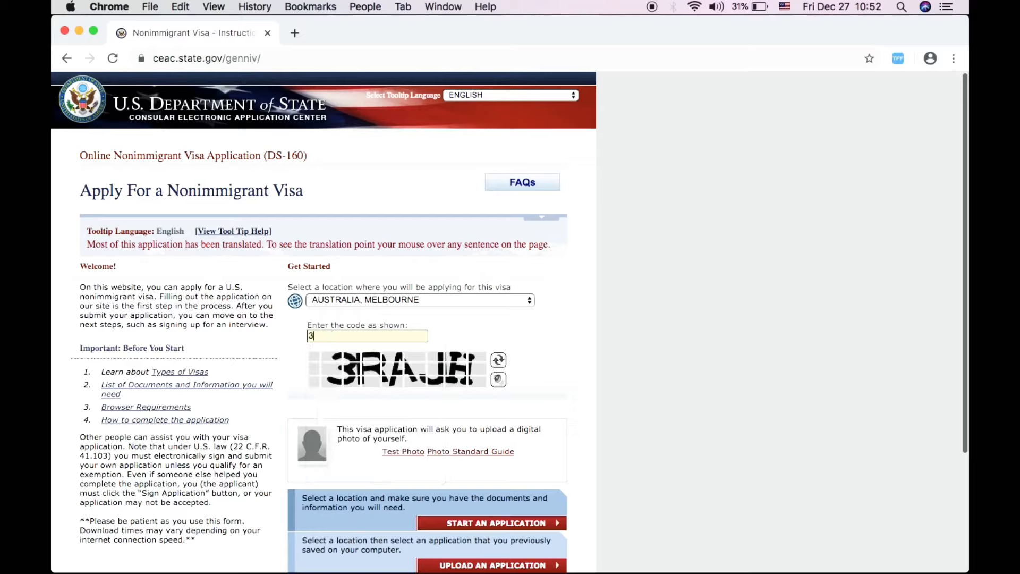
{"action": "type", "text": "RAJH"}
{"action": "scroll", "coordinate": [413, 349], "scroll_direction": "down", "scroll_amount": 5}
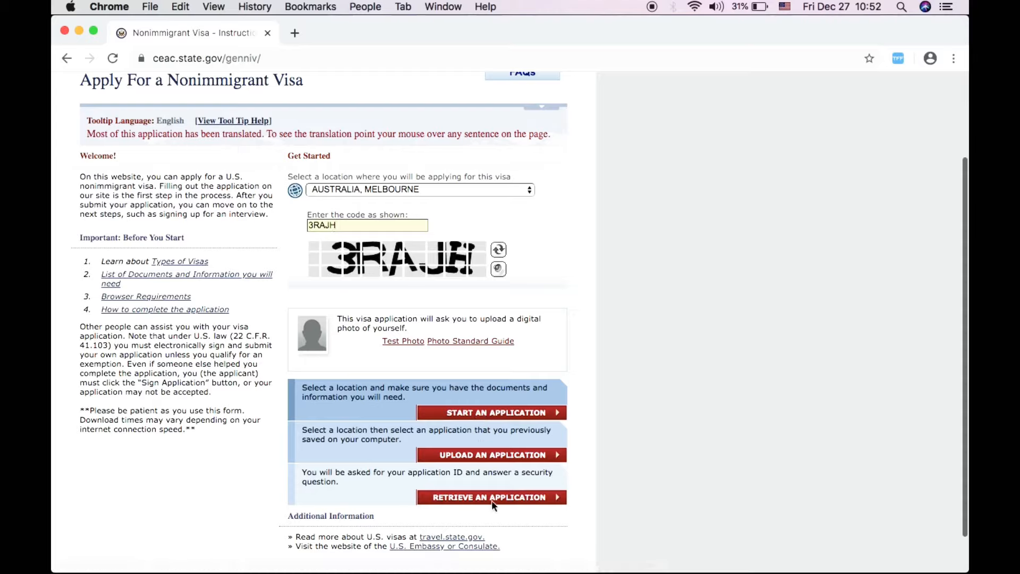
{"action": "left_click", "coordinate": [488, 420]}
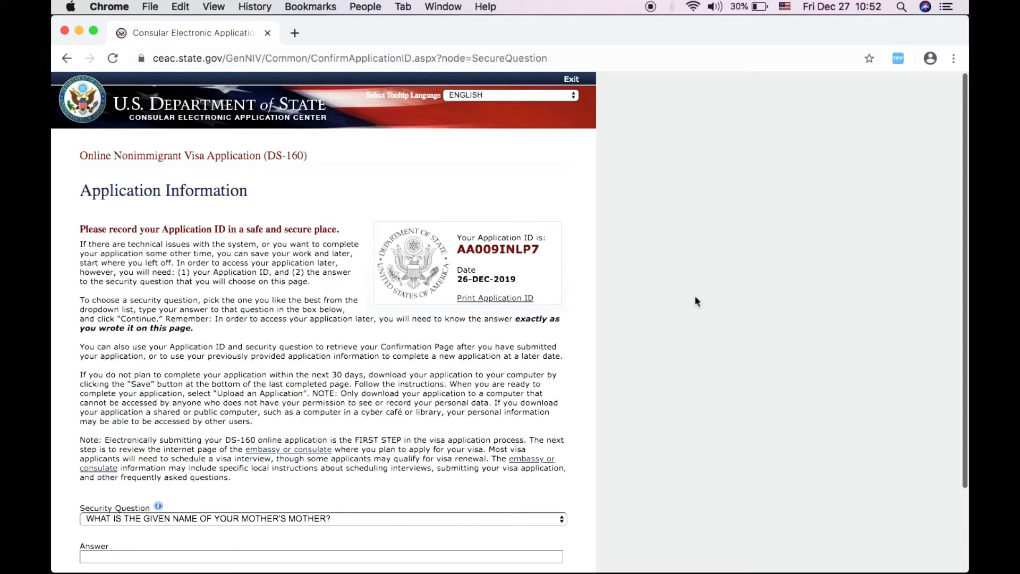
- Select the newly issued Application ID text to record it
{"action": "left_click_drag", "start_coordinate": [455, 234], "coordinate": [619, 516]}
{"action": "scroll", "coordinate": [633, 388], "scroll_direction": "down", "scroll_amount": 3}
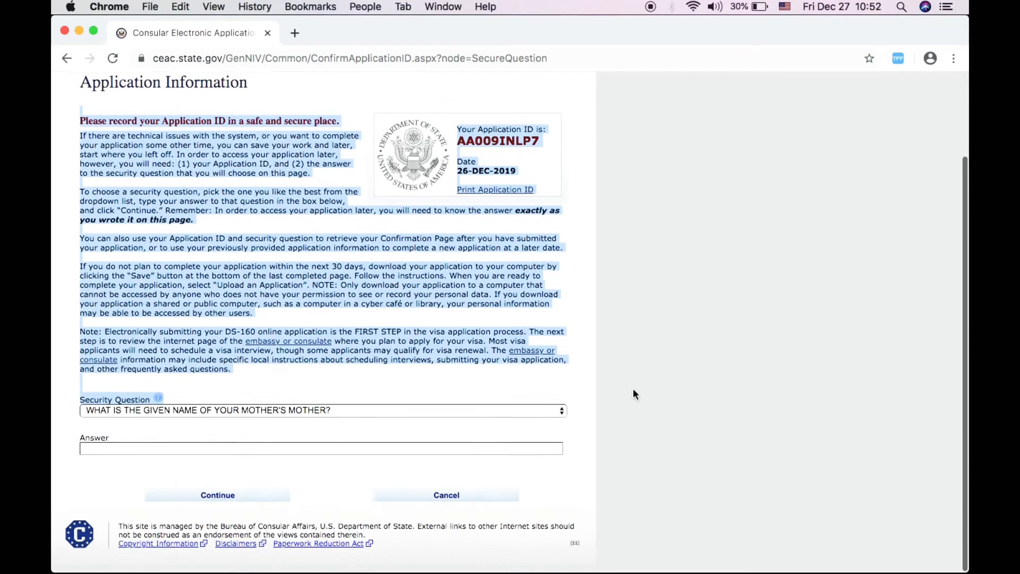
{"action": "scroll", "coordinate": [632, 388], "scroll_direction": "up", "scroll_amount": 1}
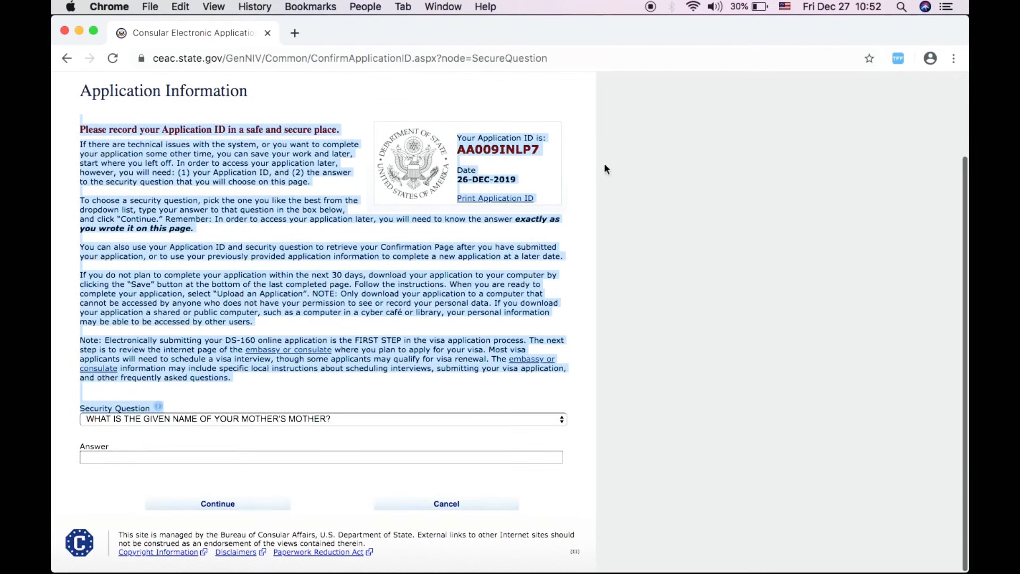
{"action": "left_click", "coordinate": [631, 331]}
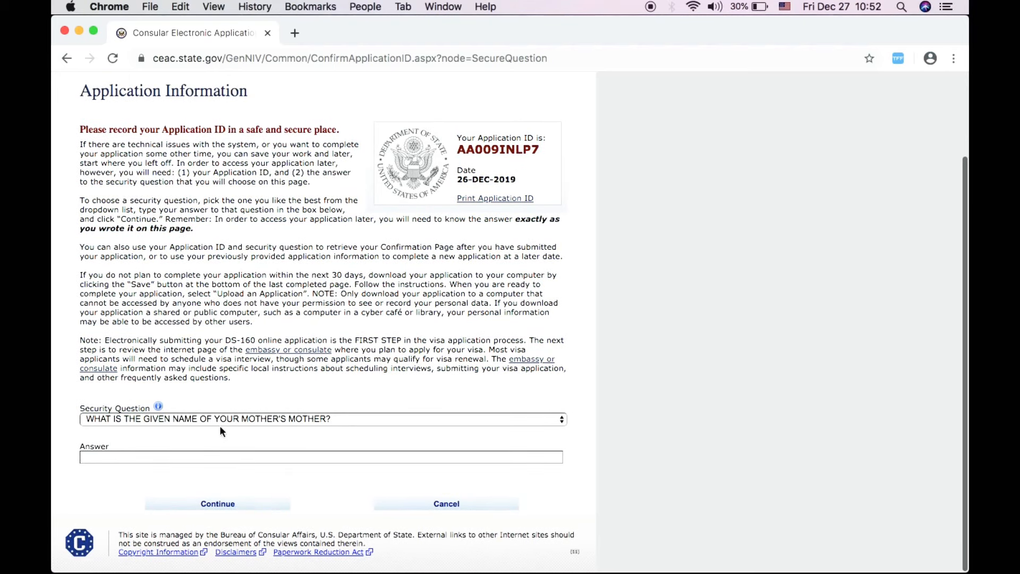
- Choose the 'where did your mother and father meet' security question, enter the answer, and continue
{"action": "left_click", "coordinate": [222, 418]}
{"action": "scroll", "coordinate": [219, 479], "scroll_direction": "down", "scroll_amount": 3}
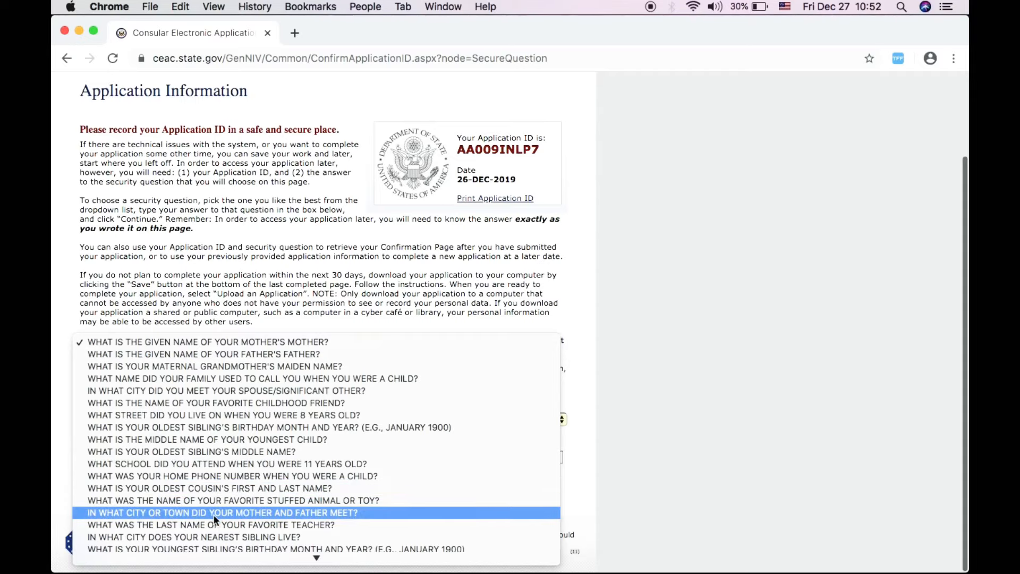
{"action": "left_click", "coordinate": [212, 512]}
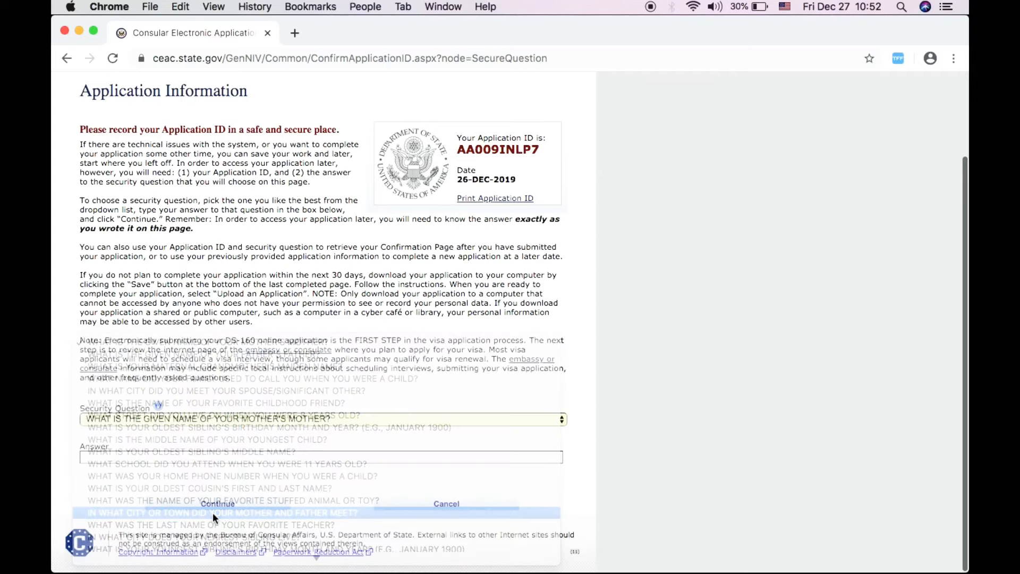
{"action": "left_click", "coordinate": [108, 460]}
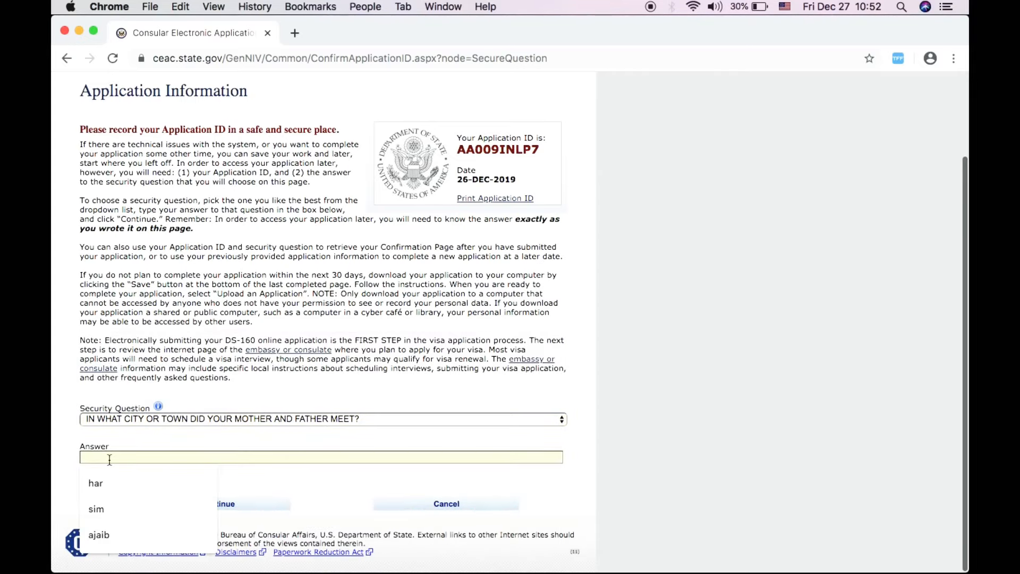
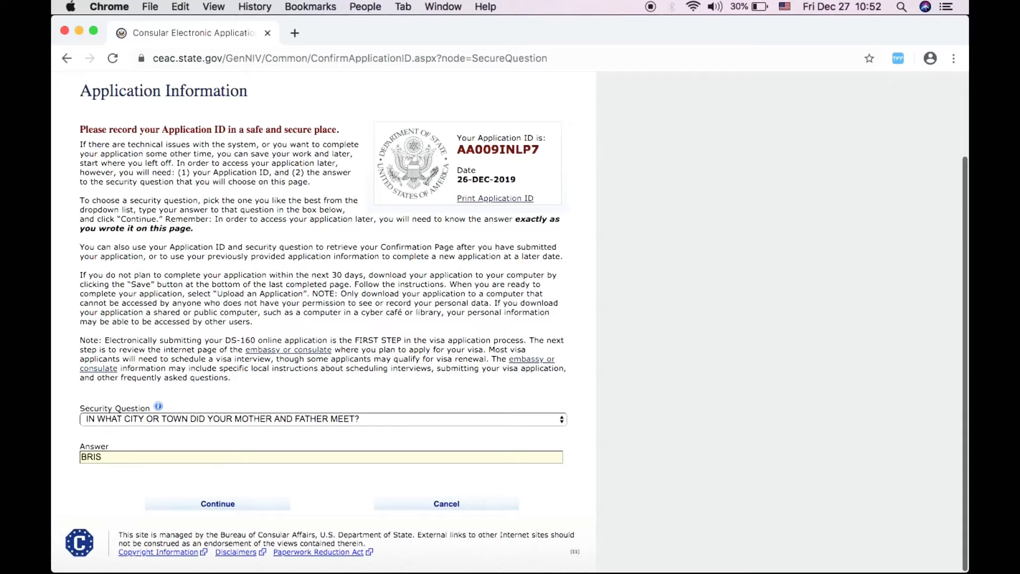
{"action": "left_click", "coordinate": [250, 511]}
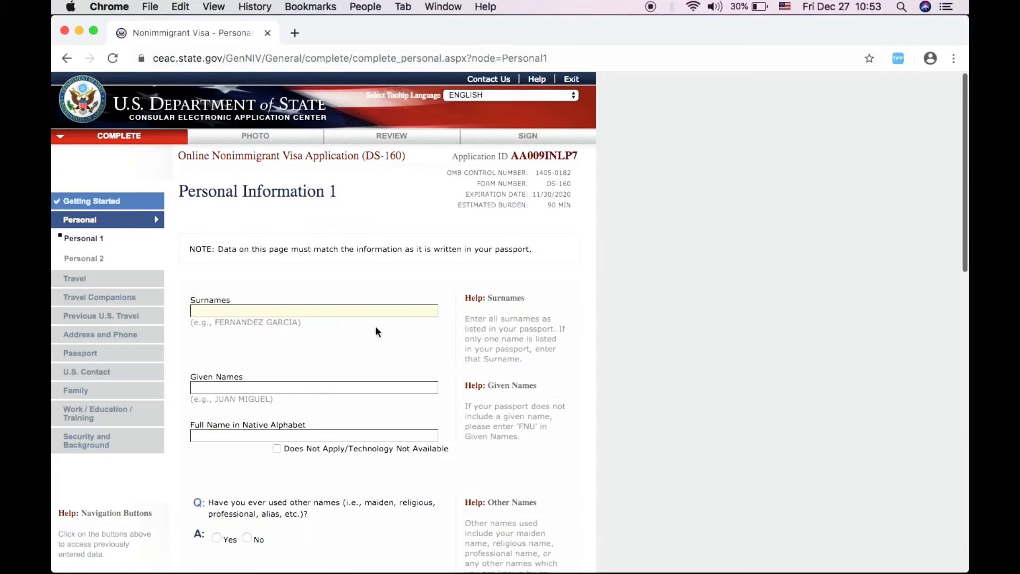
- Enter the applicant's surname and given names, correcting a typo
{"action": "left_click", "coordinate": [261, 310]}
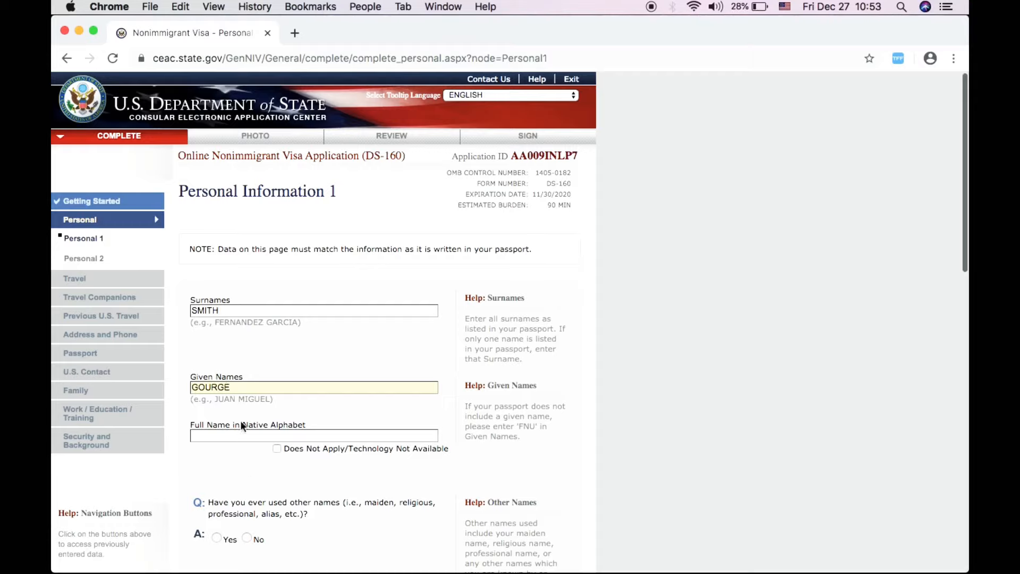
- Mark the native-alphabet full name as Does Not Apply and answer No to name telecode
{"action": "left_click", "coordinate": [276, 448]}
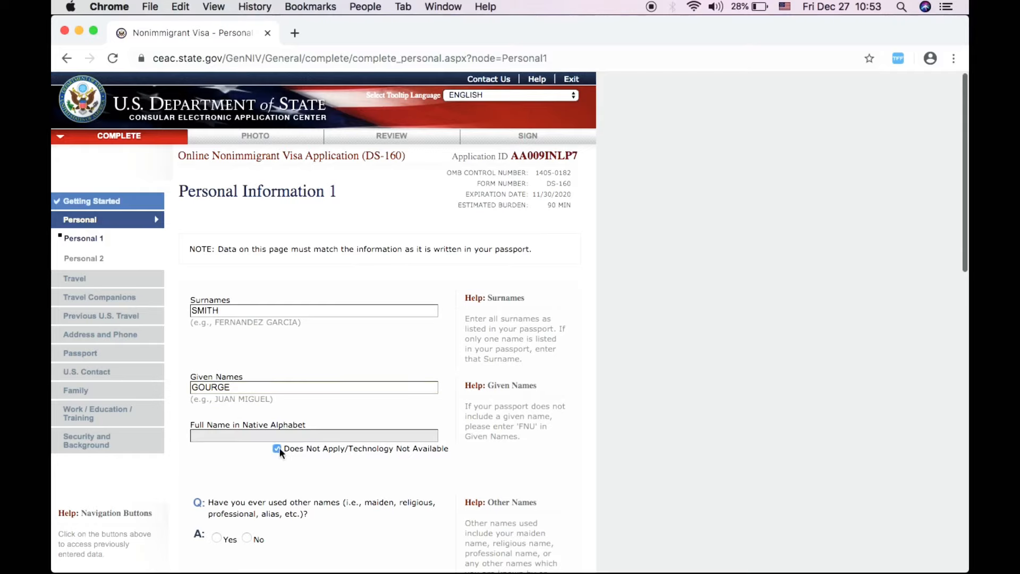
{"action": "scroll", "coordinate": [323, 468], "scroll_direction": "down", "scroll_amount": 5}
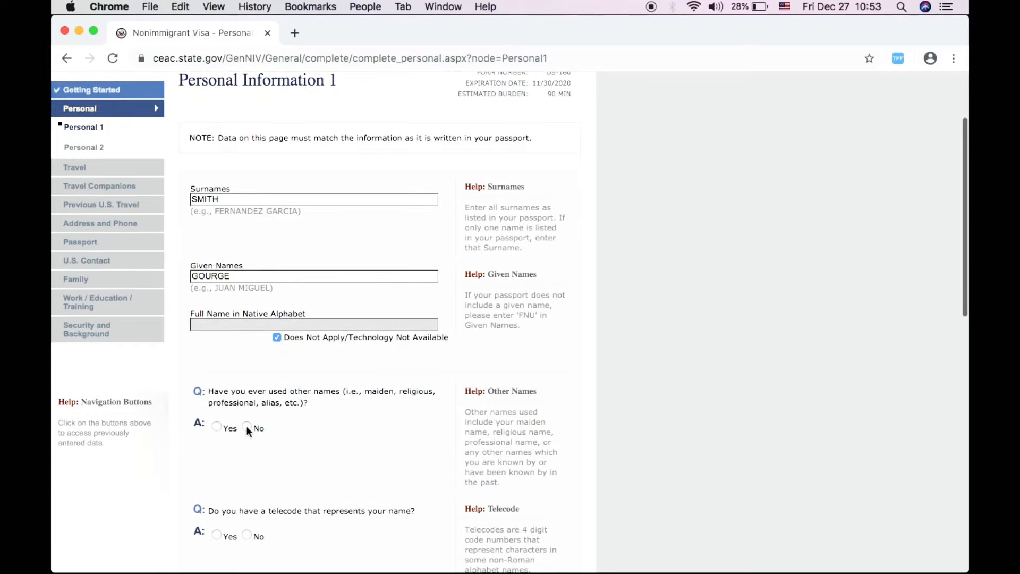
{"action": "scroll", "coordinate": [331, 441], "scroll_direction": "down", "scroll_amount": 4}
{"action": "left_click", "coordinate": [247, 439]}
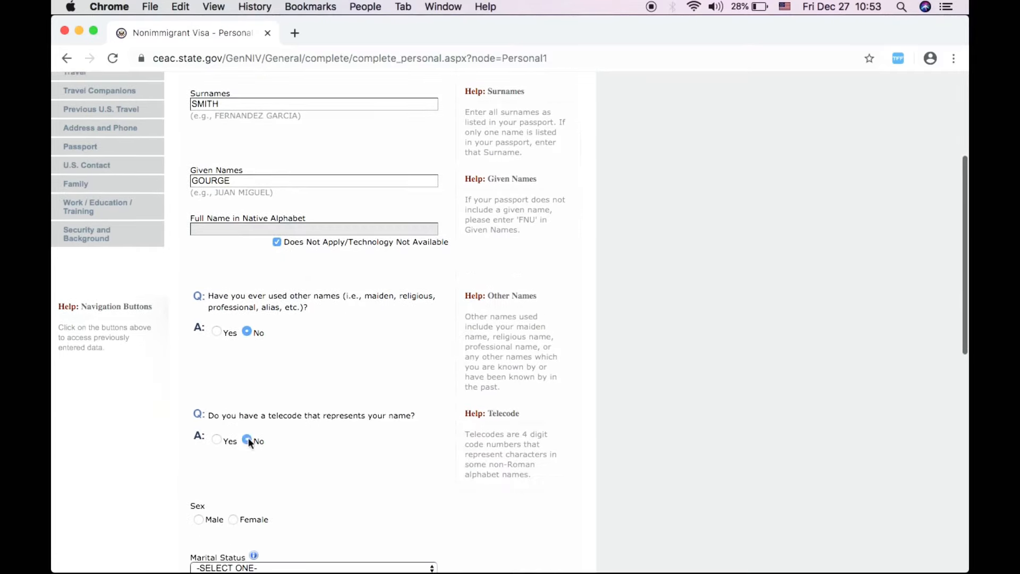
{"action": "scroll", "coordinate": [327, 463], "scroll_direction": "down", "scroll_amount": 4}
{"action": "scroll", "coordinate": [325, 410], "scroll_direction": "up", "scroll_amount": 10}
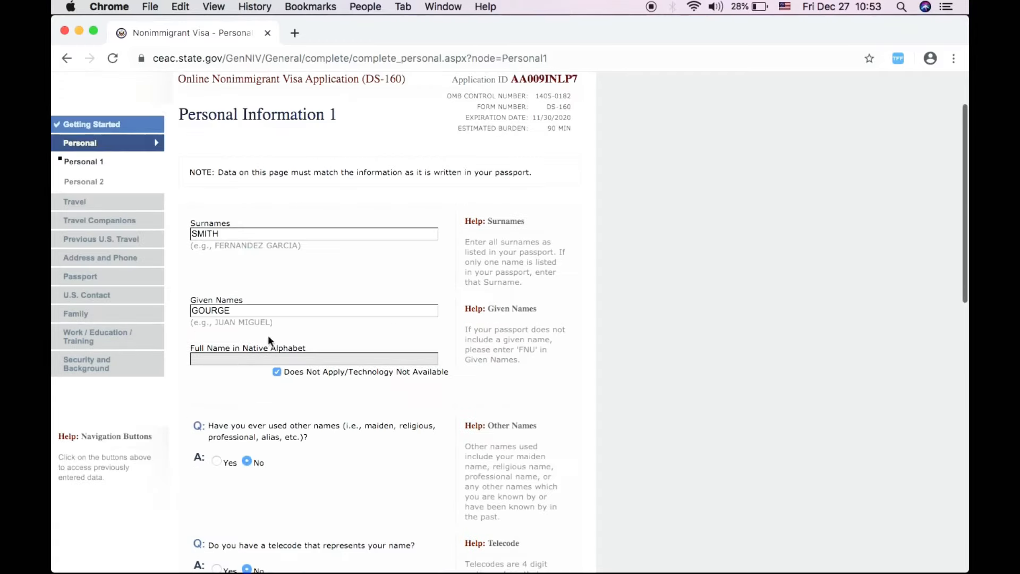
{"action": "scroll", "coordinate": [315, 475], "scroll_direction": "down", "scroll_amount": 4}
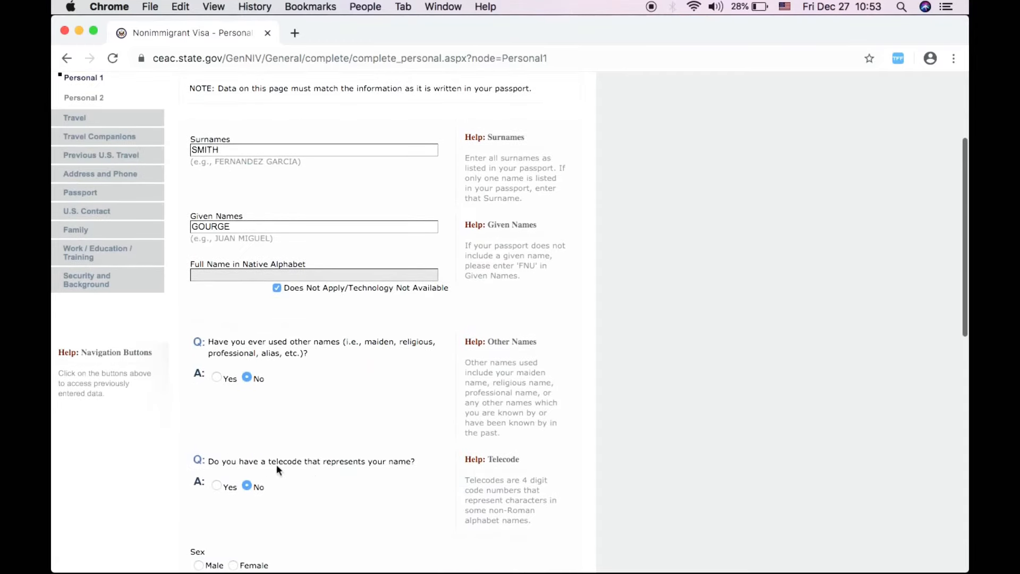
{"action": "scroll", "coordinate": [320, 486], "scroll_direction": "down", "scroll_amount": 3}
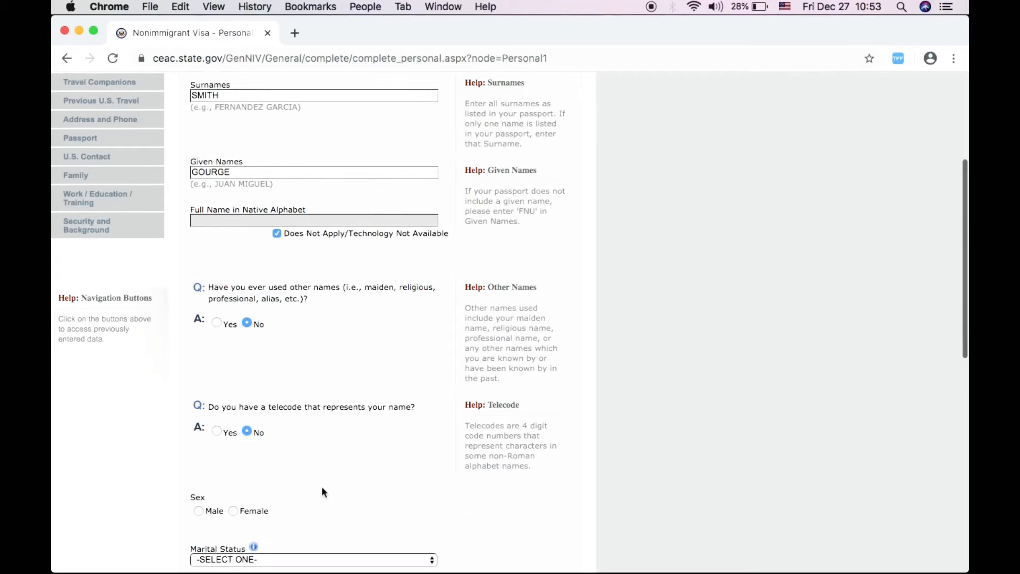
{"action": "scroll", "coordinate": [321, 488], "scroll_direction": "up", "scroll_amount": 5}
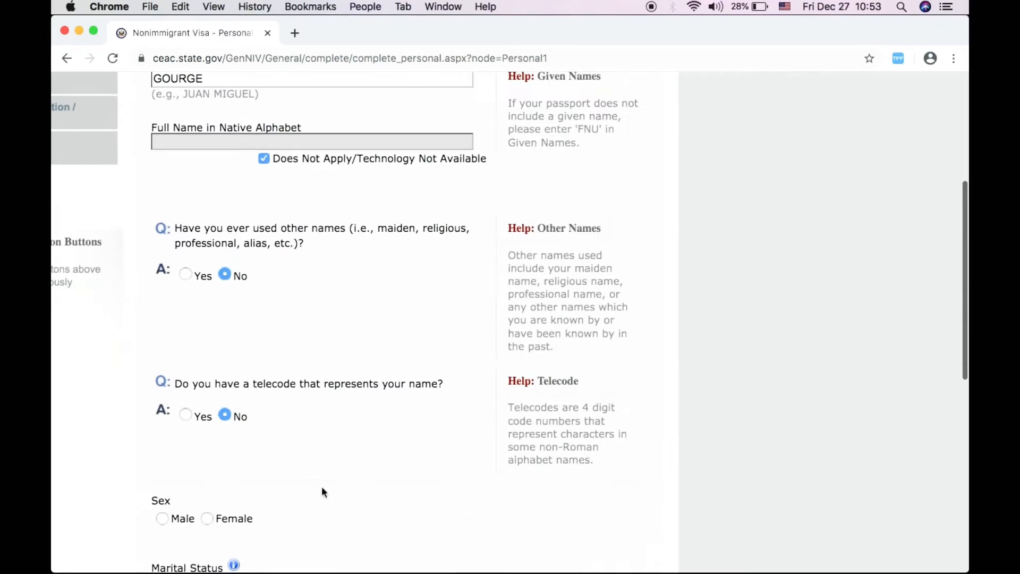
{"action": "scroll", "coordinate": [321, 486], "scroll_direction": "up", "scroll_amount": 5}
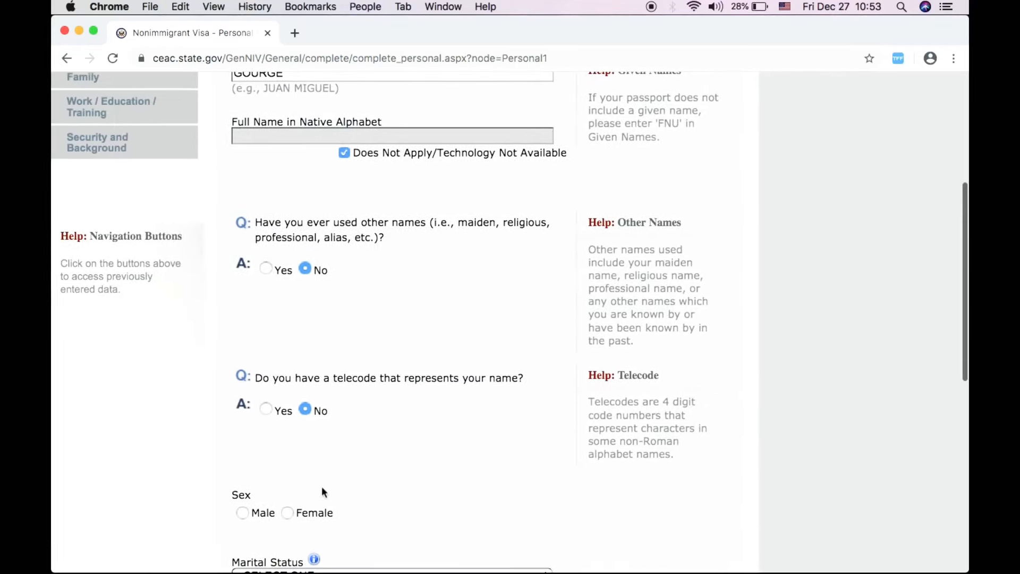
{"action": "scroll", "coordinate": [321, 486], "scroll_direction": "left", "scroll_amount": 5}
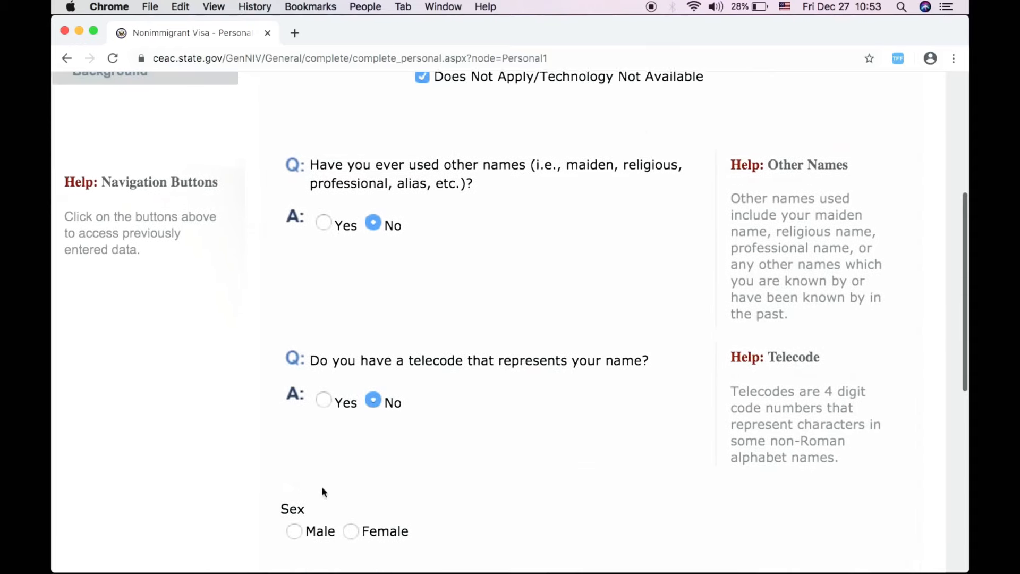
{"action": "scroll", "coordinate": [322, 489], "scroll_direction": "down", "scroll_amount": 3}
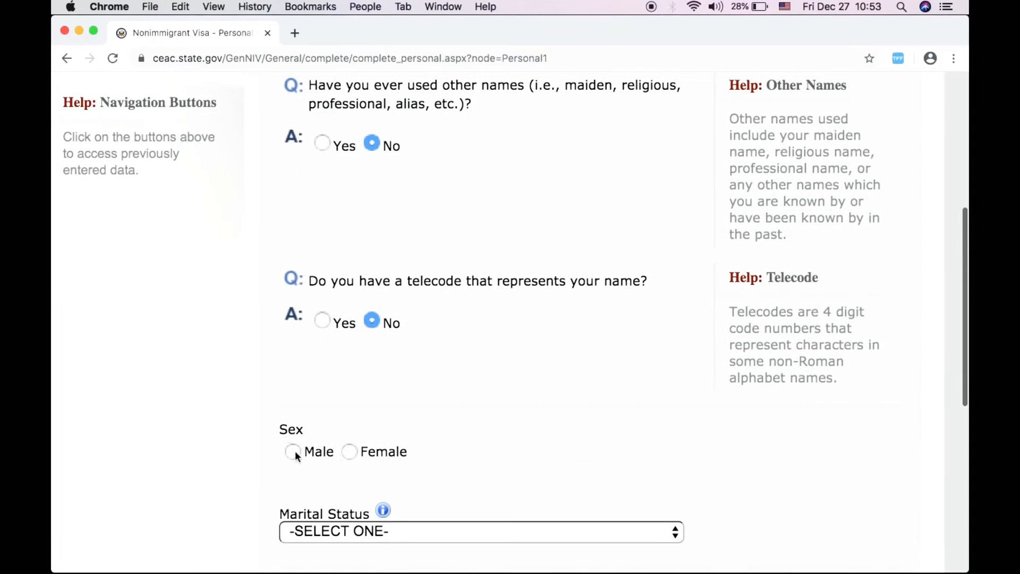
{"action": "scroll", "coordinate": [566, 421], "scroll_direction": "down", "scroll_amount": 7}
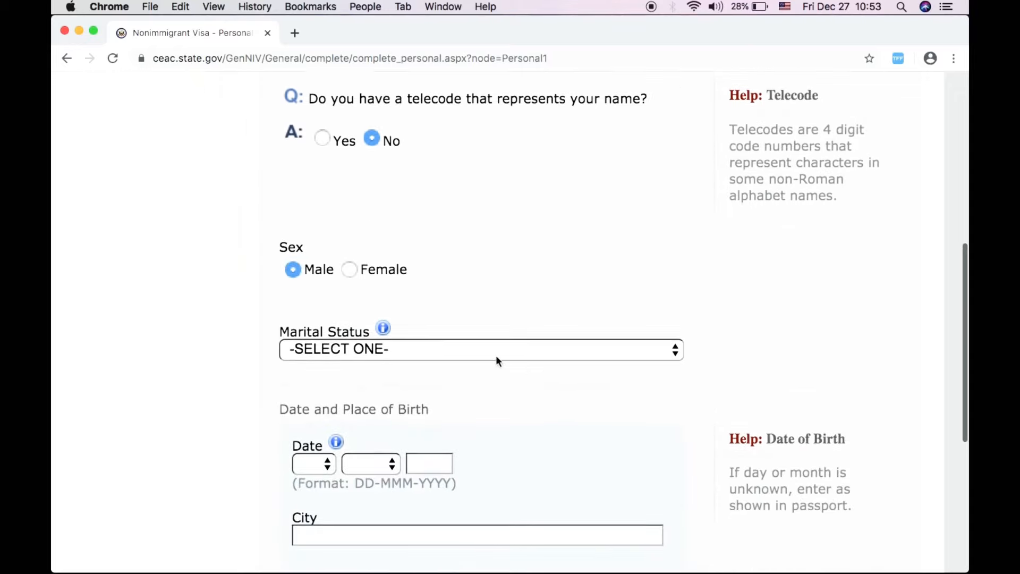
- Set marital status to MARRIED and date of birth to 20 MAR 1989
{"action": "left_click", "coordinate": [496, 356]}
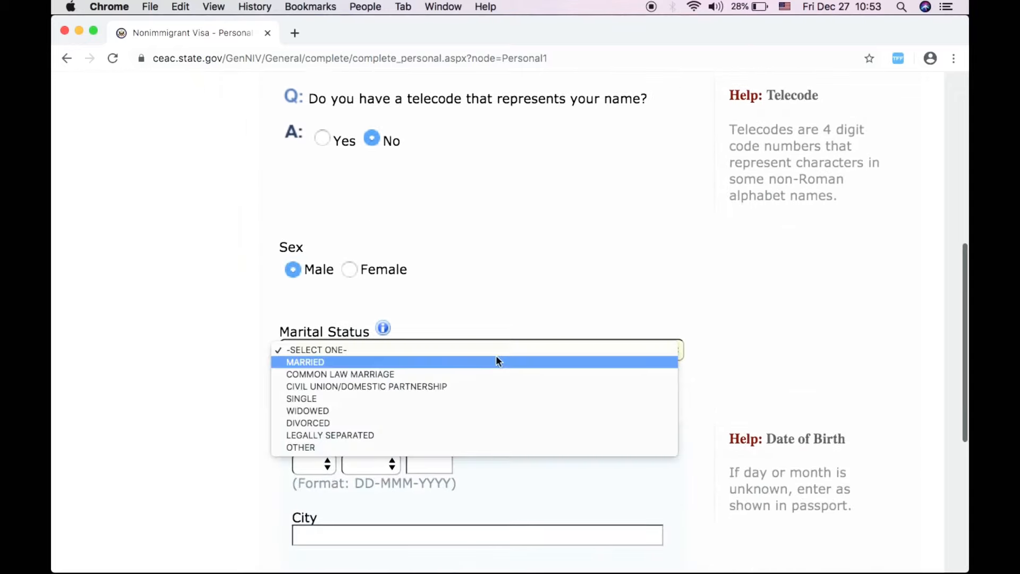
{"action": "left_click", "coordinate": [355, 362]}
{"action": "scroll", "coordinate": [227, 455], "scroll_direction": "down", "scroll_amount": 4}
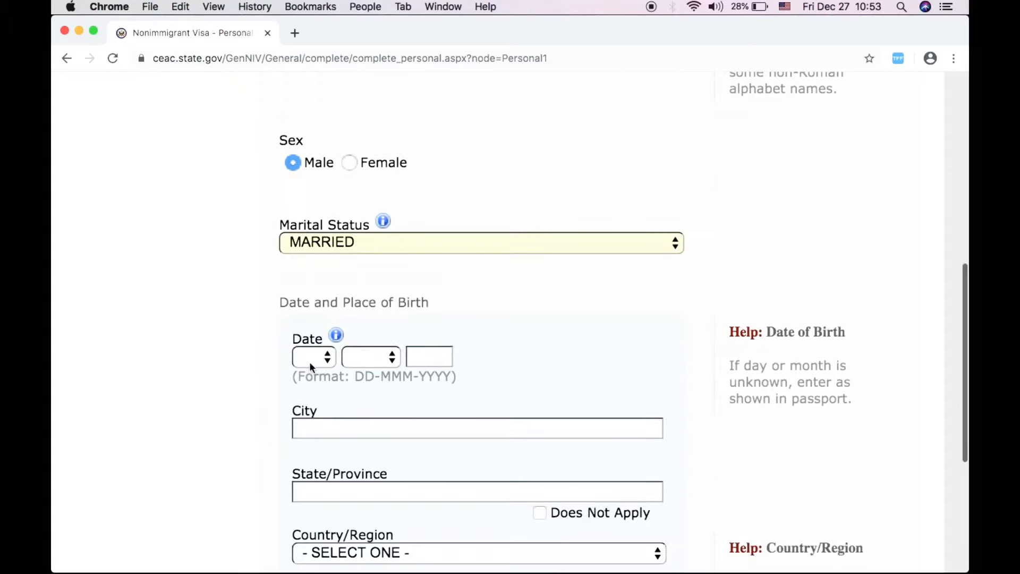
{"action": "left_click", "coordinate": [309, 361]}
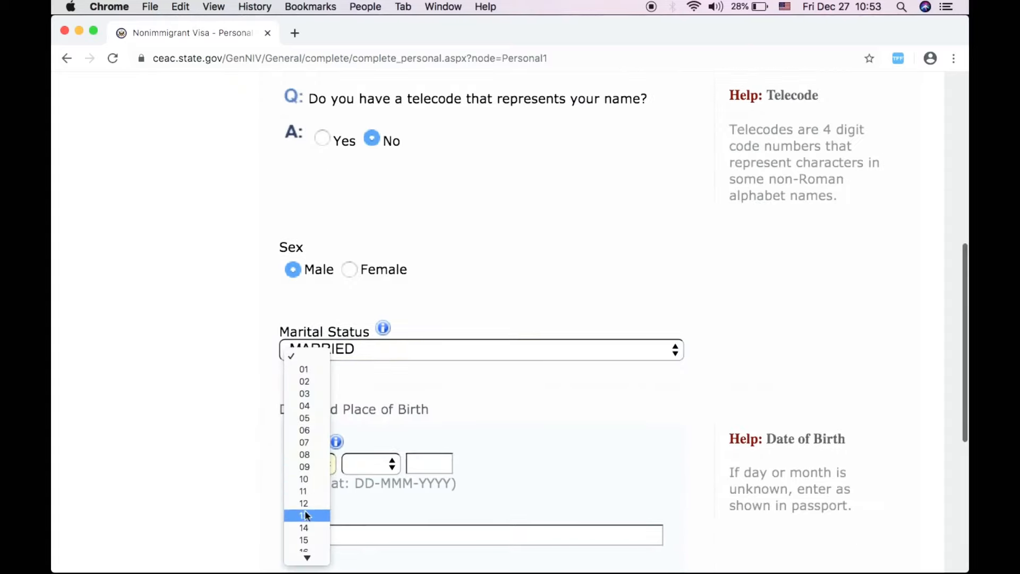
{"action": "scroll", "coordinate": [302, 536], "scroll_direction": "down", "scroll_amount": 5}
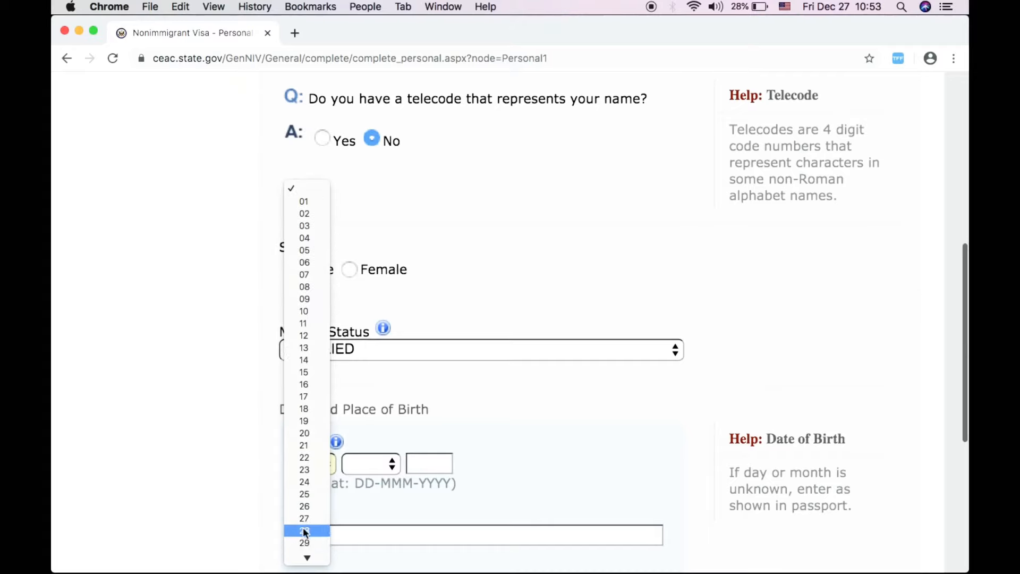
{"action": "left_click", "coordinate": [304, 432]}
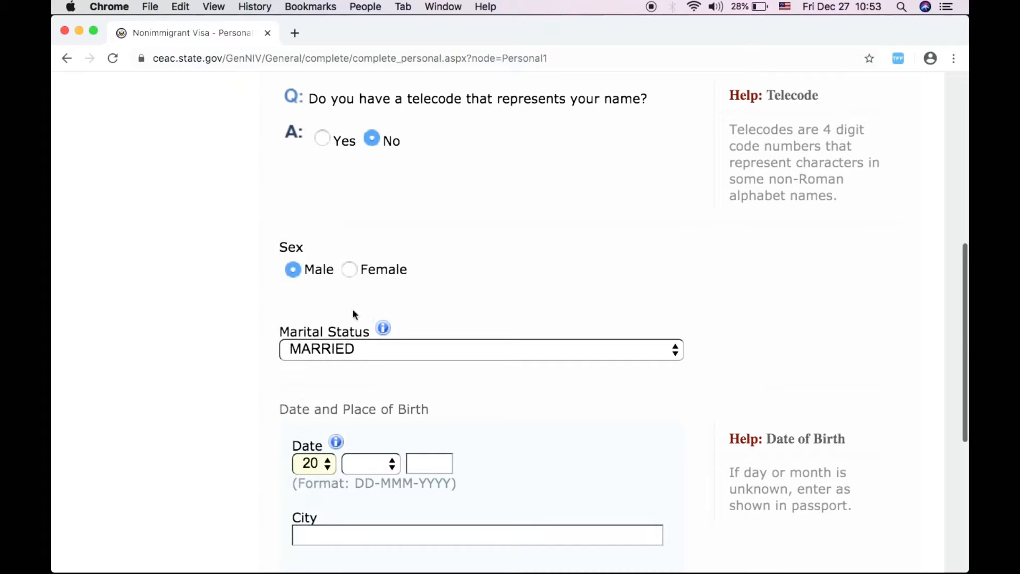
{"action": "left_click", "coordinate": [370, 464]}
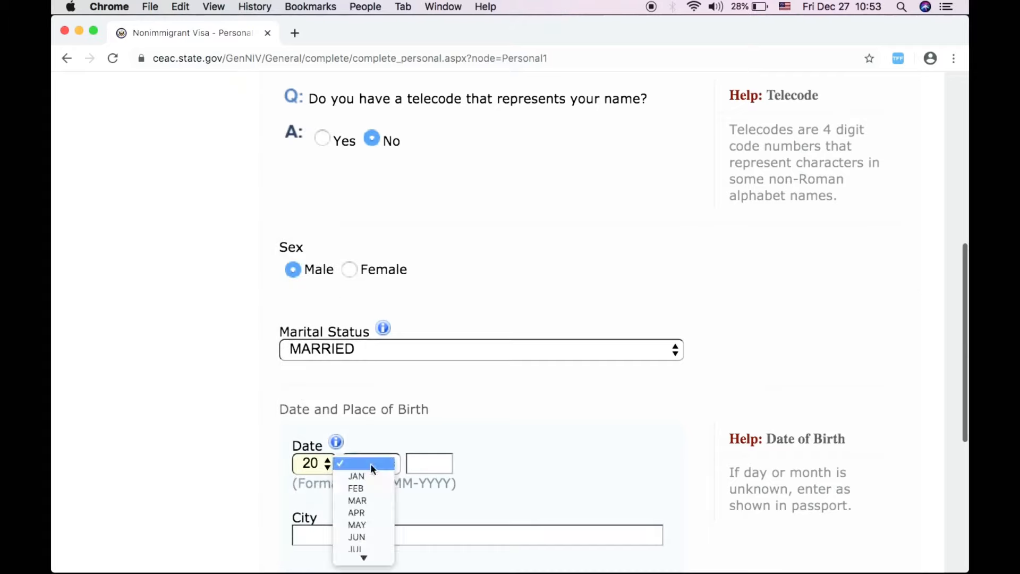
{"action": "left_click", "coordinate": [366, 500]}
{"action": "left_click", "coordinate": [410, 462]}
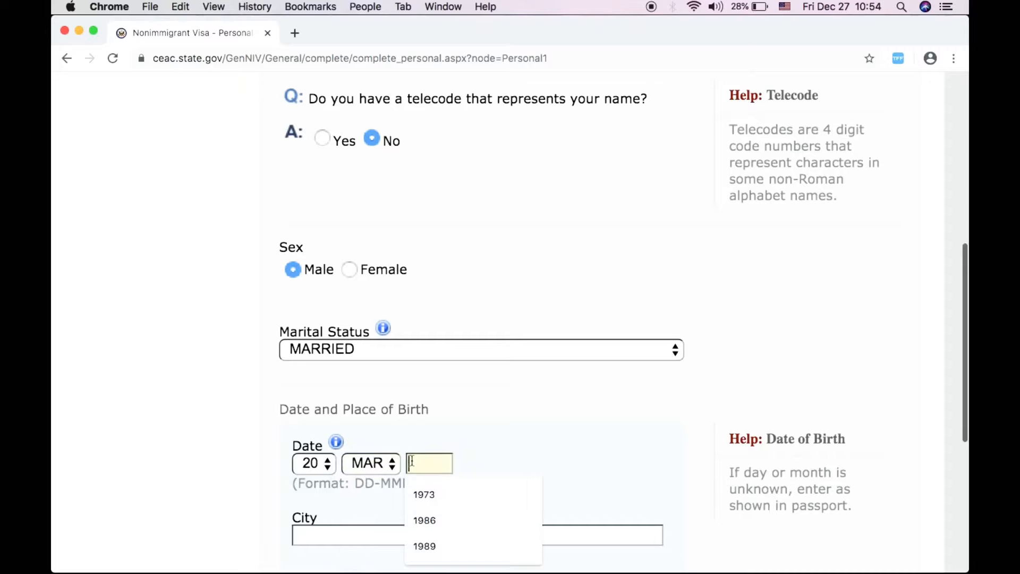
{"action": "type", "text": "1989"}
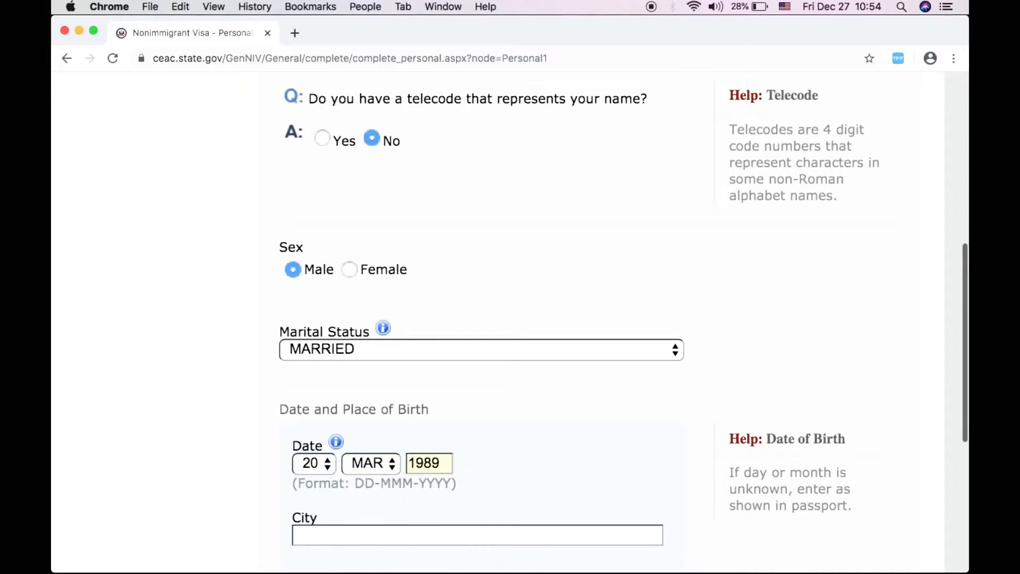
- Enter BRISBANE as city and QUEENSLAND as state/province of birth
{"action": "scroll", "coordinate": [213, 467], "scroll_direction": "down", "scroll_amount": 5}
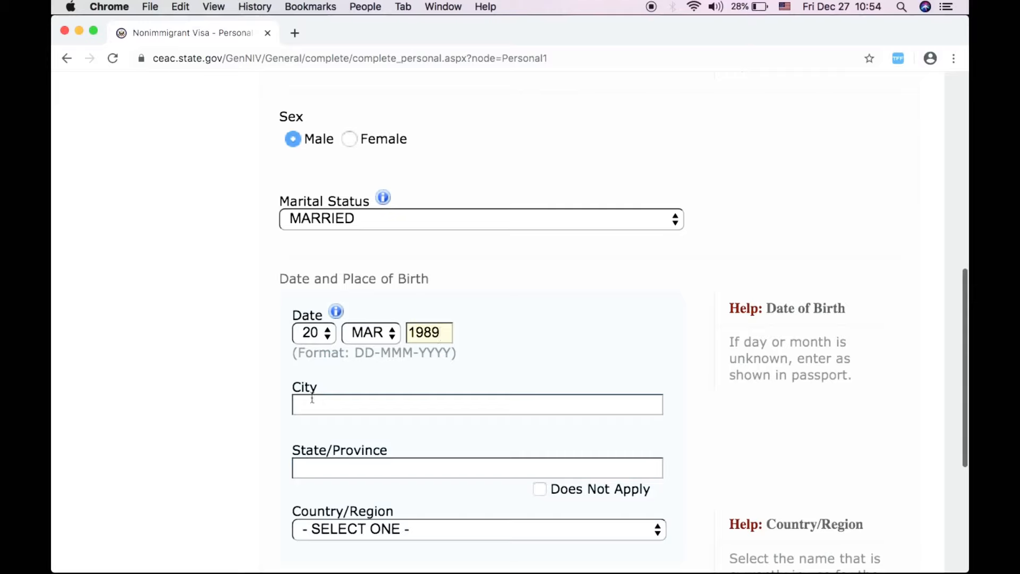
{"action": "left_click", "coordinate": [312, 398]}
{"action": "type", "text": "U"}
{"action": "key", "text": "BackSpace"}
{"action": "type", "text": "BRISBANE"}
{"action": "scroll", "coordinate": [213, 443], "scroll_direction": "down", "scroll_amount": 2}
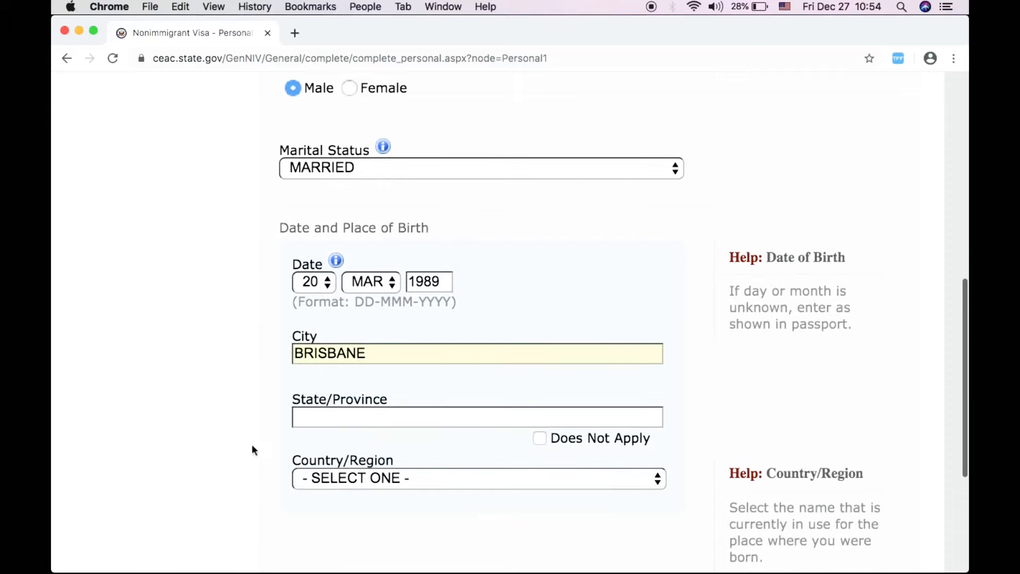
{"action": "left_click", "coordinate": [330, 422]}
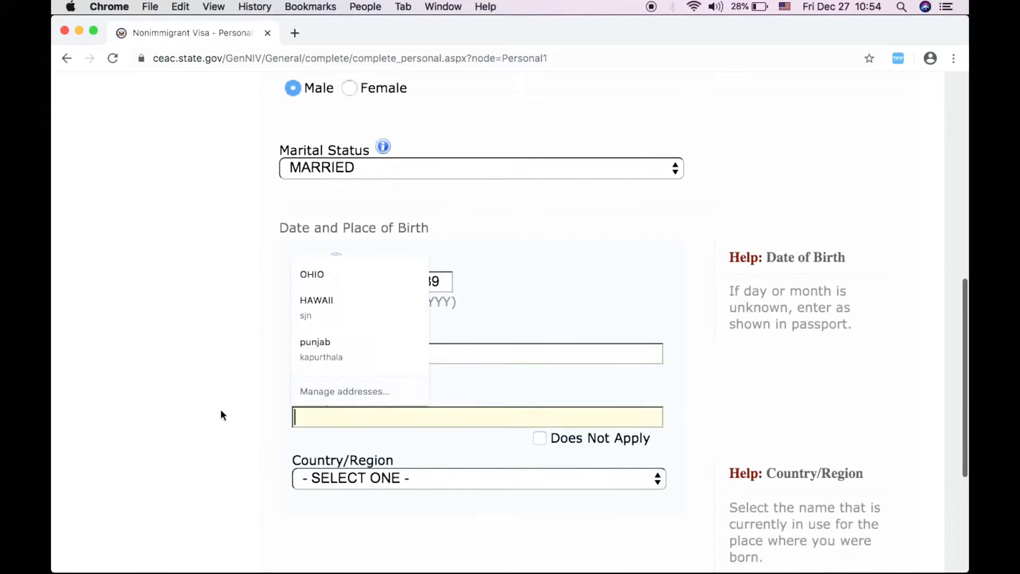
{"action": "type", "text": "D"}
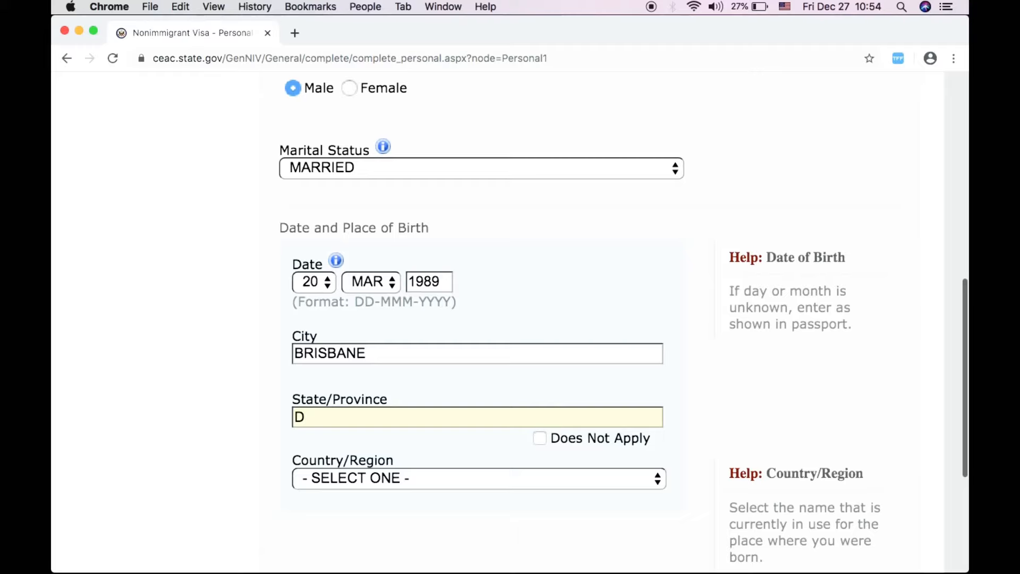
{"action": "key", "text": "BackSpace"}
{"action": "type", "text": "QUEENSLAND"}
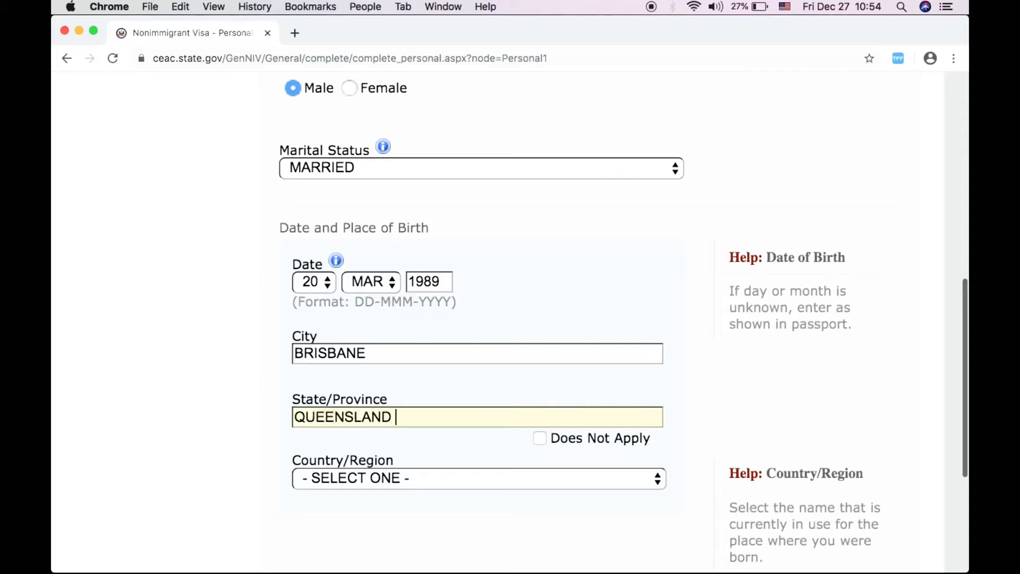
- Choose AUSTRALIA as the country/region of birth
{"action": "left_click", "coordinate": [420, 477]}
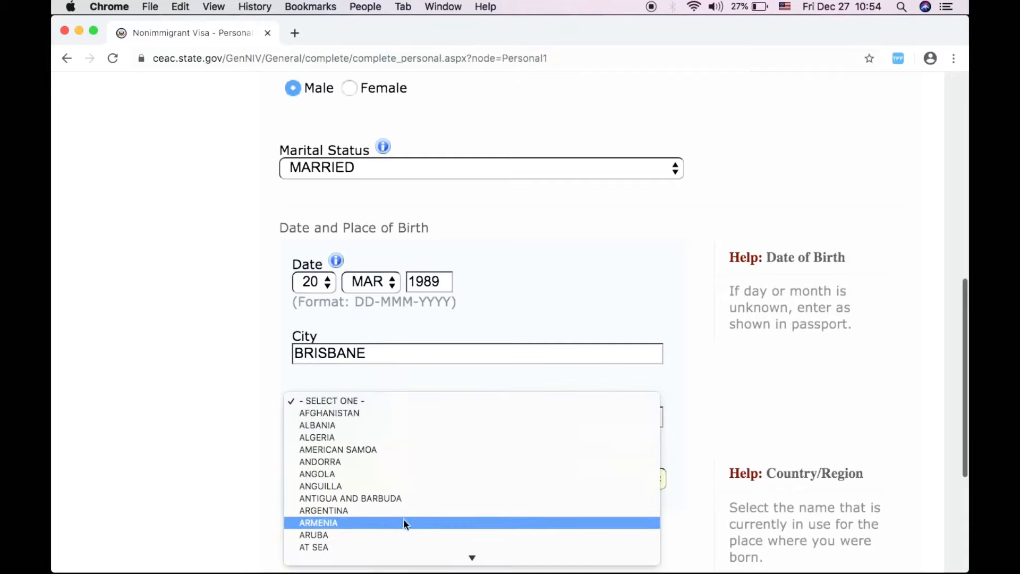
{"action": "scroll", "coordinate": [412, 454], "scroll_direction": "down", "scroll_amount": 2}
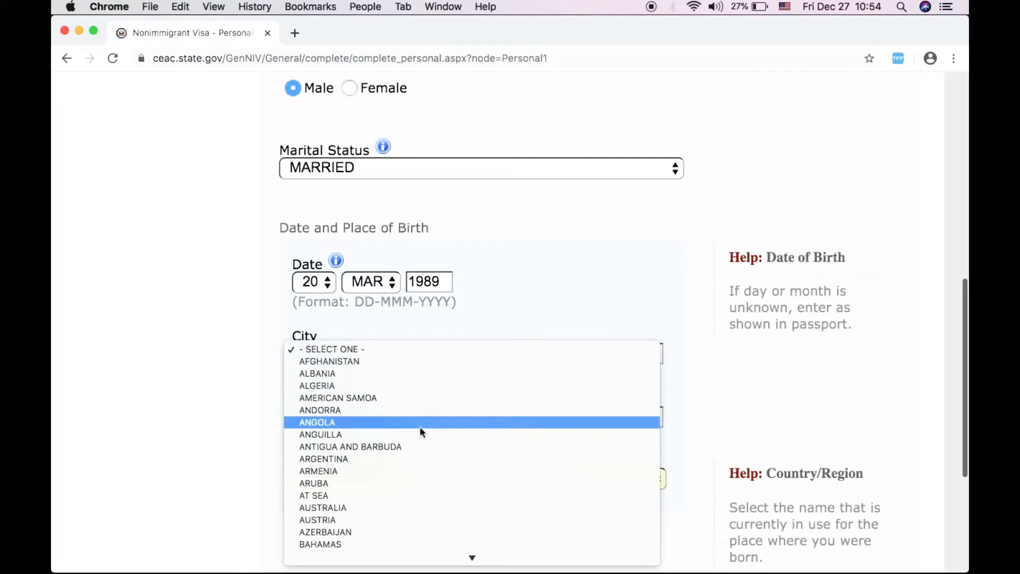
{"action": "left_click", "coordinate": [381, 506]}
{"action": "scroll", "coordinate": [468, 505], "scroll_direction": "down", "scroll_amount": 10}
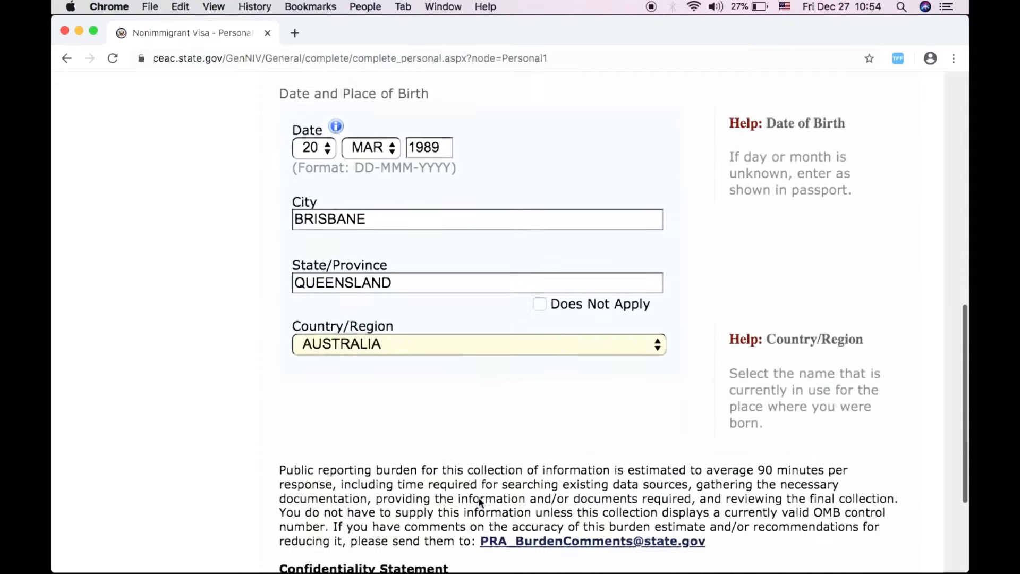
{"action": "scroll", "coordinate": [479, 502], "scroll_direction": "down", "scroll_amount": 2}
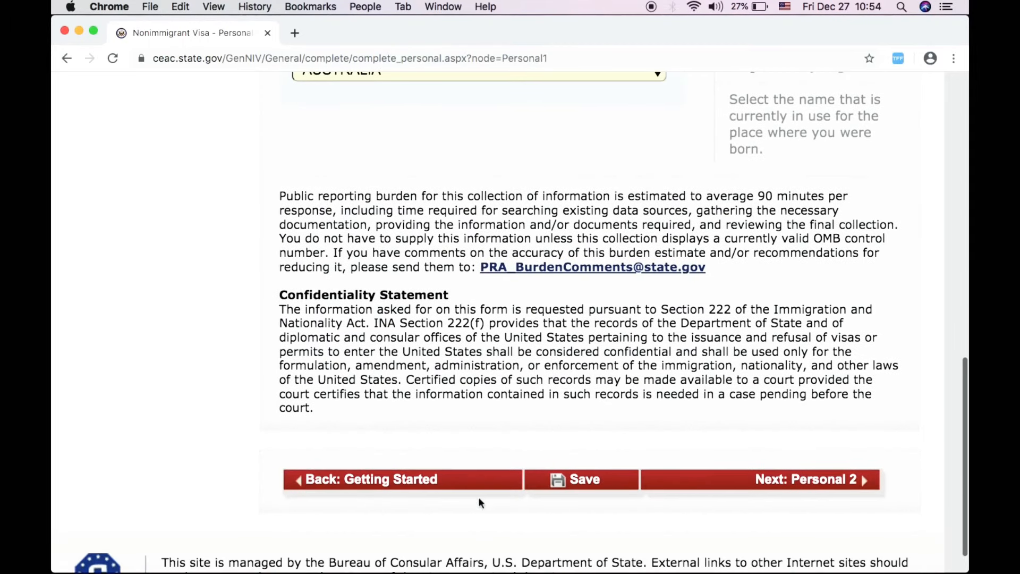
- Move to the Personal 2 page and set nationality to AUSTRALIA
{"action": "left_click", "coordinate": [776, 482]}
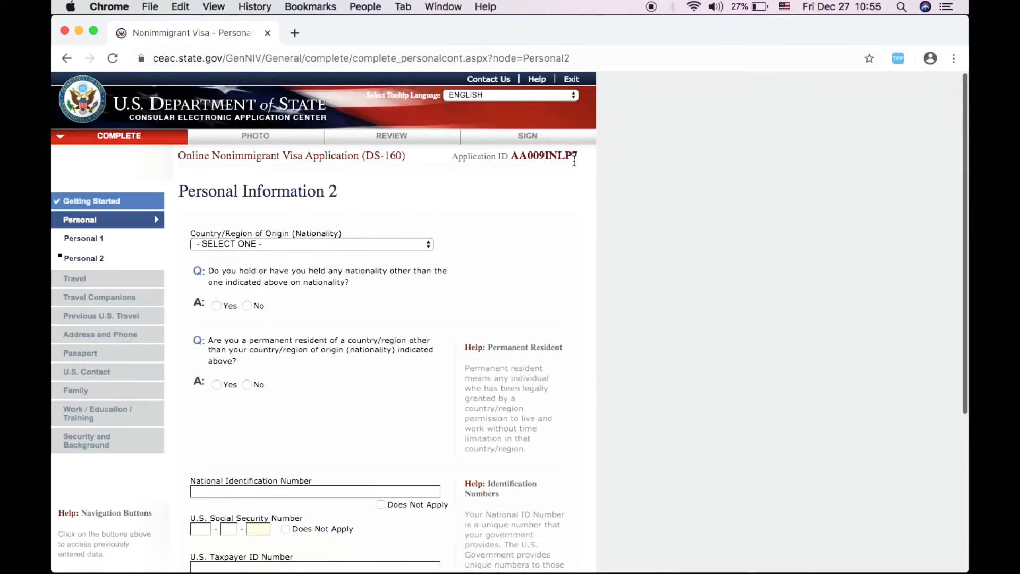
{"action": "left_click", "coordinate": [276, 244]}
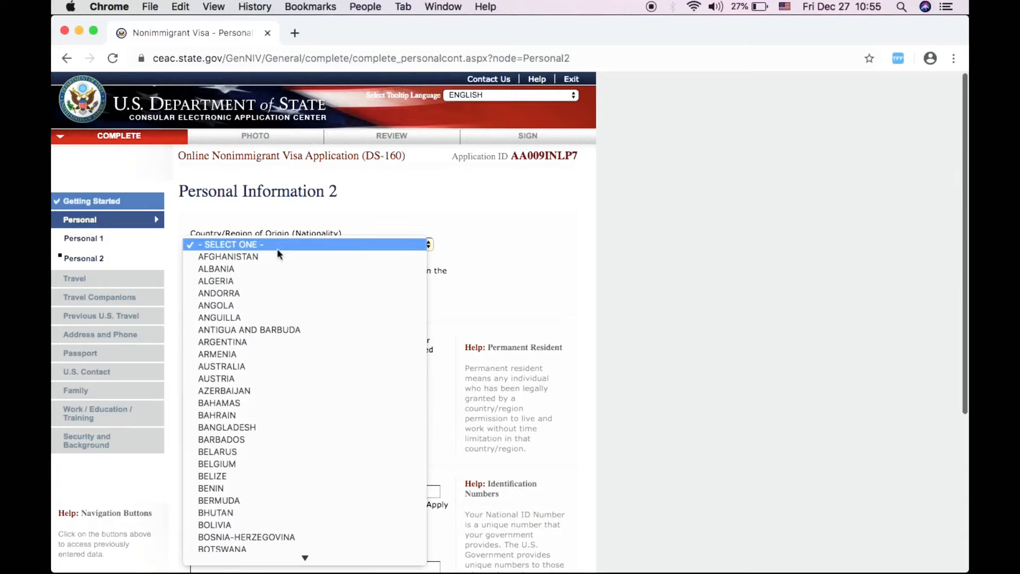
{"action": "left_click", "coordinate": [287, 366]}
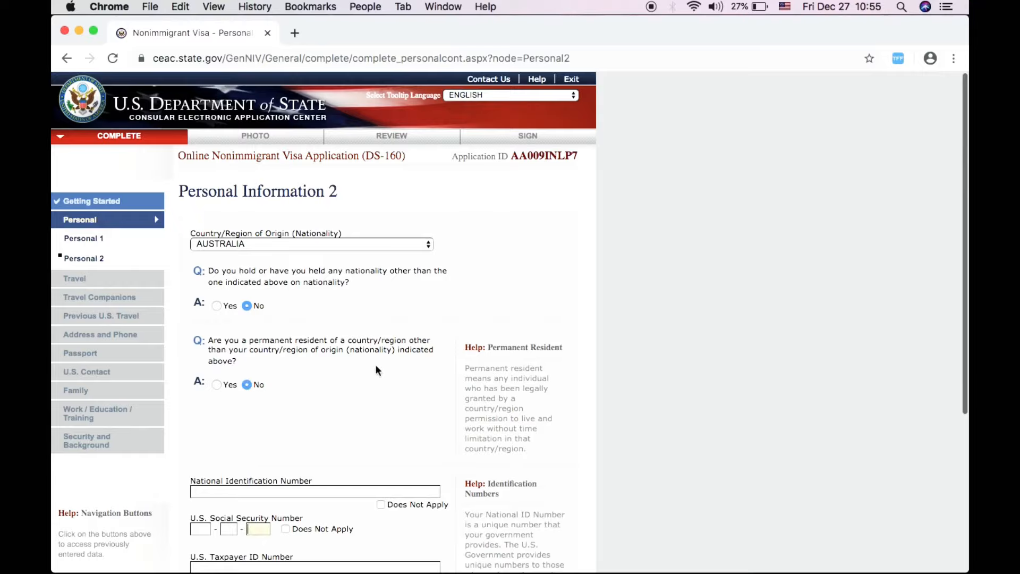
{"action": "scroll", "coordinate": [376, 365], "scroll_direction": "up", "scroll_amount": 5}
{"action": "scroll", "coordinate": [375, 365], "scroll_direction": "left", "scroll_amount": 5}
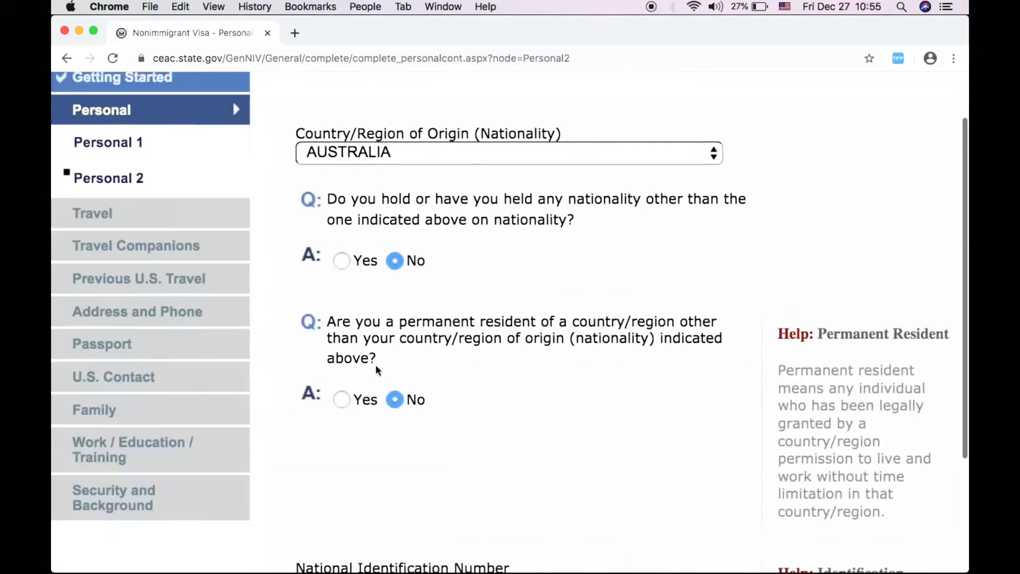
{"action": "scroll", "coordinate": [458, 410], "scroll_direction": "down", "scroll_amount": 3}
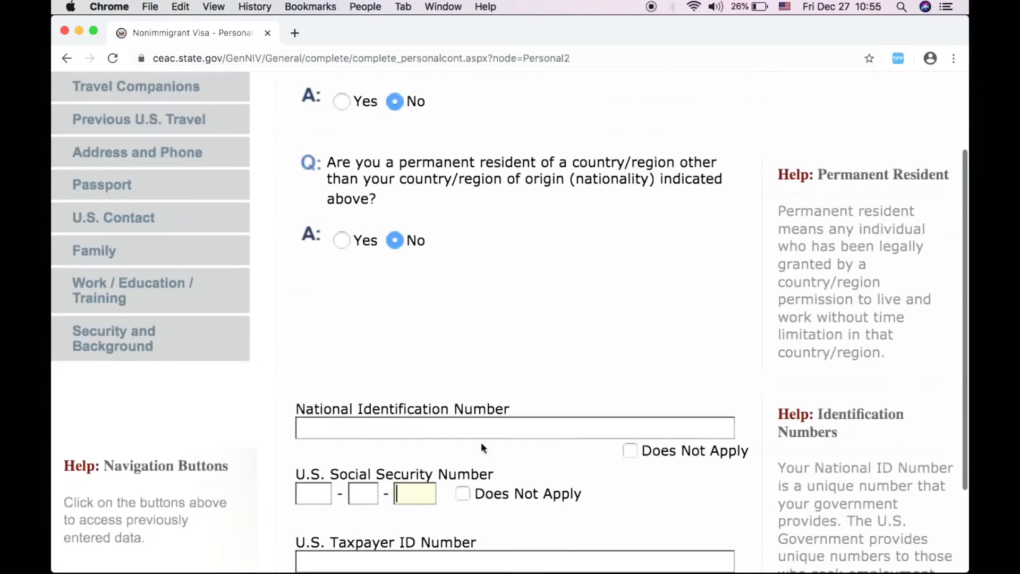
{"action": "scroll", "coordinate": [484, 448], "scroll_direction": "down", "scroll_amount": 2}
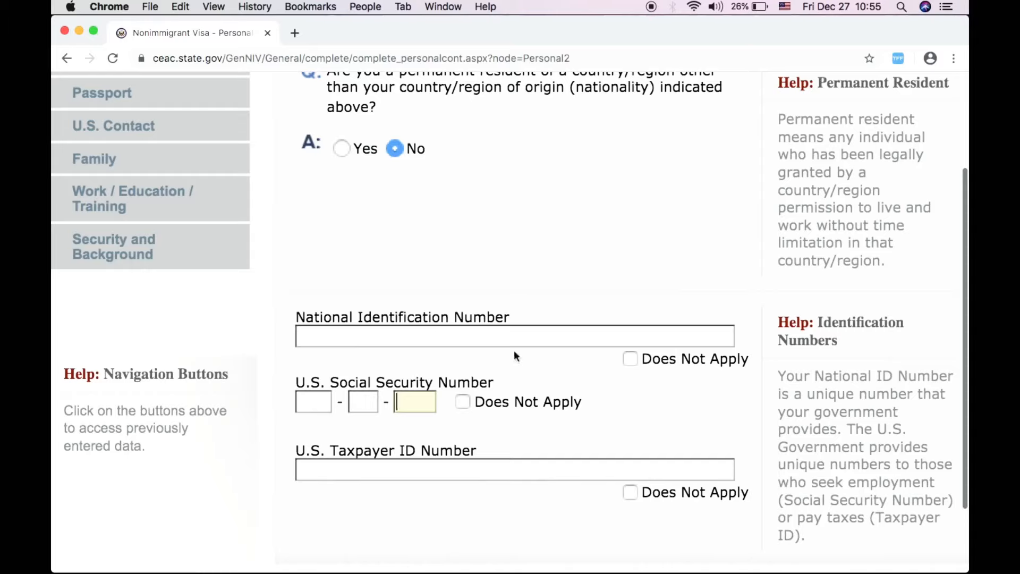
- Mark National ID, Social Security and Taxpayer ID numbers as Does Not Apply
{"action": "left_click", "coordinate": [630, 360]}
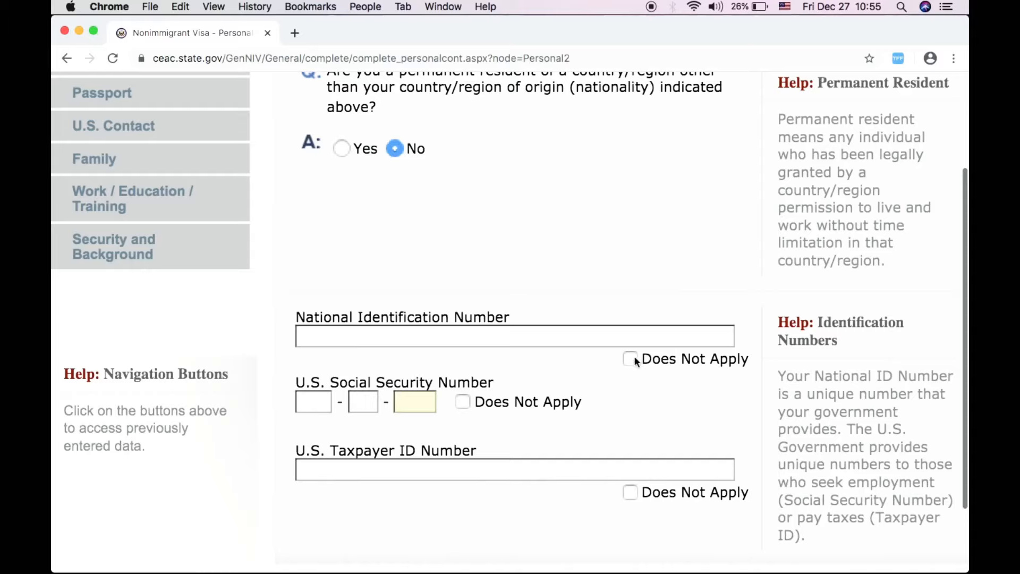
{"action": "left_click", "coordinate": [461, 401]}
{"action": "left_click", "coordinate": [630, 491]}
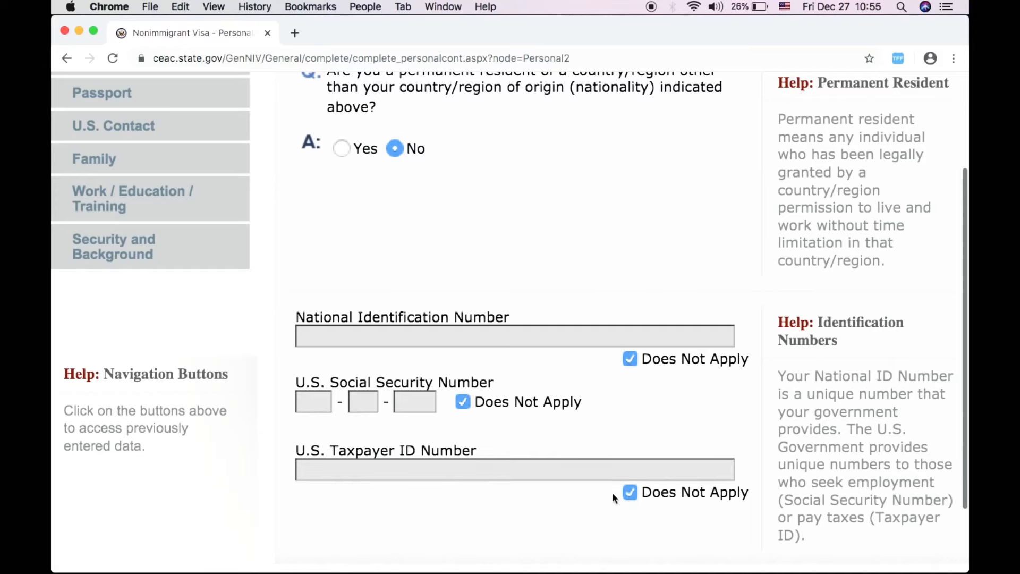
{"action": "scroll", "coordinate": [447, 508], "scroll_direction": "down", "scroll_amount": 5}
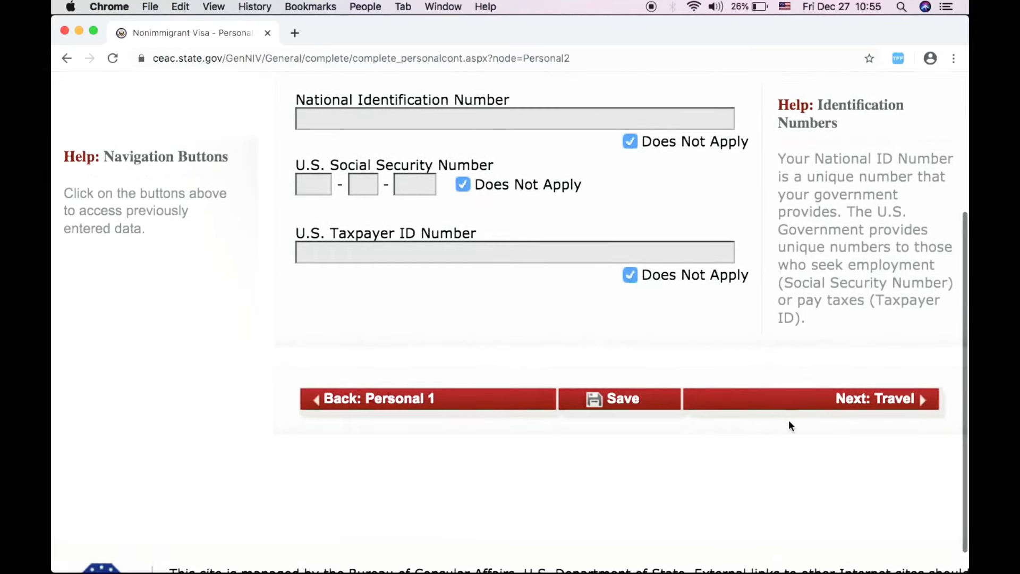
- Go to the Travel page and answer Yes to having specific travel plans
{"action": "left_click", "coordinate": [809, 399]}
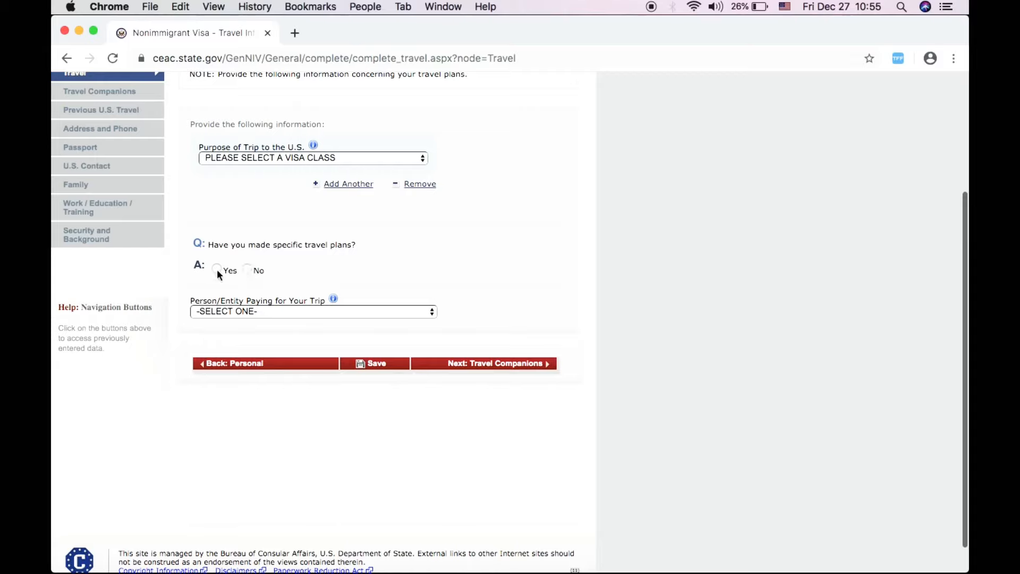
{"action": "left_click", "coordinate": [266, 311]}
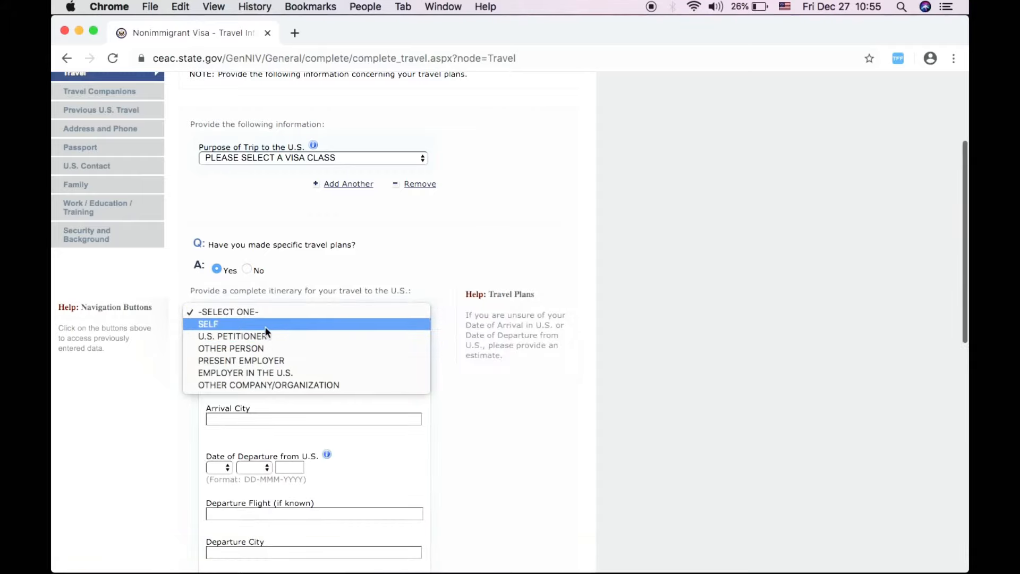
{"action": "left_click", "coordinate": [265, 325]}
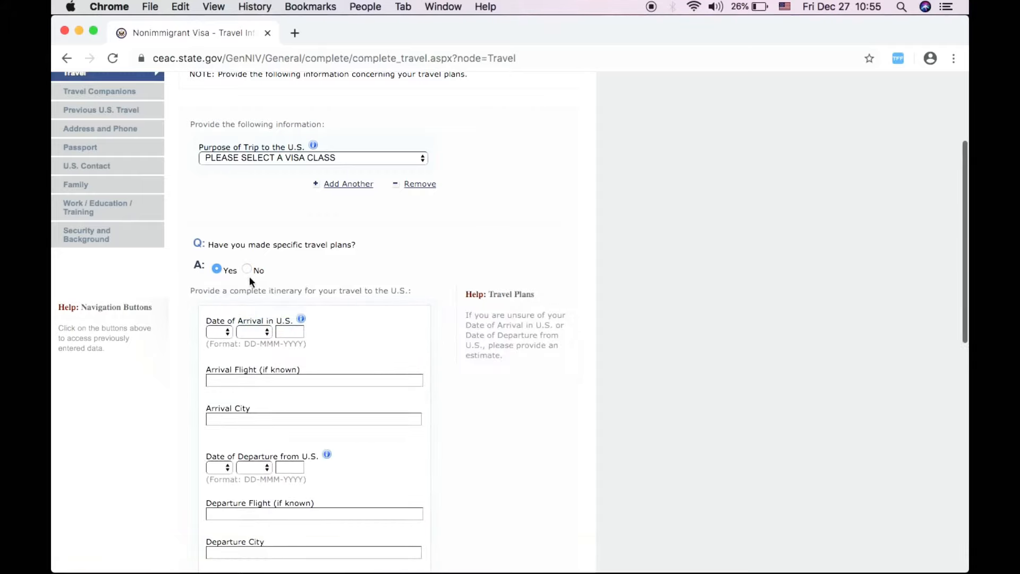
{"action": "scroll", "coordinate": [388, 360], "scroll_direction": "down", "scroll_amount": 5}
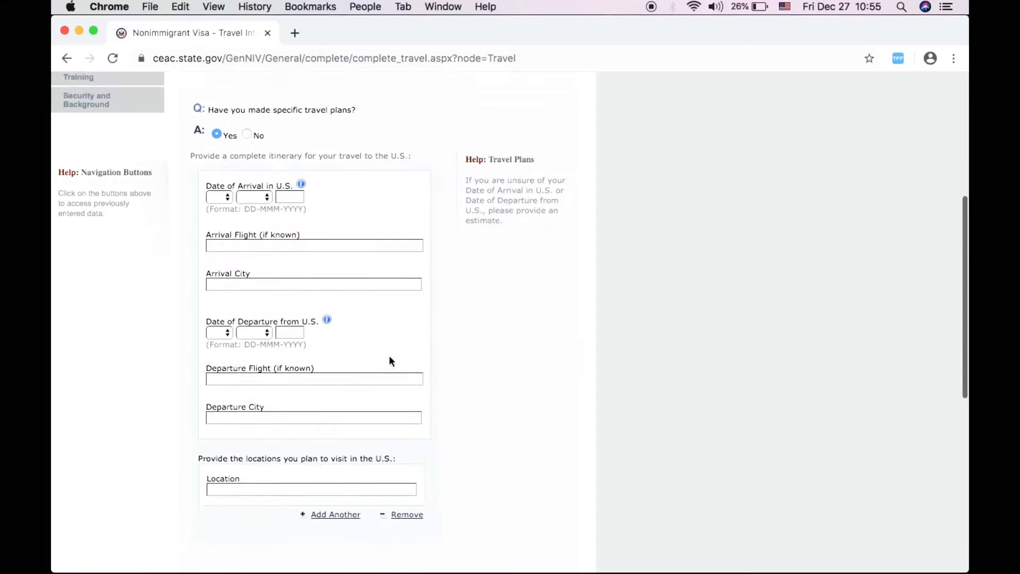
- Enter arrival on 13 JAN 2020, flight KS 133, into OHIO COLUMBUS
{"action": "left_click", "coordinate": [221, 192]}
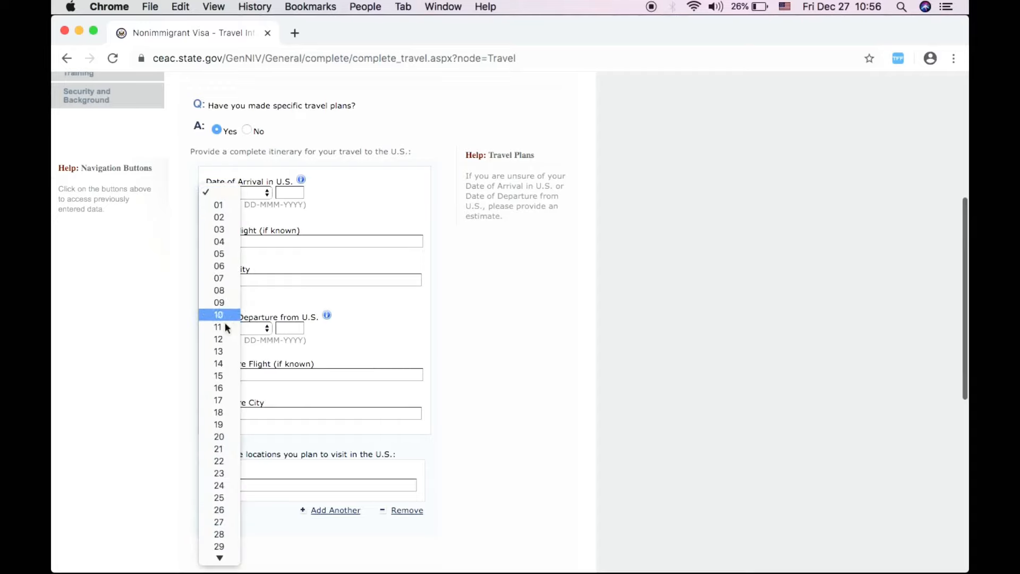
{"action": "left_click", "coordinate": [225, 351]}
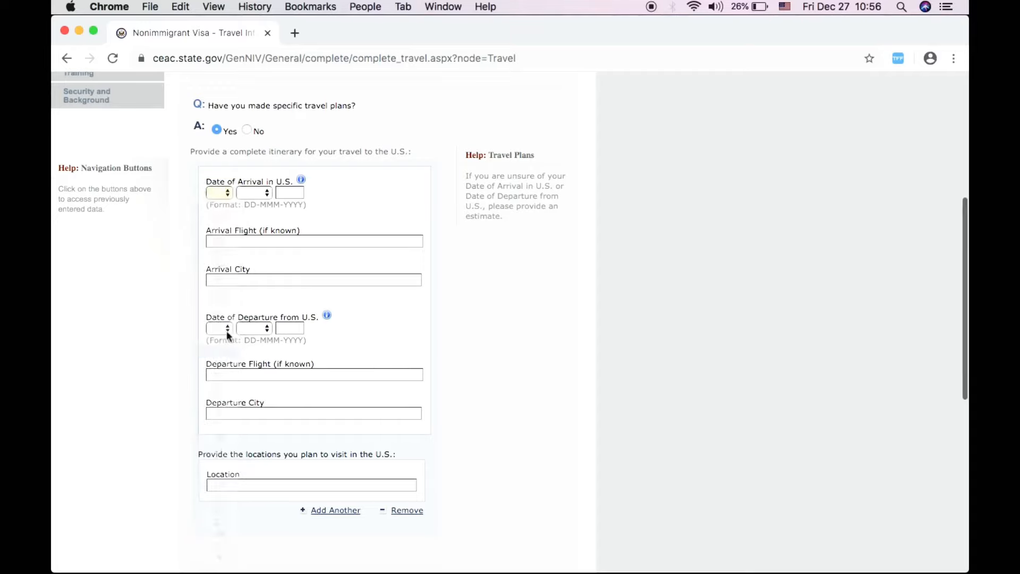
{"action": "left_click", "coordinate": [258, 192]}
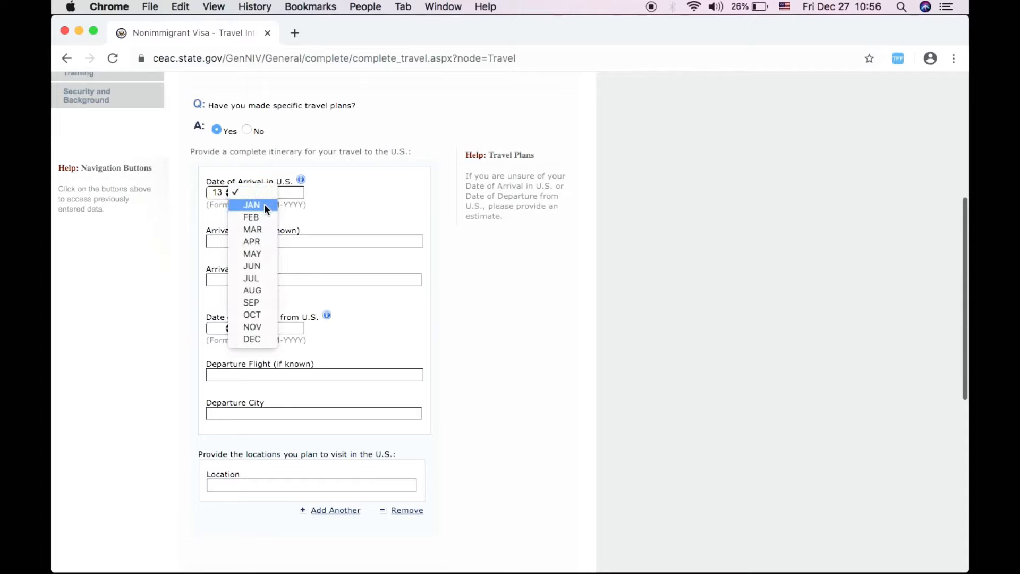
{"action": "left_click", "coordinate": [263, 204]}
{"action": "left_click", "coordinate": [291, 193]}
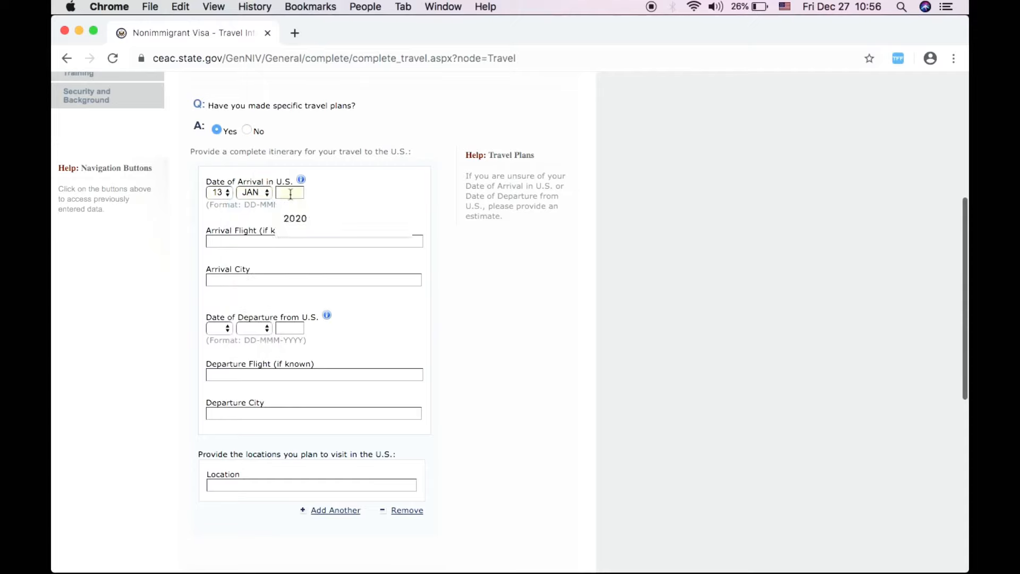
{"action": "left_click", "coordinate": [294, 218]}
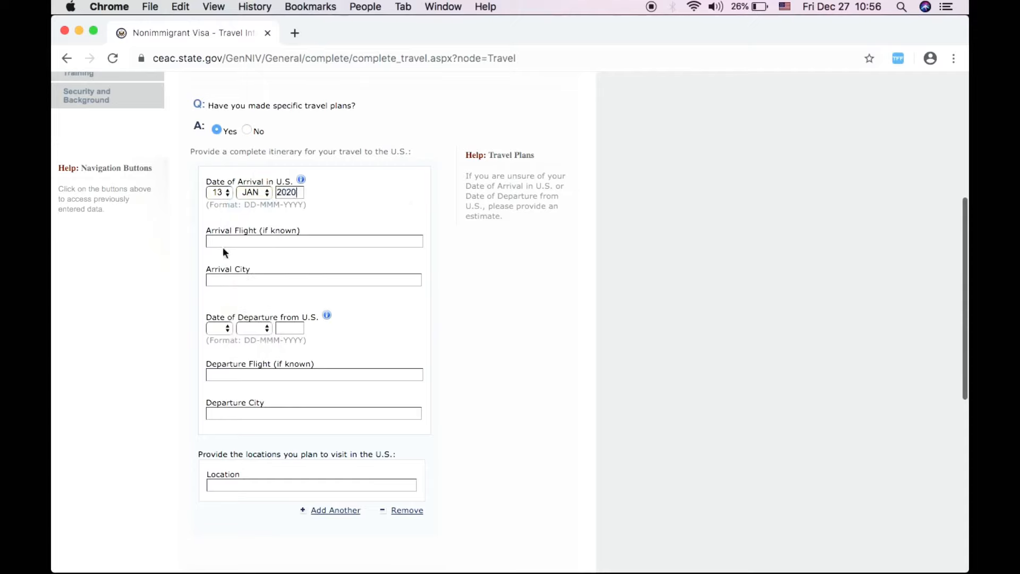
{"action": "type", "text": "KS EUW"}
{"action": "key", "text": "BackSpace"}
{"action": "key", "text": "BackSpace"}
{"action": "key", "text": "BackSpace"}
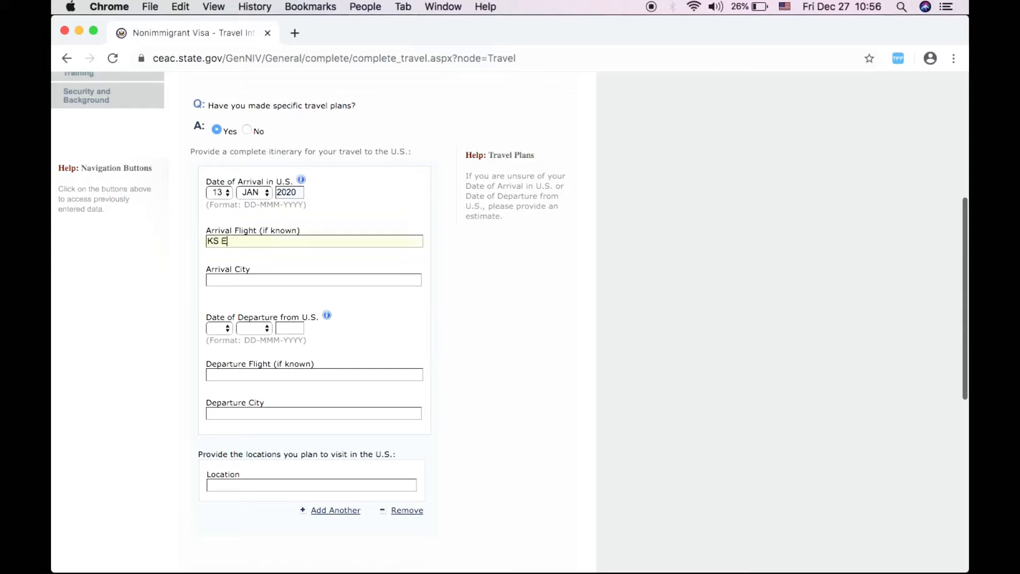
{"action": "type", "text": "133"}
{"action": "left_click", "coordinate": [220, 280]}
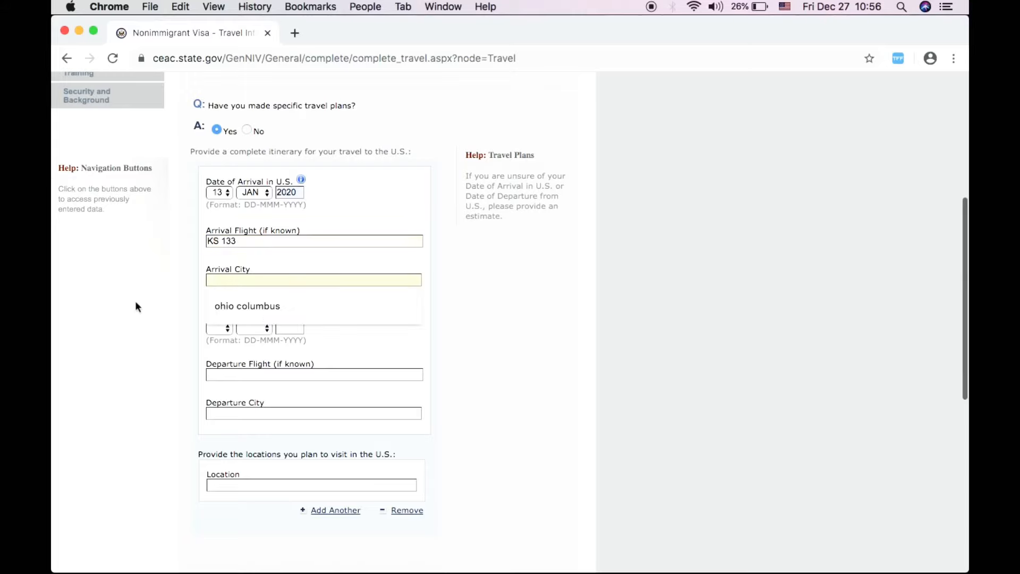
{"action": "left_click", "coordinate": [223, 298]}
- Enter departure on 22 JAN 2020, flight KS 133, from OHIO COLUMBUS
{"action": "left_click", "coordinate": [221, 330]}
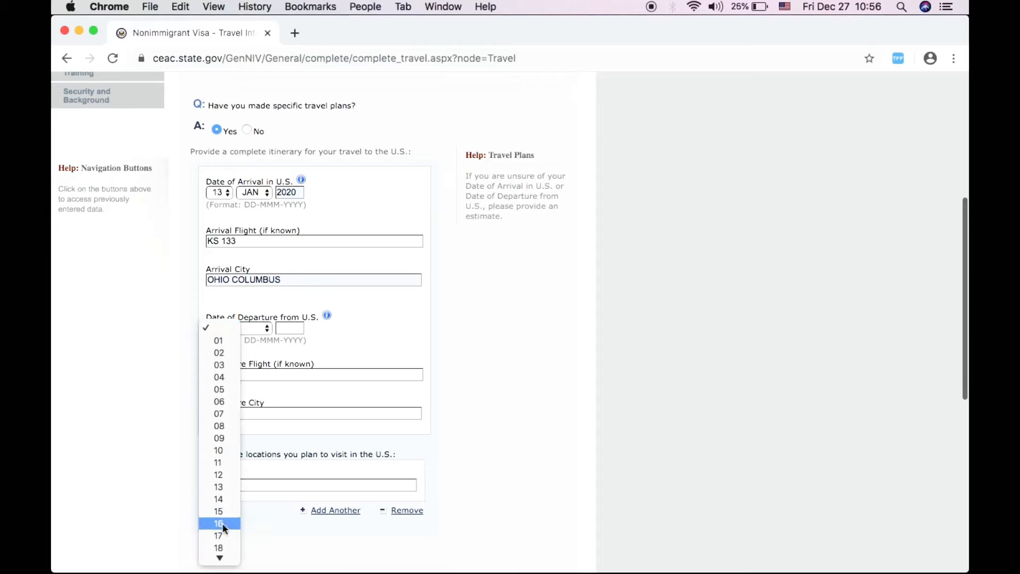
{"action": "scroll", "coordinate": [223, 528], "scroll_direction": "down", "scroll_amount": 2}
{"action": "scroll", "coordinate": [221, 539], "scroll_direction": "down", "scroll_amount": 2}
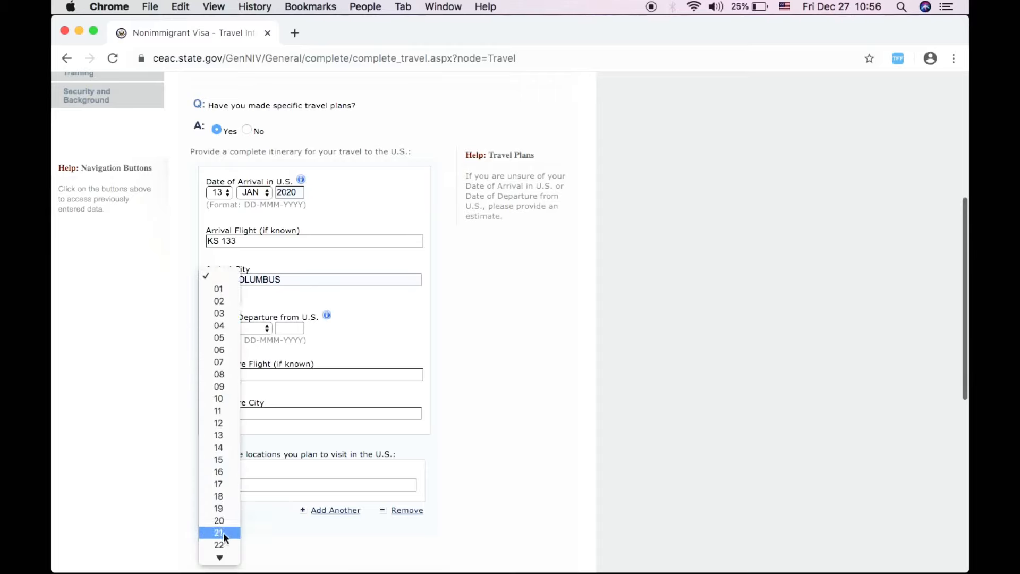
{"action": "left_click", "coordinate": [220, 544]}
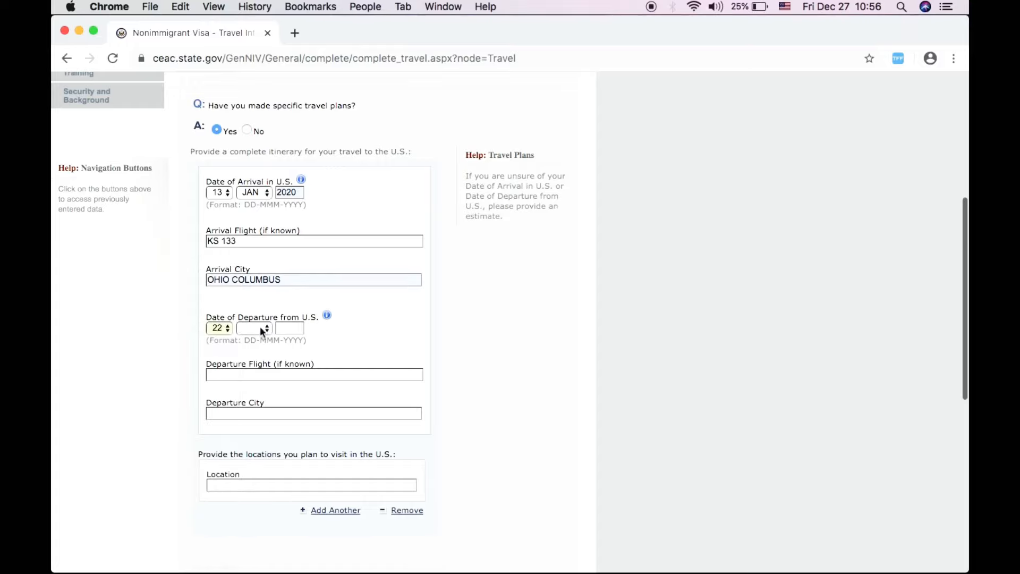
{"action": "left_click", "coordinate": [259, 326]}
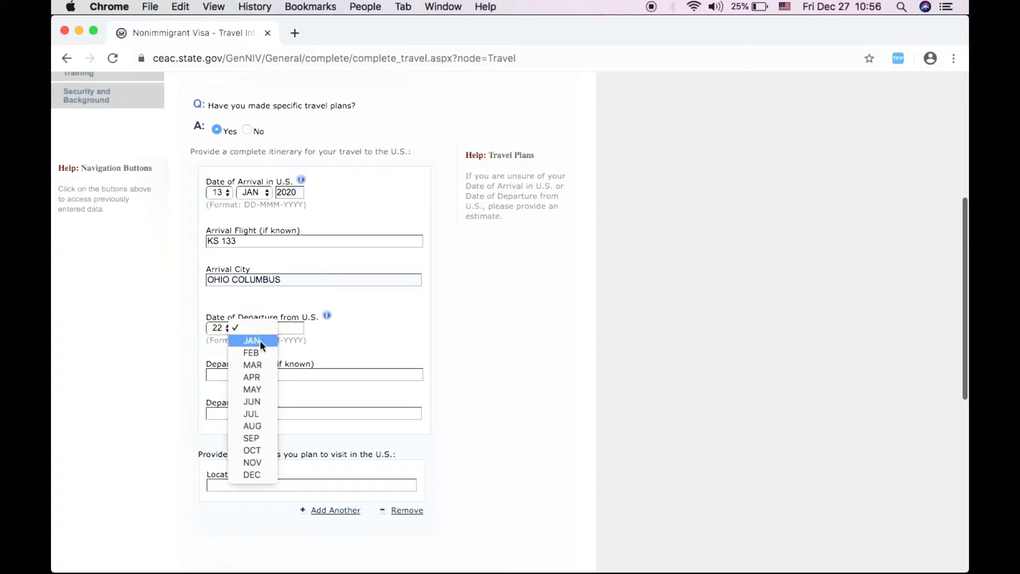
{"action": "left_click", "coordinate": [260, 342]}
{"action": "left_click", "coordinate": [287, 328]}
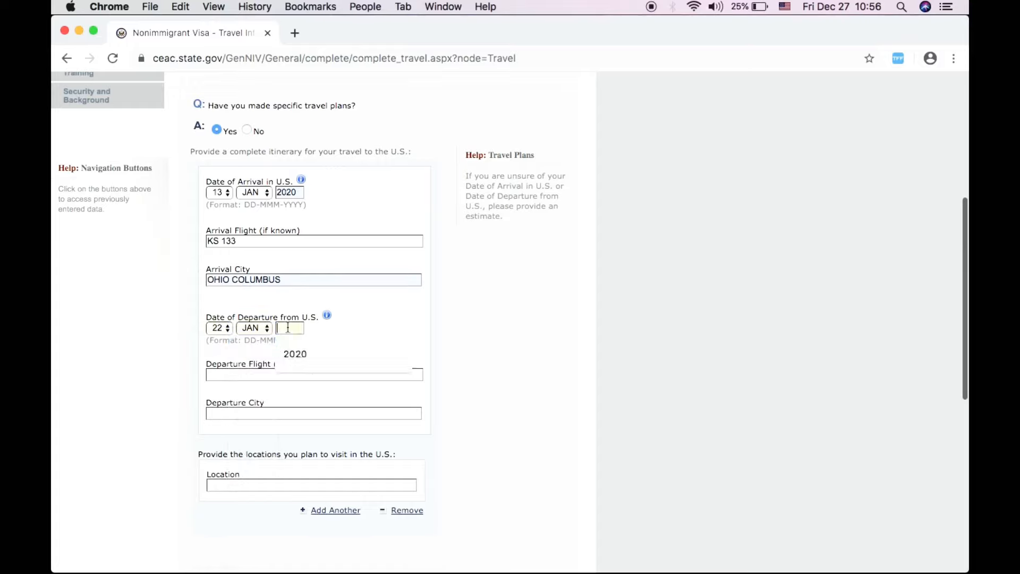
{"action": "left_click", "coordinate": [296, 353]}
{"action": "left_click", "coordinate": [244, 374]}
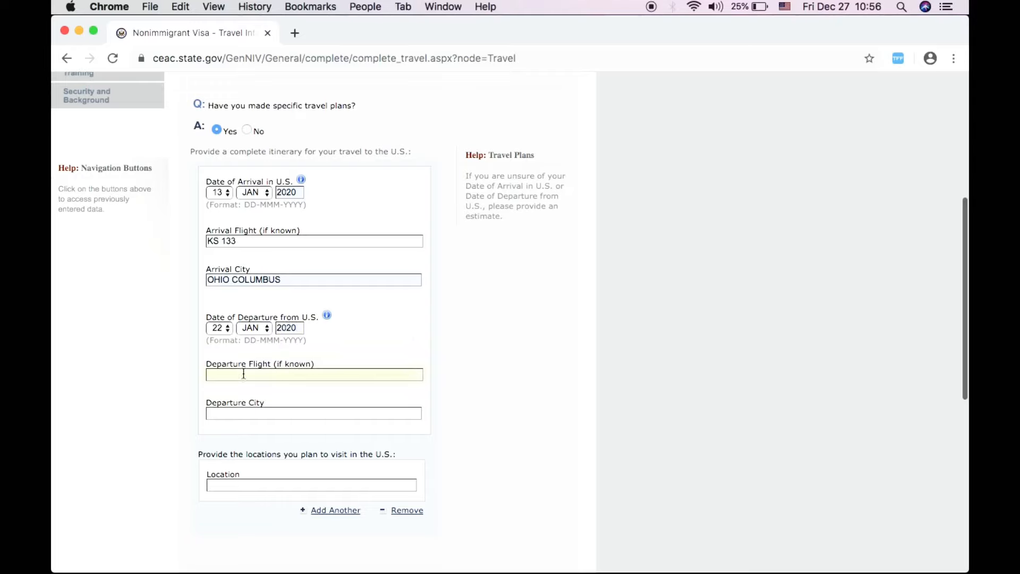
{"action": "type", "text": "KS 133"}
{"action": "left_click", "coordinate": [255, 413]}
{"action": "left_click", "coordinate": [225, 441]}
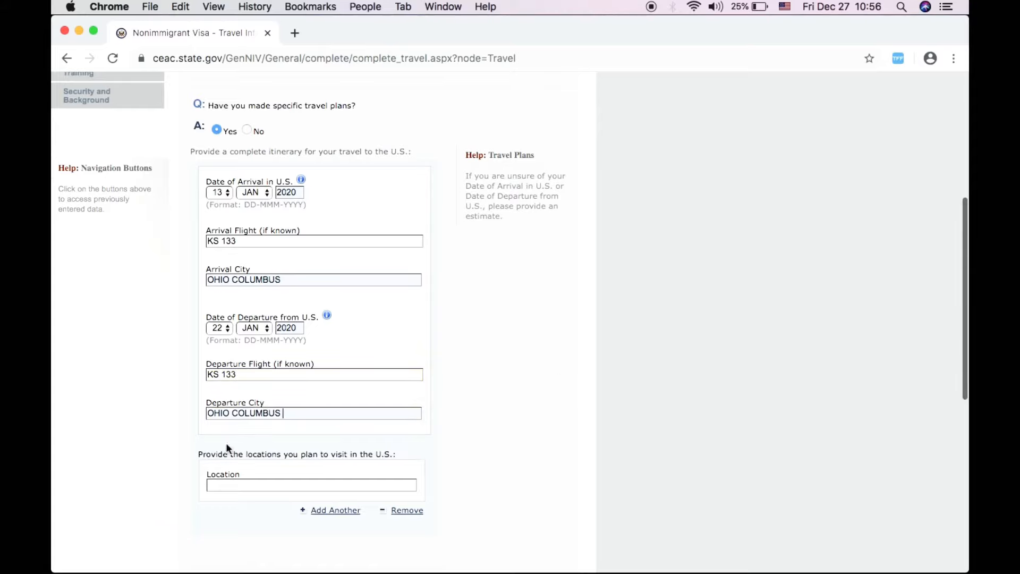
{"action": "scroll", "coordinate": [121, 444], "scroll_direction": "down", "scroll_amount": 2}
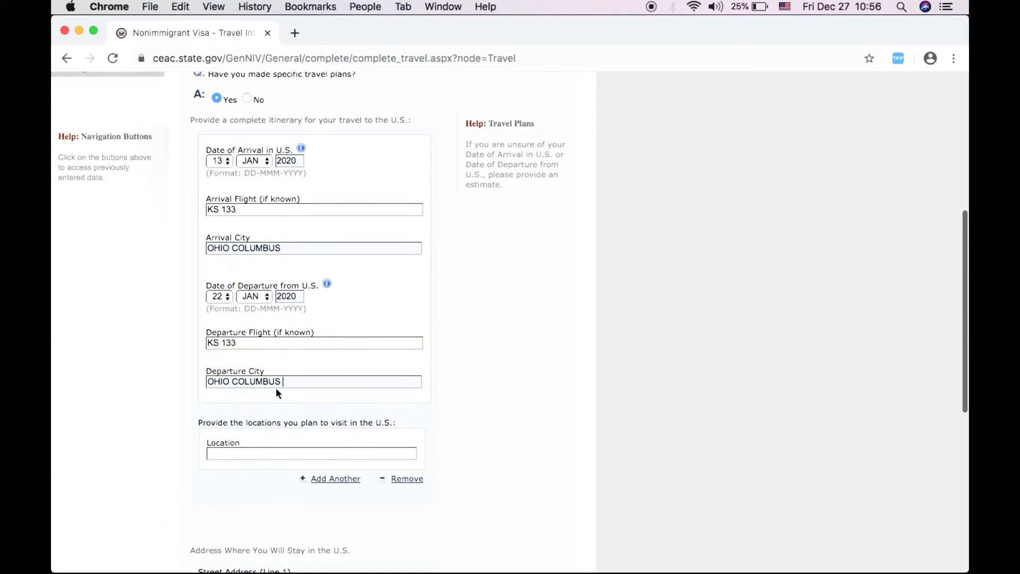
- Enter COLUMBUS as the U.S. location to visit using the autofill suggestion
{"action": "left_click", "coordinate": [227, 454]}
{"action": "scroll", "coordinate": [135, 451], "scroll_direction": "down", "scroll_amount": 4}
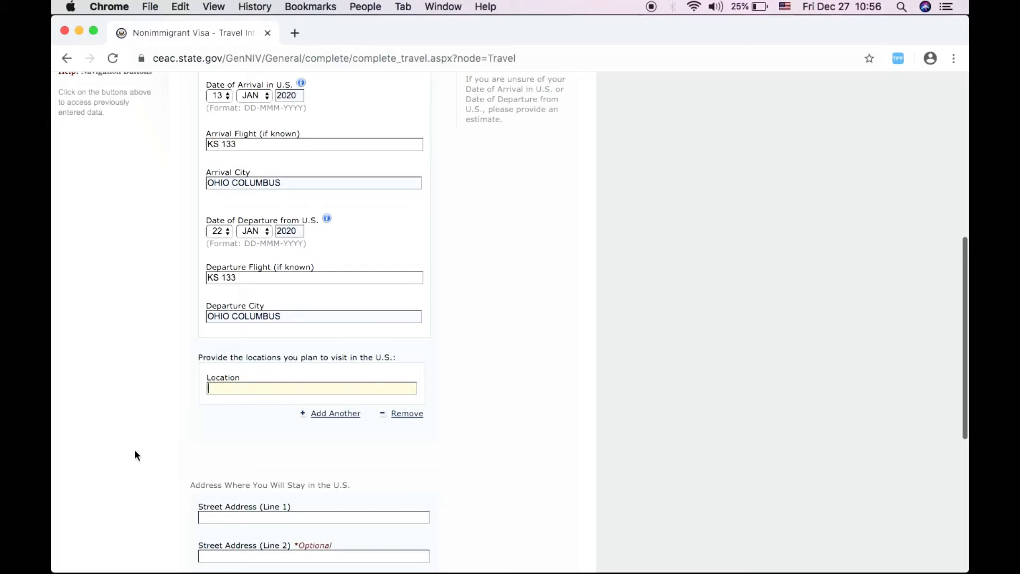
{"action": "type", "text": "COLUMBUS"}
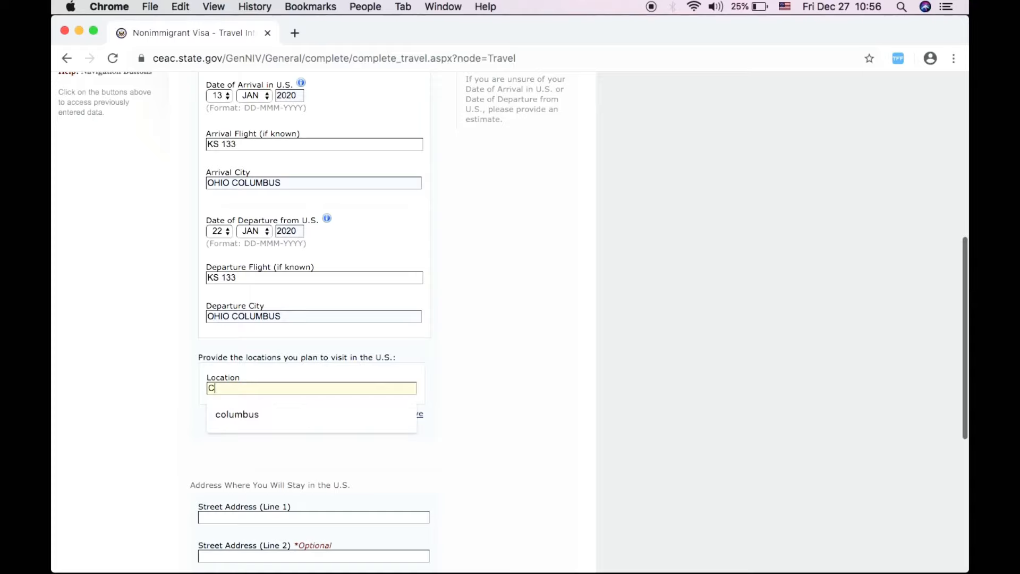
{"action": "left_click", "coordinate": [236, 414]}
{"action": "scroll", "coordinate": [368, 451], "scroll_direction": "down", "scroll_amount": 1}
{"action": "scroll", "coordinate": [368, 448], "scroll_direction": "down", "scroll_amount": 5}
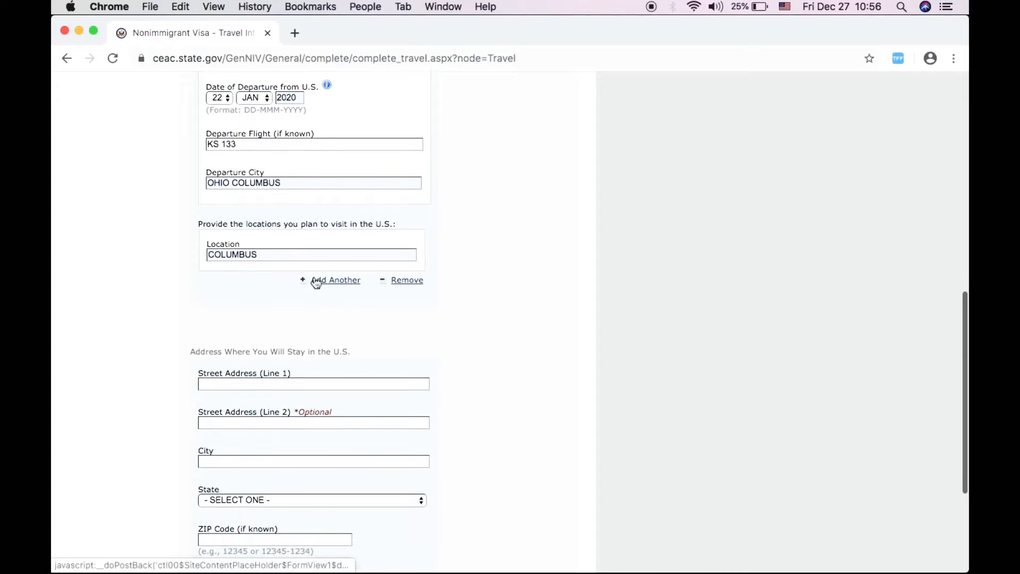
- Add a second location entry, then remove the extra empty one
{"action": "left_click", "coordinate": [316, 281]}
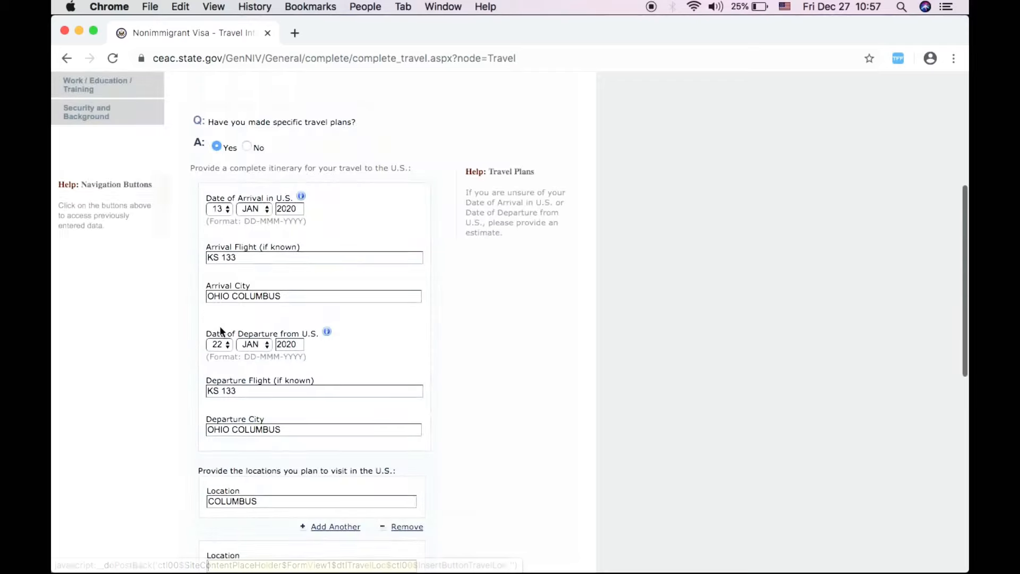
{"action": "scroll", "coordinate": [333, 377], "scroll_direction": "down", "scroll_amount": 7}
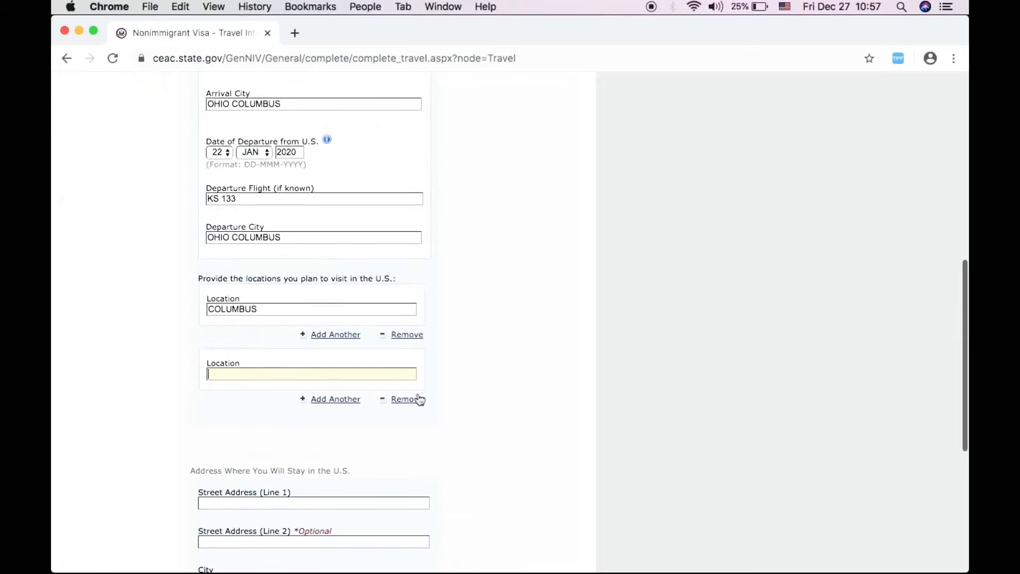
{"action": "left_click", "coordinate": [407, 405]}
{"action": "scroll", "coordinate": [480, 417], "scroll_direction": "down", "scroll_amount": 5}
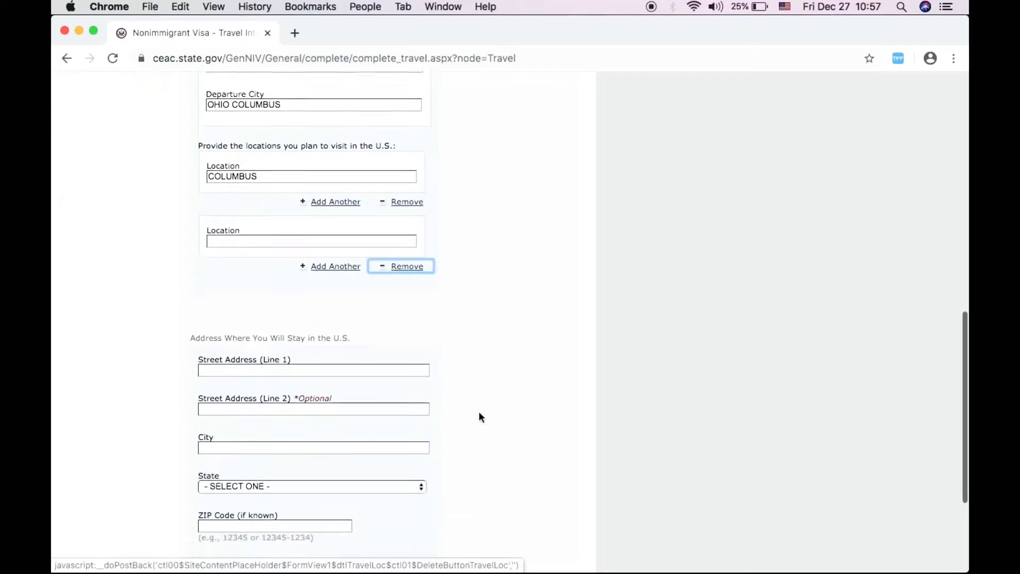
{"action": "scroll", "coordinate": [403, 461], "scroll_direction": "down", "scroll_amount": 9}
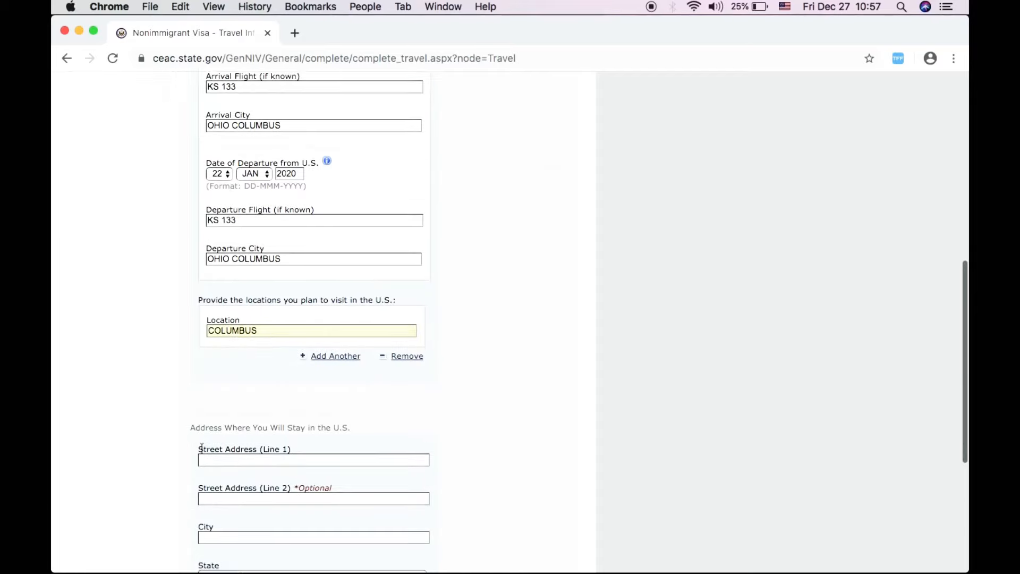
{"action": "scroll", "coordinate": [213, 446], "scroll_direction": "down", "scroll_amount": 3}
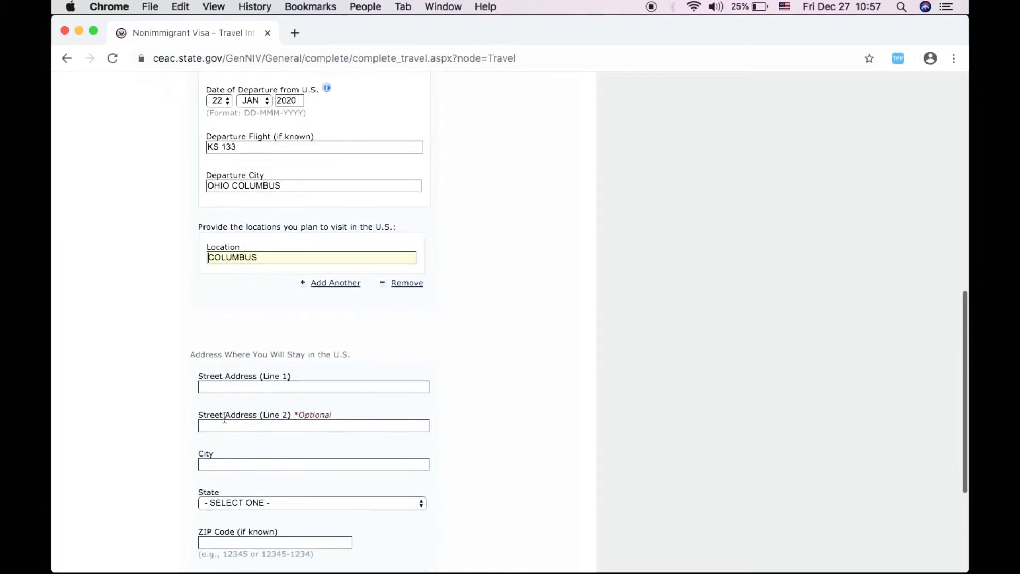
- Enter the street address lines DJHAXJASDA and DHDNMA for the U.S. stay
{"action": "left_click", "coordinate": [226, 386]}
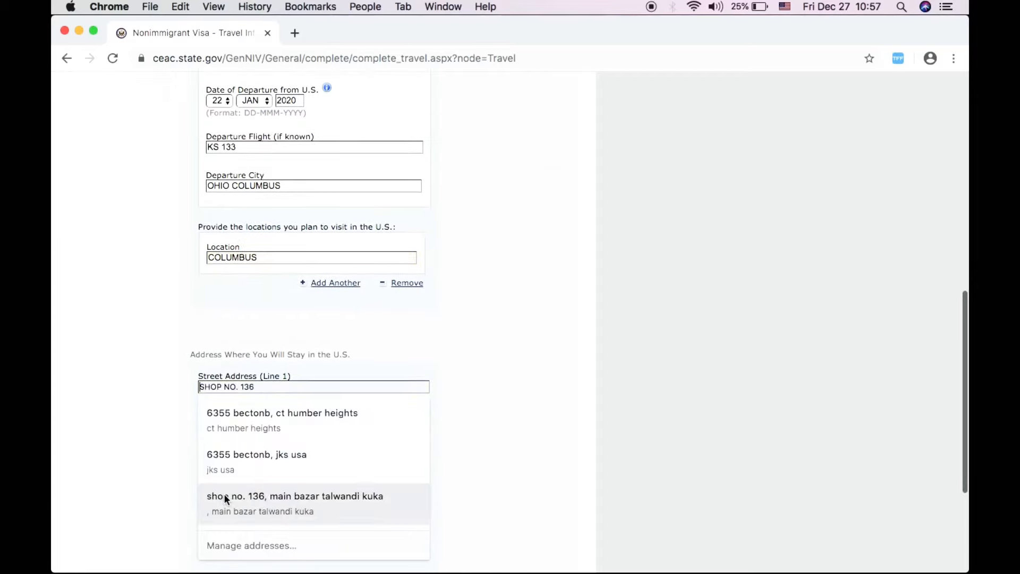
{"action": "left_click", "coordinate": [137, 455]}
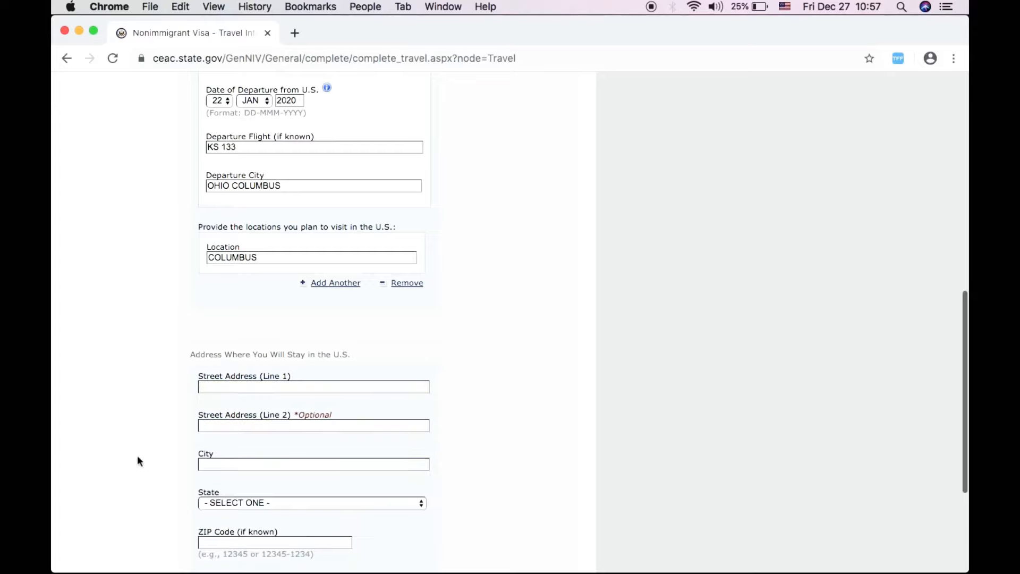
{"action": "left_click", "coordinate": [222, 387]}
{"action": "type", "text": "DJHAXJASDA"}
{"action": "left_click", "coordinate": [285, 428]}
{"action": "type", "text": "DHDNMA"}
- Set the city to COLUBUS and the state to HAWAII
{"action": "left_click", "coordinate": [226, 466]}
{"action": "type", "text": "SH"}
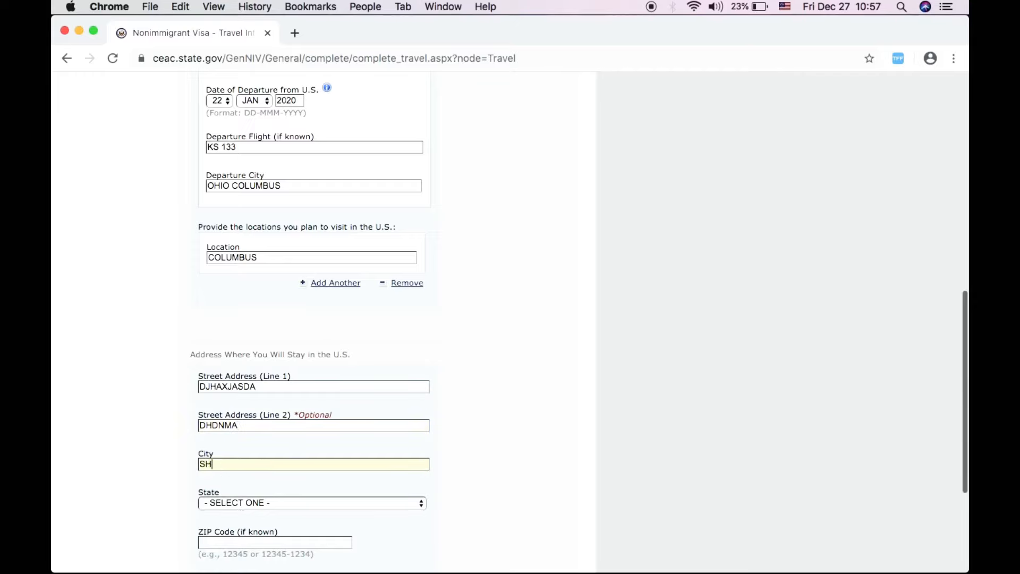
{"action": "key", "text": "BackSpace"}
{"action": "key", "text": "BackSpace"}
{"action": "type", "text": "COLUBUS"}
{"action": "scroll", "coordinate": [169, 506], "scroll_direction": "down", "scroll_amount": 3}
{"action": "left_click", "coordinate": [230, 442]}
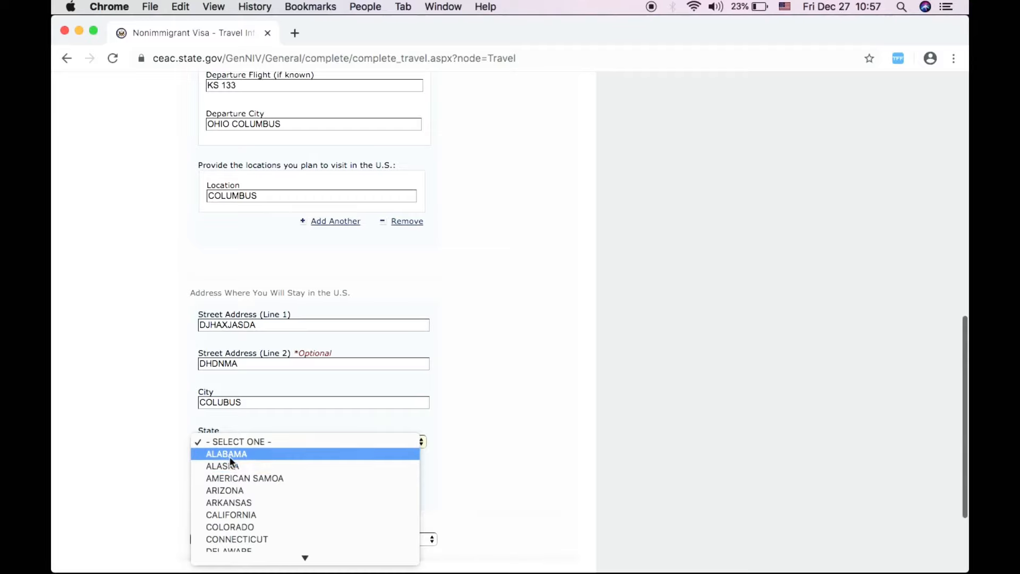
{"action": "scroll", "coordinate": [235, 518], "scroll_direction": "down", "scroll_amount": 3}
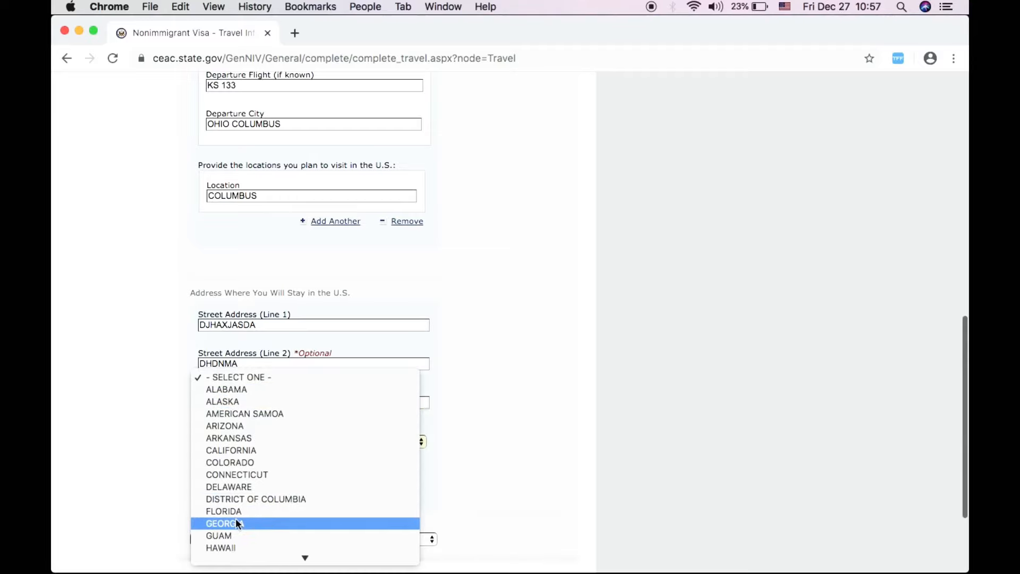
{"action": "left_click", "coordinate": [236, 545]}
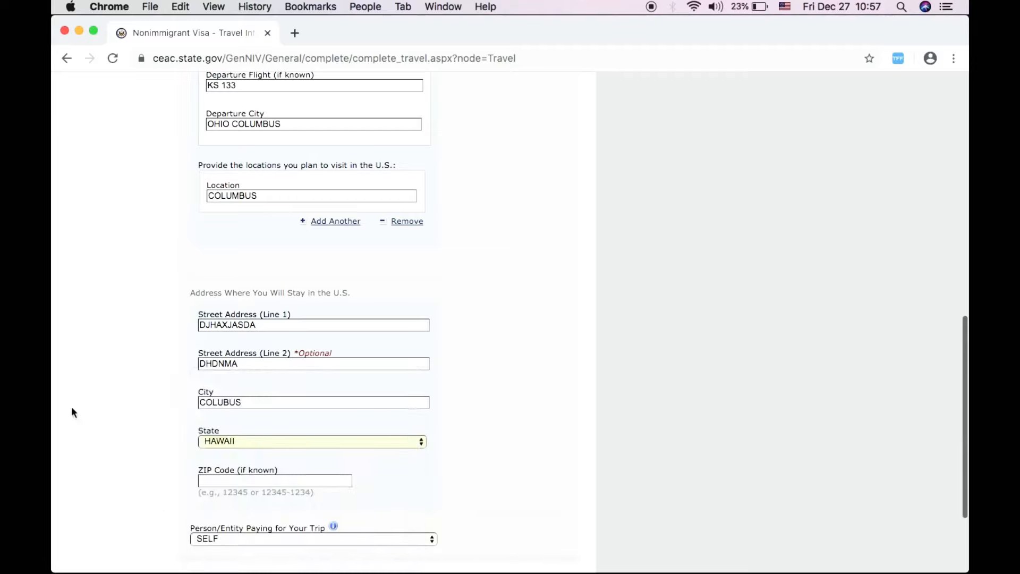
{"action": "scroll", "coordinate": [73, 409], "scroll_direction": "down", "scroll_amount": 3}
- Fill in ZIP code 45424 from the suggestion and start choosing who pays for the trip
{"action": "left_click", "coordinate": [206, 411]}
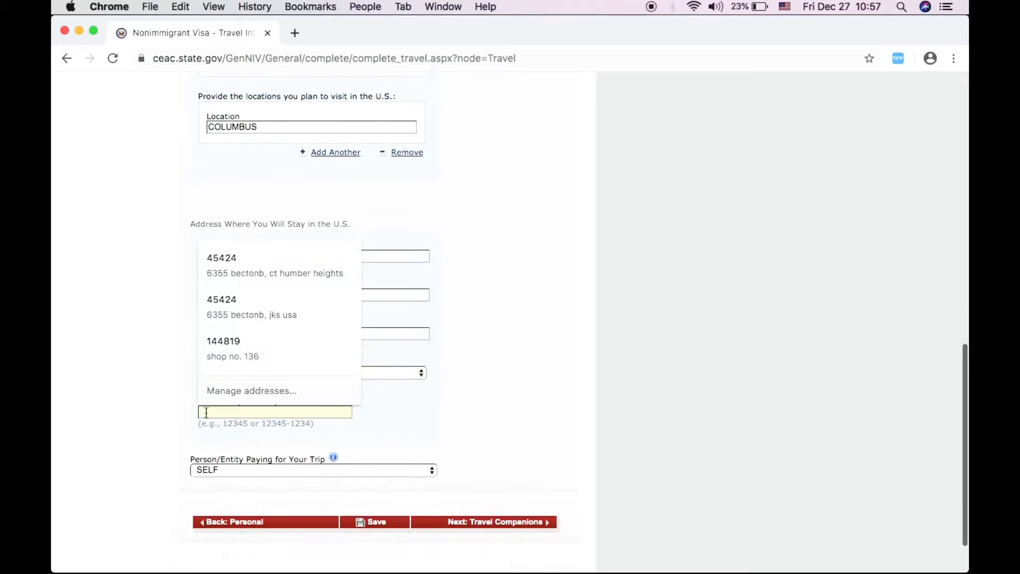
{"action": "type", "text": "27"}
{"action": "key", "text": "BackSpace"}
{"action": "key", "text": "BackSpace"}
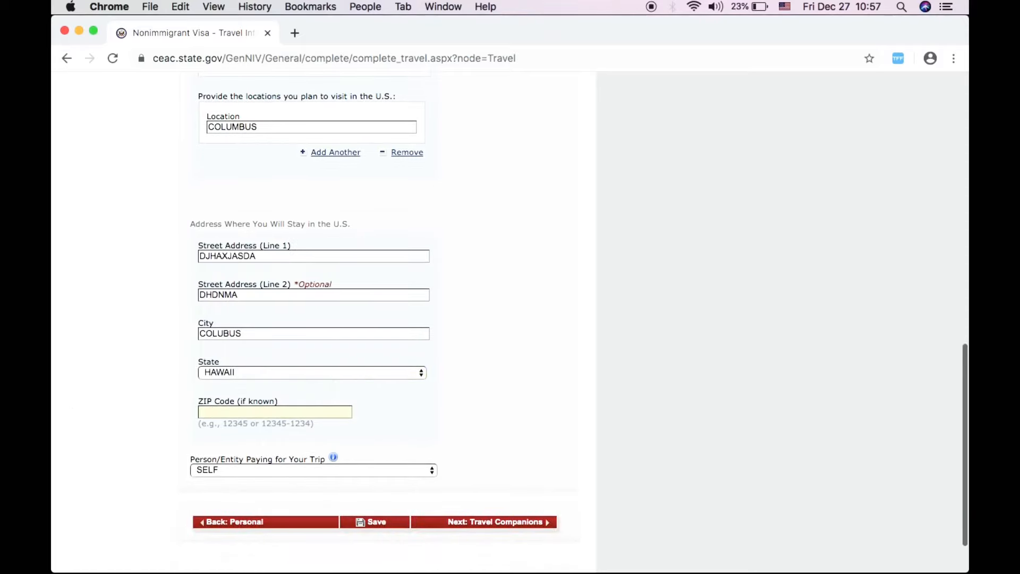
{"action": "type", "text": "45424"}
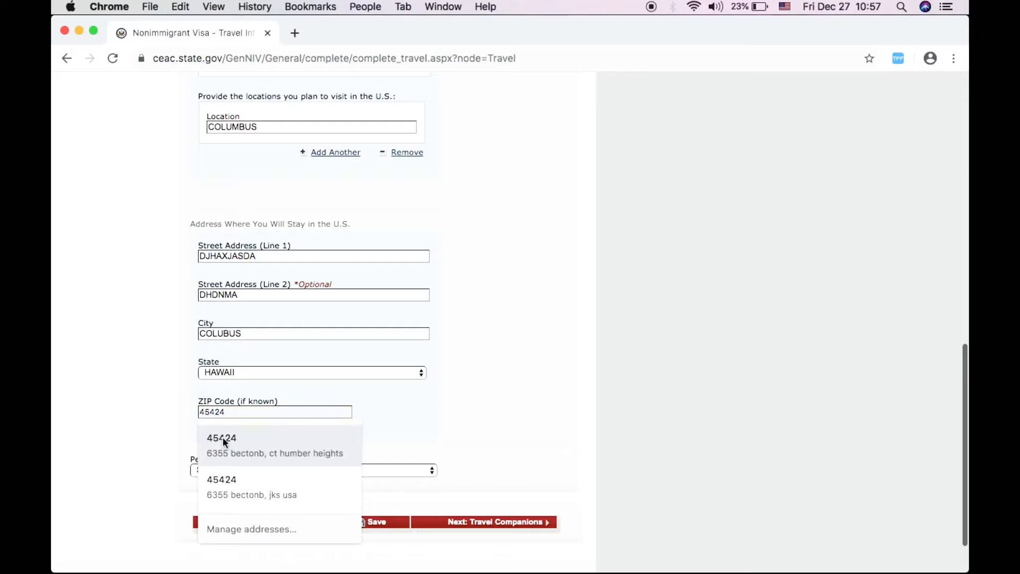
{"action": "left_click", "coordinate": [231, 445]}
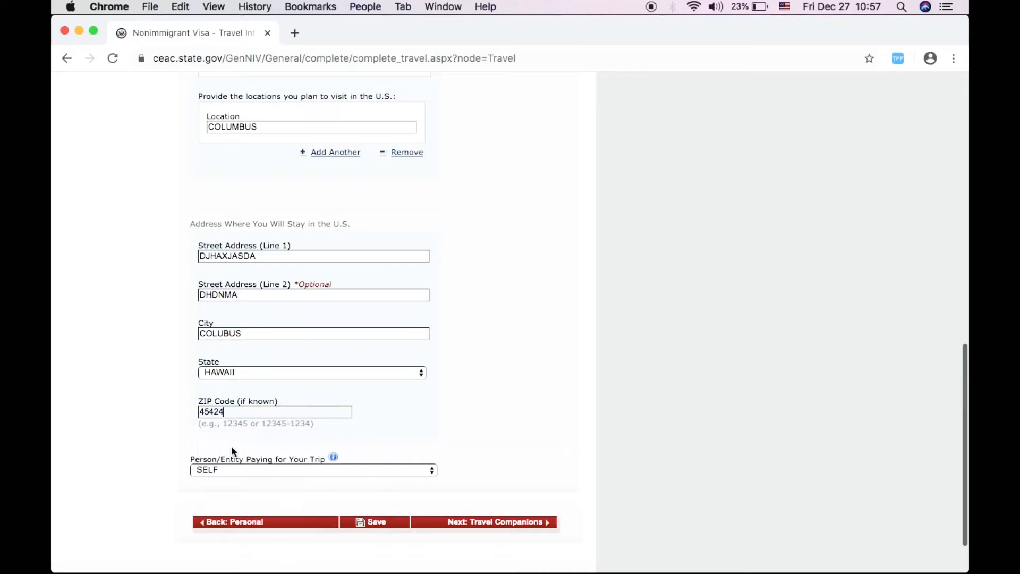
{"action": "scroll", "coordinate": [342, 450], "scroll_direction": "down", "scroll_amount": 1}
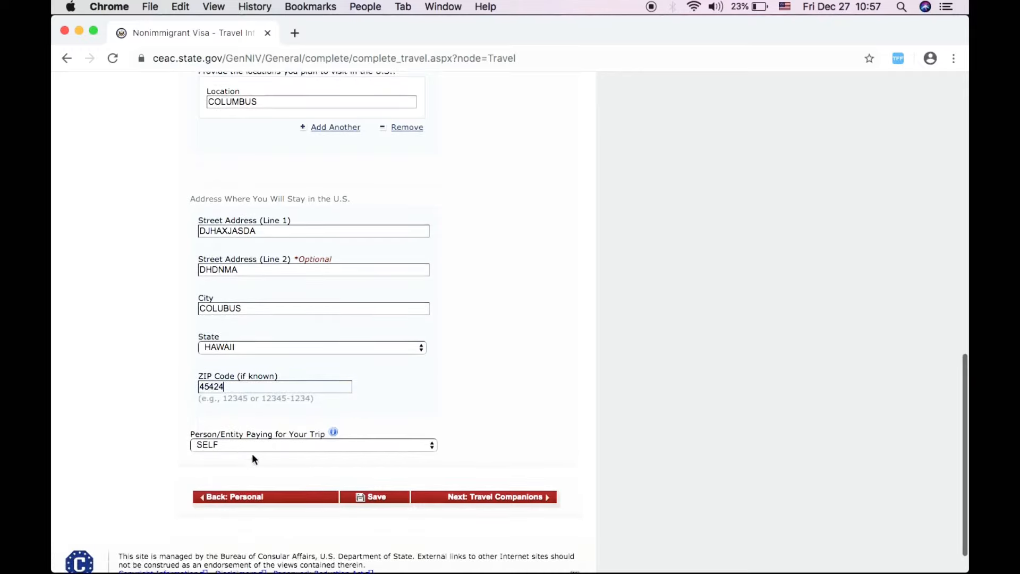
{"action": "scroll", "coordinate": [129, 471], "scroll_direction": "down", "scroll_amount": 1}
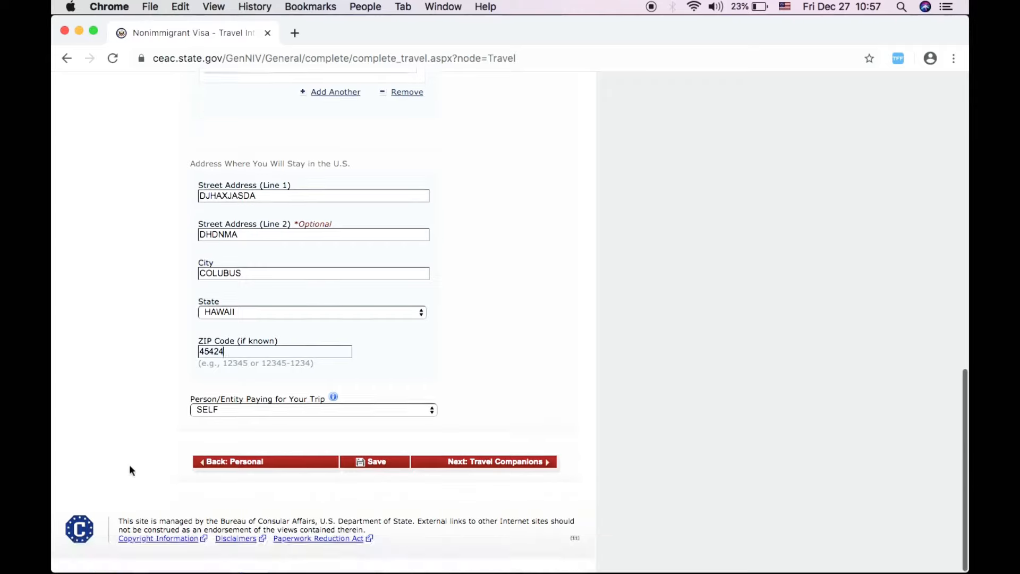
{"action": "left_click", "coordinate": [231, 409]}
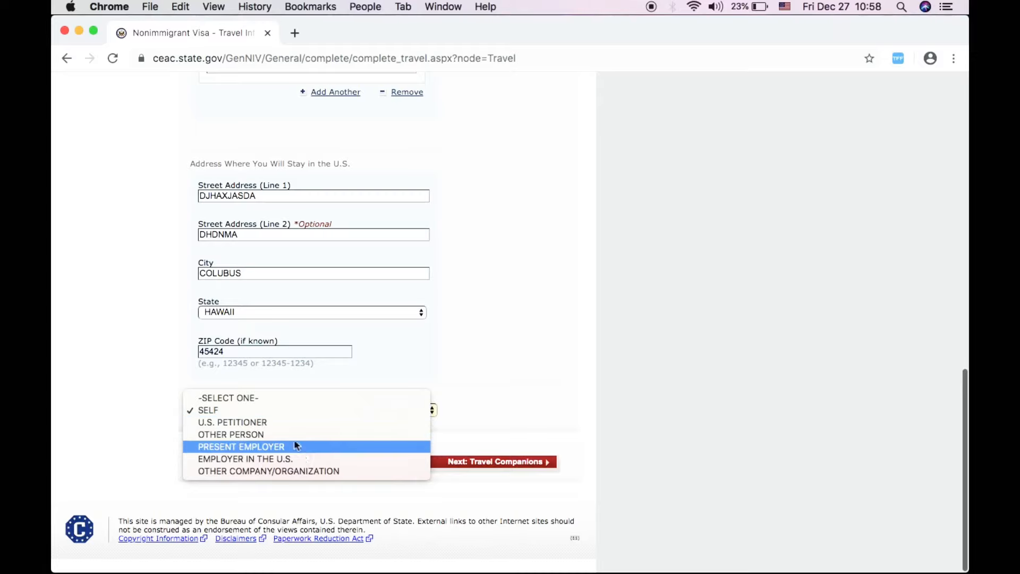
- Keep SELF as the trip payer and submit the Travel page, revealing the missing Purpose of Trip error
{"action": "left_click", "coordinate": [263, 407]}
{"action": "left_click", "coordinate": [488, 464]}
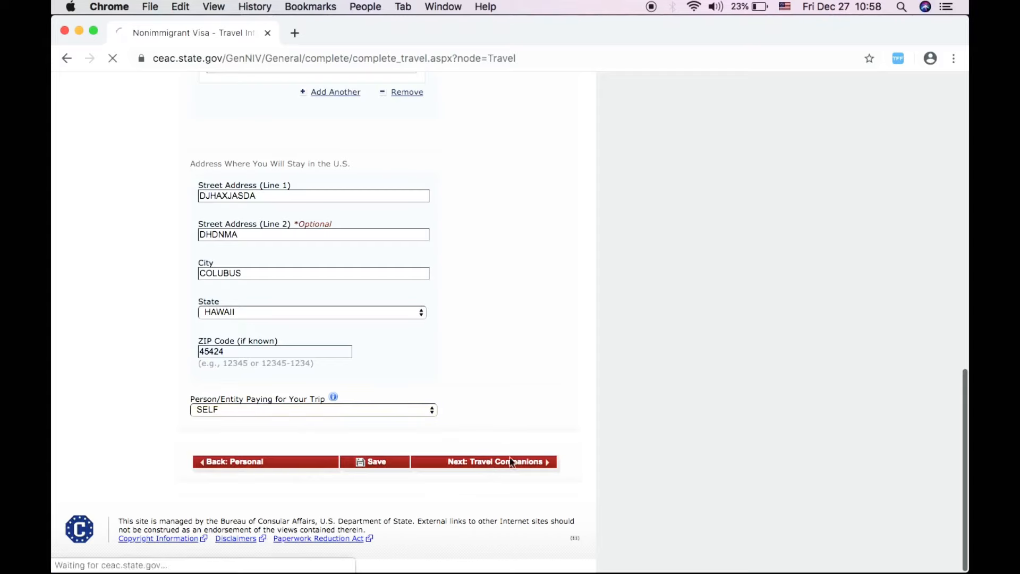
{"action": "scroll", "coordinate": [632, 365], "scroll_direction": "up", "scroll_amount": 10}
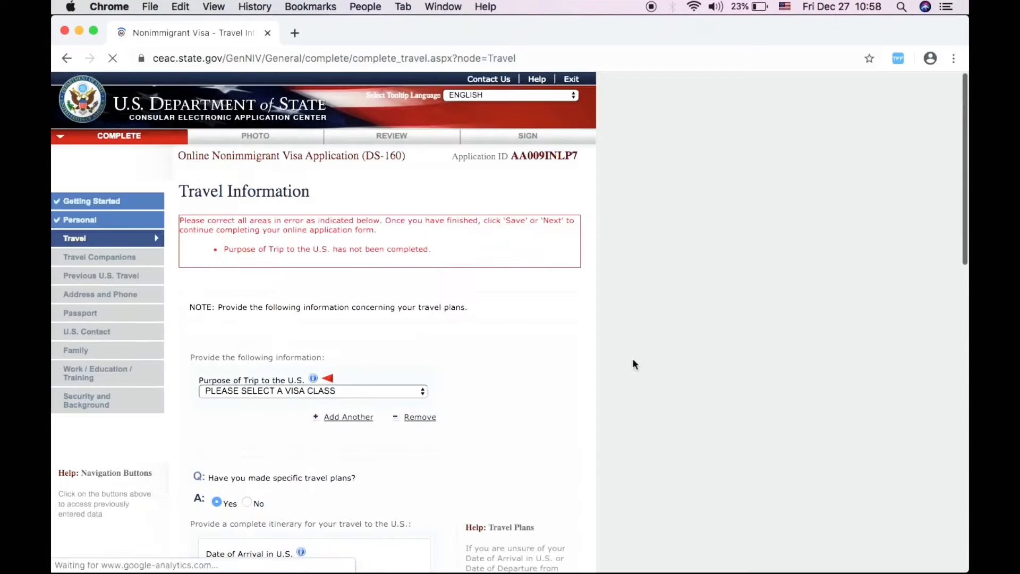
{"action": "scroll", "coordinate": [632, 365], "scroll_direction": "down", "scroll_amount": 2}
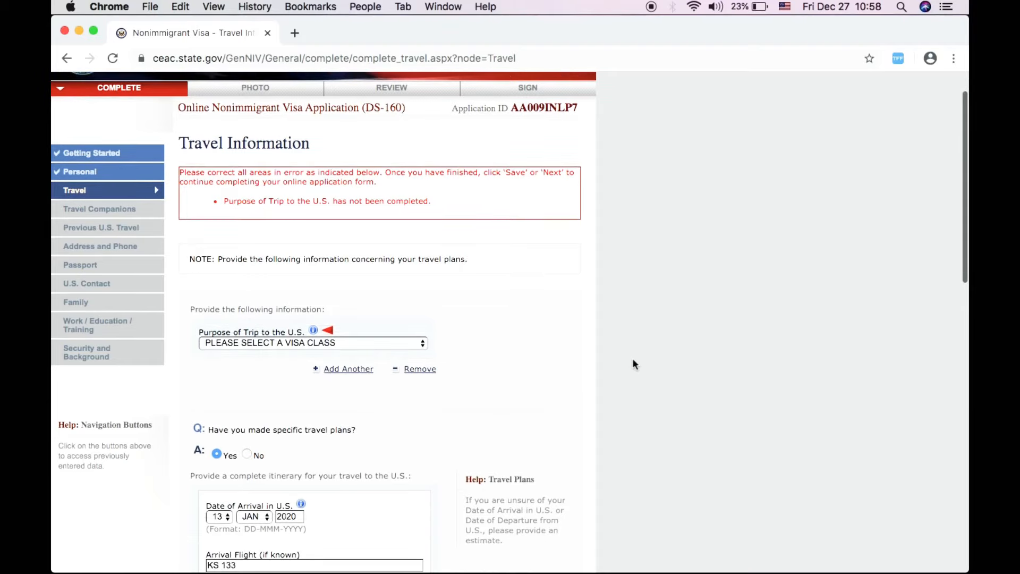
{"action": "scroll", "coordinate": [632, 360], "scroll_direction": "down", "scroll_amount": 3}
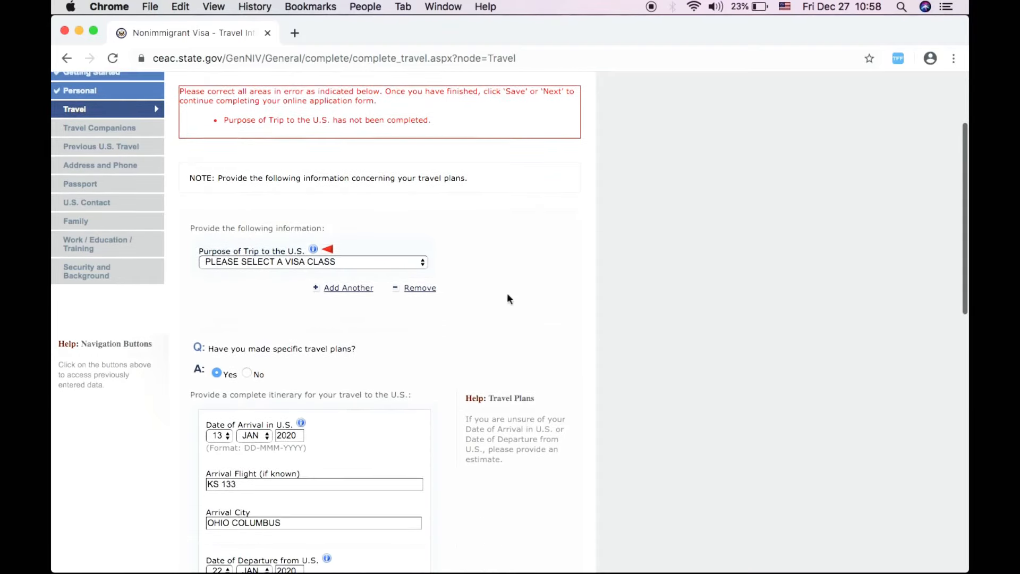
- Choose TEMP. BUSINESS PLEASURE VISITOR (B) as Purpose of Trip and resubmit the Travel page
{"action": "left_click", "coordinate": [382, 262]}
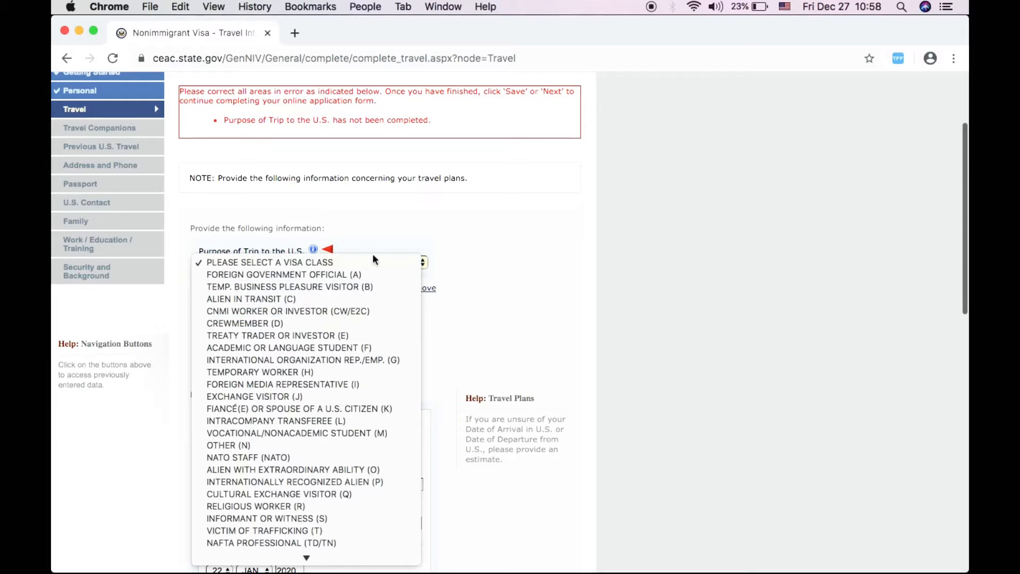
{"action": "left_click", "coordinate": [403, 219]}
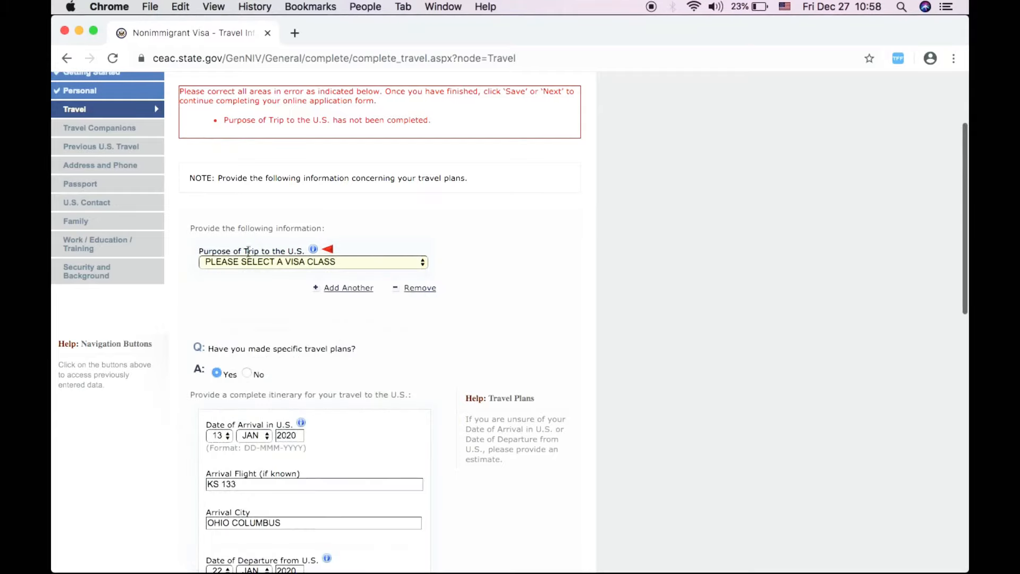
{"action": "left_click", "coordinate": [315, 262]}
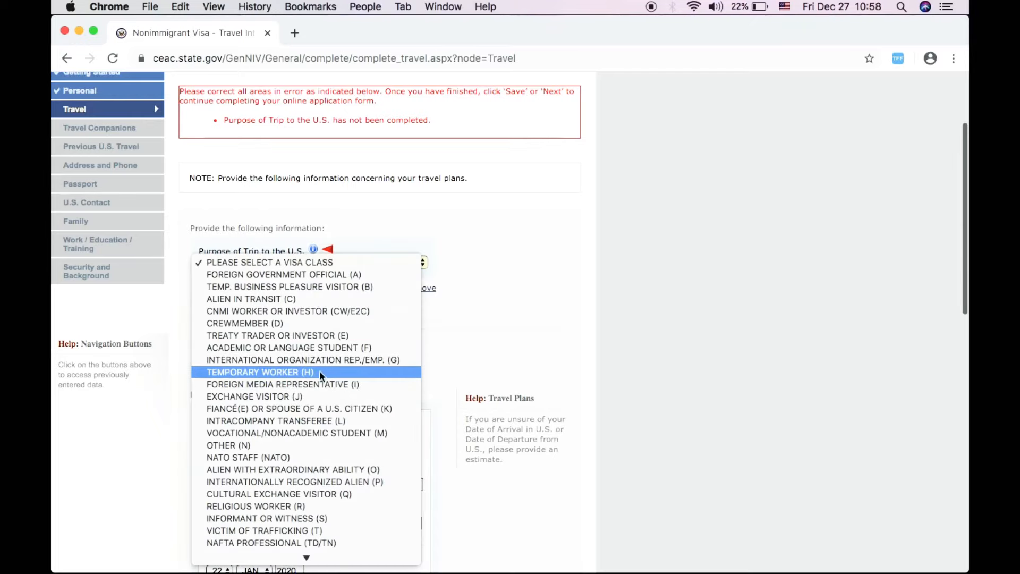
{"action": "left_click", "coordinate": [319, 291]}
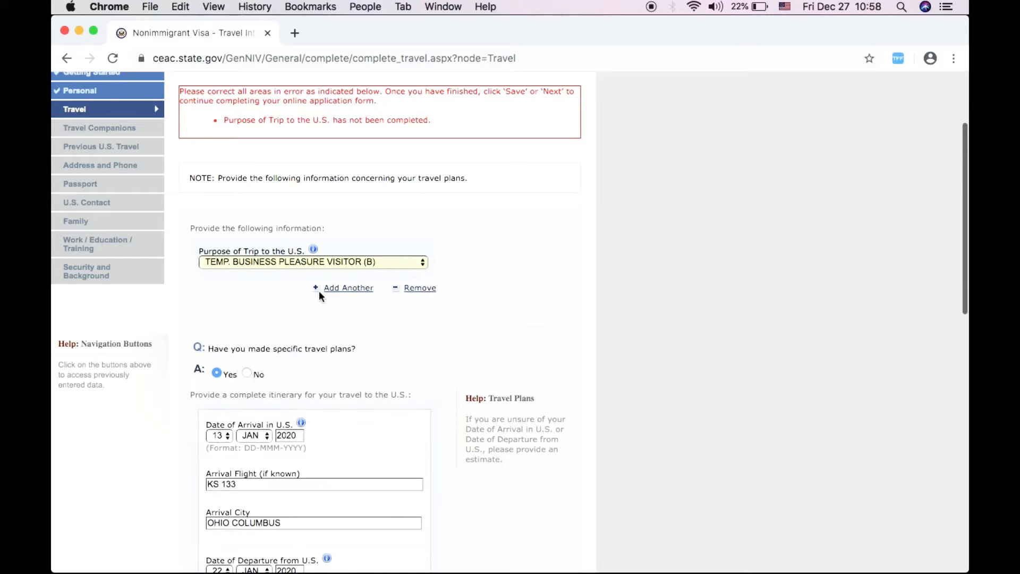
{"action": "scroll", "coordinate": [480, 320], "scroll_direction": "down", "scroll_amount": 1}
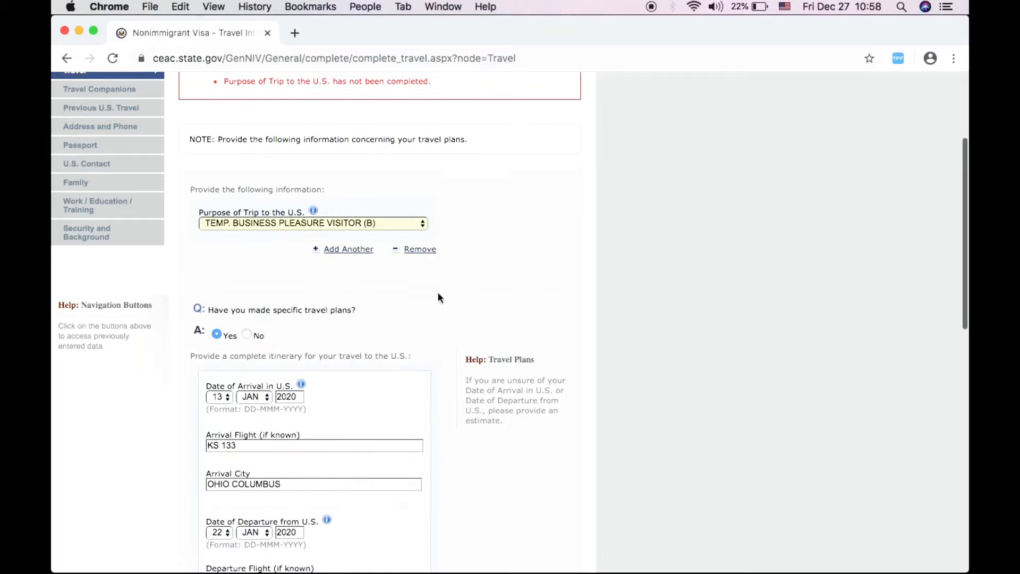
{"action": "scroll", "coordinate": [404, 291], "scroll_direction": "down", "scroll_amount": 1}
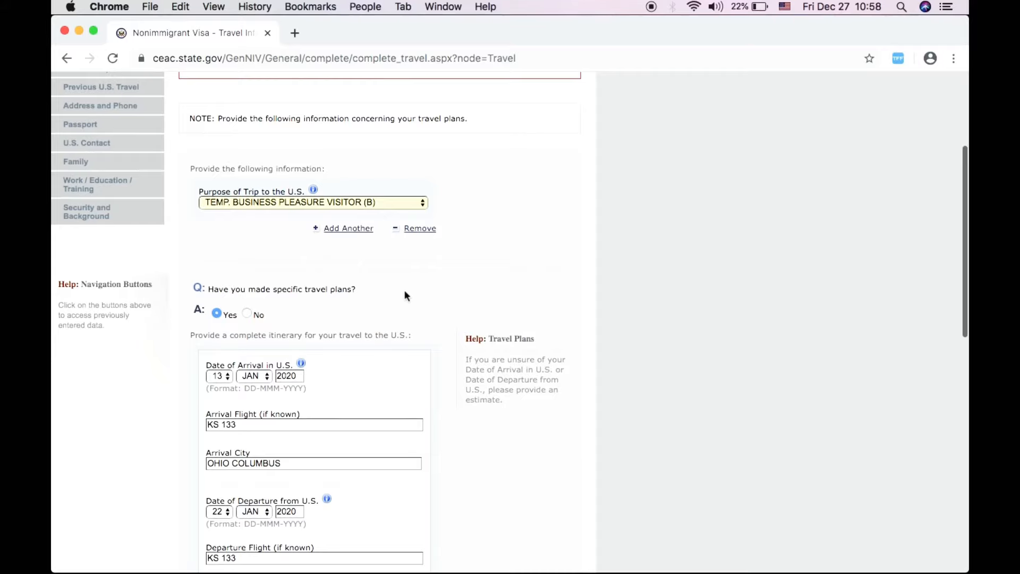
{"action": "scroll", "coordinate": [405, 295], "scroll_direction": "down", "scroll_amount": 5}
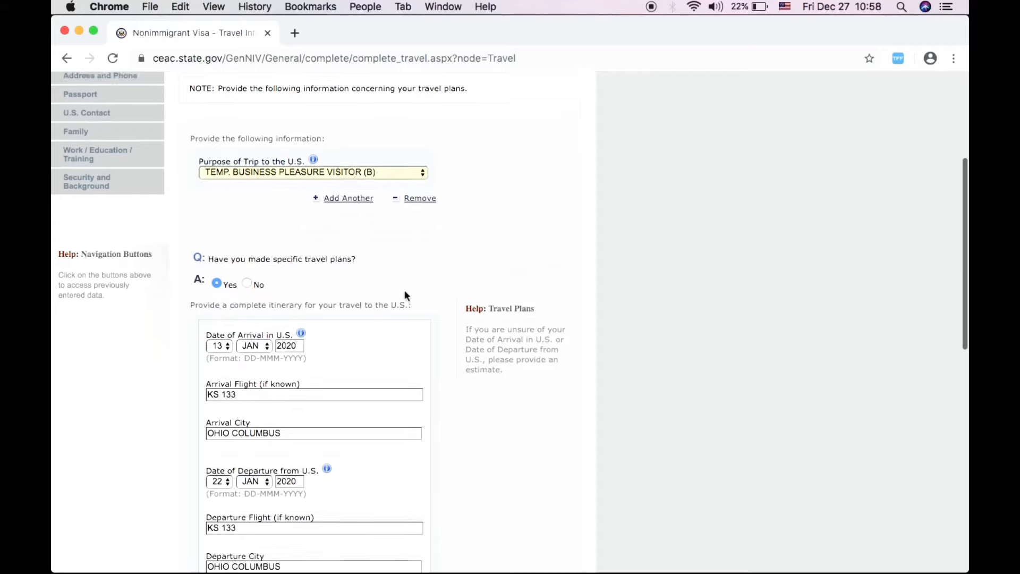
{"action": "scroll", "coordinate": [405, 295], "scroll_direction": "down", "scroll_amount": 10}
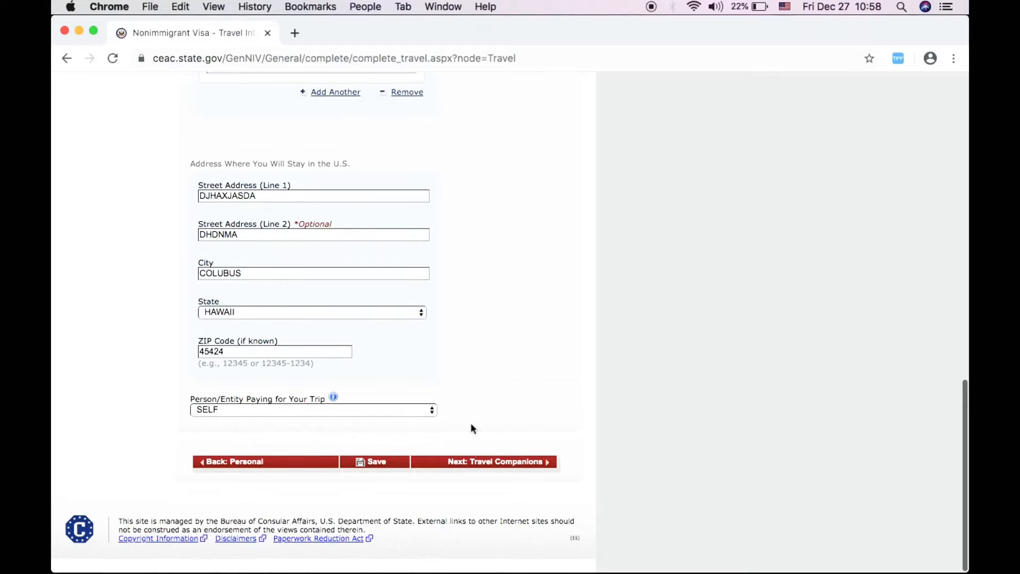
{"action": "left_click", "coordinate": [474, 462]}
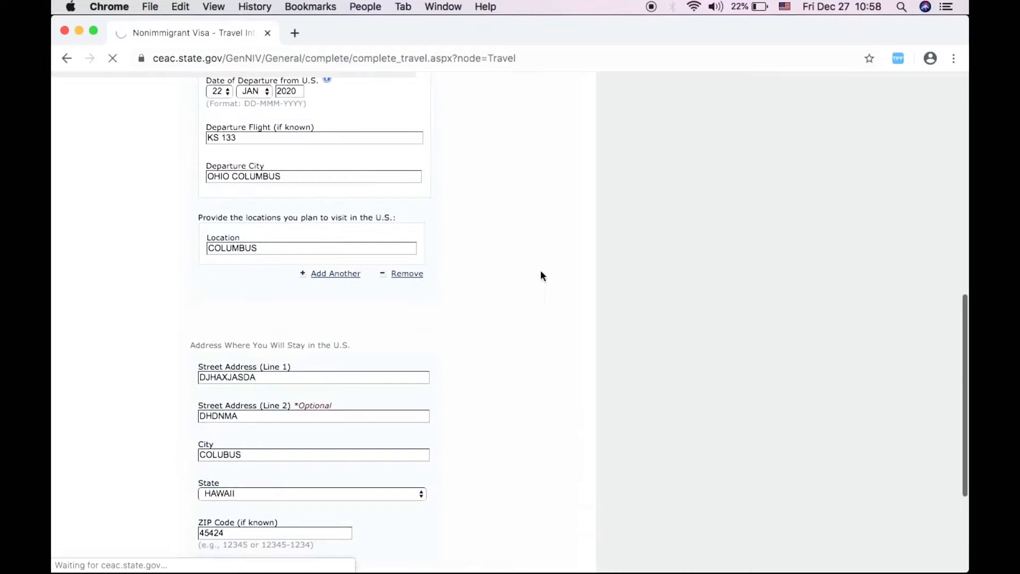
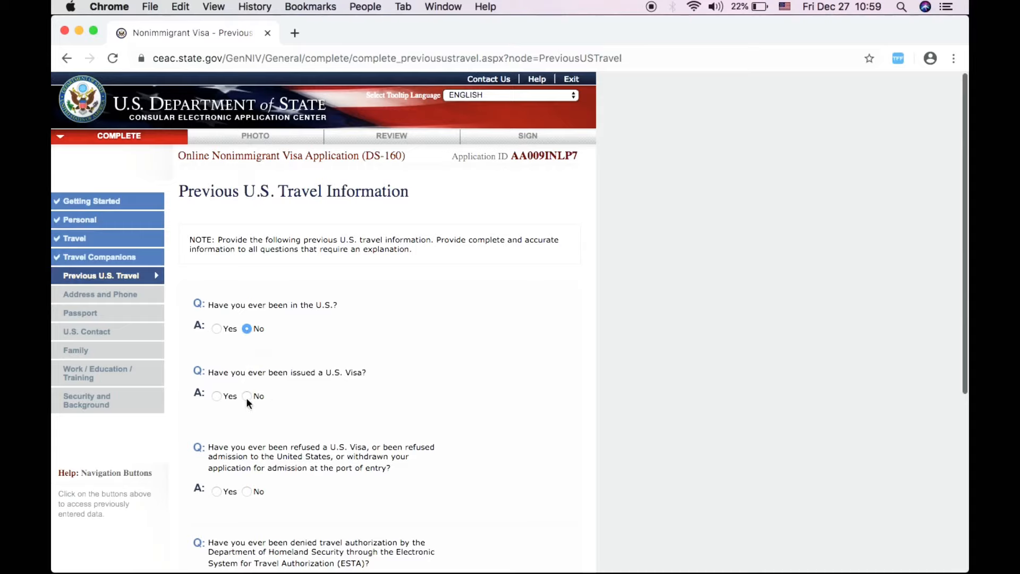
- Answer No to having been issued or refused a U.S. visa, and save
{"action": "left_click", "coordinate": [246, 397]}
{"action": "left_click", "coordinate": [247, 491]}
{"action": "scroll", "coordinate": [354, 473], "scroll_direction": "down", "scroll_amount": 5}
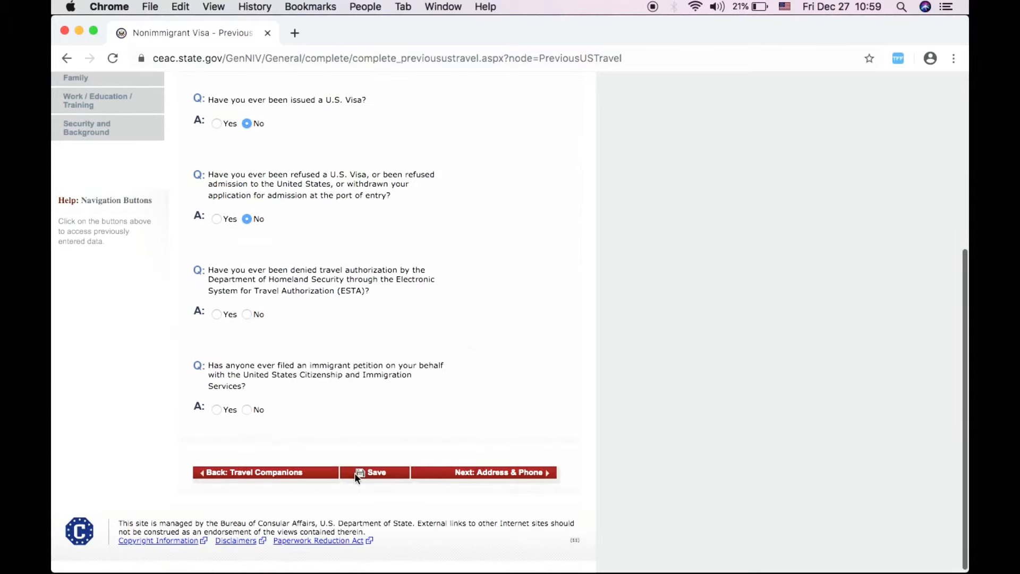
{"action": "left_click", "coordinate": [355, 473]}
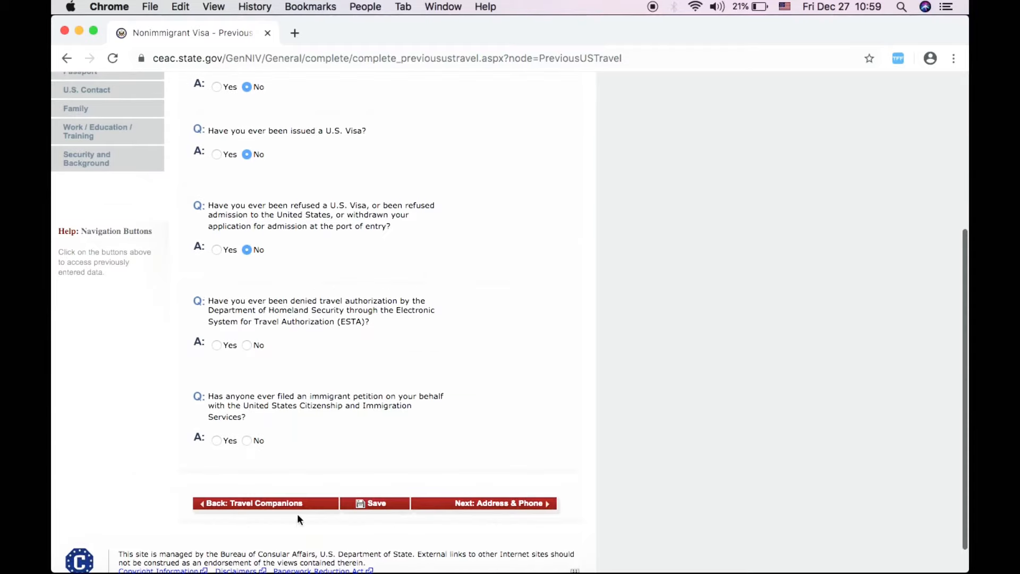
- Answer No to the ESTA denial and immigrant petition questions, then continue to Address and Phone
{"action": "left_click", "coordinate": [247, 345]}
{"action": "left_click", "coordinate": [246, 440]}
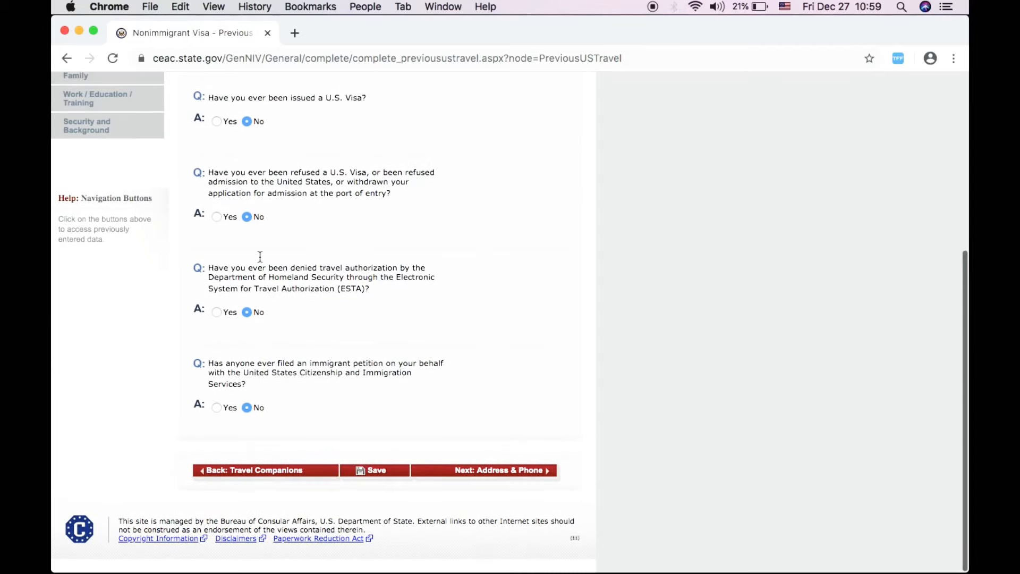
{"action": "scroll", "coordinate": [333, 172], "scroll_direction": "up", "scroll_amount": 3}
{"action": "scroll", "coordinate": [333, 171], "scroll_direction": "up", "scroll_amount": 3}
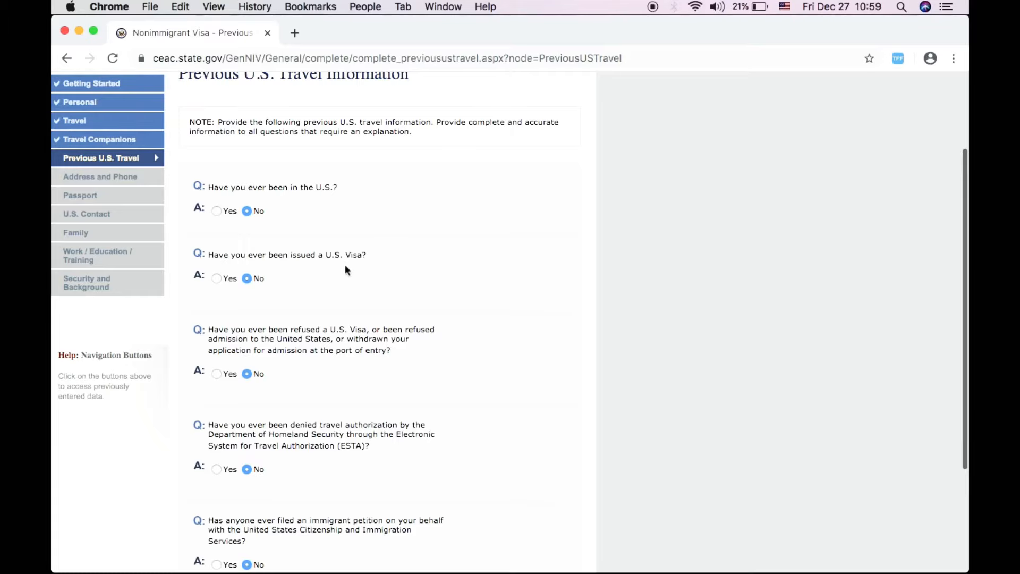
{"action": "scroll", "coordinate": [487, 379], "scroll_direction": "down", "scroll_amount": 5}
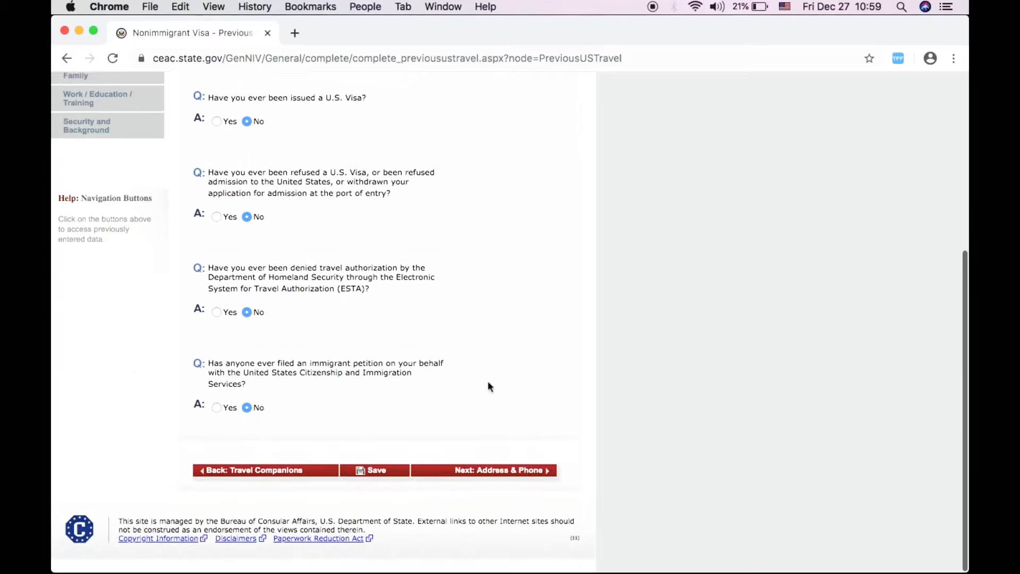
{"action": "left_click", "coordinate": [481, 471]}
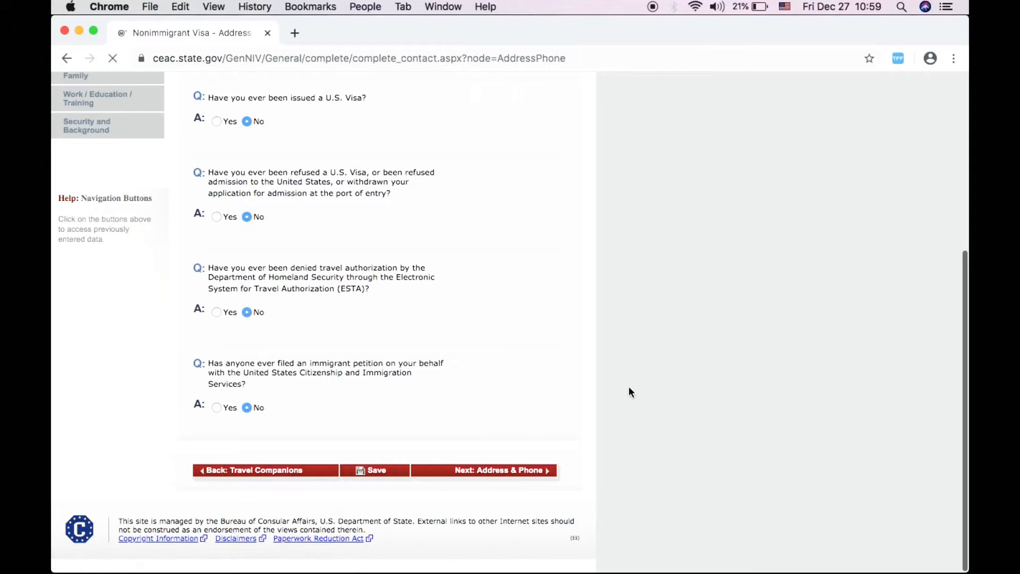
- Enter the applicant's home street address
{"action": "scroll", "coordinate": [629, 387], "scroll_direction": "down", "scroll_amount": 3}
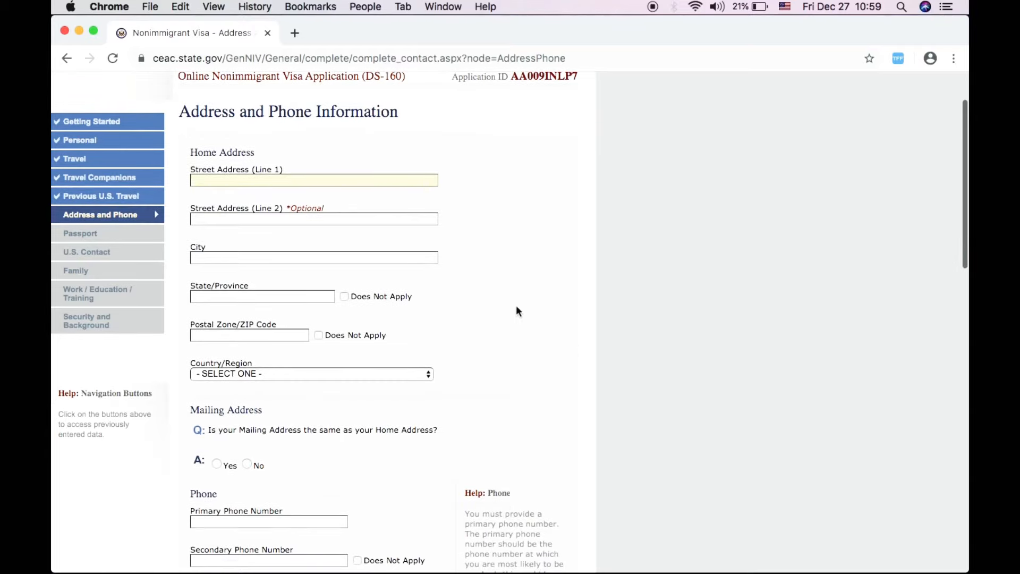
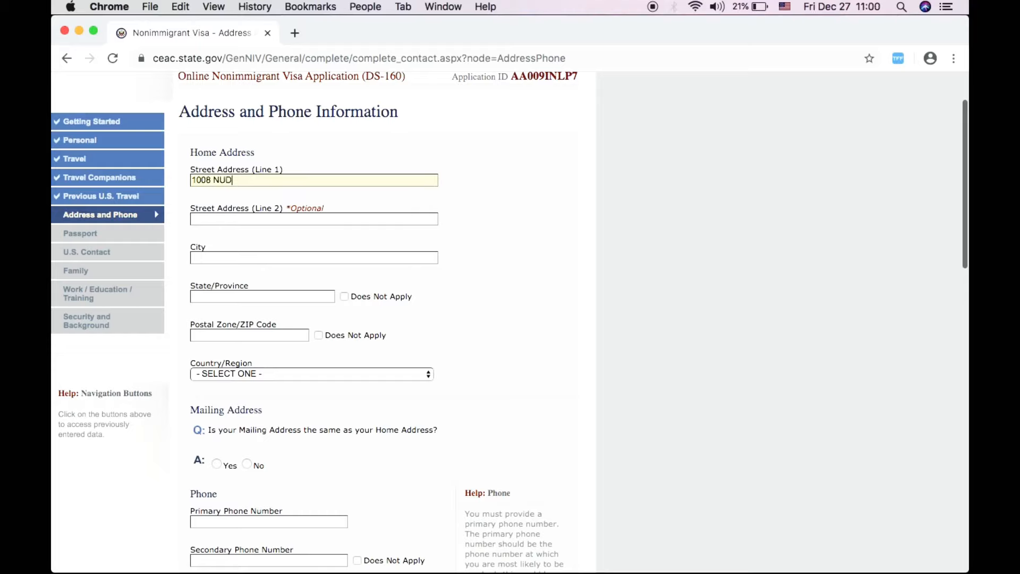
- Fill in the home address city and state/province fields
{"action": "left_click", "coordinate": [299, 257]}
{"action": "type", "text": "B"}
{"action": "key", "text": "BackSpace"}
{"action": "type", "text": "B A="}
{"action": "key", "text": "BackSpace"}
{"action": "key", "text": "BackSpace"}
{"action": "key", "text": "BackSpace"}
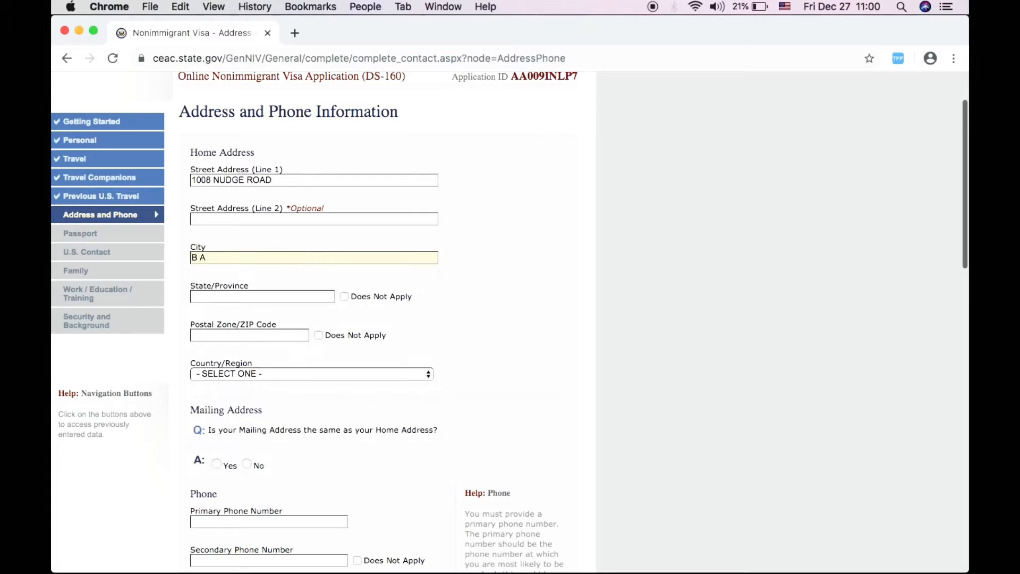
{"action": "type", "text": "RISBANE"}
{"action": "left_click", "coordinate": [241, 297]}
{"action": "type", "text": "QUEEN"}
{"action": "key", "text": "BackSpace"}
{"action": "key", "text": "BackSpace"}
{"action": "key", "text": "BackSpace"}
{"action": "key", "text": "BackSpace"}
{"action": "key", "text": "BackSpace"}
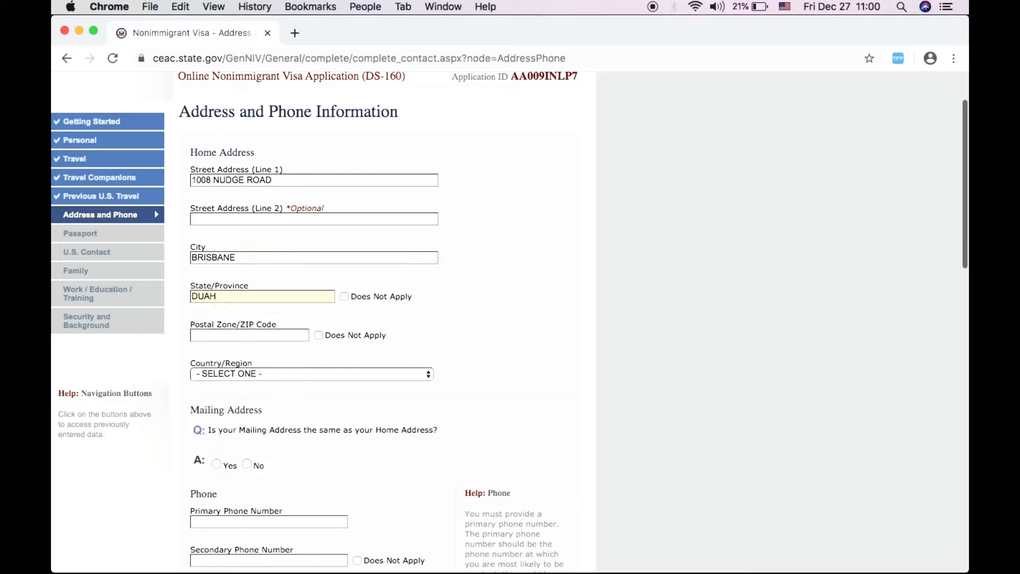
{"action": "type", "text": "4414"}
- Fill in the home address postal zone field
{"action": "left_click", "coordinate": [231, 338]}
{"action": "type", "text": "S"}
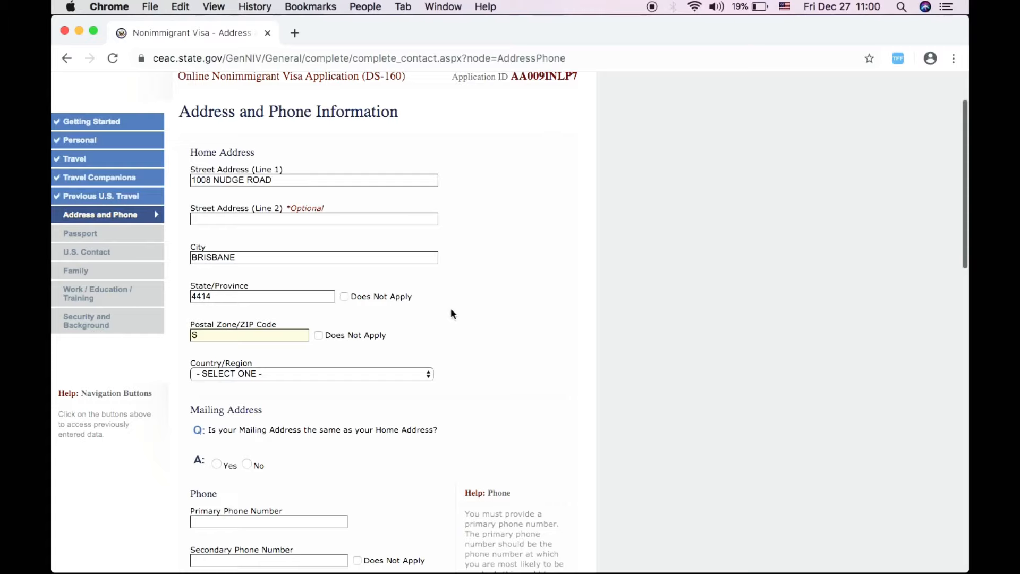
{"action": "key", "text": "BackSpace"}
{"action": "type", "text": "QUEEN"}
{"action": "type", "text": "S"}
{"action": "key", "text": "BackSpace"}
{"action": "type", "text": "SLAND"}
{"action": "left_click", "coordinate": [314, 375]}
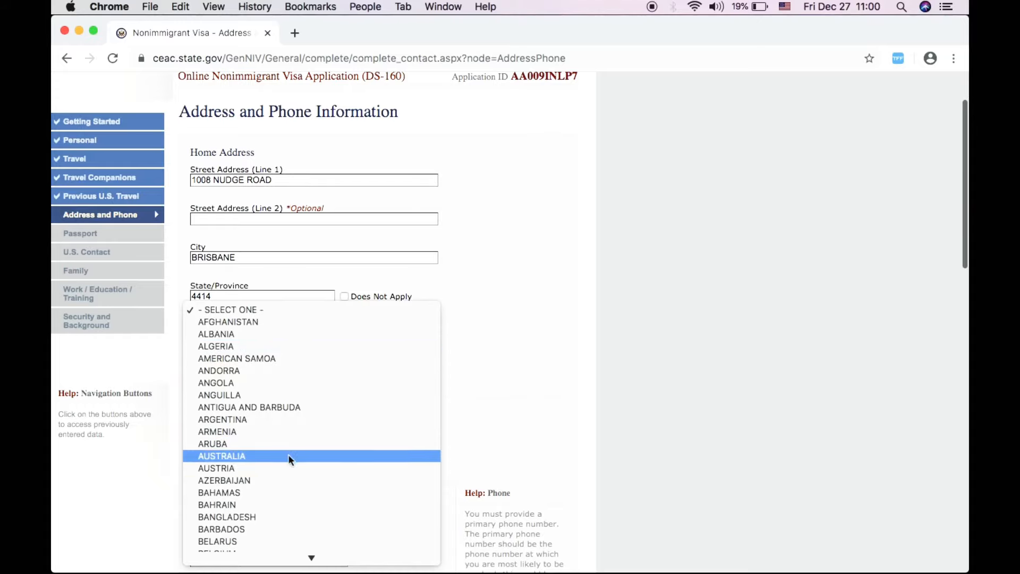
- Set the home country to AUSTRALIA and mark secondary and work phones Does Not Apply
{"action": "left_click", "coordinate": [288, 455]}
{"action": "scroll", "coordinate": [523, 342], "scroll_direction": "down", "scroll_amount": 5}
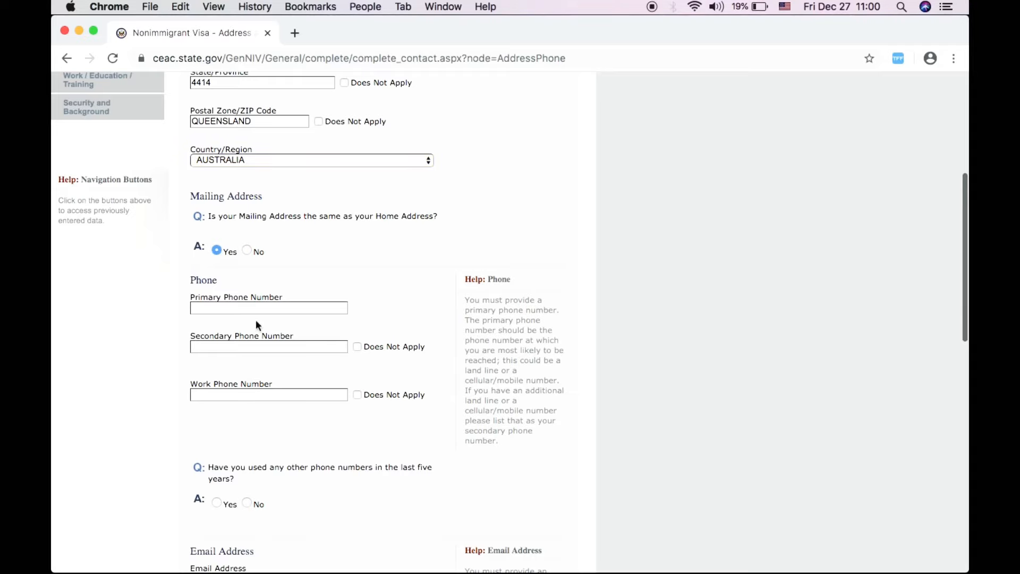
{"action": "scroll", "coordinate": [256, 320], "scroll_direction": "down", "scroll_amount": 5}
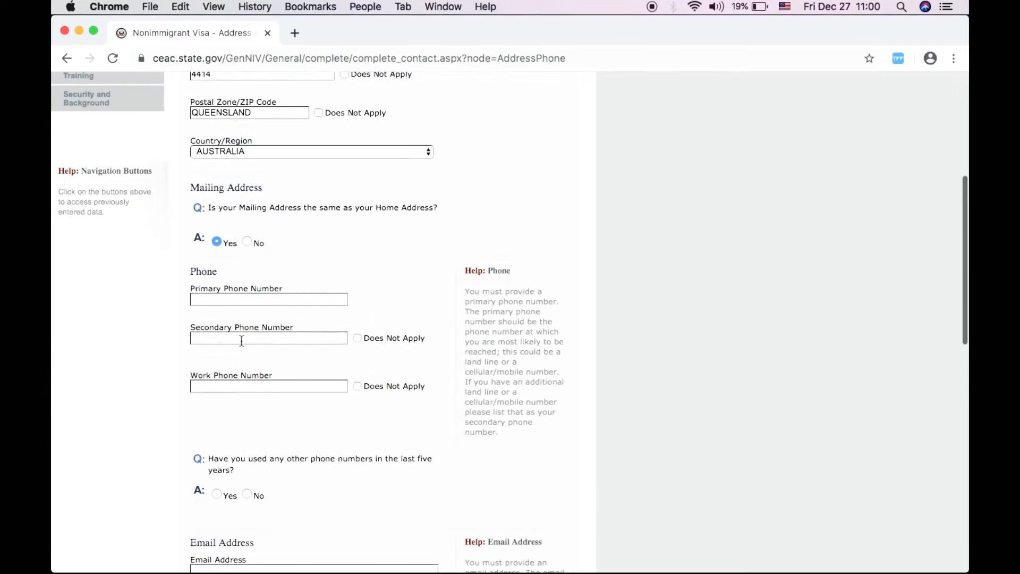
{"action": "scroll", "coordinate": [234, 351], "scroll_direction": "down", "scroll_amount": 1}
{"action": "left_click", "coordinate": [357, 298]}
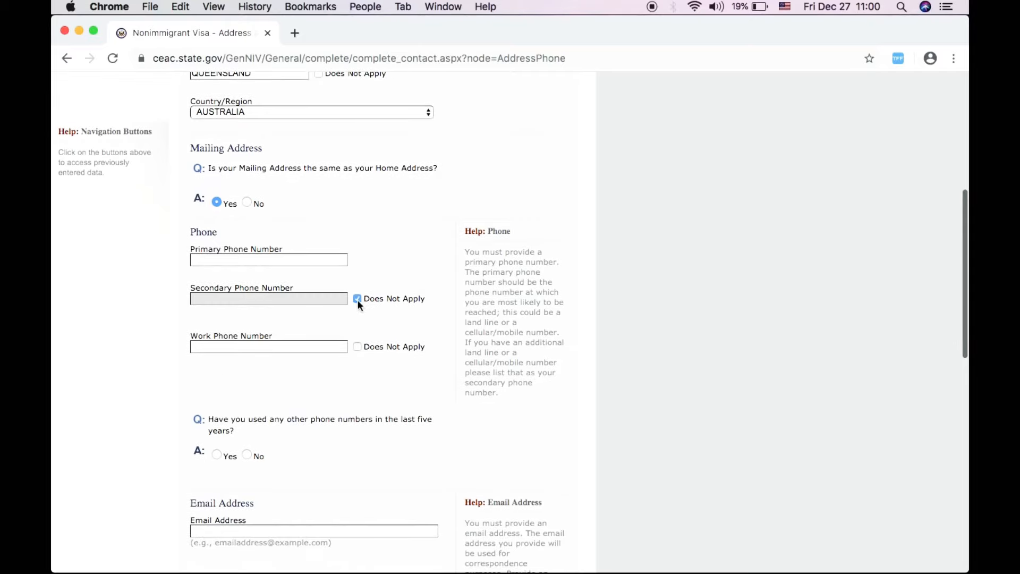
{"action": "left_click", "coordinate": [357, 346]}
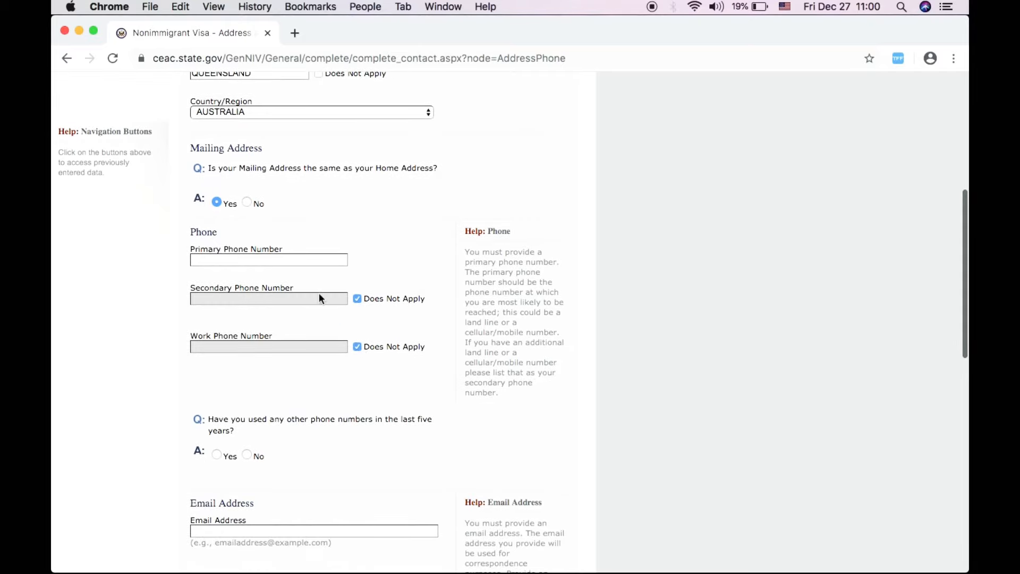
- Enter the applicant's primary phone number
{"action": "left_click", "coordinate": [273, 264]}
{"action": "type", "text": "01"}
{"action": "key", "text": "BackSpace"}
{"action": "key", "text": "BackSpace"}
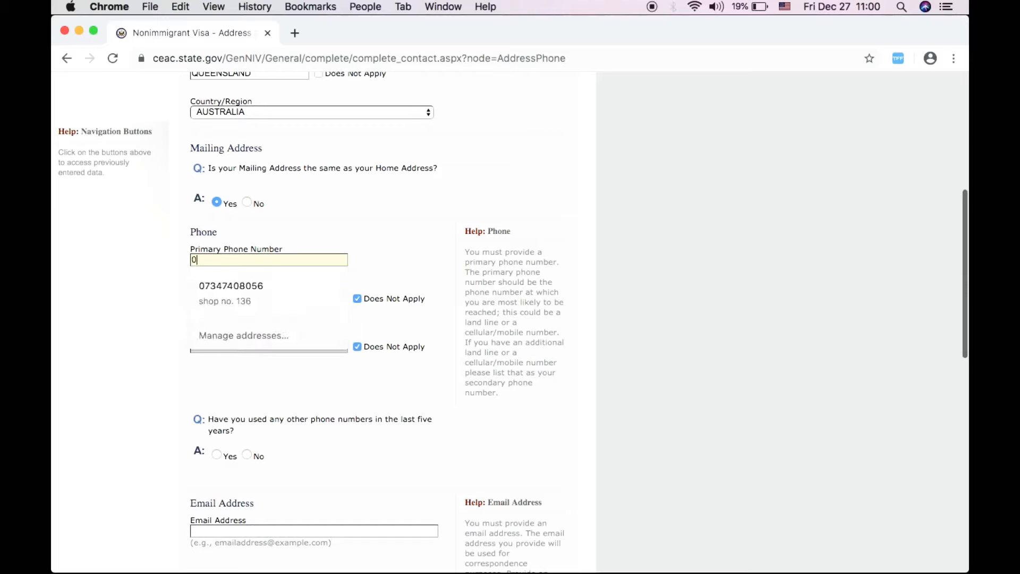
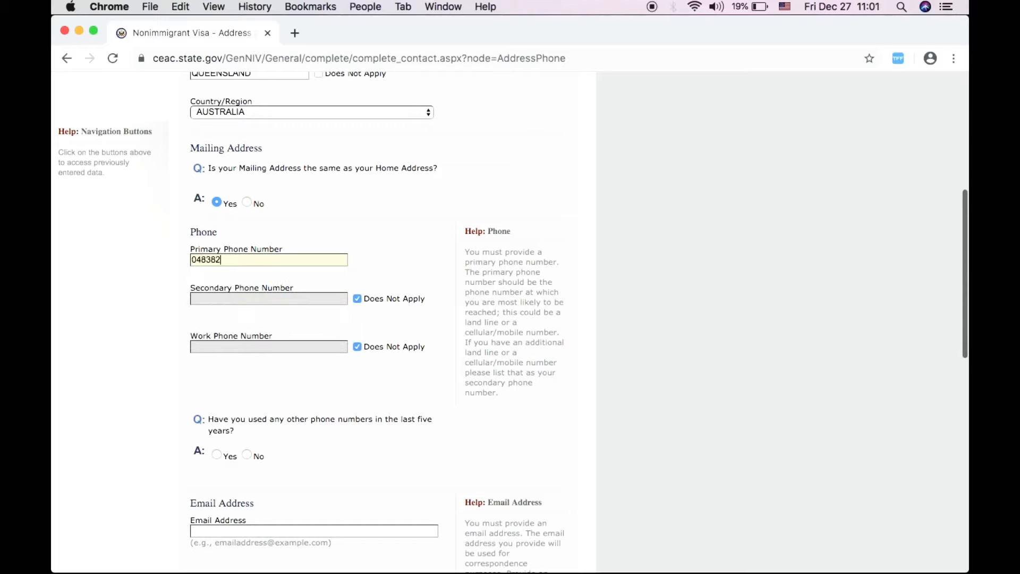
- Answer No to having used other phone numbers in the last five years
{"action": "scroll", "coordinate": [294, 388], "scroll_direction": "down", "scroll_amount": 3}
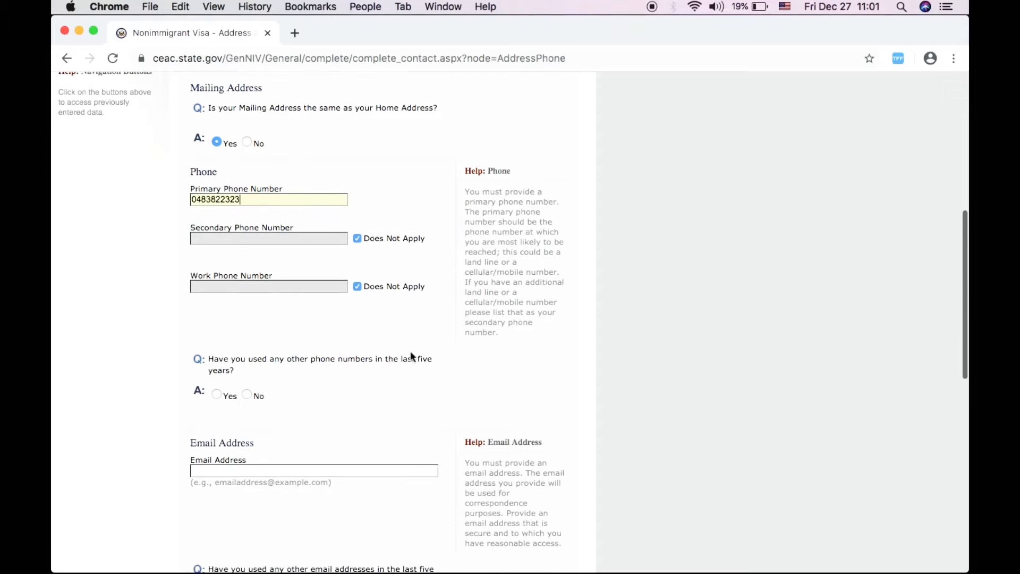
{"action": "left_click", "coordinate": [218, 394]}
{"action": "scroll", "coordinate": [365, 400], "scroll_direction": "down", "scroll_amount": 1}
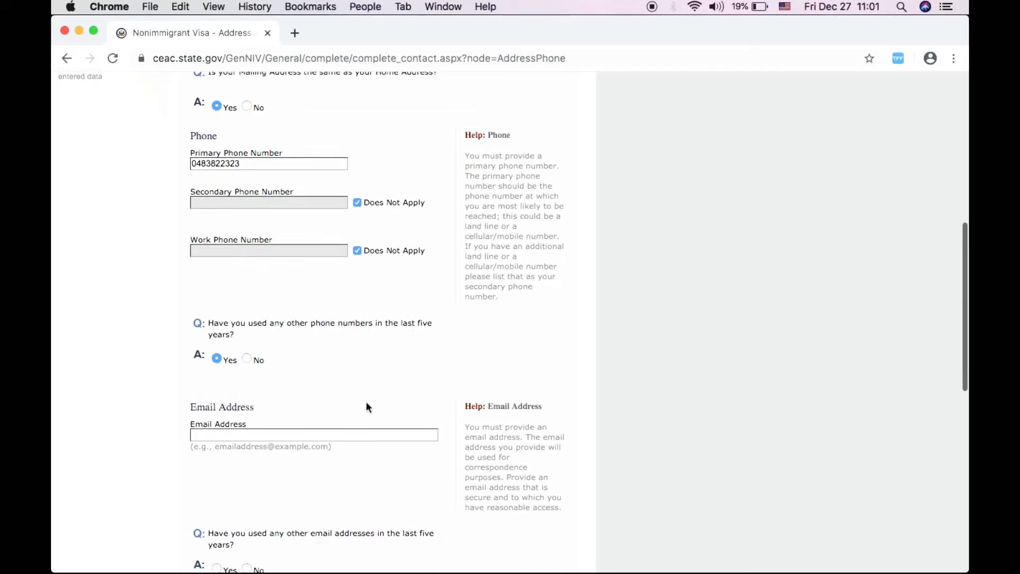
{"action": "scroll", "coordinate": [366, 401], "scroll_direction": "up", "scroll_amount": 4}
{"action": "scroll", "coordinate": [305, 390], "scroll_direction": "down", "scroll_amount": 4}
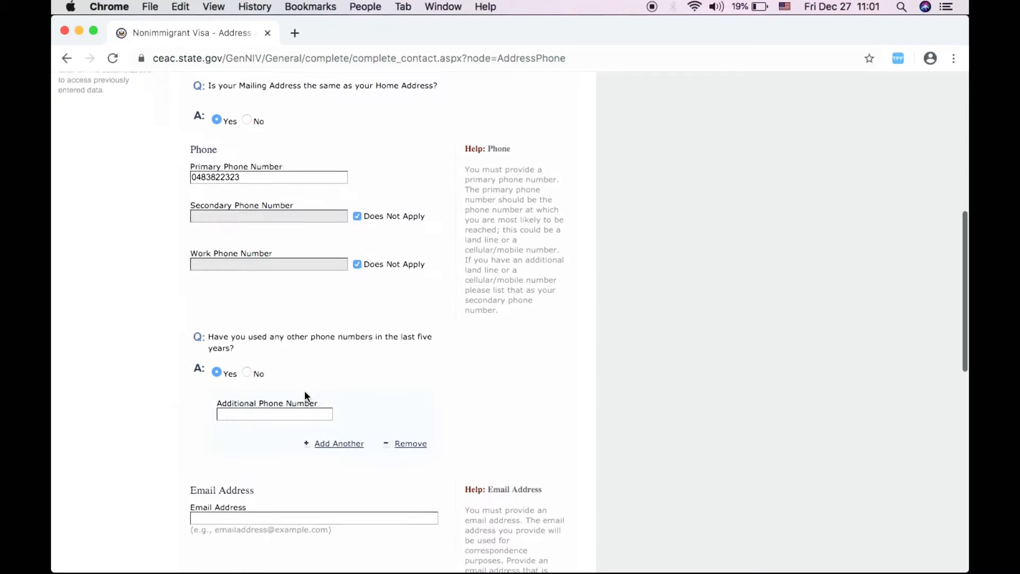
{"action": "left_click", "coordinate": [247, 371]}
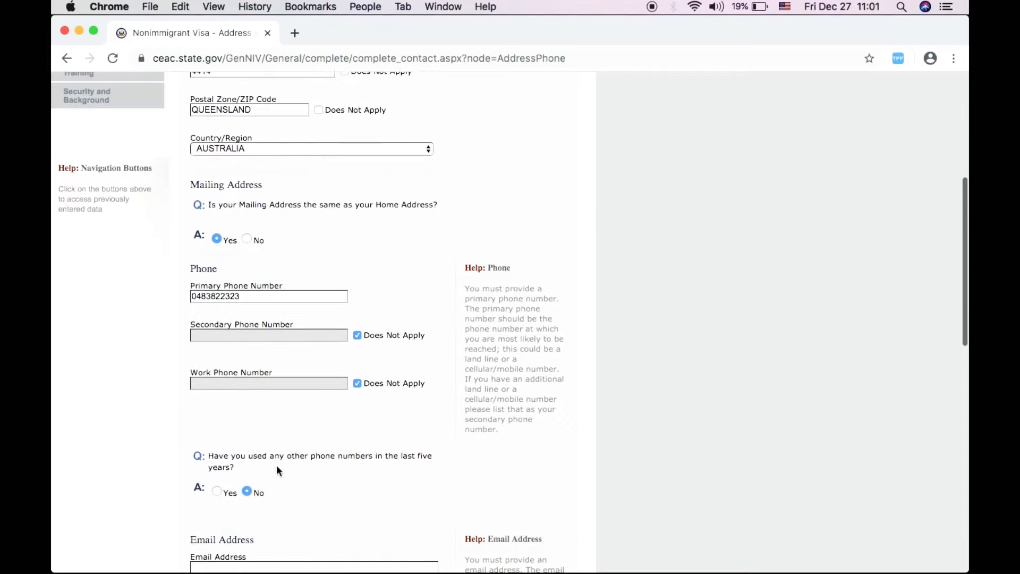
{"action": "scroll", "coordinate": [277, 467], "scroll_direction": "down", "scroll_amount": 4}
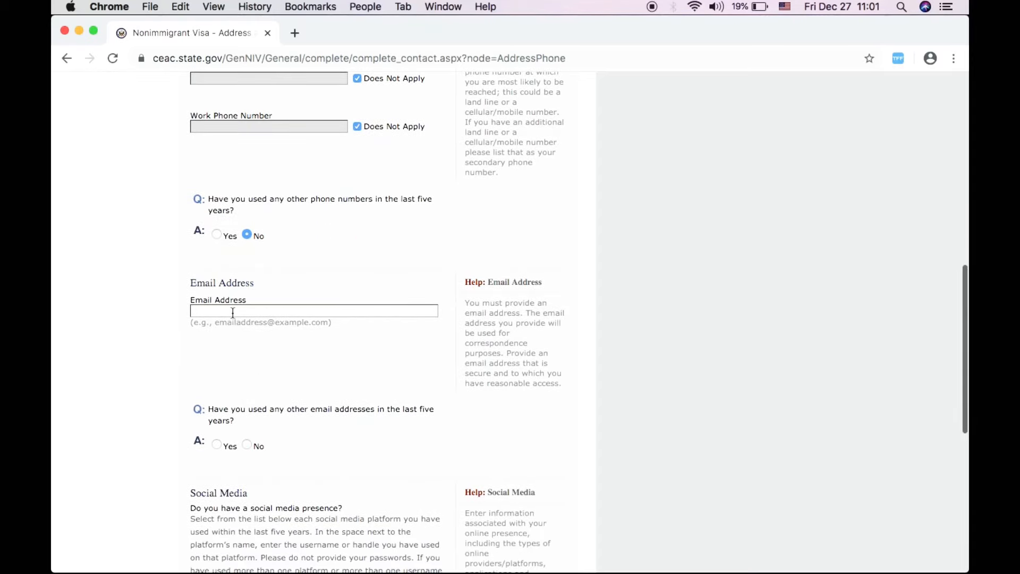
- Enter the applicant's e-mail address
{"action": "left_click", "coordinate": [232, 312]}
{"action": "type", "text": "e"}
{"action": "key", "text": "BackSpace"}
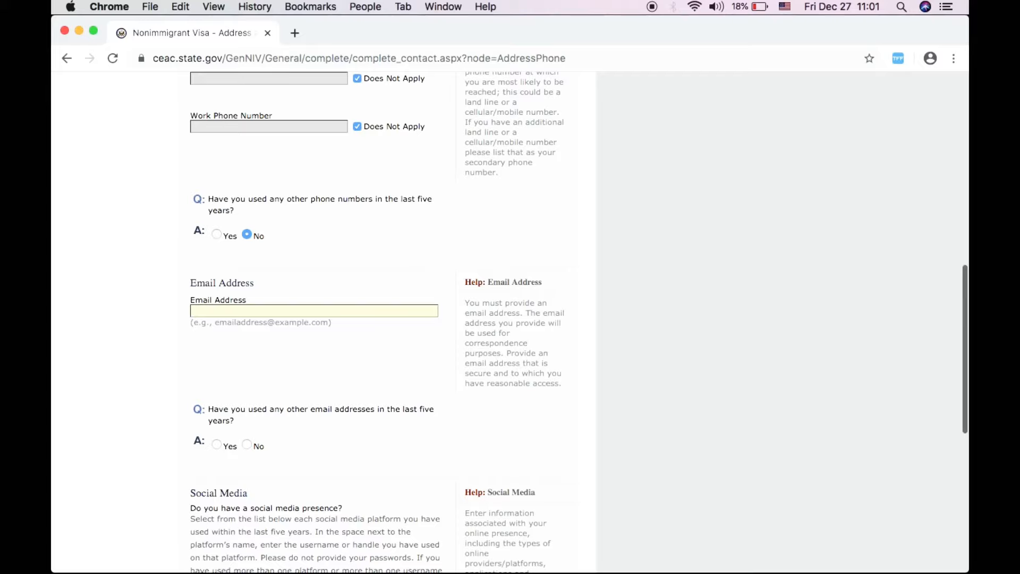
- Answer No to having used any other e-mail addresses
{"action": "scroll", "coordinate": [118, 391], "scroll_direction": "down", "scroll_amount": 3}
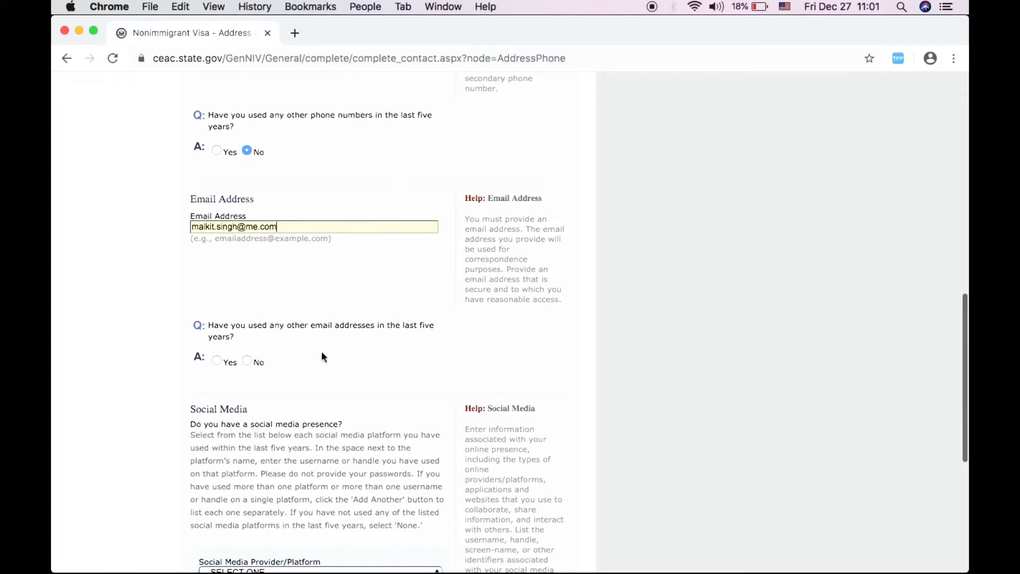
{"action": "left_click", "coordinate": [247, 361]}
{"action": "scroll", "coordinate": [381, 409], "scroll_direction": "down", "scroll_amount": 6}
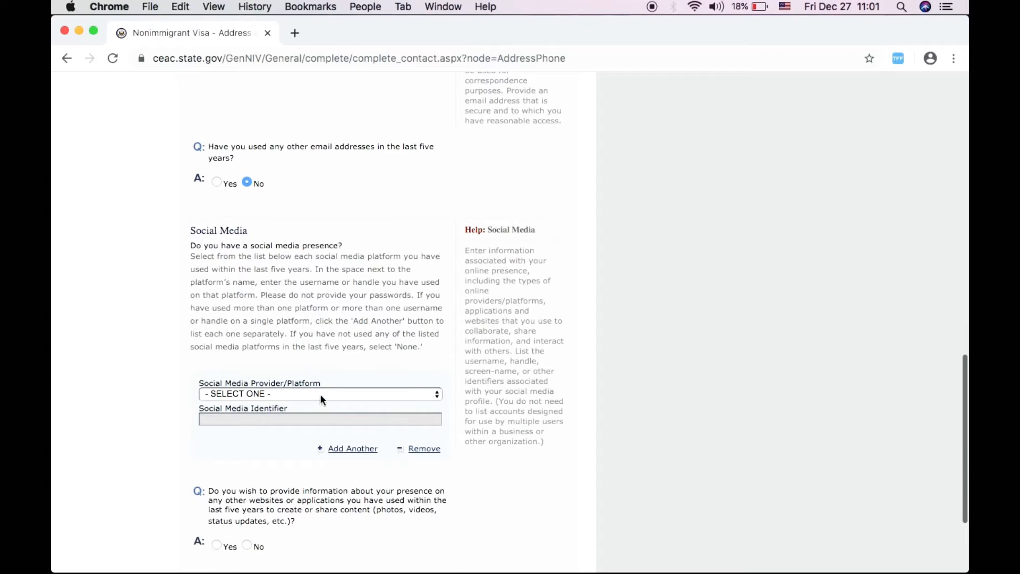
{"action": "left_click", "coordinate": [320, 393]}
{"action": "scroll", "coordinate": [310, 460], "scroll_direction": "up", "scroll_amount": 13}
{"action": "scroll", "coordinate": [304, 459], "scroll_direction": "down", "scroll_amount": 17}
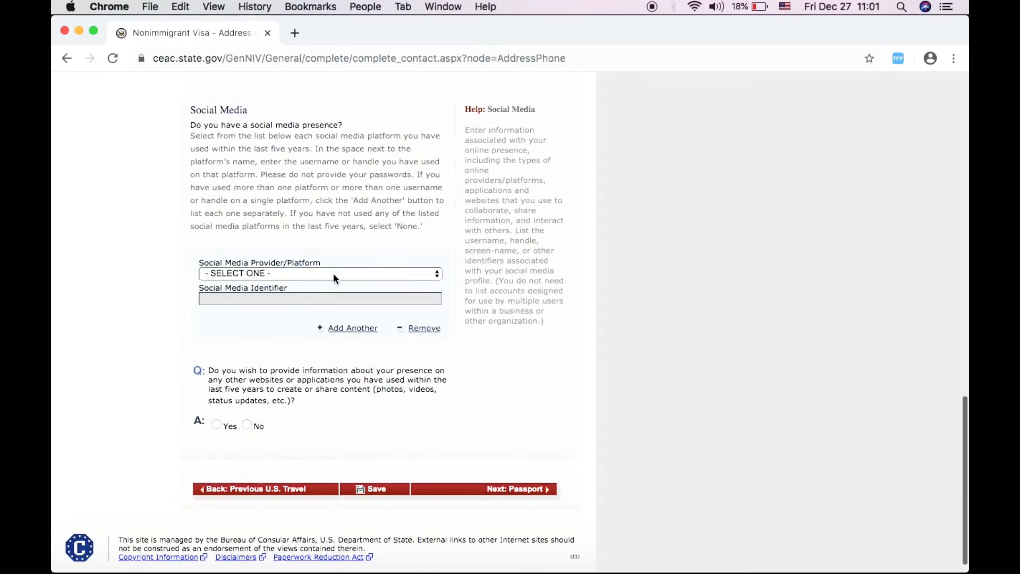
- Choose YOUTUBE as the social media platform
{"action": "left_click", "coordinate": [333, 272]}
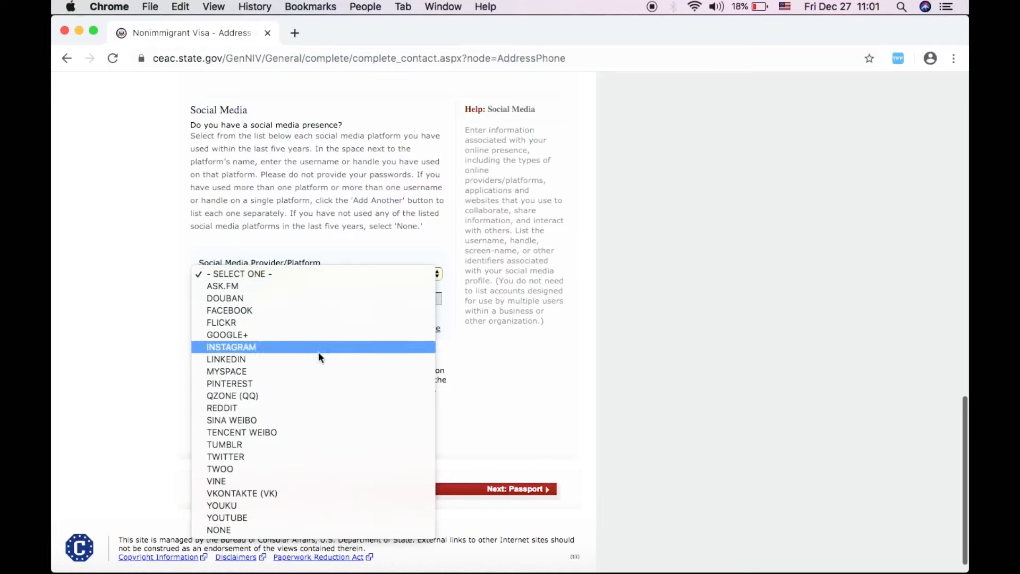
{"action": "left_click", "coordinate": [300, 518]}
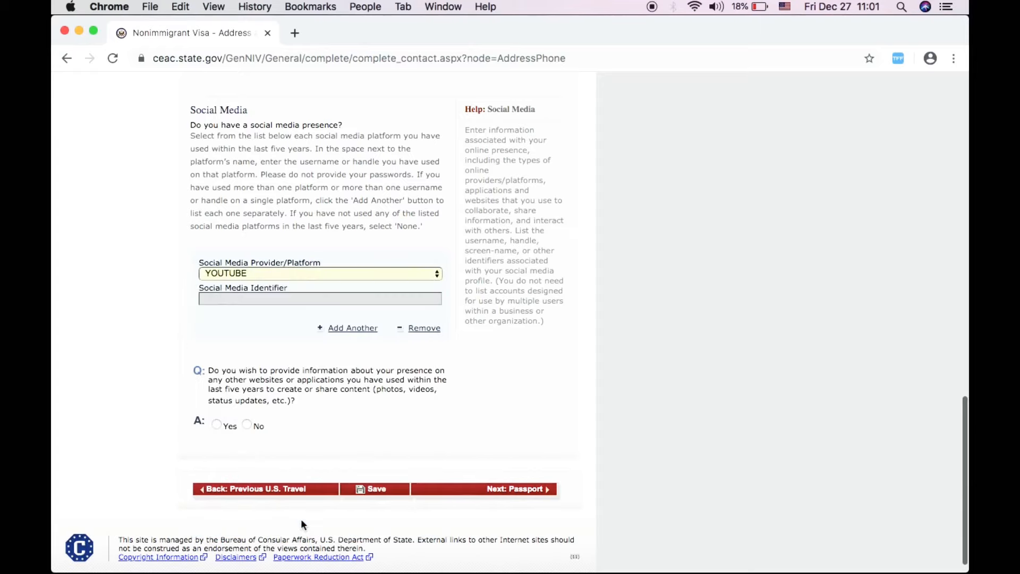
{"action": "scroll", "coordinate": [189, 428], "scroll_direction": "up", "scroll_amount": 6}
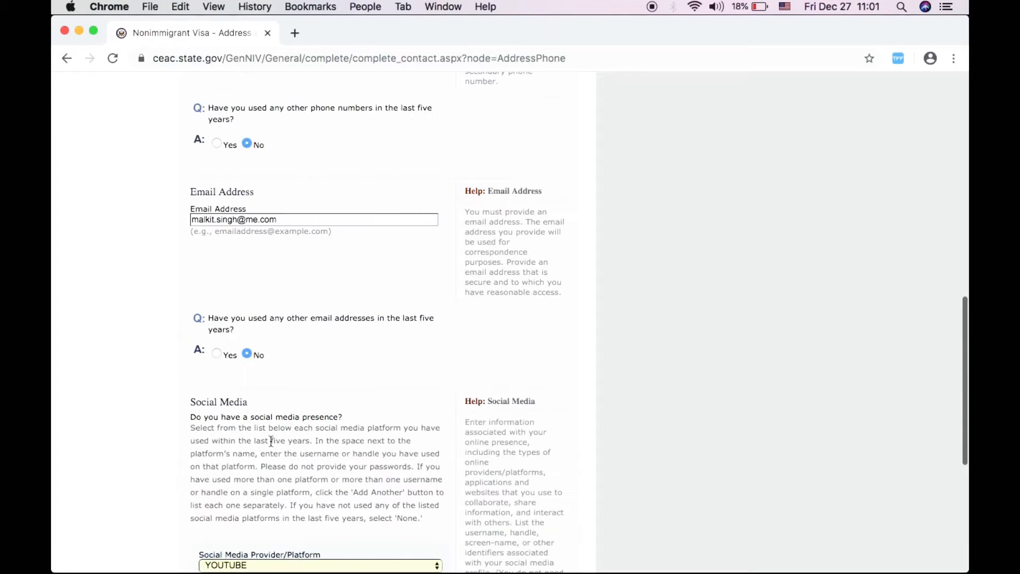
{"action": "scroll", "coordinate": [261, 448], "scroll_direction": "down", "scroll_amount": 3}
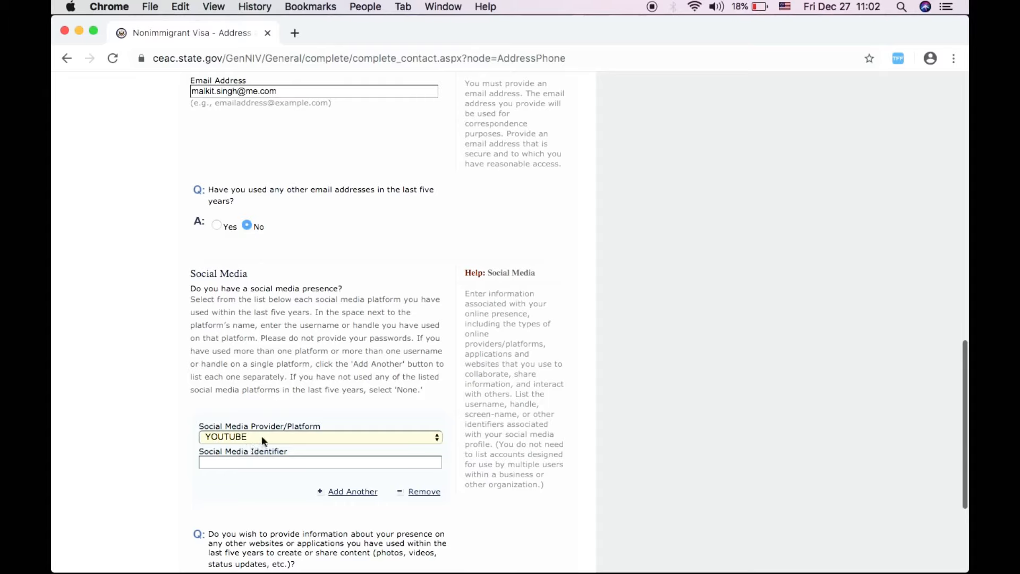
- Enter the YouTube identifier and continue to the Passport page
{"action": "left_click", "coordinate": [242, 463]}
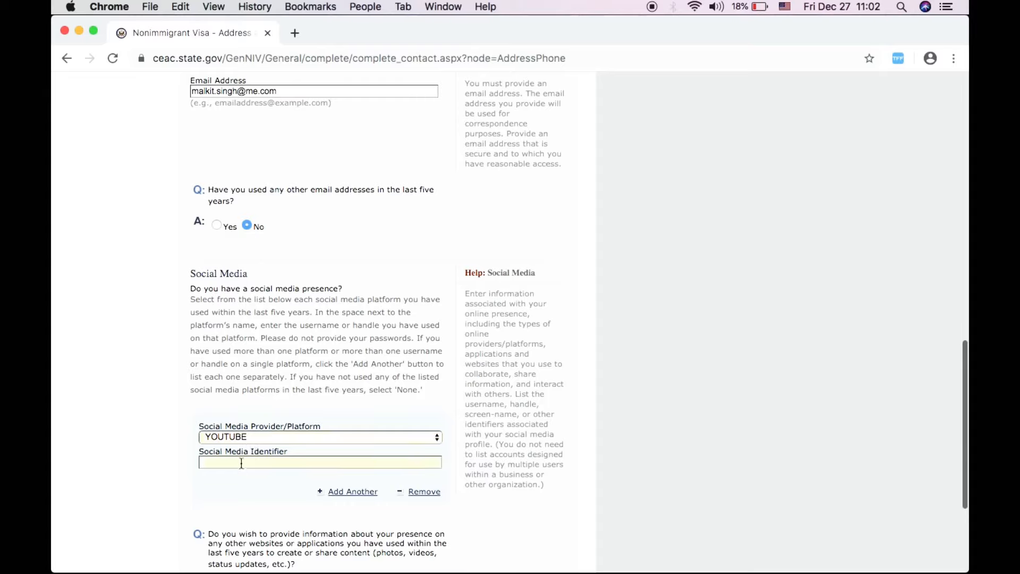
{"action": "type", "text": "SUCCESSFUL JOURNEY"}
{"action": "scroll", "coordinate": [261, 497], "scroll_direction": "down", "scroll_amount": 3}
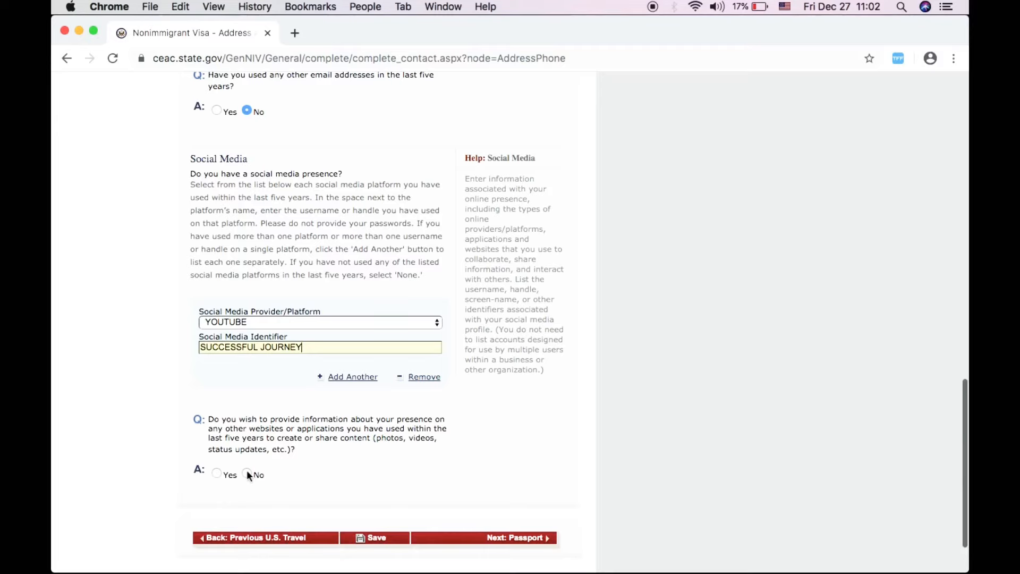
{"action": "scroll", "coordinate": [446, 473], "scroll_direction": "down", "scroll_amount": 2}
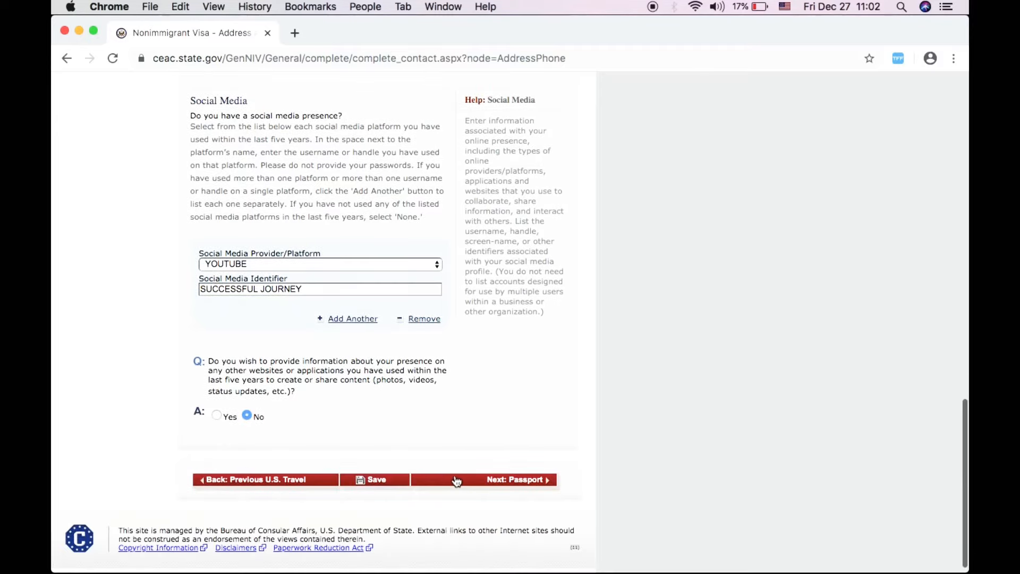
{"action": "left_click", "coordinate": [456, 479]}
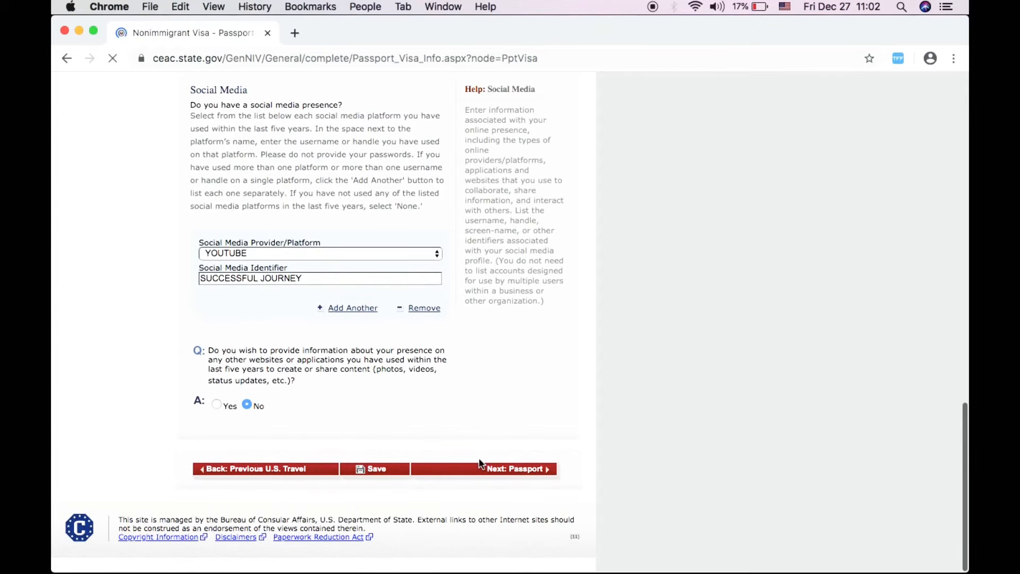
- Set a REGULAR passport, enter its number, and mark the book number Does Not Apply
{"action": "scroll", "coordinate": [479, 457], "scroll_direction": "down", "scroll_amount": 2}
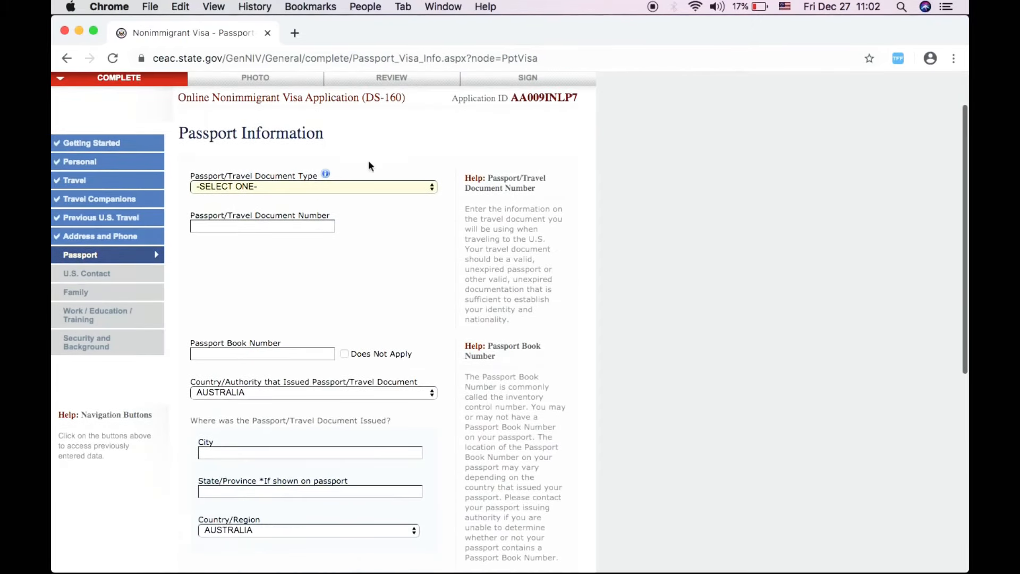
{"action": "left_click", "coordinate": [349, 185]}
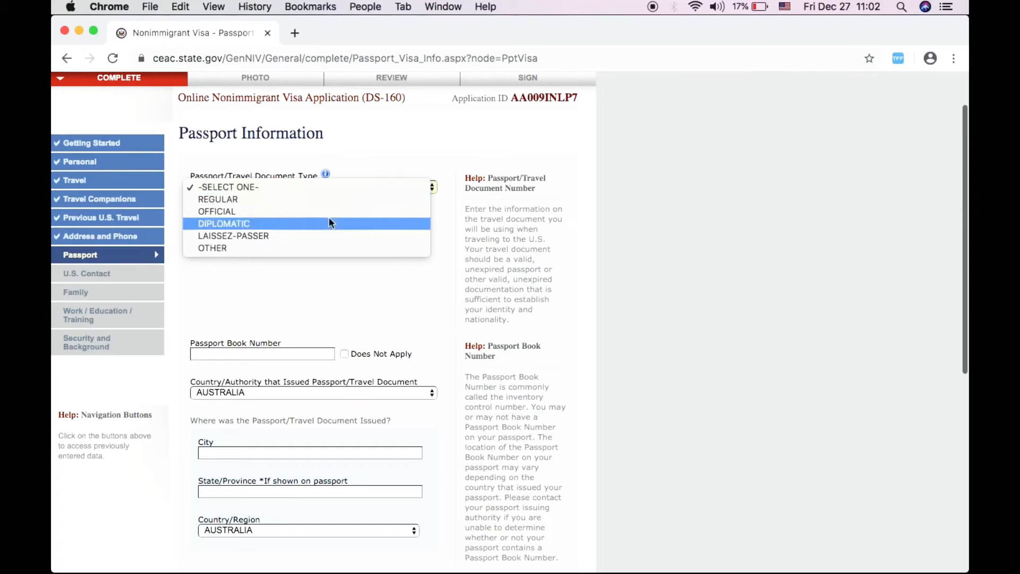
{"action": "left_click", "coordinate": [329, 199]}
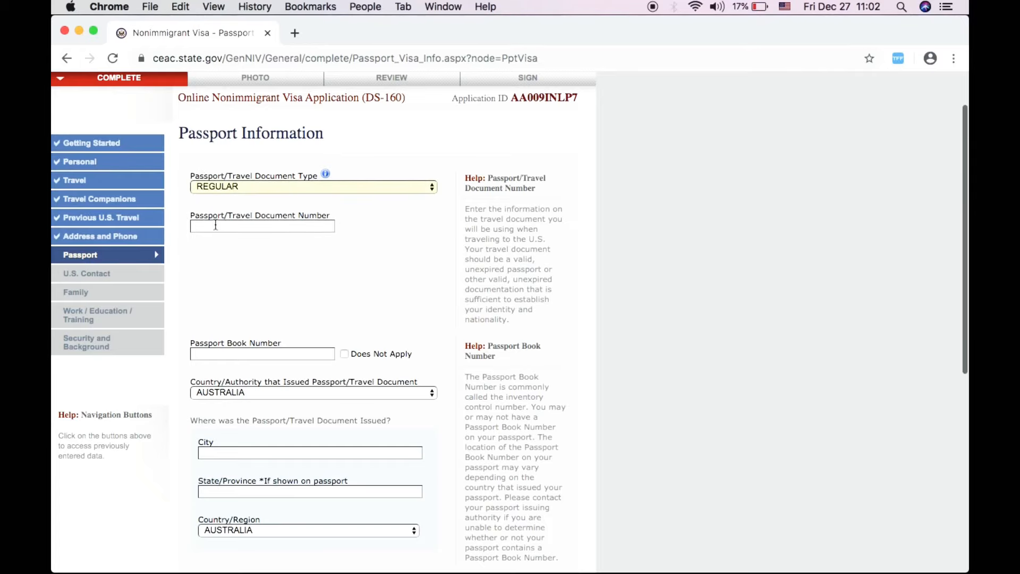
{"action": "left_click", "coordinate": [225, 285]}
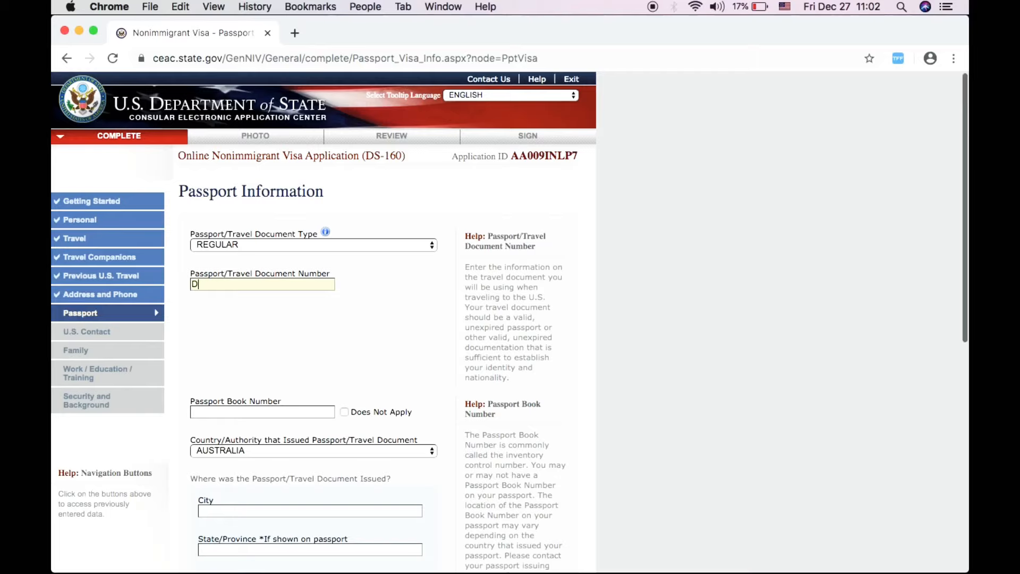
{"action": "scroll", "coordinate": [282, 369], "scroll_direction": "down", "scroll_amount": 5}
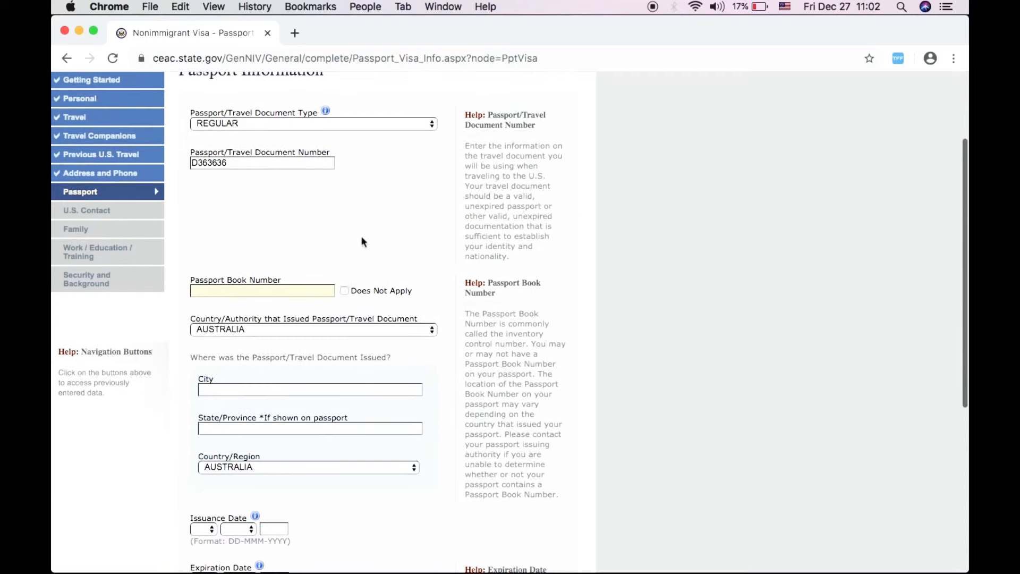
{"action": "left_click", "coordinate": [343, 290]}
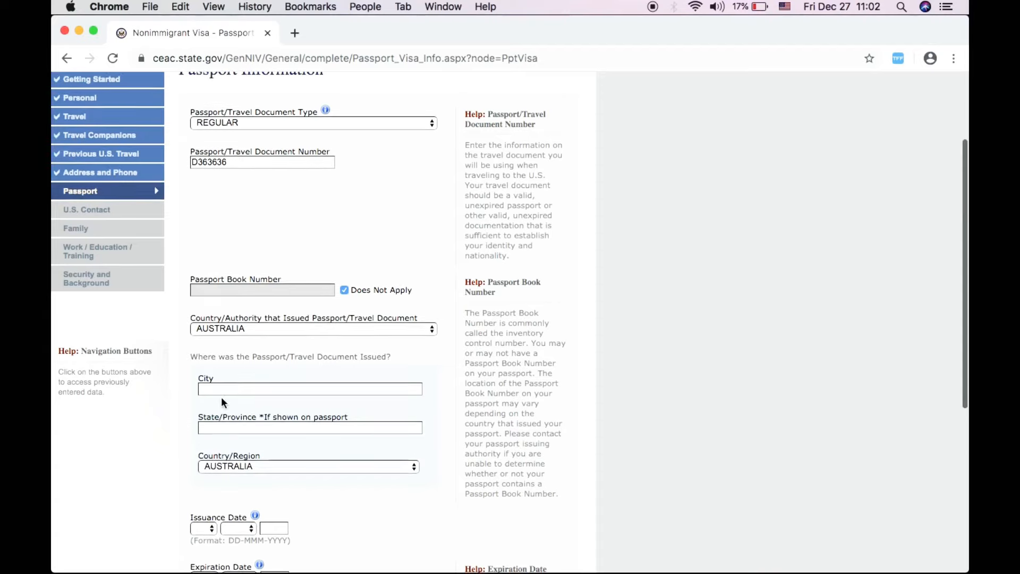
- Enter BRISBANE as issuing city and QUEENSLAND as issuing state/province
{"action": "scroll", "coordinate": [221, 396], "scroll_direction": "down", "scroll_amount": 3}
{"action": "left_click", "coordinate": [237, 314]}
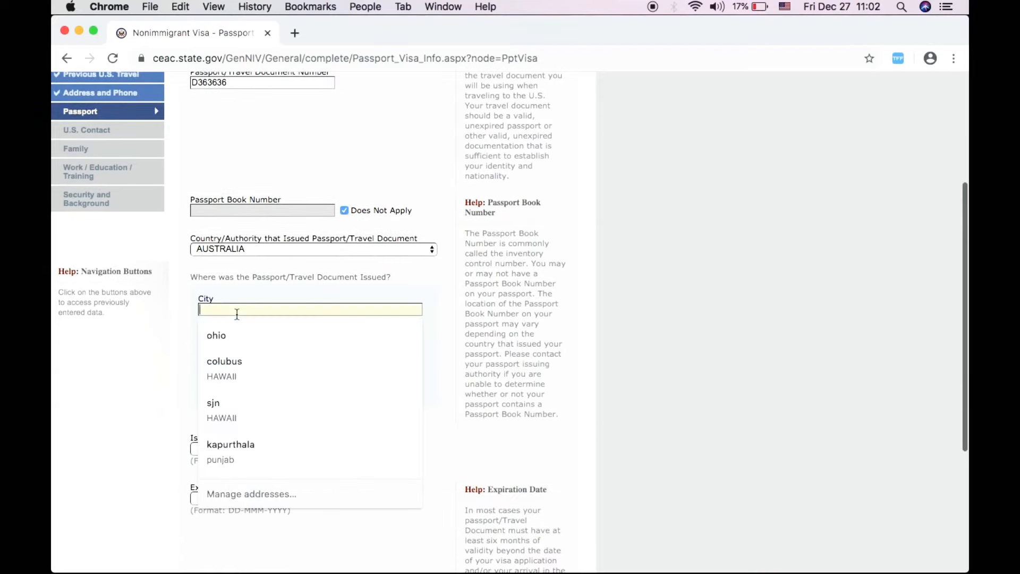
{"action": "type", "text": "N"}
{"action": "key", "text": "BackSpace"}
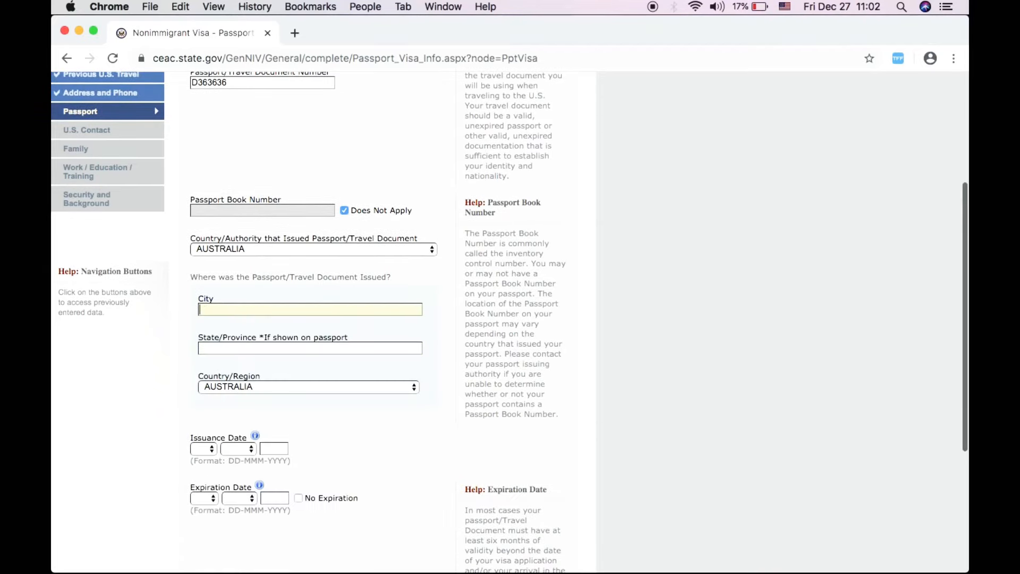
{"action": "type", "text": "BRISBANE"}
{"action": "left_click", "coordinate": [228, 349]}
{"action": "type", "text": "QUEEN"}
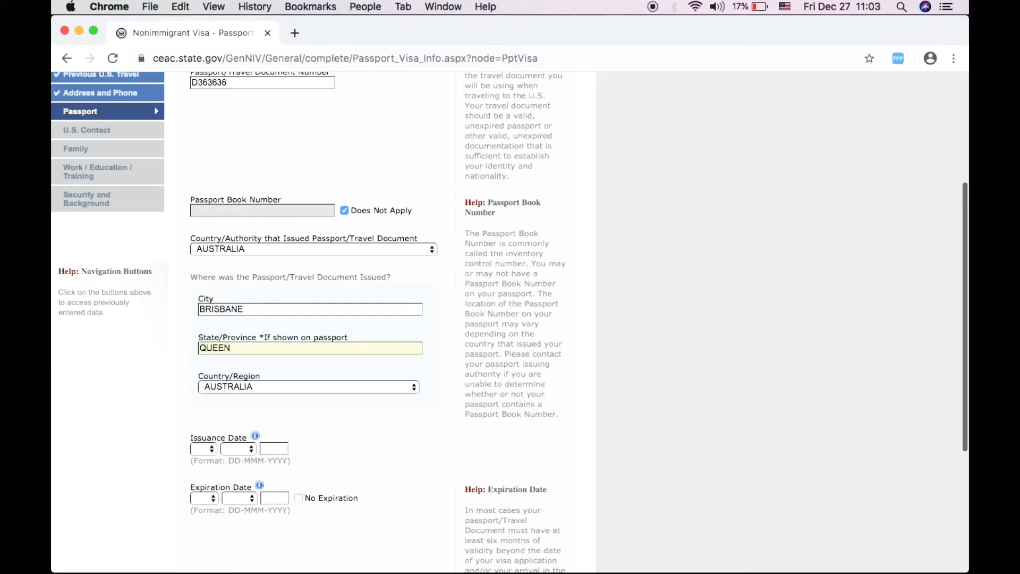
{"action": "type", "text": "SLAND"}
- Set the passport issuance date to 20 FEB 2019
{"action": "scroll", "coordinate": [270, 377], "scroll_direction": "down", "scroll_amount": 3}
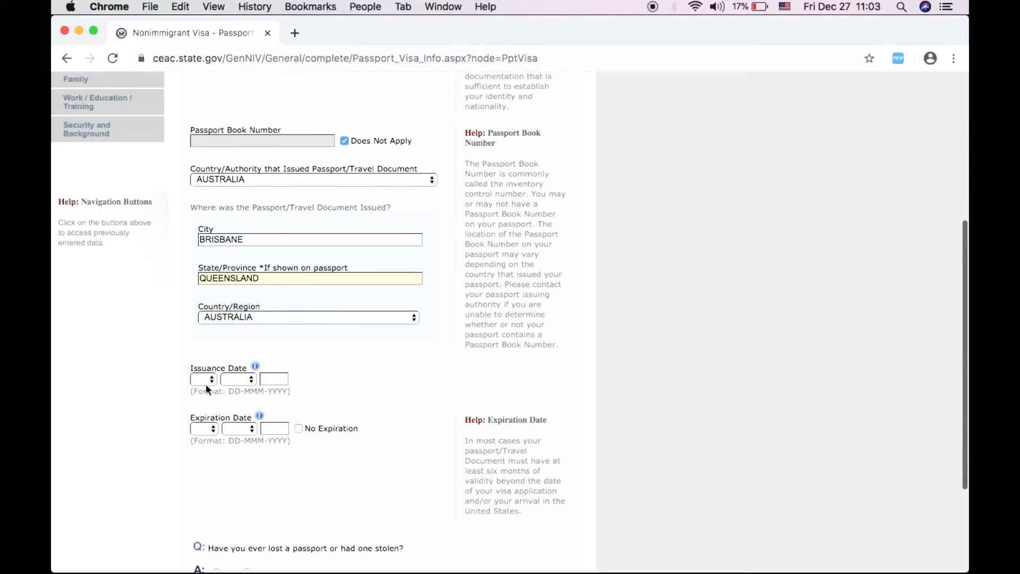
{"action": "left_click", "coordinate": [205, 383]}
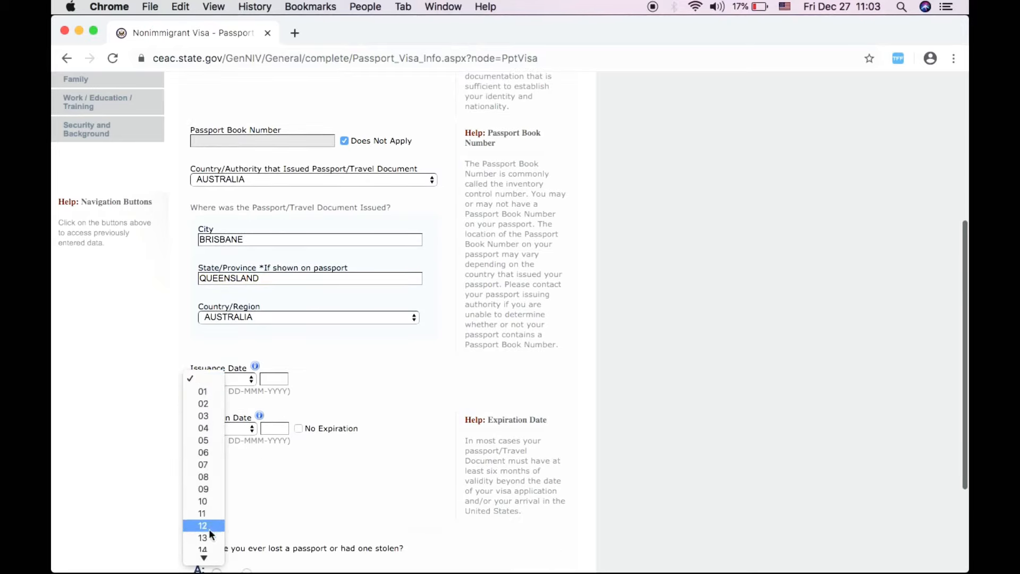
{"action": "scroll", "coordinate": [209, 532], "scroll_direction": "down", "scroll_amount": 3}
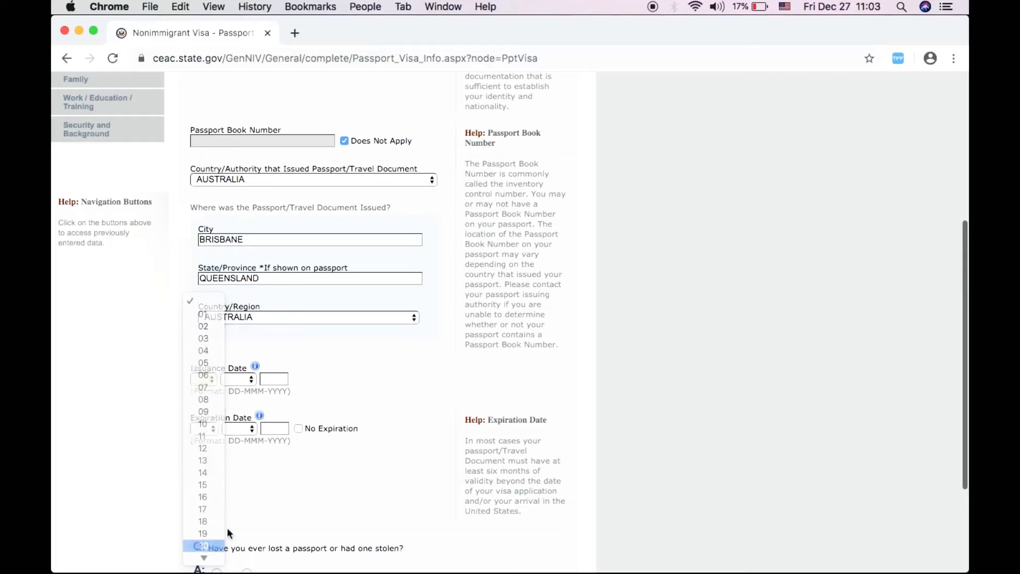
{"action": "left_click", "coordinate": [210, 546]}
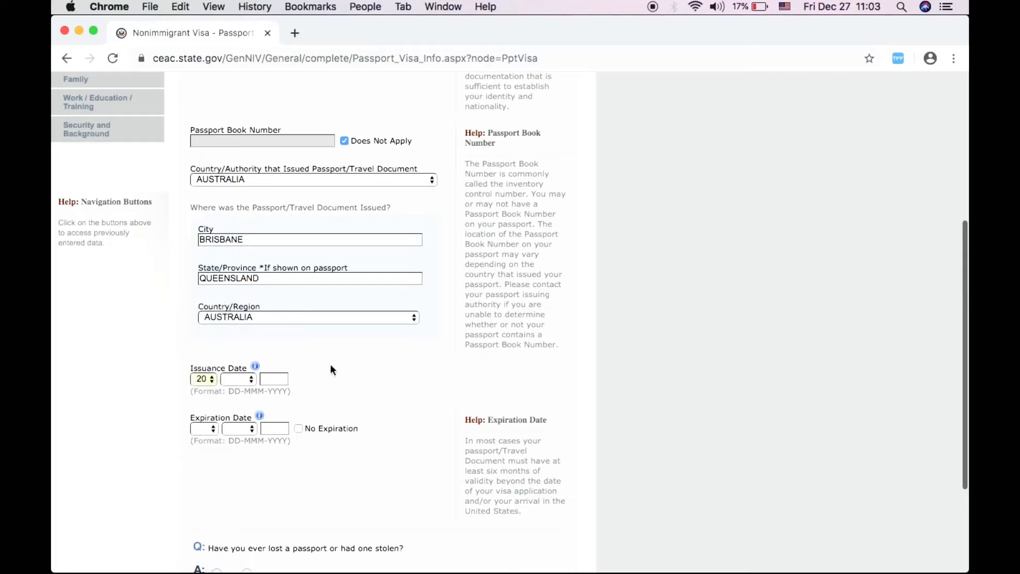
{"action": "left_click", "coordinate": [244, 381]}
{"action": "left_click", "coordinate": [235, 404]}
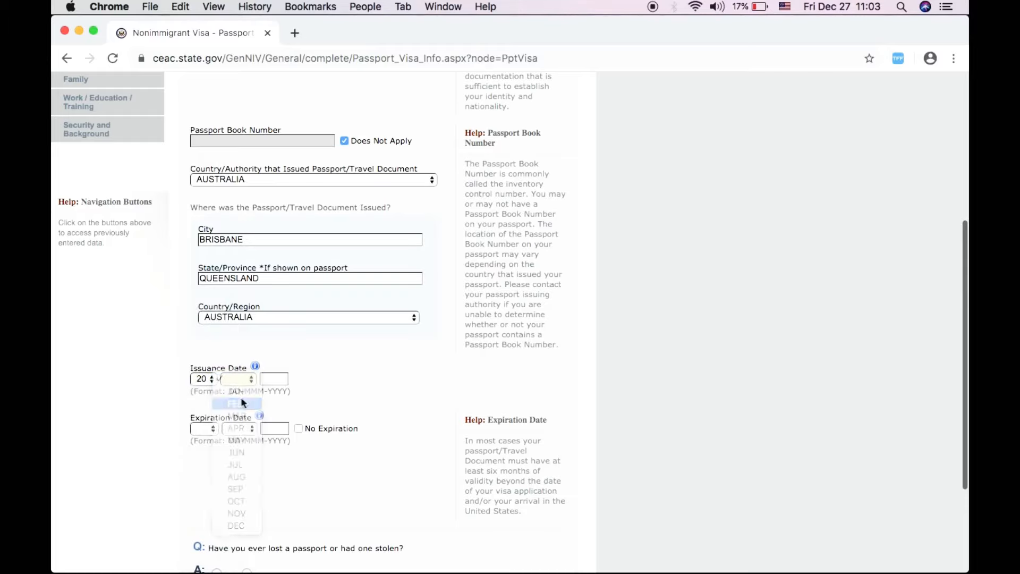
{"action": "left_click", "coordinate": [272, 378]}
{"action": "type", "text": "2"}
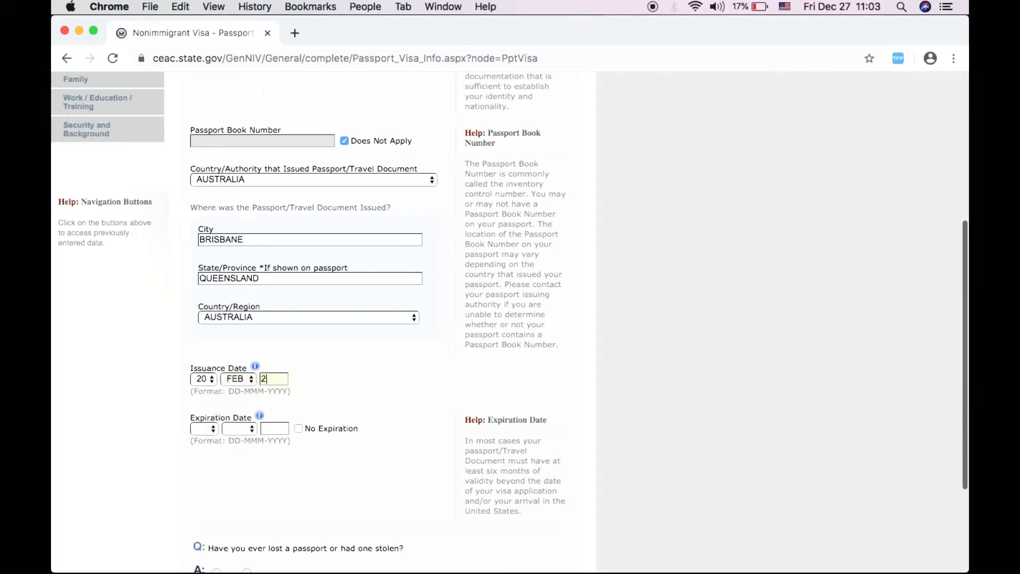
{"action": "type", "text": "019"}
- Set the passport expiration date to 19 FEB 2029
{"action": "left_click", "coordinate": [209, 429]}
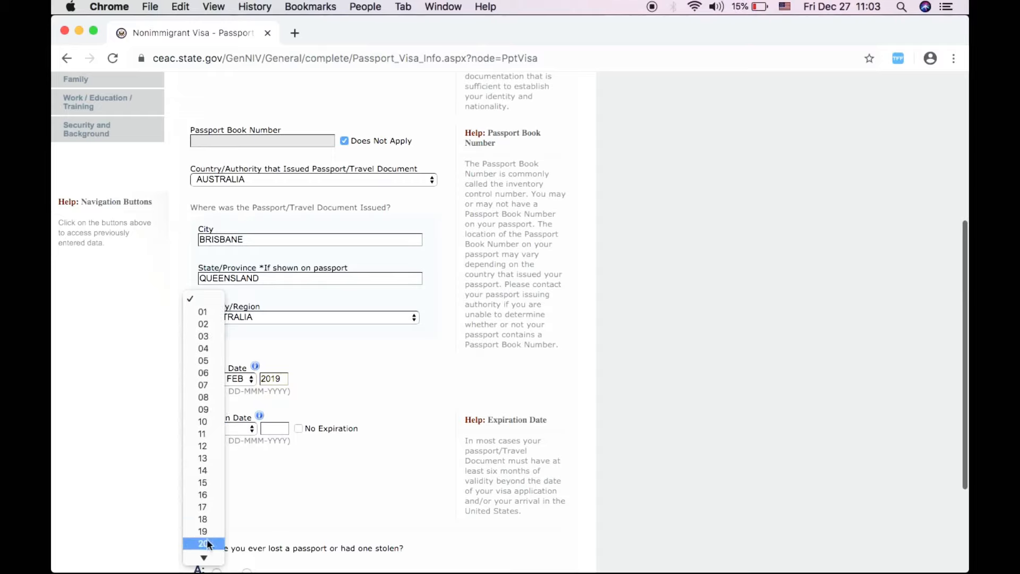
{"action": "left_click", "coordinate": [206, 542]}
{"action": "left_click", "coordinate": [239, 428]}
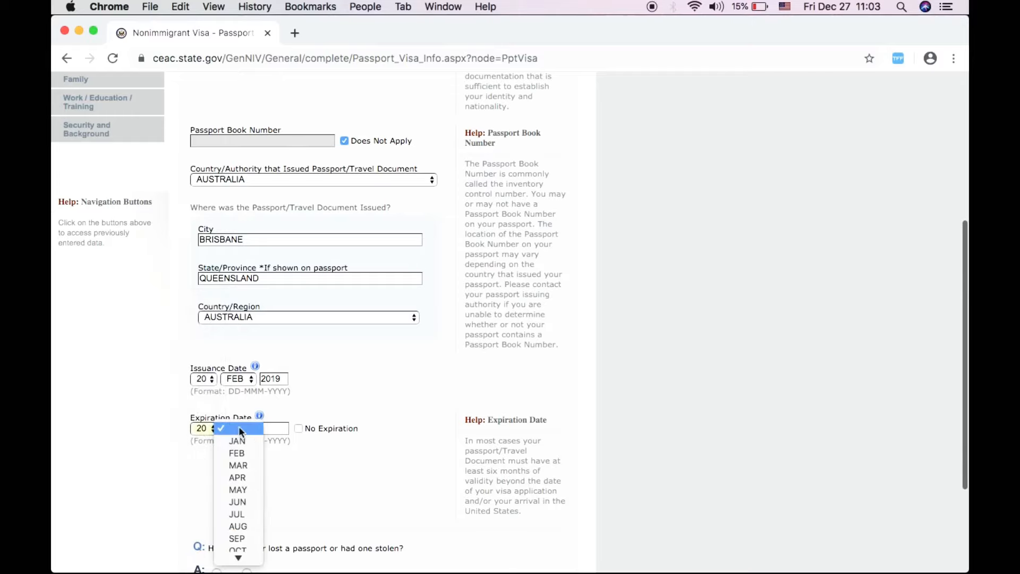
{"action": "left_click", "coordinate": [239, 453]}
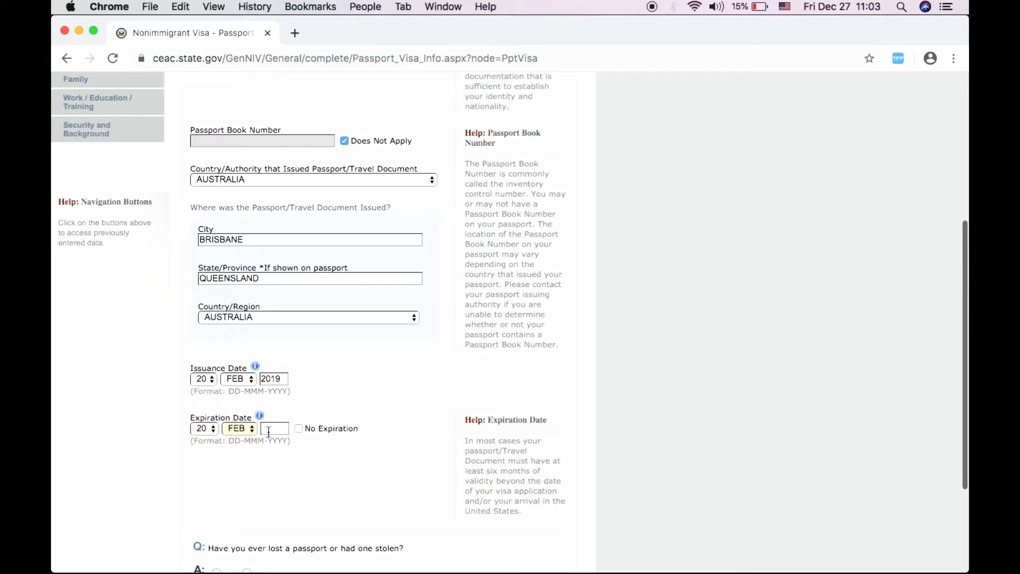
{"action": "scroll", "coordinate": [293, 472], "scroll_direction": "down", "scroll_amount": 2}
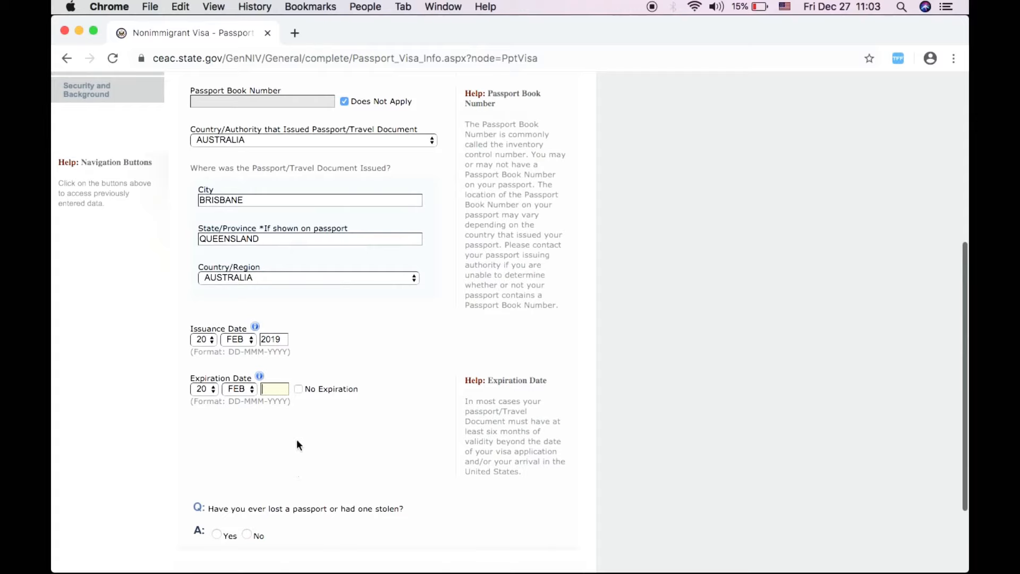
{"action": "type", "text": "2029"}
{"action": "scroll", "coordinate": [300, 447], "scroll_direction": "down", "scroll_amount": 3}
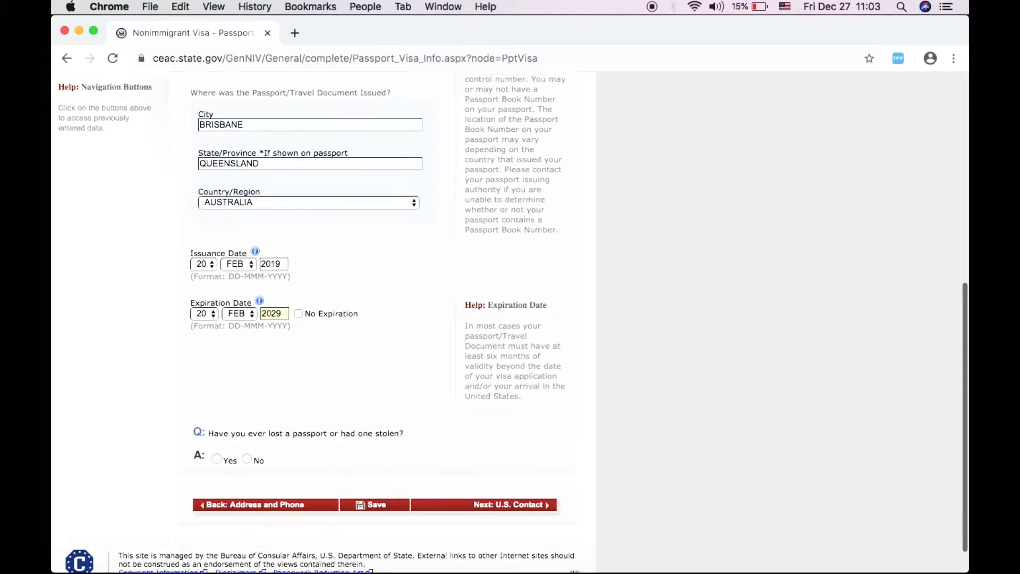
{"action": "left_click", "coordinate": [212, 312]}
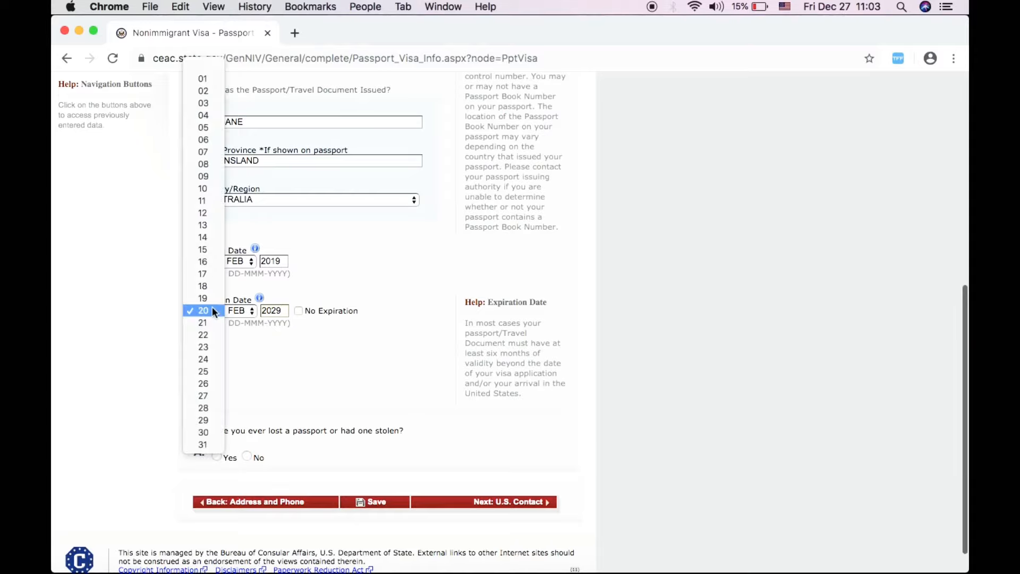
{"action": "left_click", "coordinate": [212, 299]}
- Answer No to ever losing a passport and continue to U.S. Contact
{"action": "scroll", "coordinate": [265, 400], "scroll_direction": "down", "scroll_amount": 1}
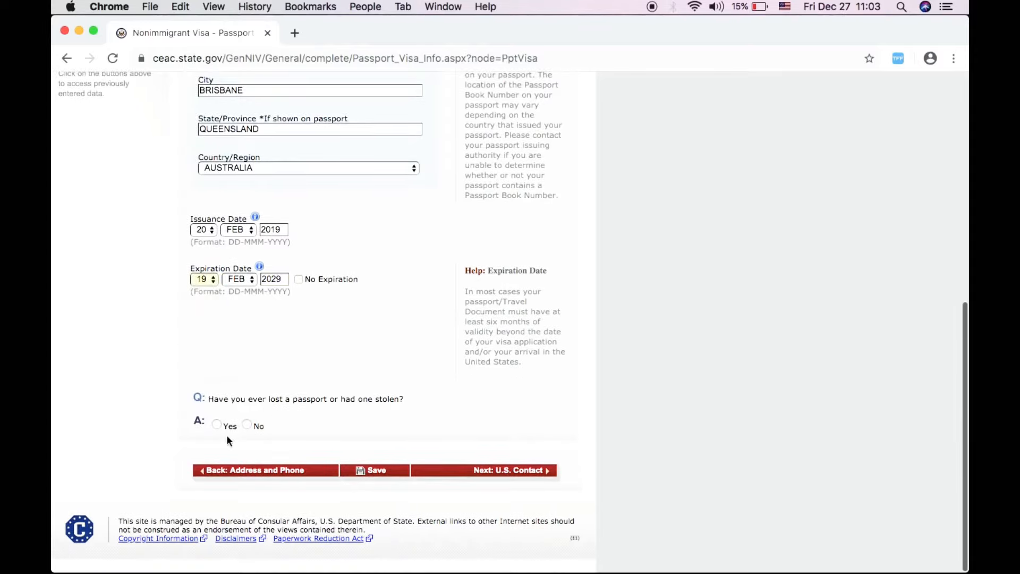
{"action": "left_click", "coordinate": [247, 424]}
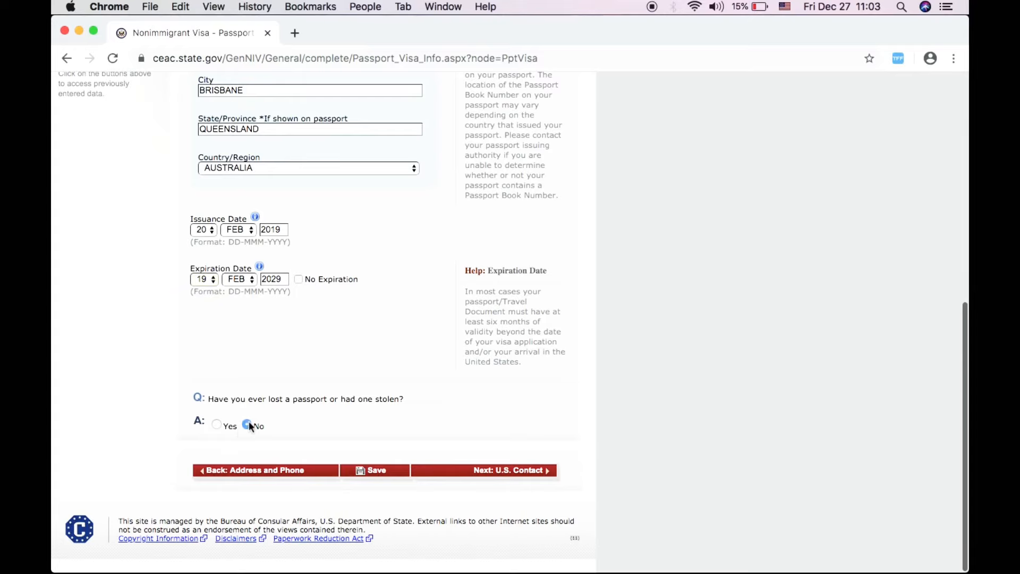
{"action": "left_click", "coordinate": [499, 471]}
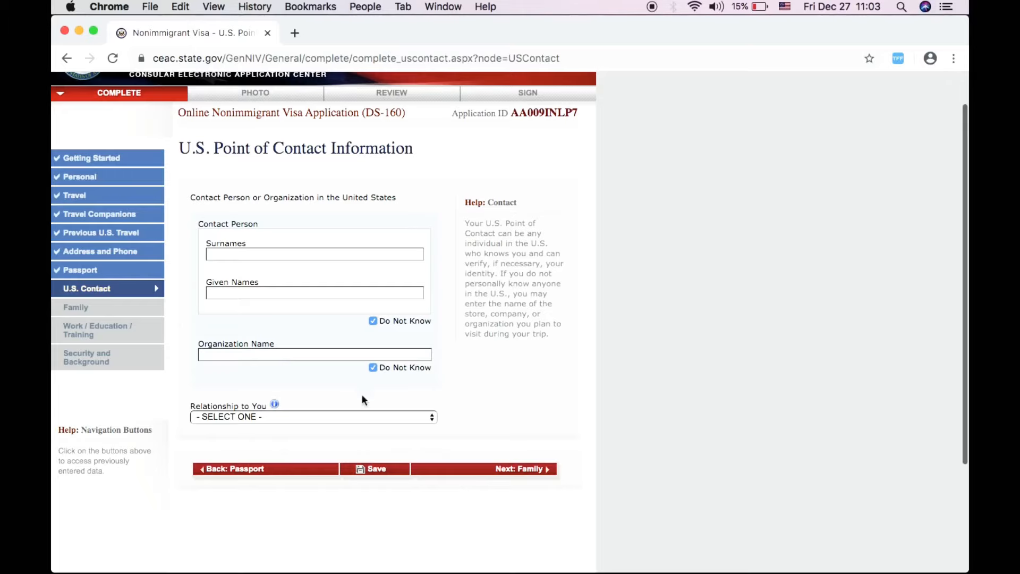
- Enable the contact person's name fields and mark the organization name Do Not Know
{"action": "left_click", "coordinate": [245, 416]}
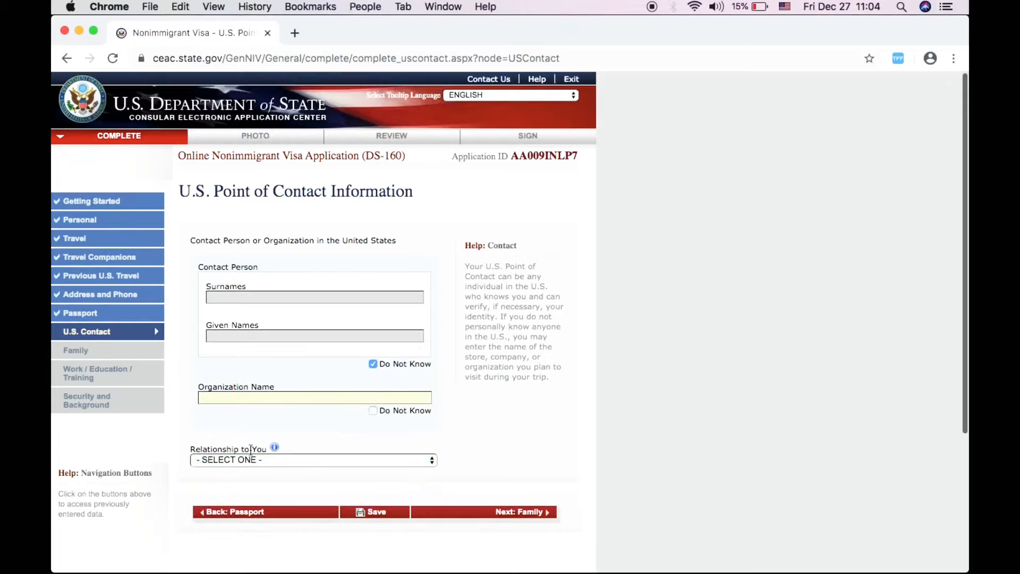
{"action": "left_click", "coordinate": [373, 411]}
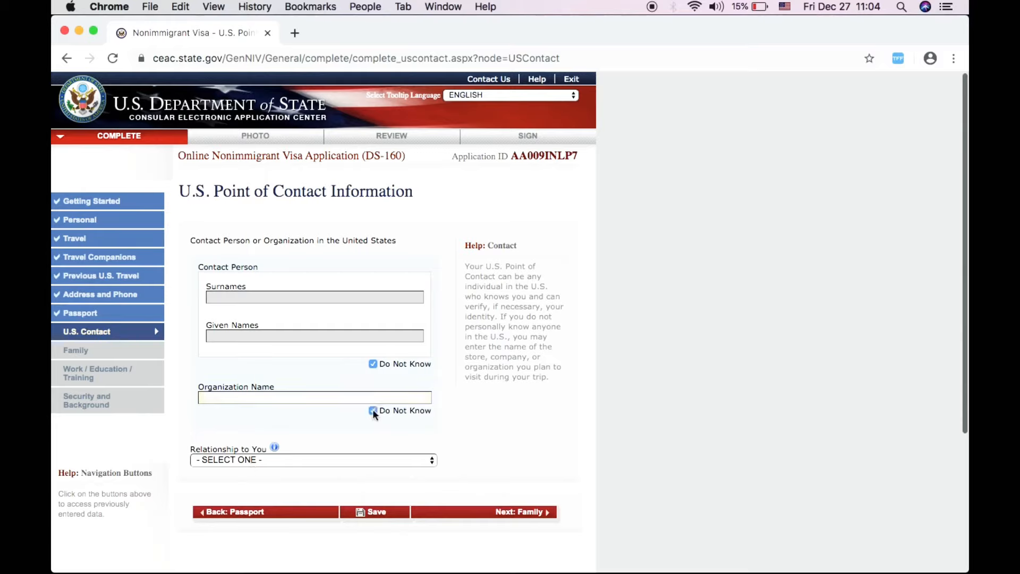
{"action": "left_click", "coordinate": [321, 460]}
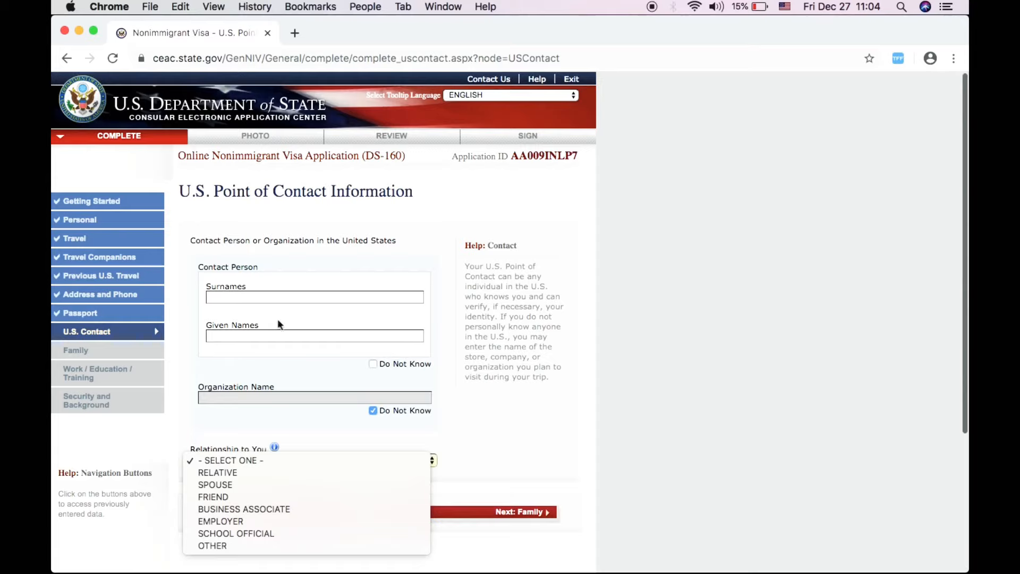
- Enter the contact person's name and set the relationship to RELATIVE
{"action": "left_click", "coordinate": [269, 294]}
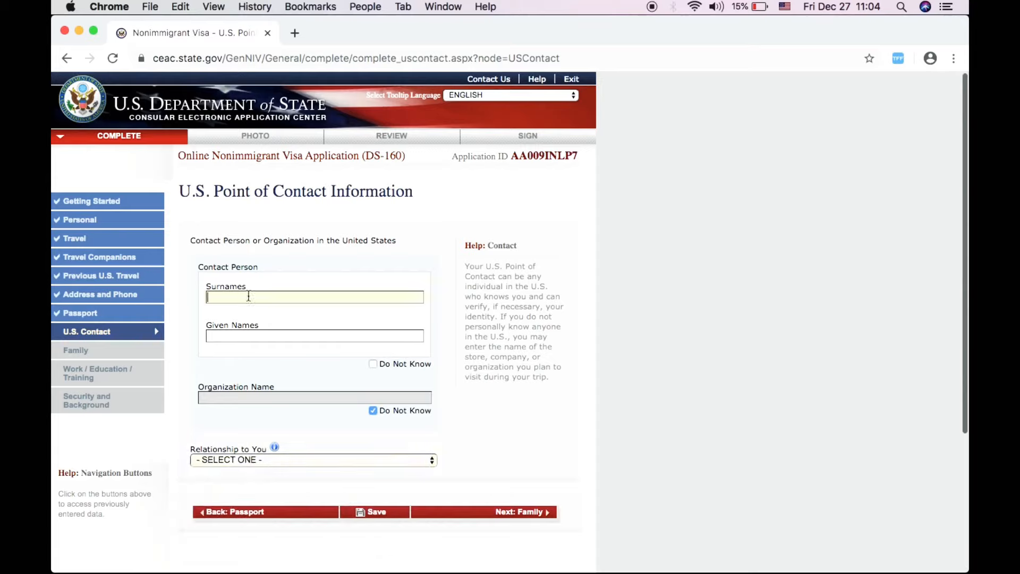
{"action": "scroll", "coordinate": [254, 374], "scroll_direction": "down", "scroll_amount": 3}
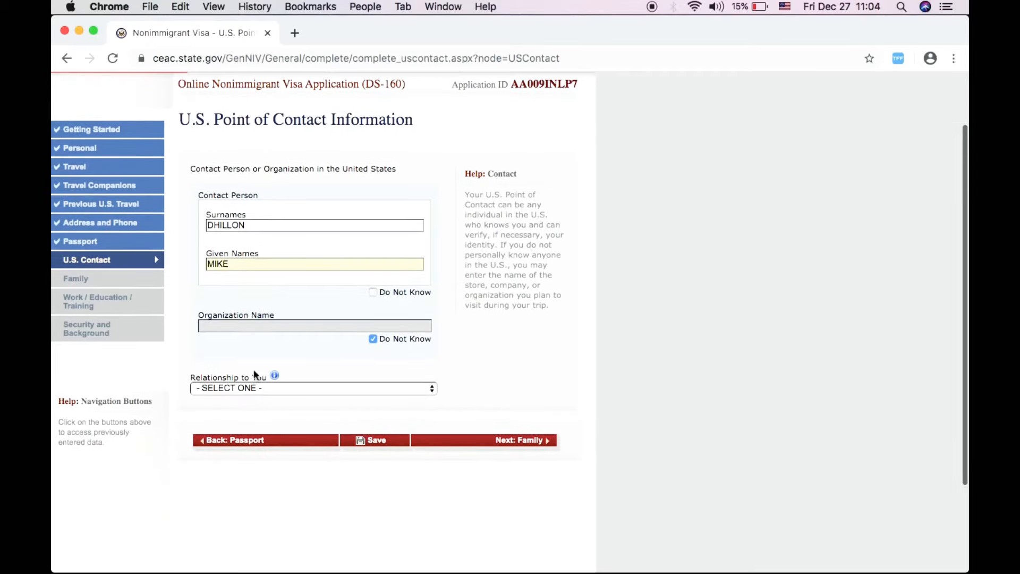
{"action": "left_click", "coordinate": [265, 387]}
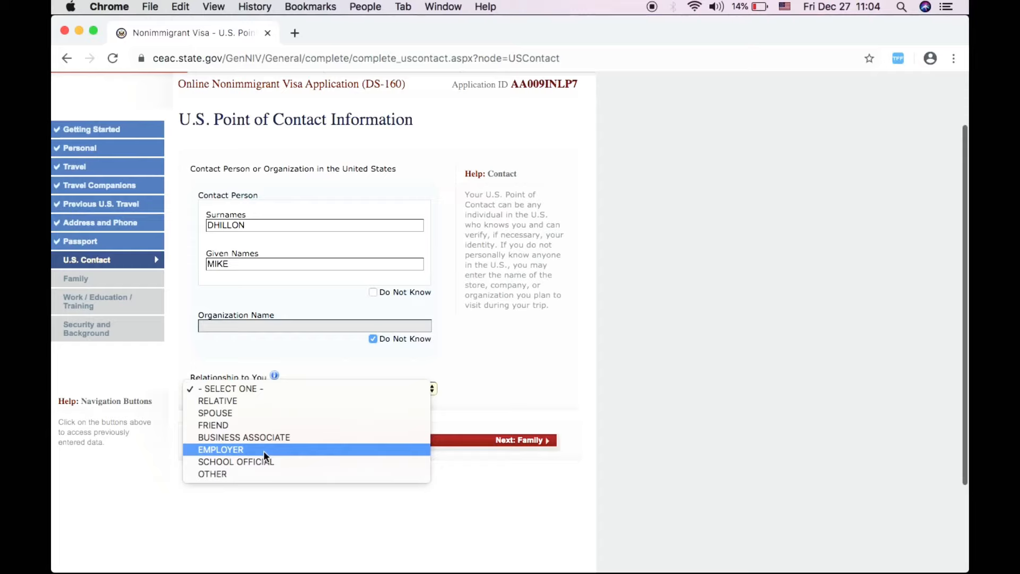
{"action": "left_click", "coordinate": [266, 399]}
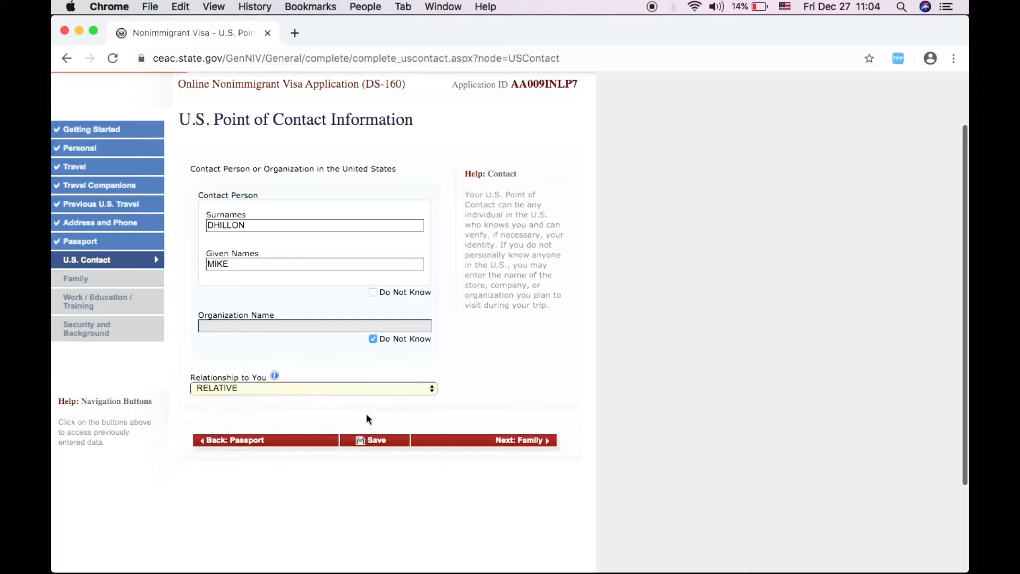
{"action": "scroll", "coordinate": [365, 412], "scroll_direction": "down", "scroll_amount": 2}
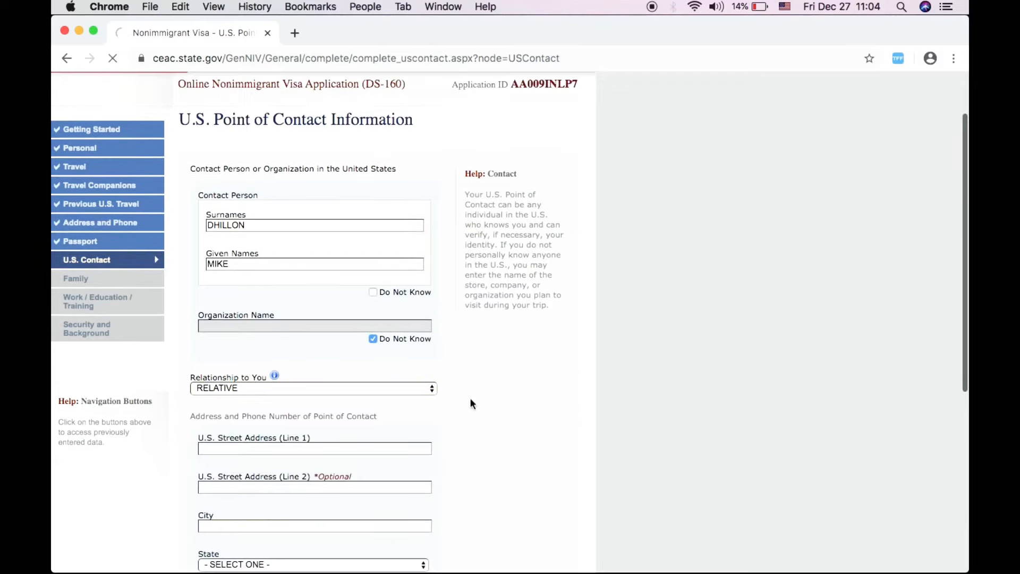
- Mark the U.S. contact's email address as Does Not Apply
{"action": "scroll", "coordinate": [595, 409], "scroll_direction": "down", "scroll_amount": 3}
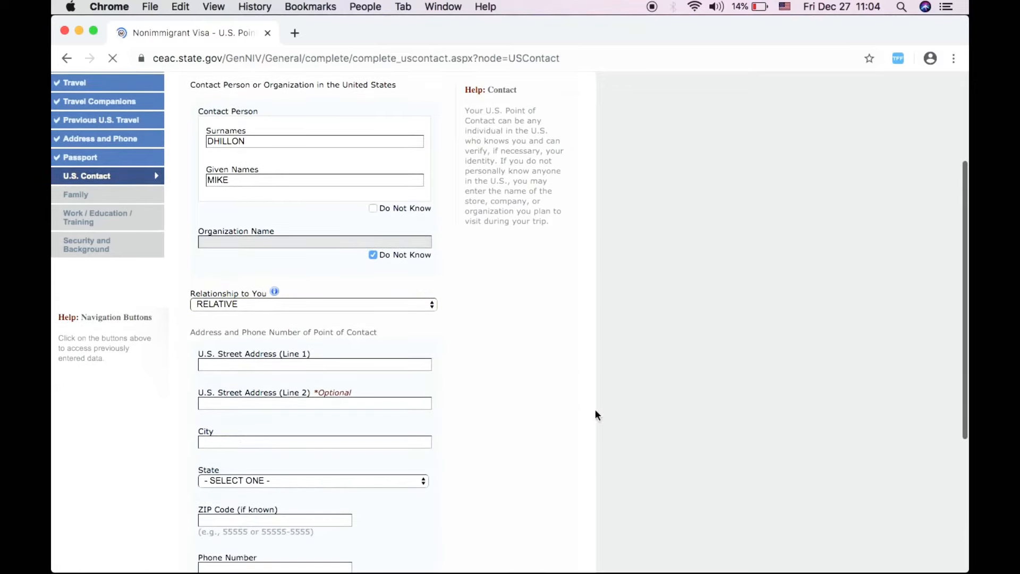
{"action": "scroll", "coordinate": [595, 409], "scroll_direction": "down", "scroll_amount": 1}
{"action": "scroll", "coordinate": [595, 410], "scroll_direction": "down", "scroll_amount": 7}
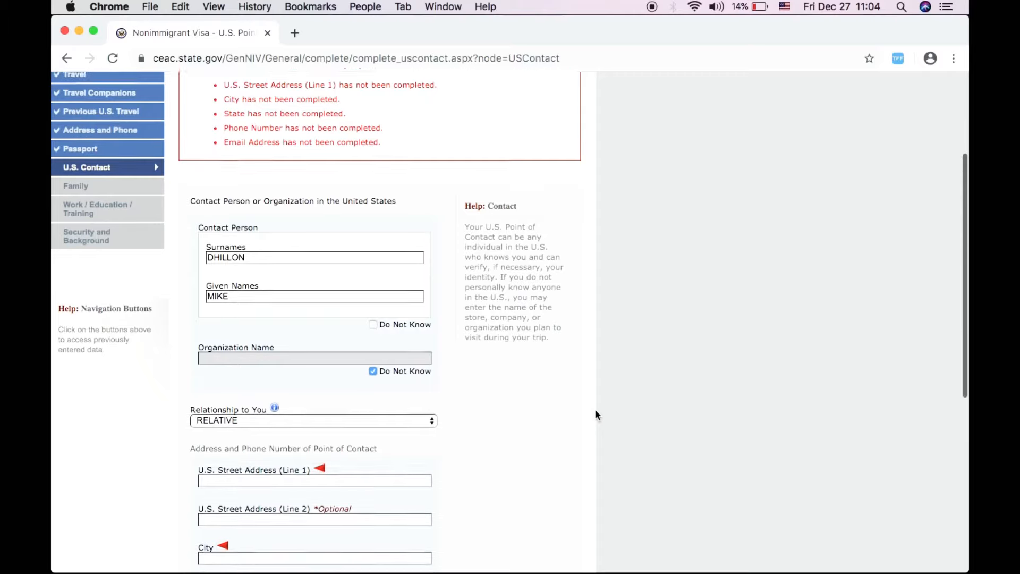
{"action": "scroll", "coordinate": [596, 414], "scroll_direction": "down", "scroll_amount": 5}
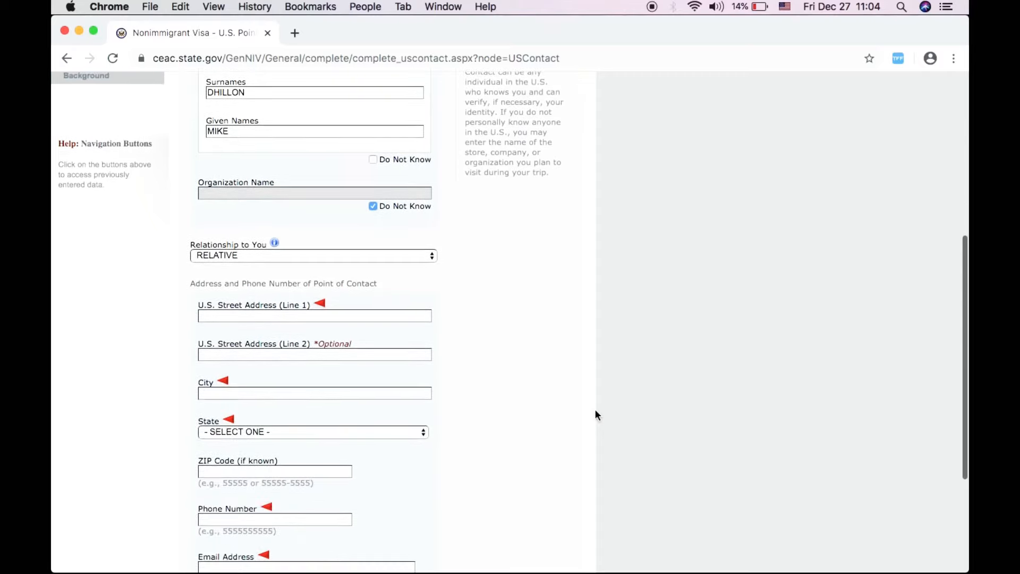
{"action": "scroll", "coordinate": [595, 415], "scroll_direction": "down", "scroll_amount": 3}
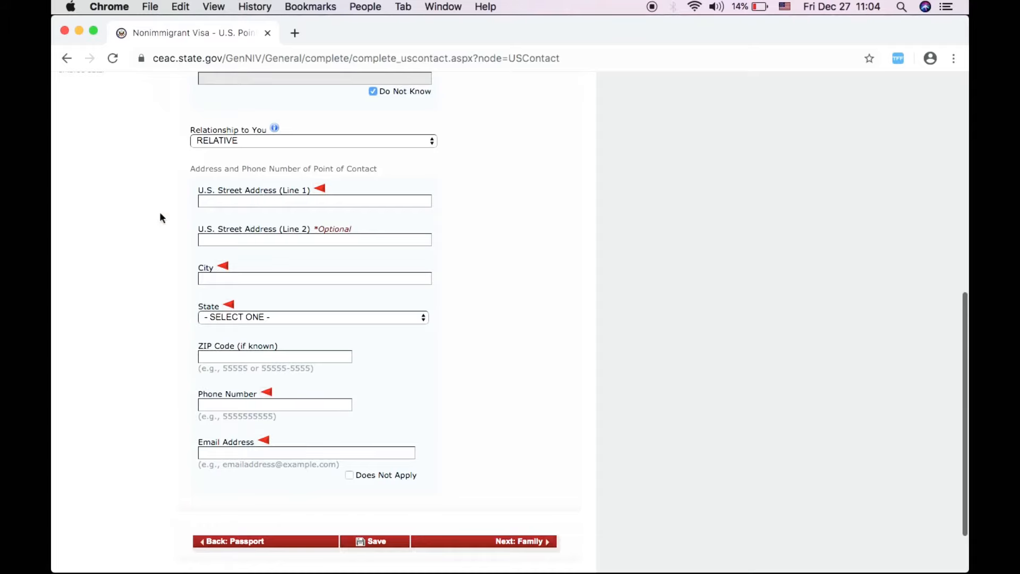
{"action": "scroll", "coordinate": [159, 211], "scroll_direction": "up", "scroll_amount": 1}
{"action": "scroll", "coordinate": [160, 214], "scroll_direction": "up", "scroll_amount": 1}
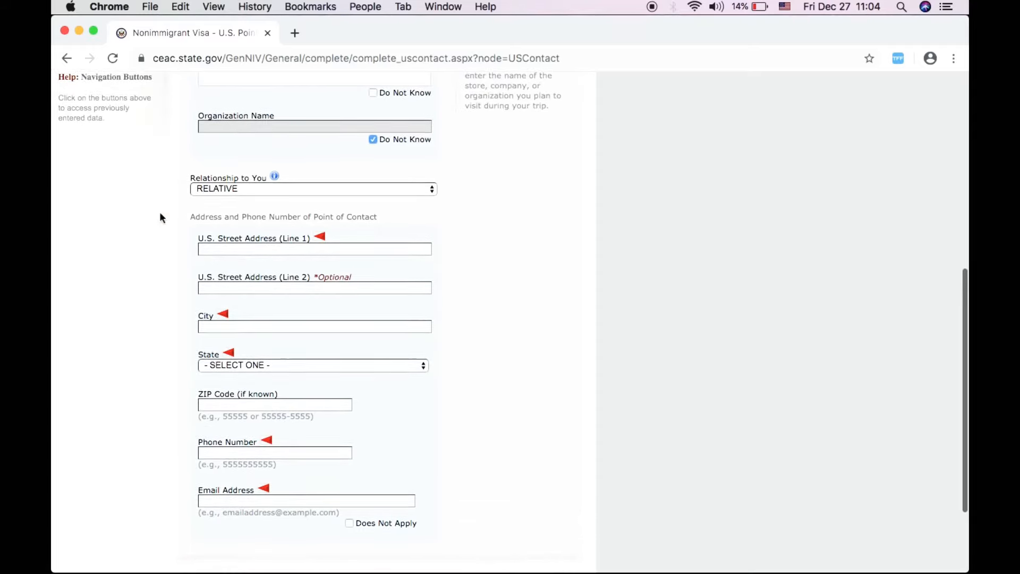
{"action": "scroll", "coordinate": [161, 217], "scroll_direction": "down", "scroll_amount": 2}
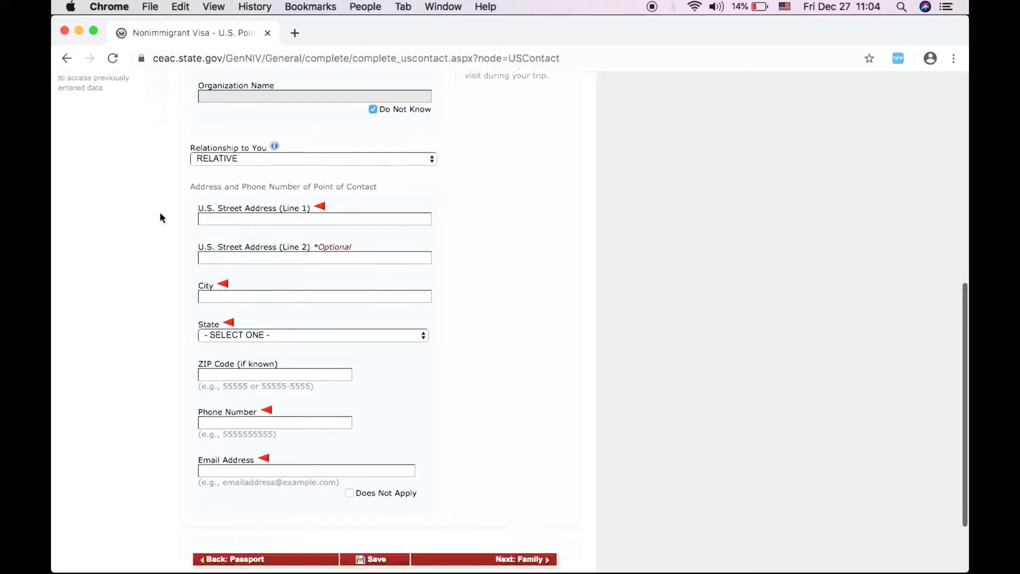
{"action": "left_click", "coordinate": [348, 484]}
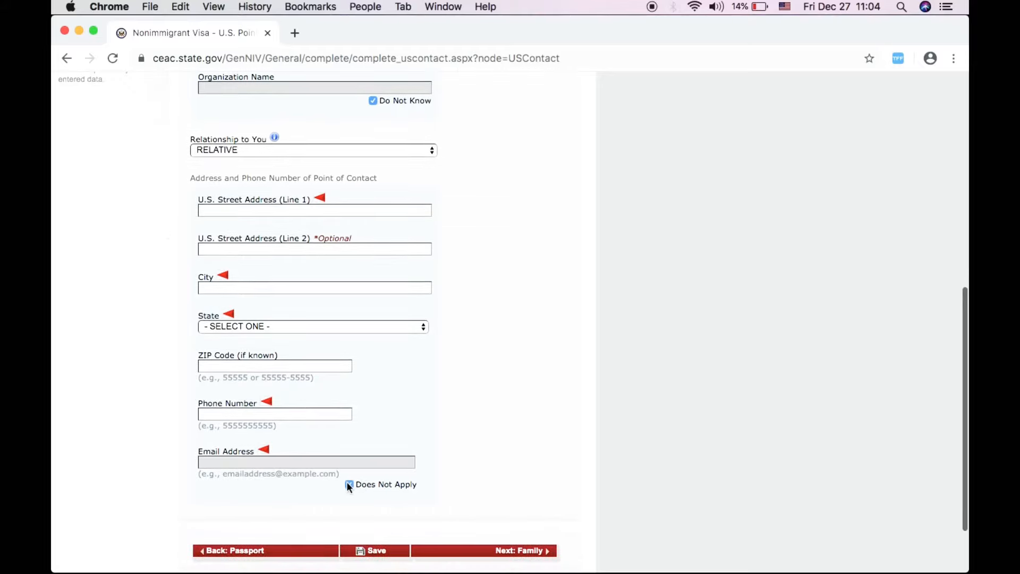
{"action": "scroll", "coordinate": [317, 384], "scroll_direction": "up", "scroll_amount": 3}
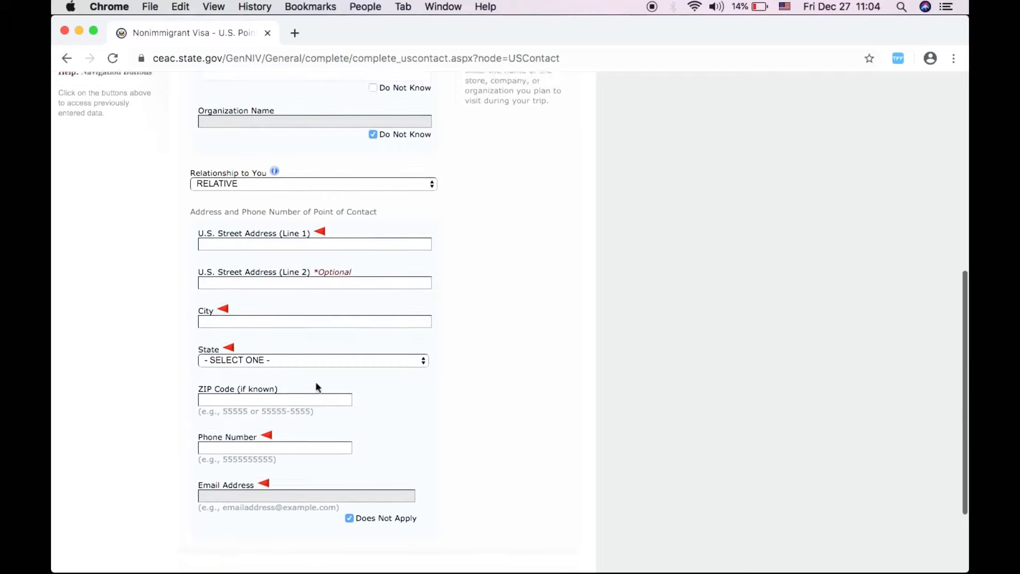
- Enter both street address lines and fill city, state and ZIP from the autofill suggestion
{"action": "left_click", "coordinate": [271, 271]}
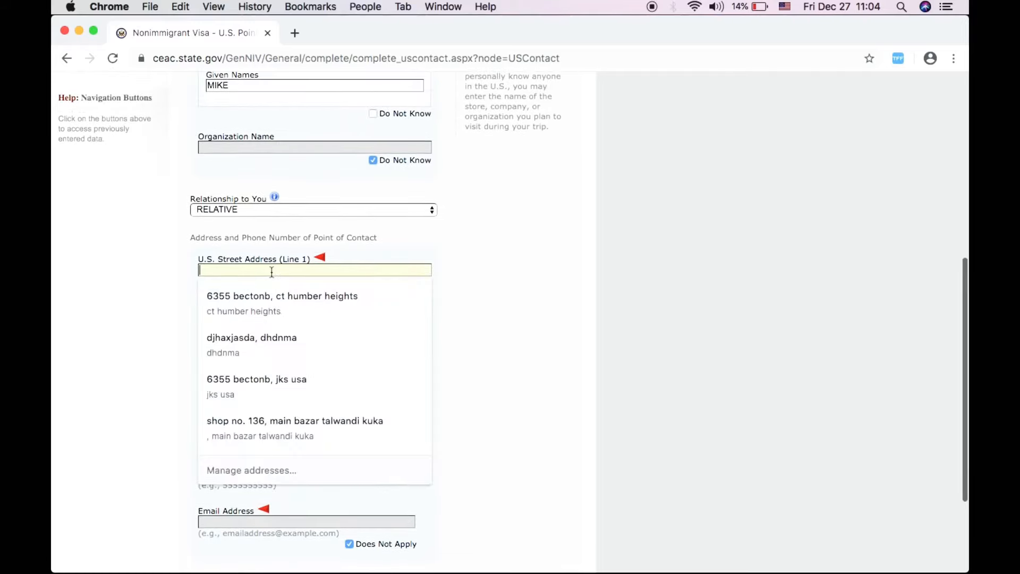
{"action": "type", "text": "DNAS"}
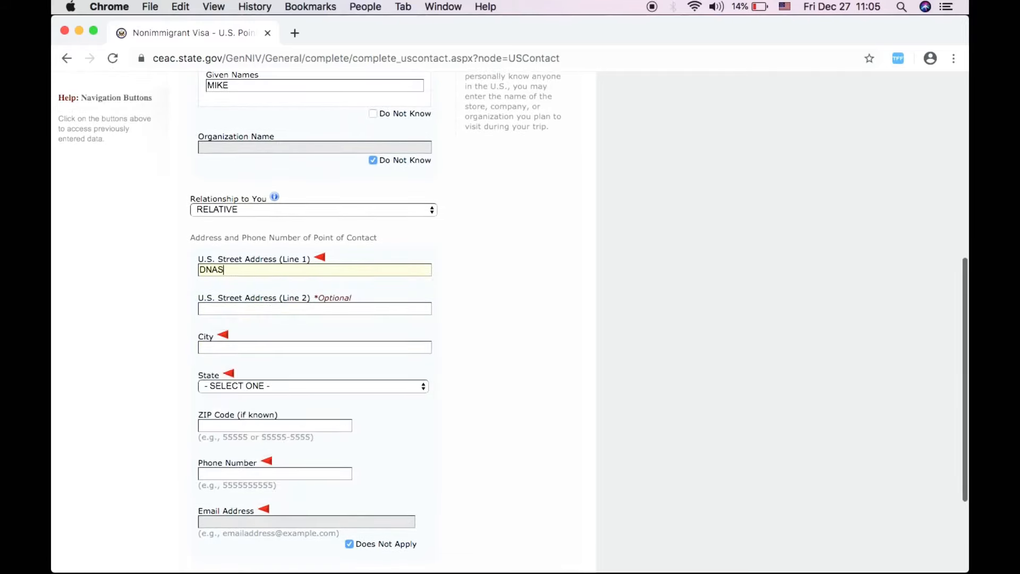
{"action": "left_click", "coordinate": [277, 309]}
{"action": "type", "text": "S"}
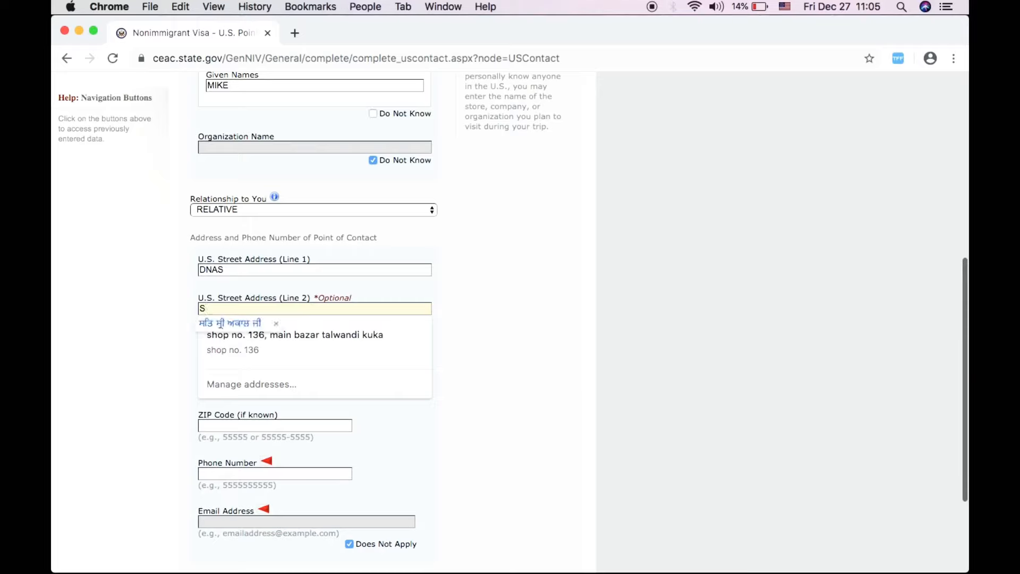
{"action": "type", "text": "SD"}
{"action": "left_click", "coordinate": [243, 347]}
{"action": "type", "text": "SD"}
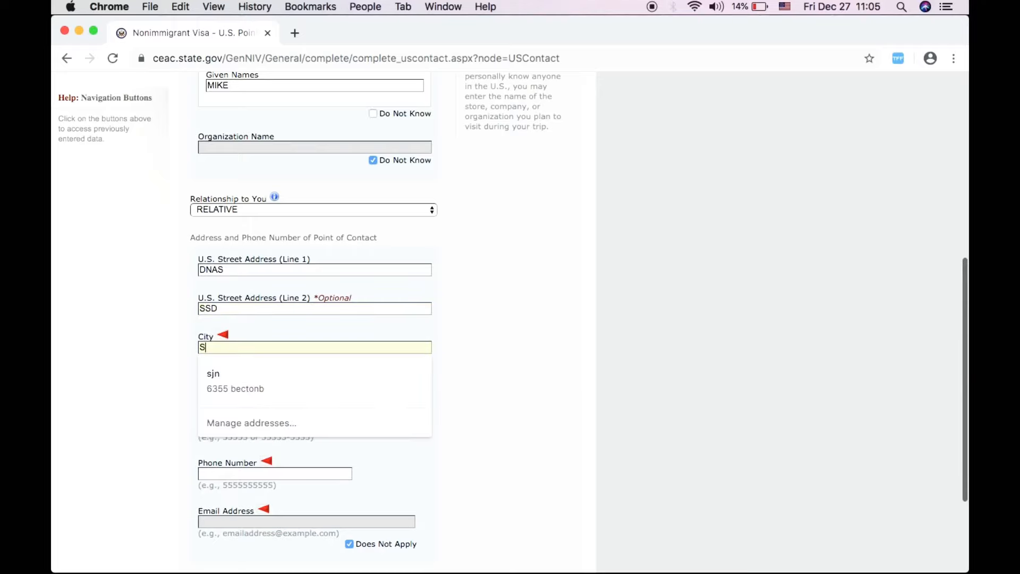
{"action": "key", "text": "BackSpace"}
{"action": "key", "text": "BackSpace"}
{"action": "type", "text": "O"}
{"action": "left_click", "coordinate": [244, 380]}
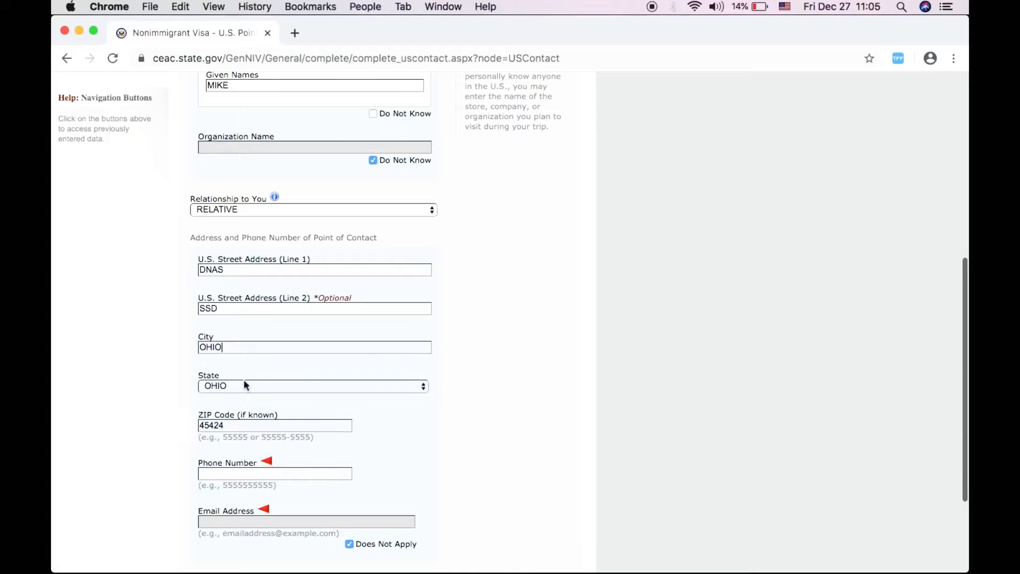
- Enter the contact's phone number, correcting typos, and continue to Family: Relatives
{"action": "scroll", "coordinate": [230, 410], "scroll_direction": "down", "scroll_amount": 3}
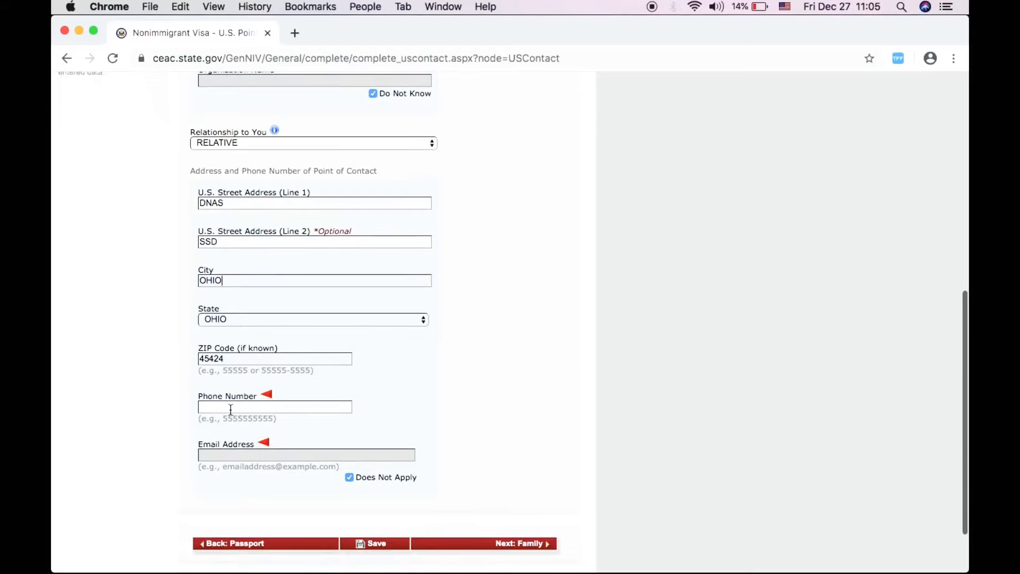
{"action": "left_click", "coordinate": [230, 407]}
{"action": "scroll", "coordinate": [445, 451], "scroll_direction": "down", "scroll_amount": 3}
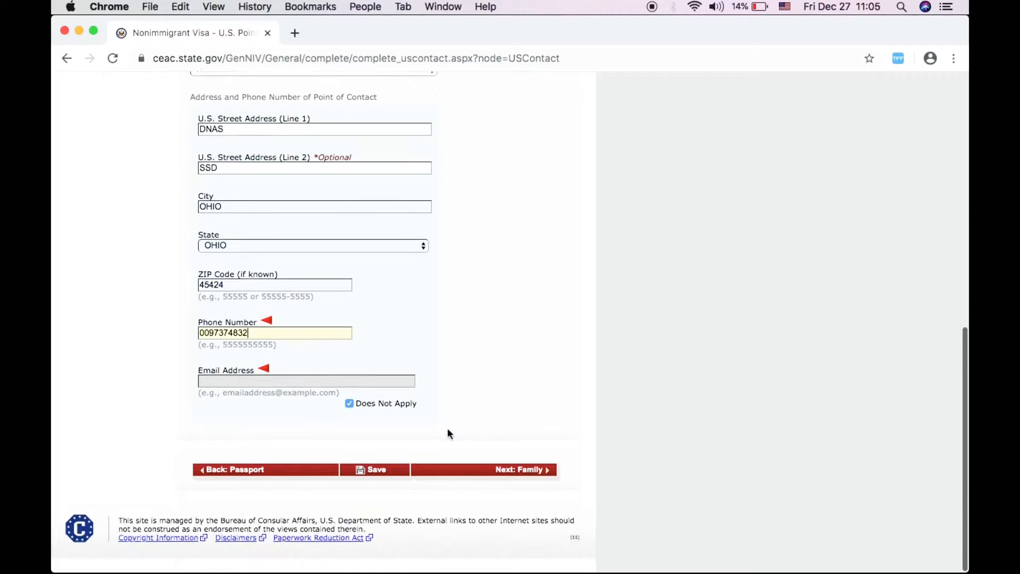
{"action": "left_click", "coordinate": [479, 470]}
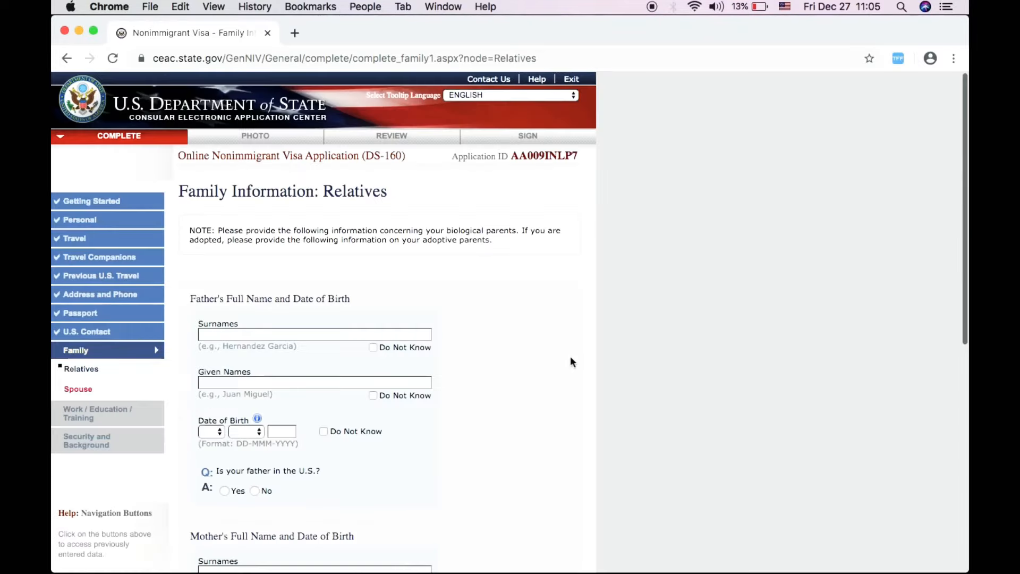
- Autofill the father's surname, mark given names and birth date unknown, and answer not in the U.S
{"action": "scroll", "coordinate": [541, 396], "scroll_direction": "down", "scroll_amount": 3}
{"action": "scroll", "coordinate": [542, 396], "scroll_direction": "down", "scroll_amount": 2}
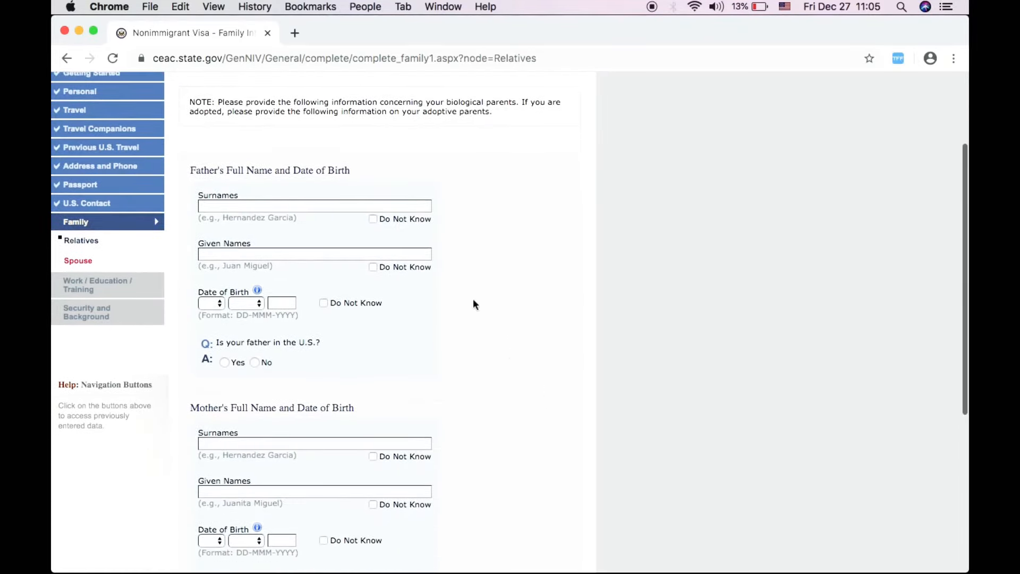
{"action": "left_click", "coordinate": [373, 218]}
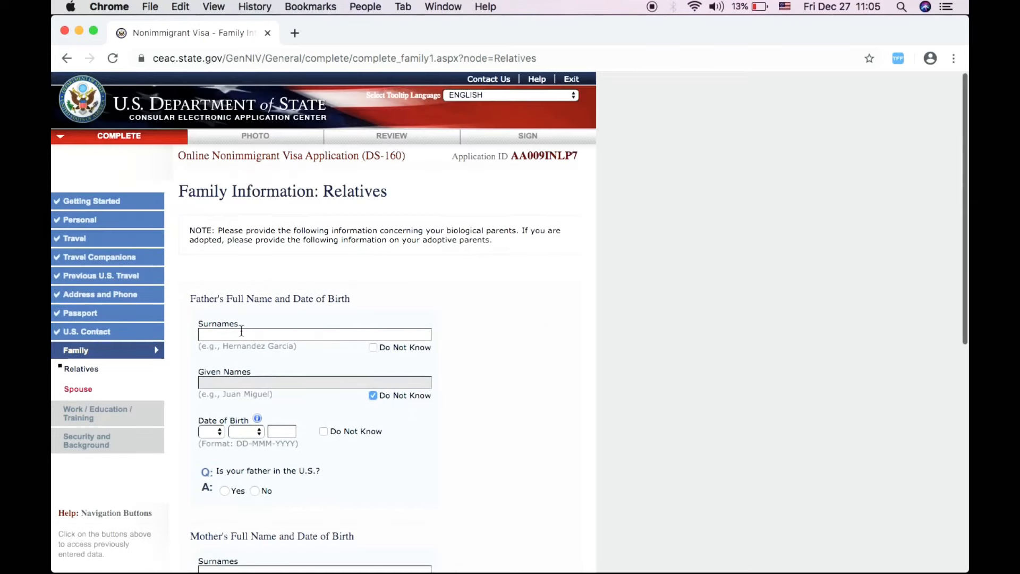
{"action": "left_click", "coordinate": [239, 334]}
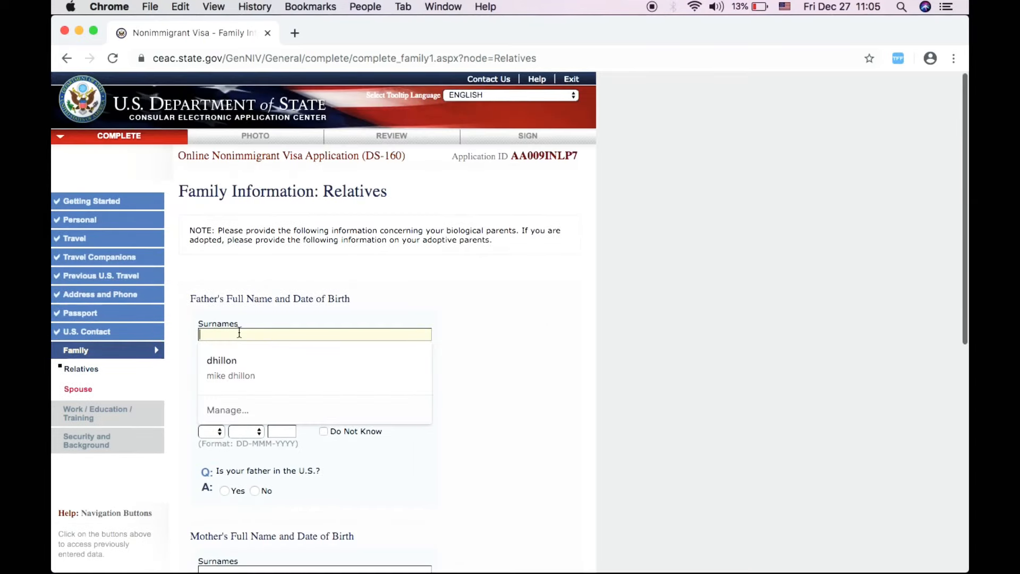
{"action": "left_click", "coordinate": [214, 365]}
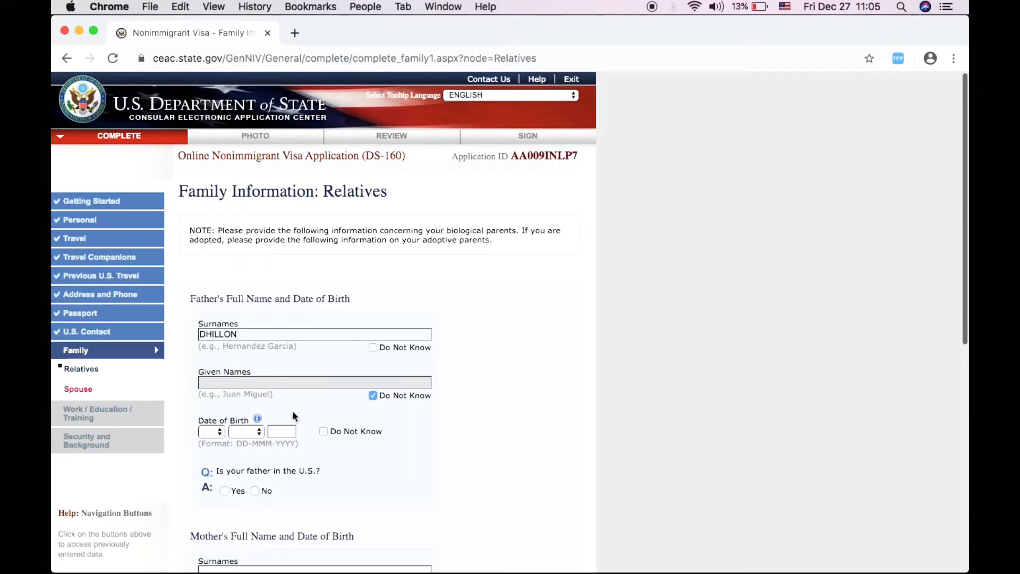
{"action": "left_click", "coordinate": [213, 432]}
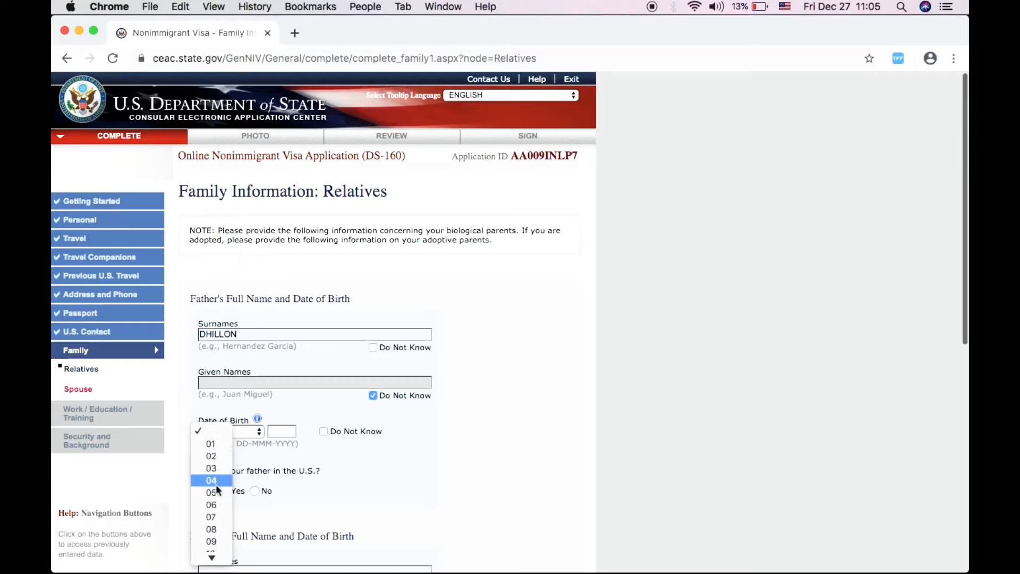
{"action": "left_click", "coordinate": [363, 435]}
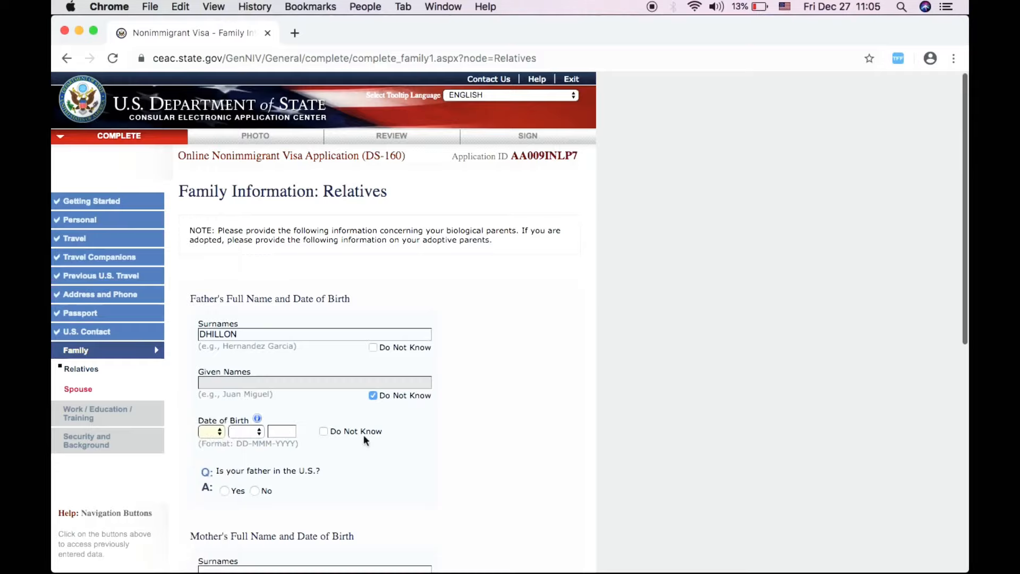
{"action": "left_click", "coordinate": [323, 431]}
{"action": "scroll", "coordinate": [359, 441], "scroll_direction": "down", "scroll_amount": 2}
{"action": "scroll", "coordinate": [255, 424], "scroll_direction": "up", "scroll_amount": 2}
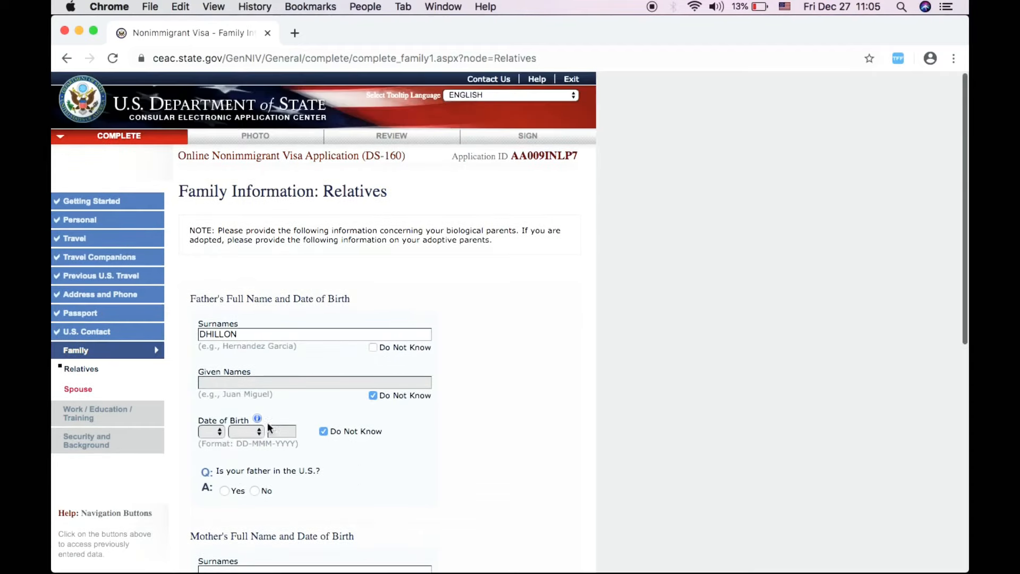
{"action": "left_click", "coordinate": [254, 490]}
{"action": "scroll", "coordinate": [355, 480], "scroll_direction": "down", "scroll_amount": 5}
{"action": "scroll", "coordinate": [355, 480], "scroll_direction": "up", "scroll_amount": 5}
{"action": "scroll", "coordinate": [424, 464], "scroll_direction": "down", "scroll_amount": 5}
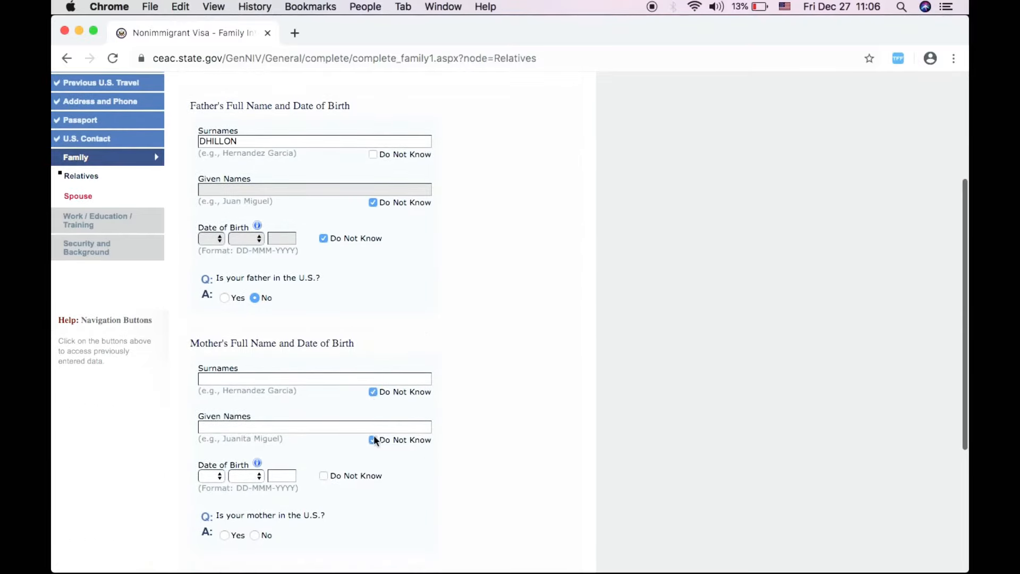
- Autofill the mother's surname, mark her birth date unknown, and answer she is not in the U.S
{"action": "left_click", "coordinate": [287, 375]}
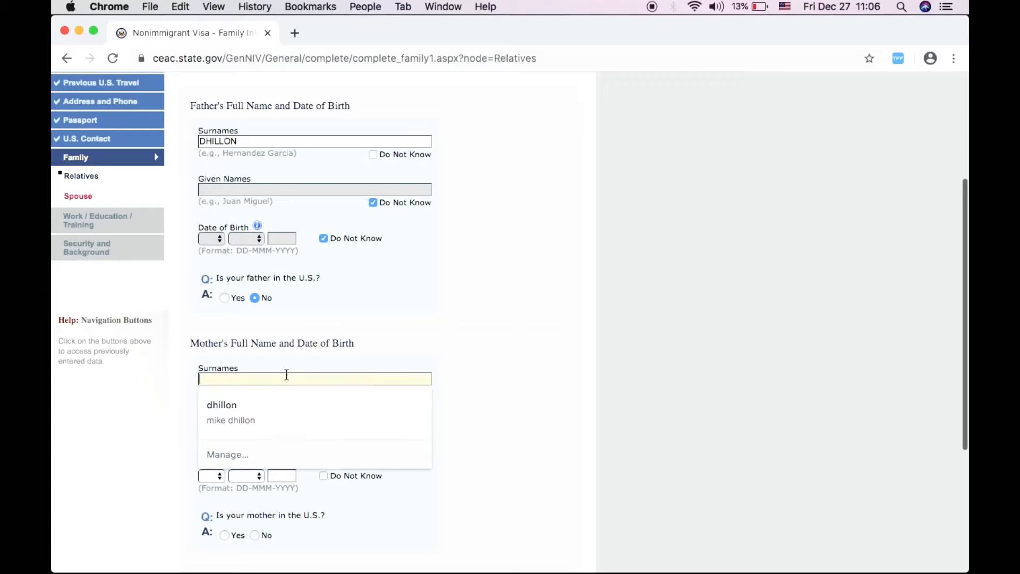
{"action": "left_click", "coordinate": [269, 416]}
{"action": "scroll", "coordinate": [348, 464], "scroll_direction": "down", "scroll_amount": 2}
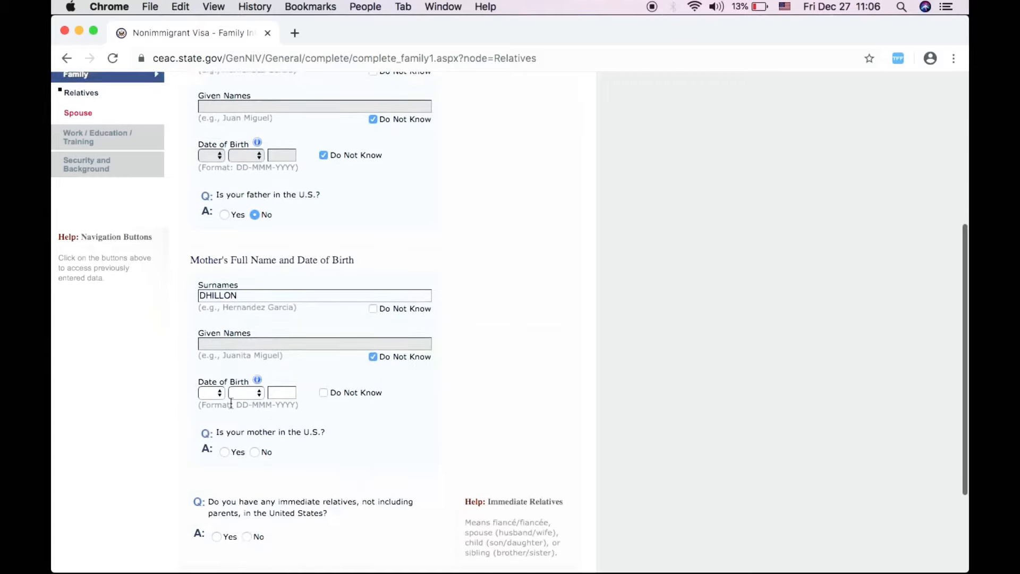
{"action": "left_click", "coordinate": [211, 396]}
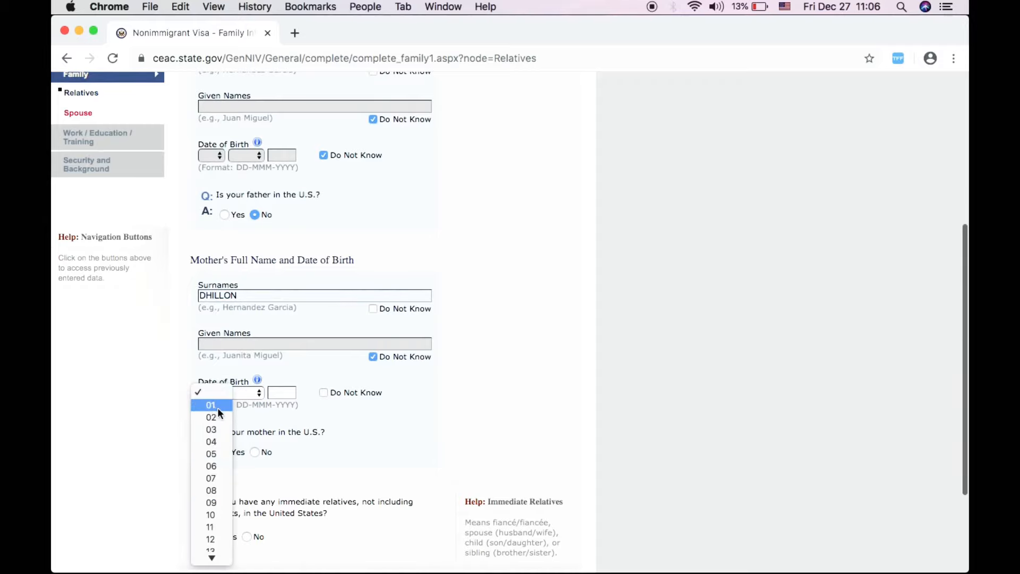
{"action": "left_click", "coordinate": [218, 407]}
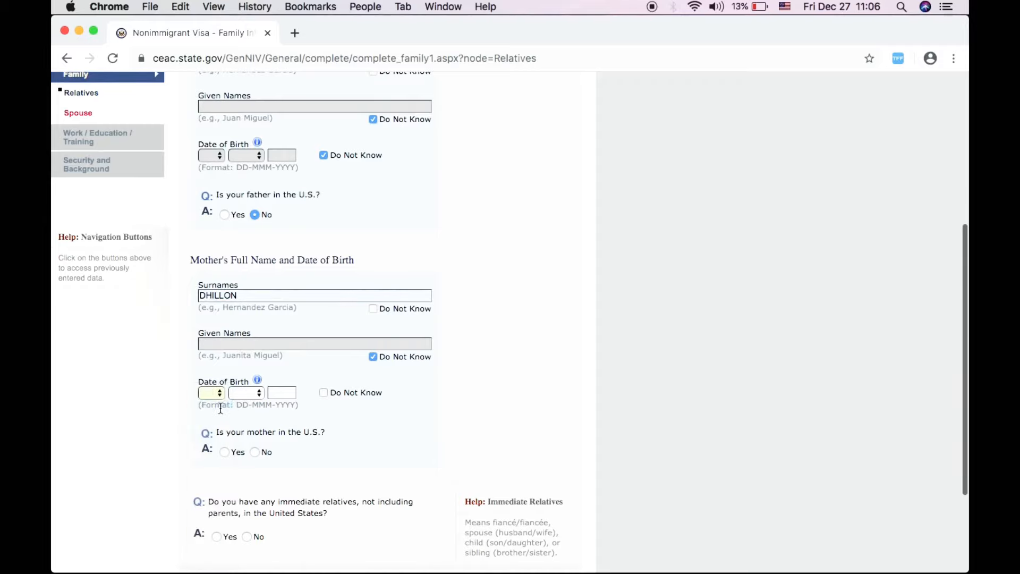
{"action": "left_click", "coordinate": [323, 392]}
{"action": "scroll", "coordinate": [356, 436], "scroll_direction": "down", "scroll_amount": 3}
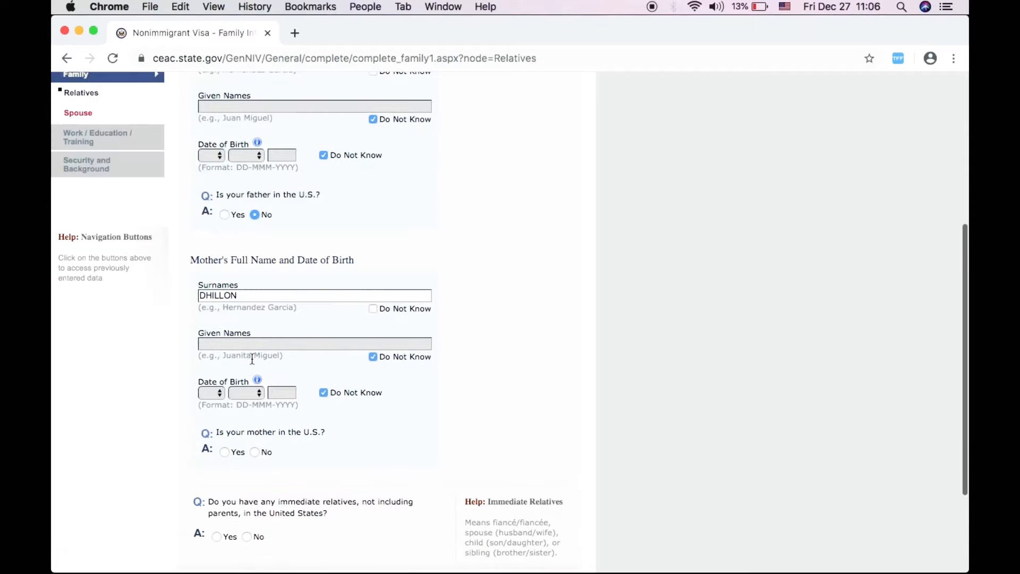
{"action": "left_click", "coordinate": [255, 452]}
- Answer Yes to other relatives in the United States and continue to the Spouse page
{"action": "scroll", "coordinate": [325, 469], "scroll_direction": "down", "scroll_amount": 3}
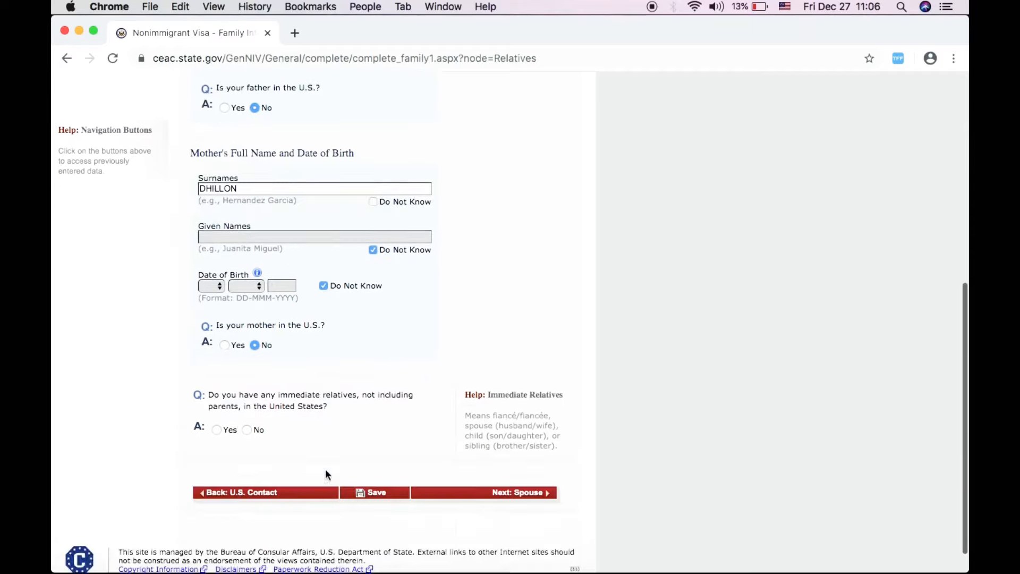
{"action": "scroll", "coordinate": [319, 476], "scroll_direction": "down", "scroll_amount": 1}
{"action": "scroll", "coordinate": [289, 483], "scroll_direction": "down", "scroll_amount": 2}
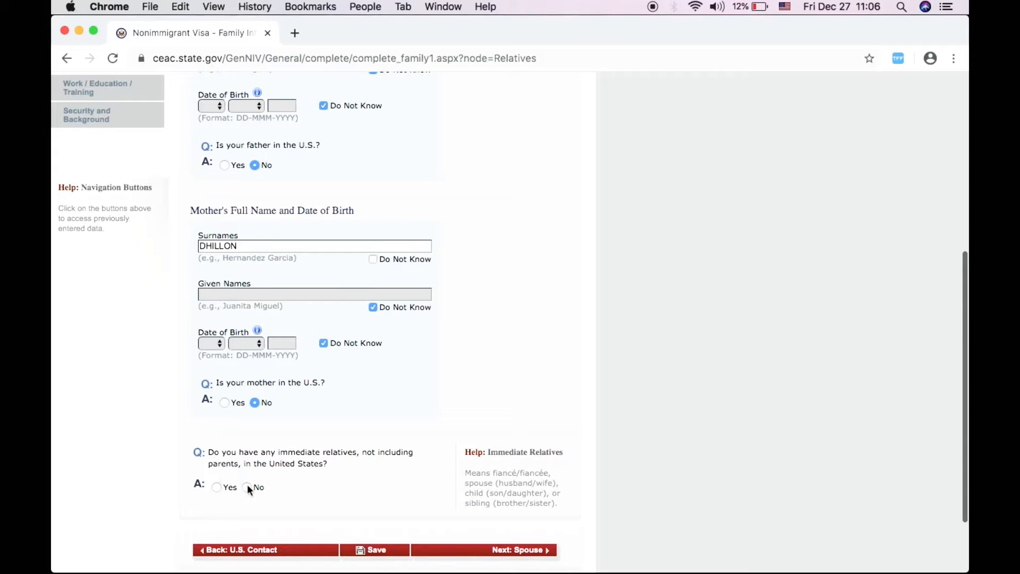
{"action": "scroll", "coordinate": [382, 484], "scroll_direction": "down", "scroll_amount": 4}
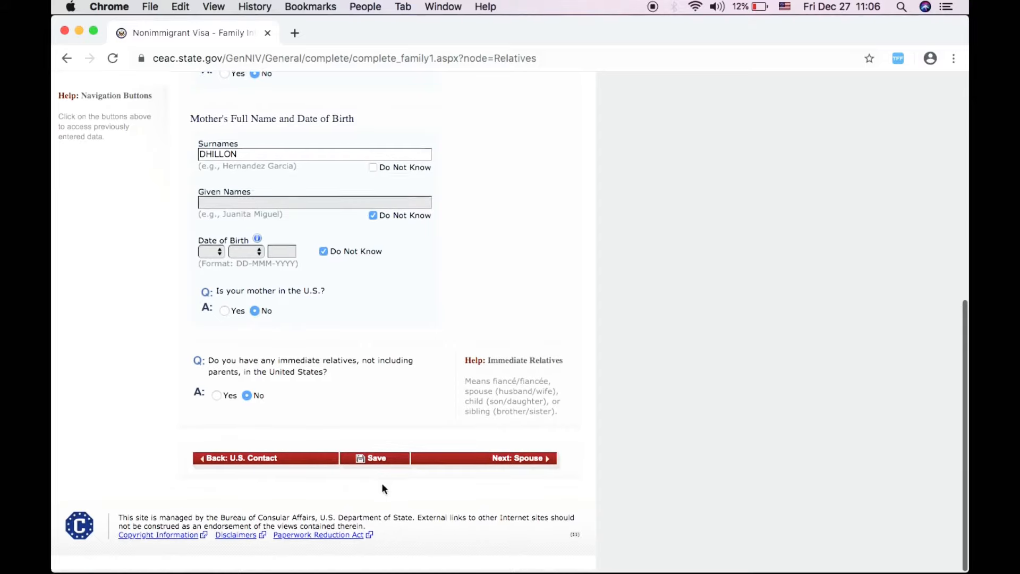
{"action": "scroll", "coordinate": [506, 466], "scroll_direction": "up", "scroll_amount": 8}
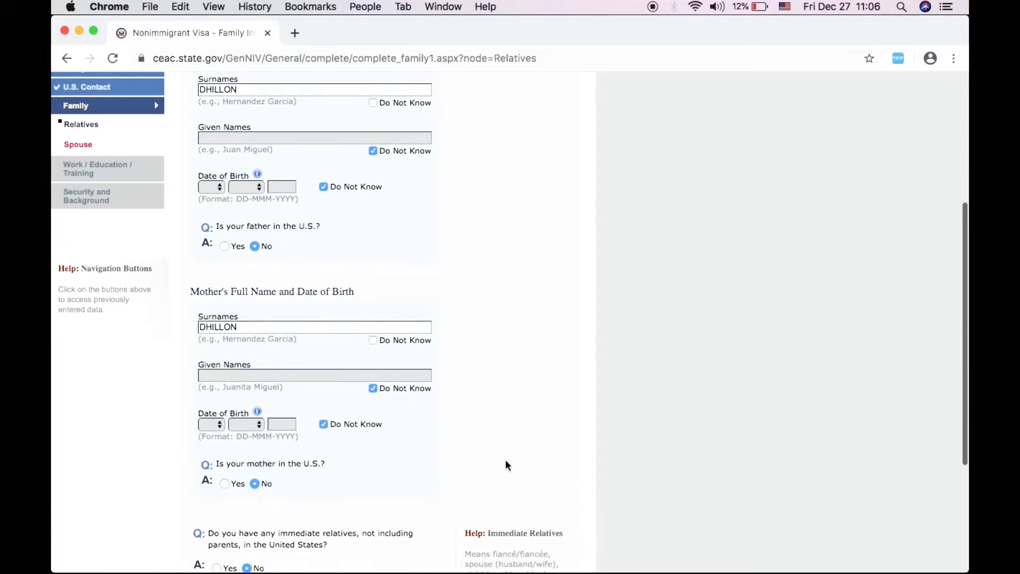
{"action": "scroll", "coordinate": [382, 526], "scroll_direction": "down", "scroll_amount": 8}
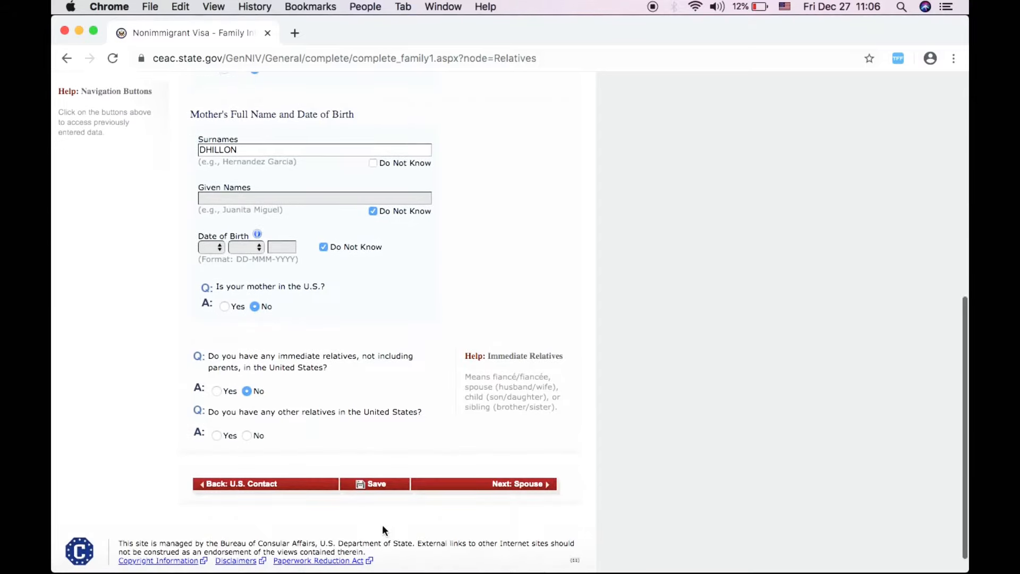
{"action": "left_click", "coordinate": [216, 436]}
{"action": "left_click", "coordinate": [476, 489]}
{"action": "scroll", "coordinate": [670, 364], "scroll_direction": "up", "scroll_amount": 6}
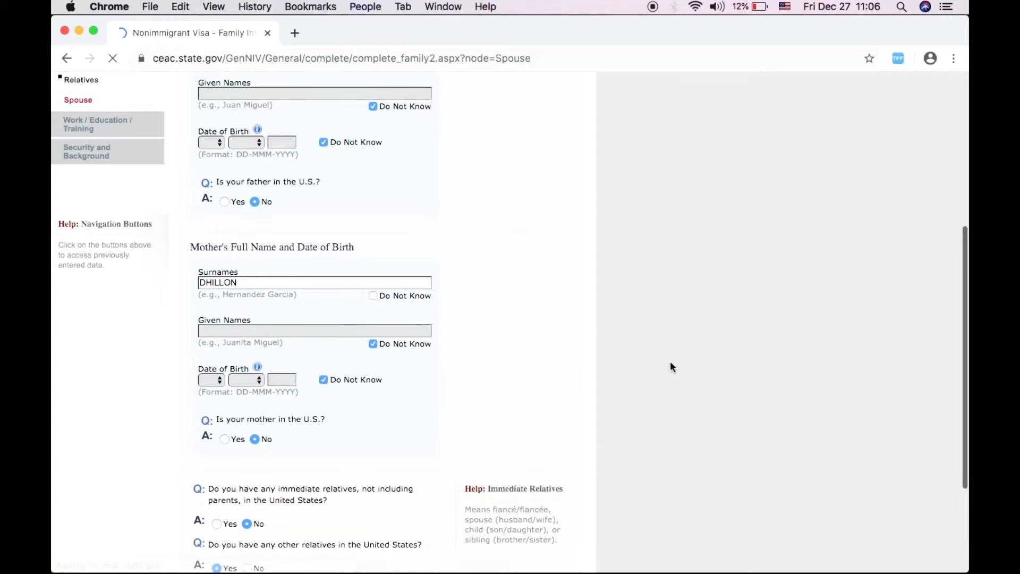
- Autofill the spouse's surname and birth city, then retype the spouse's given names
{"action": "scroll", "coordinate": [517, 298], "scroll_direction": "down", "scroll_amount": 2}
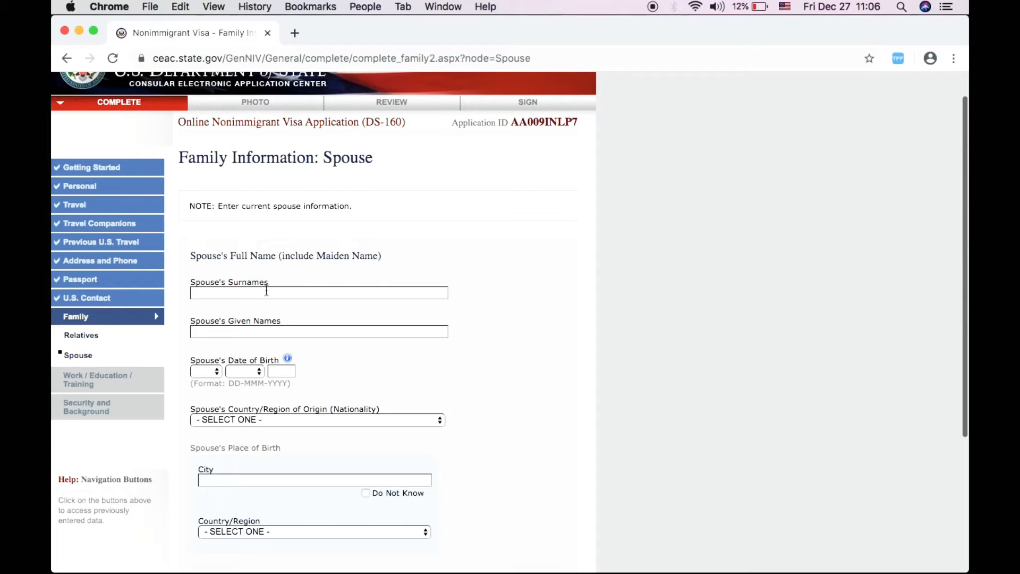
{"action": "scroll", "coordinate": [481, 322], "scroll_direction": "down", "scroll_amount": 3}
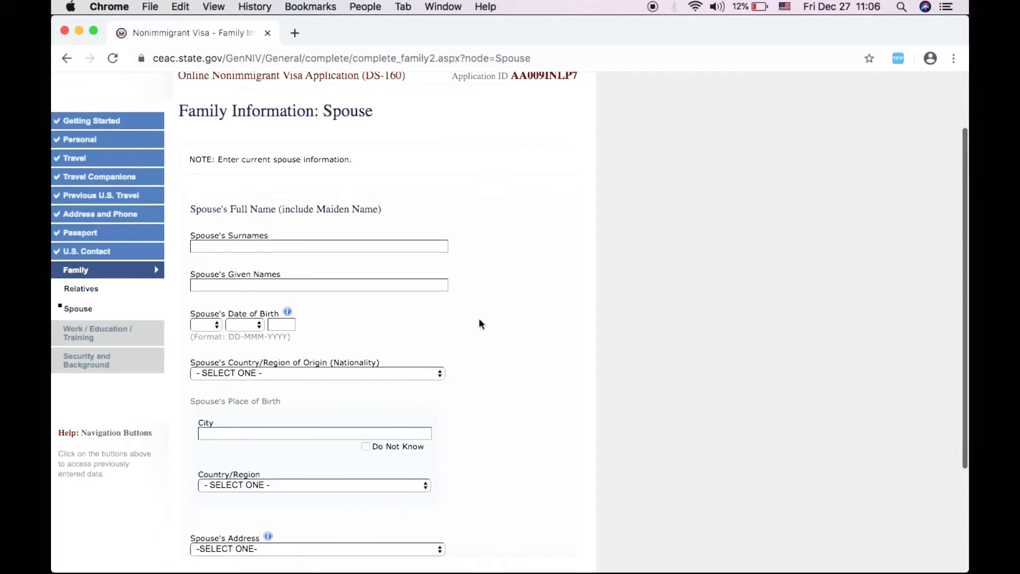
{"action": "scroll", "coordinate": [479, 324], "scroll_direction": "down", "scroll_amount": 1}
{"action": "scroll", "coordinate": [479, 324], "scroll_direction": "down", "scroll_amount": 1}
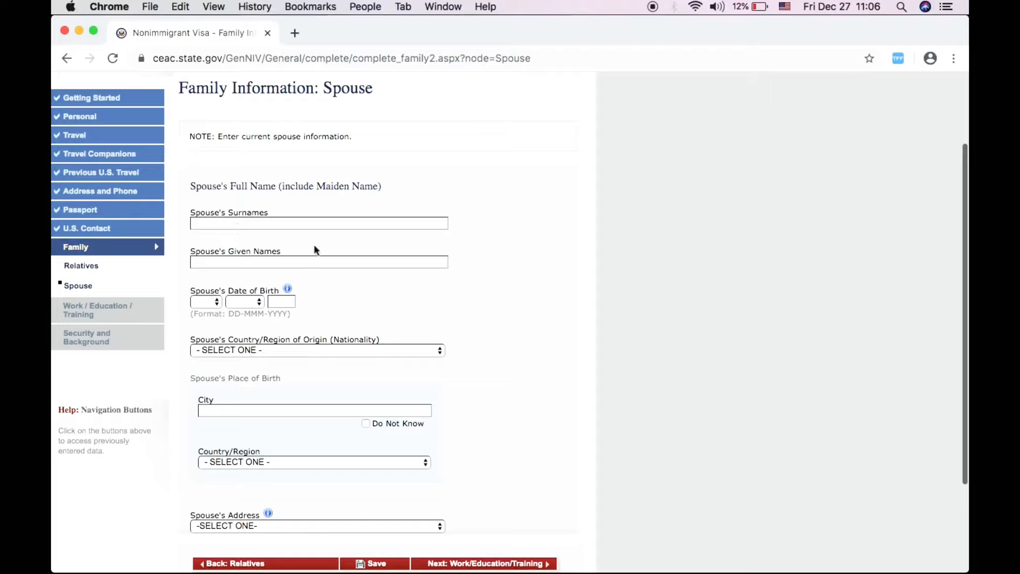
{"action": "scroll", "coordinate": [319, 247], "scroll_direction": "down", "scroll_amount": 1}
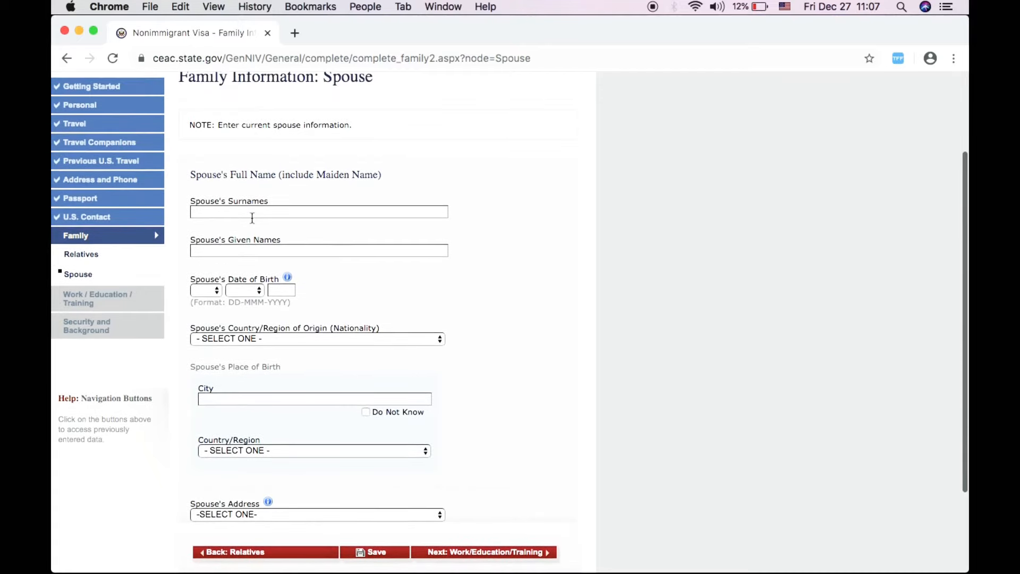
{"action": "left_click", "coordinate": [249, 217]}
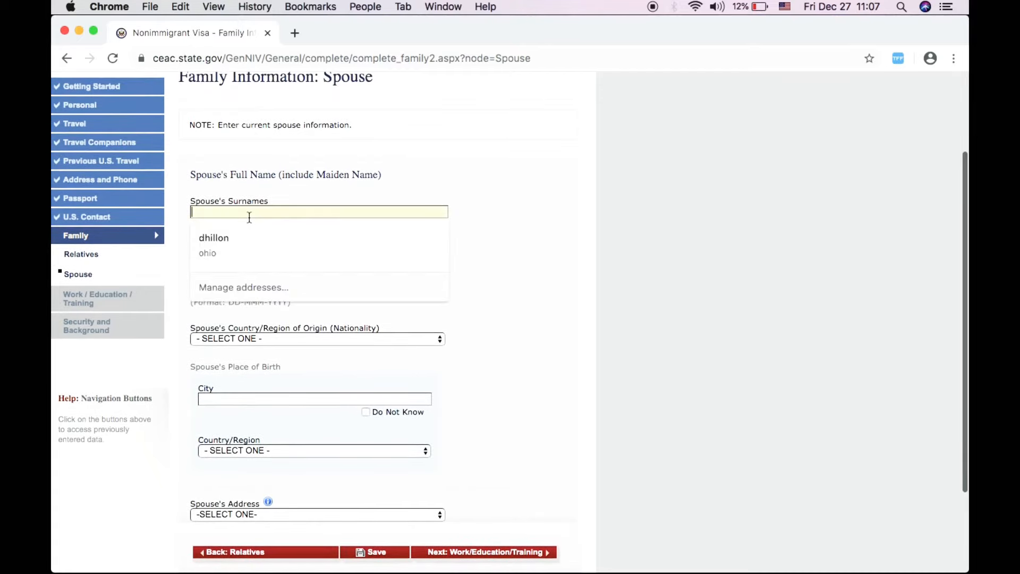
{"action": "left_click", "coordinate": [223, 234]}
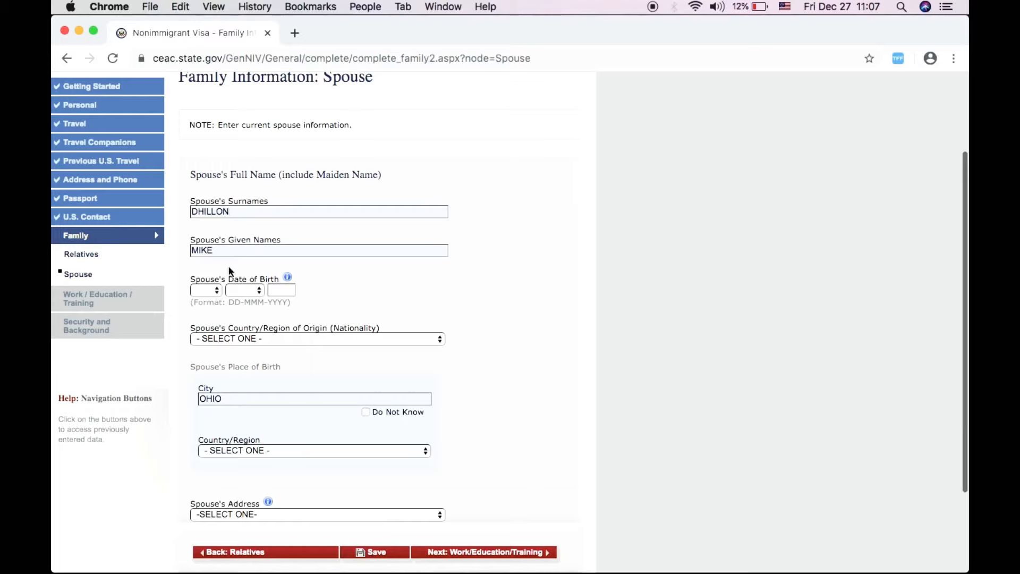
{"action": "left_click", "coordinate": [213, 251]}
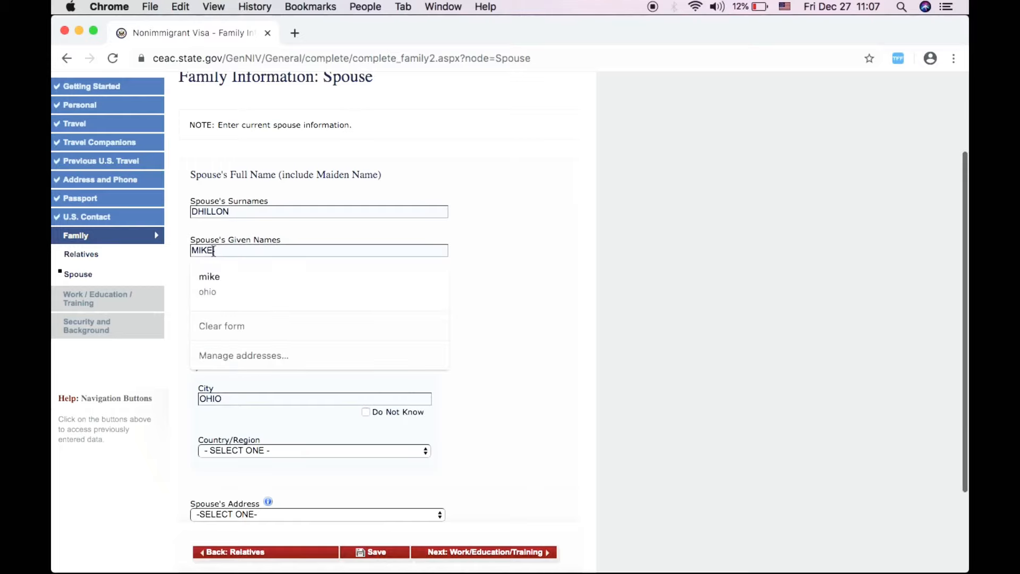
{"action": "key", "text": "BackSpace"}
{"action": "key", "text": "BackSpace"}
{"action": "key", "text": "BackSpace"}
{"action": "key", "text": "BackSpace"}
{"action": "type", "text": "SASDADF"}
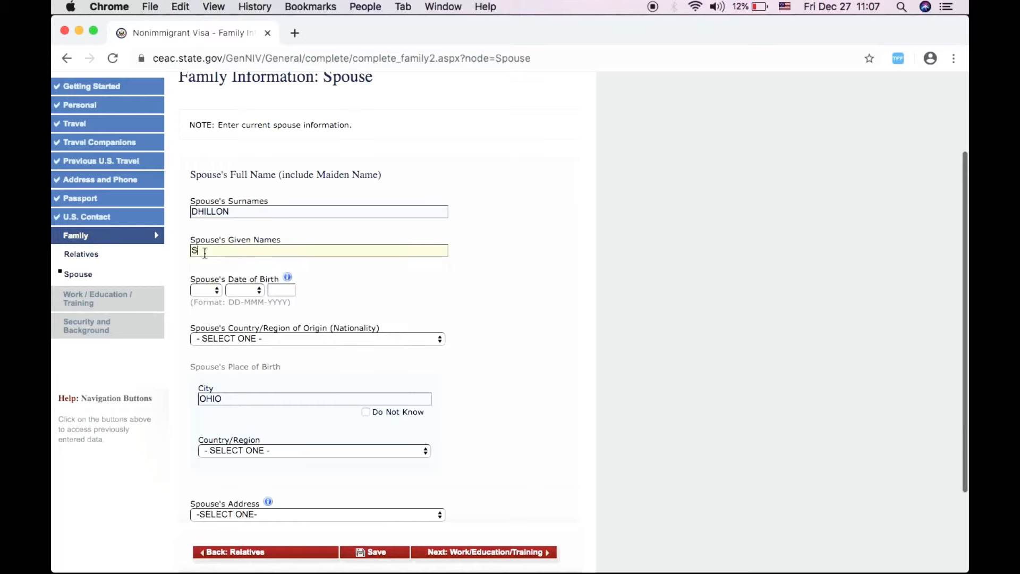
{"action": "left_click", "coordinate": [208, 292]}
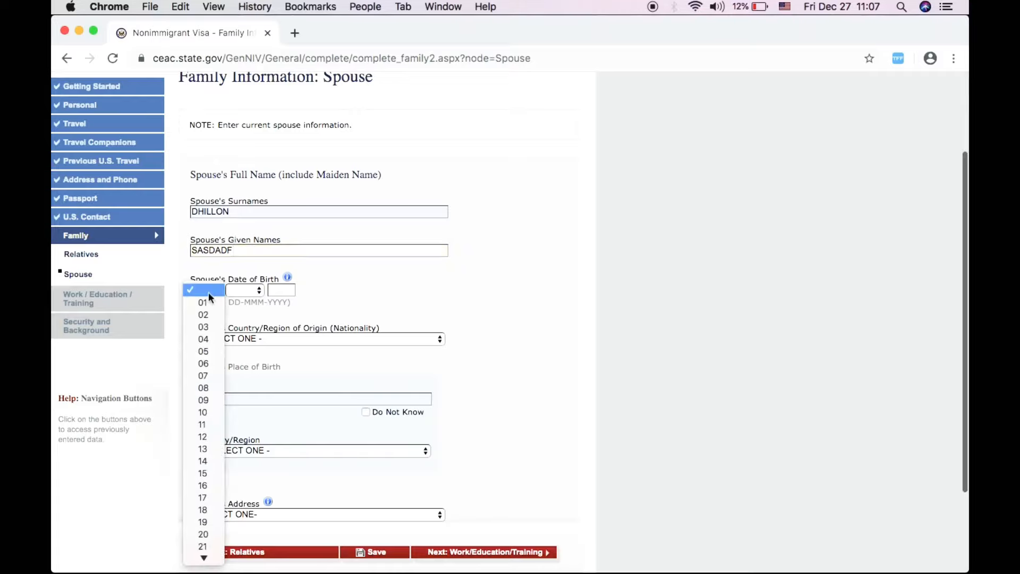
{"action": "left_click", "coordinate": [208, 302]}
{"action": "left_click", "coordinate": [251, 290]}
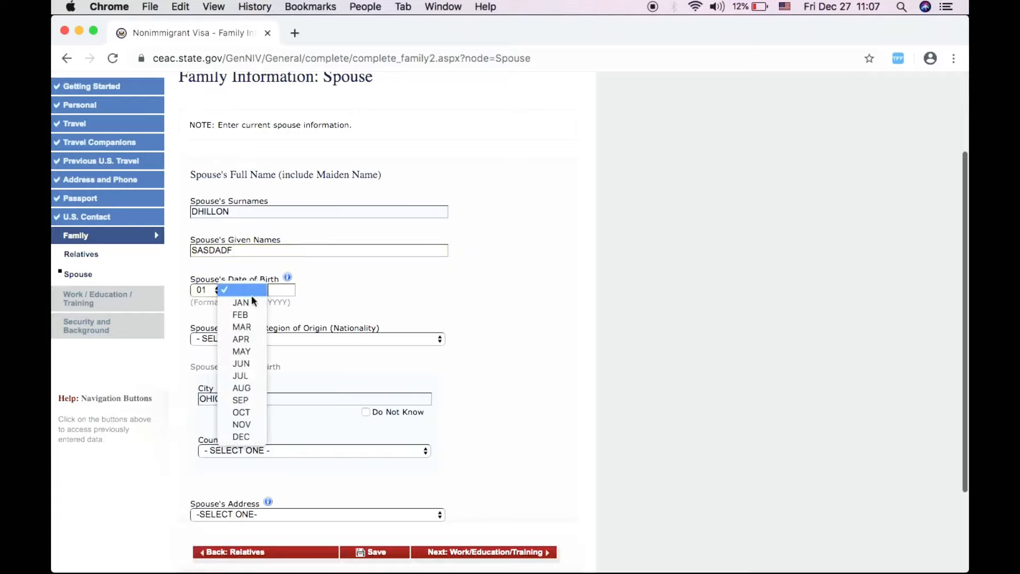
{"action": "left_click", "coordinate": [248, 326]}
{"action": "left_click", "coordinate": [274, 291]}
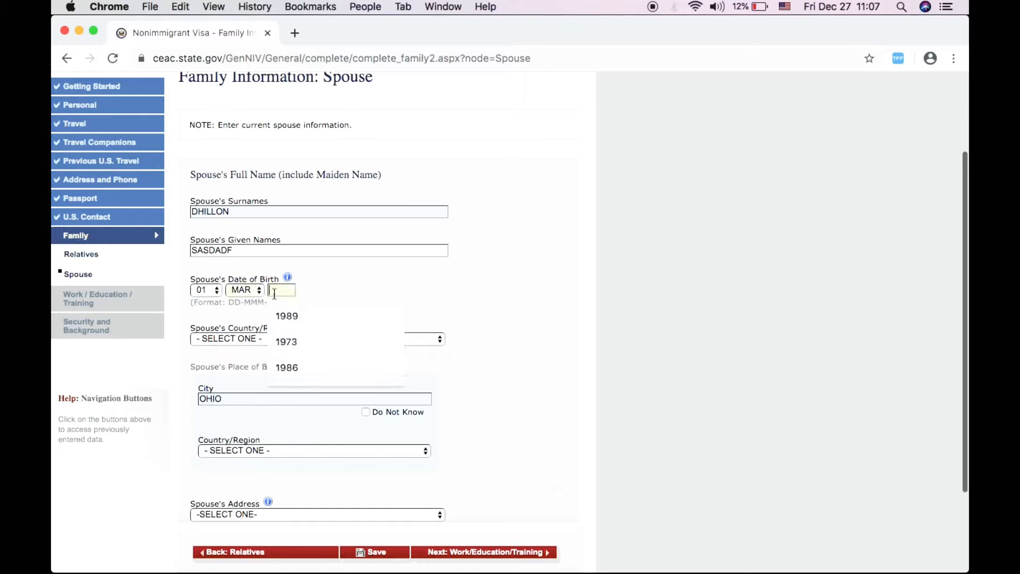
{"action": "left_click", "coordinate": [291, 322]}
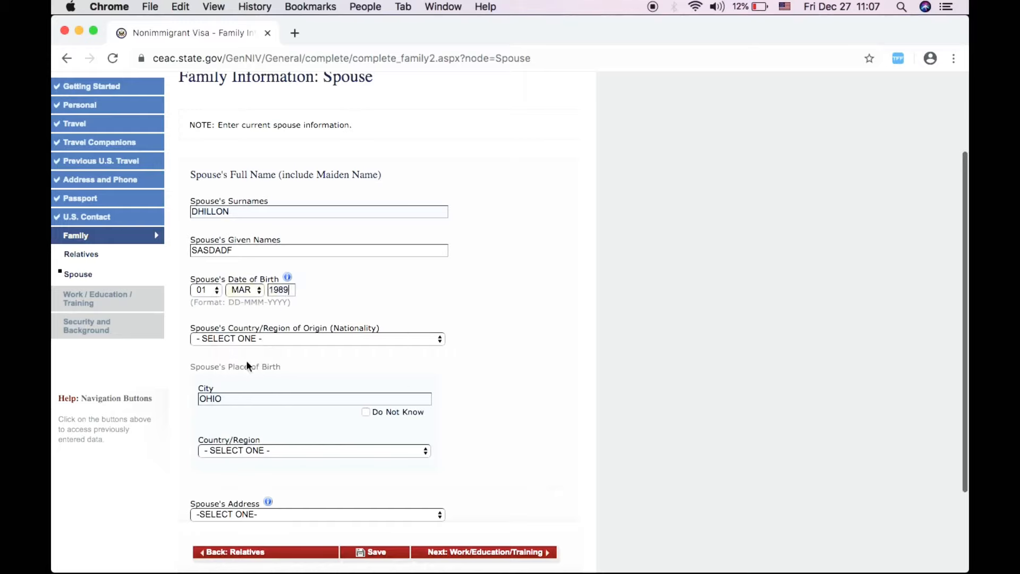
- Set nationality to AUSTRALIA, address to SAME AS HOME ADDRESS, and submit the spouse page
{"action": "left_click", "coordinate": [223, 338]}
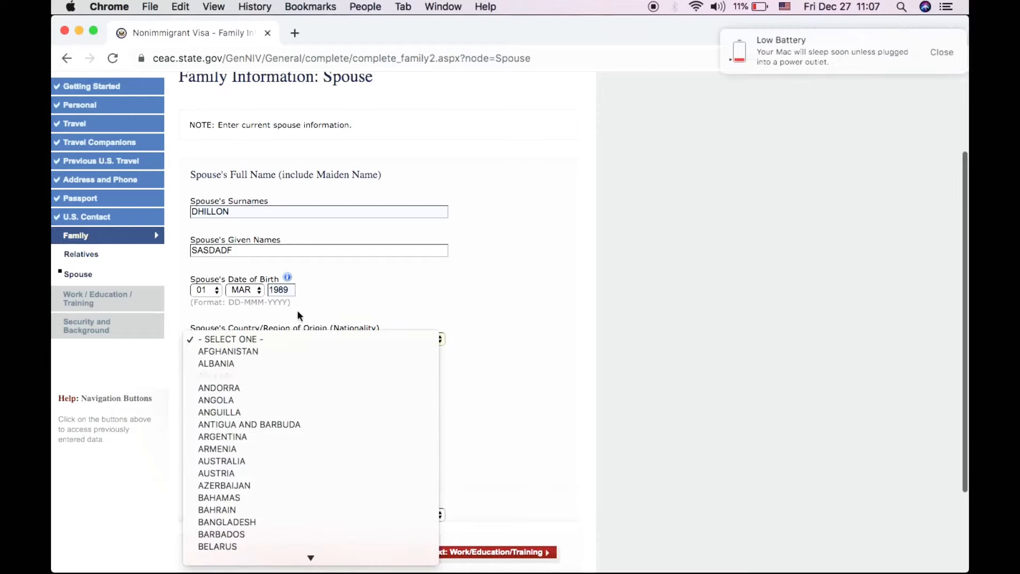
{"action": "left_click", "coordinate": [336, 284]}
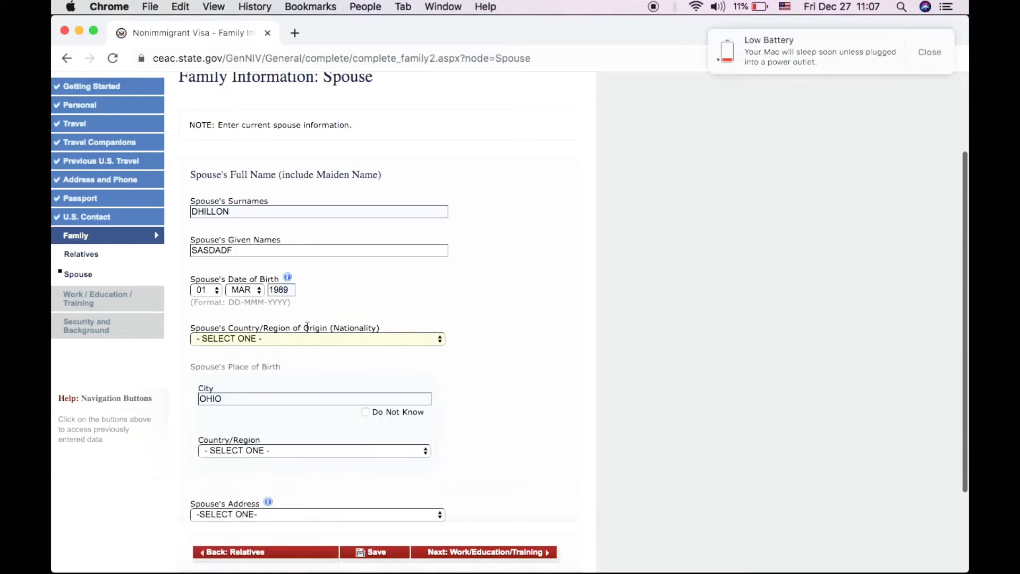
{"action": "left_click", "coordinate": [281, 340]}
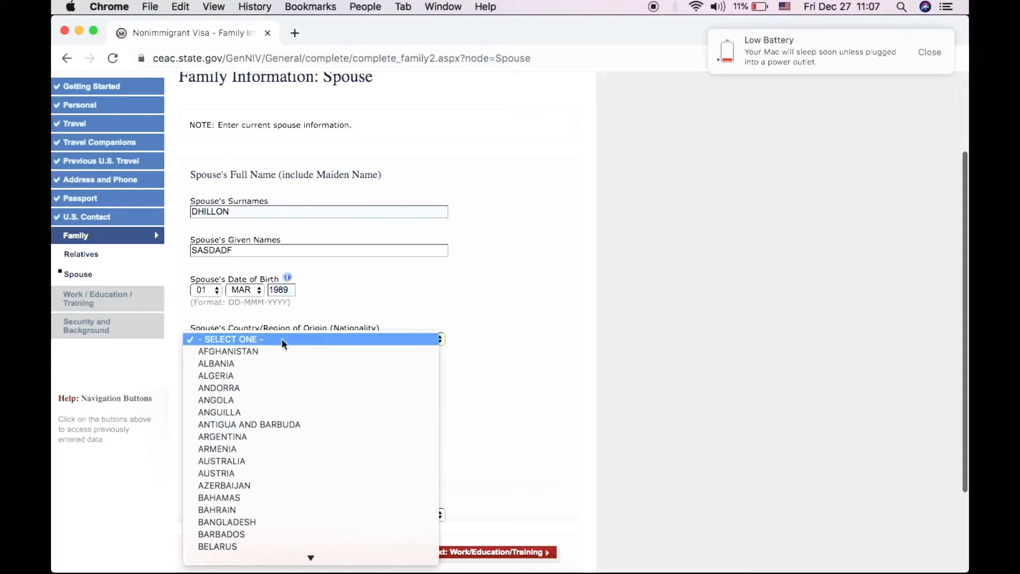
{"action": "scroll", "coordinate": [257, 502], "scroll_direction": "down", "scroll_amount": 10}
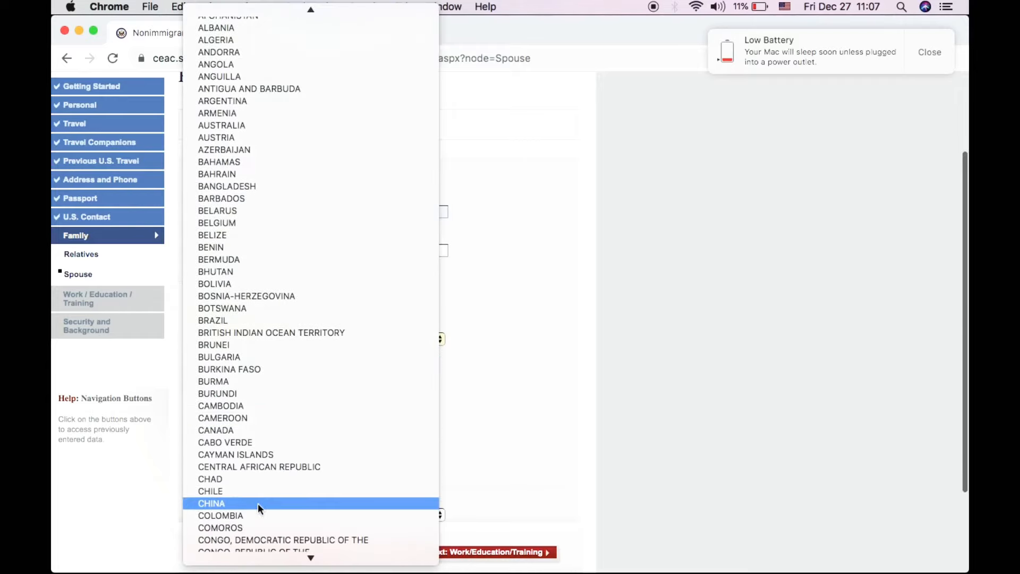
{"action": "scroll", "coordinate": [257, 502], "scroll_direction": "down", "scroll_amount": 3}
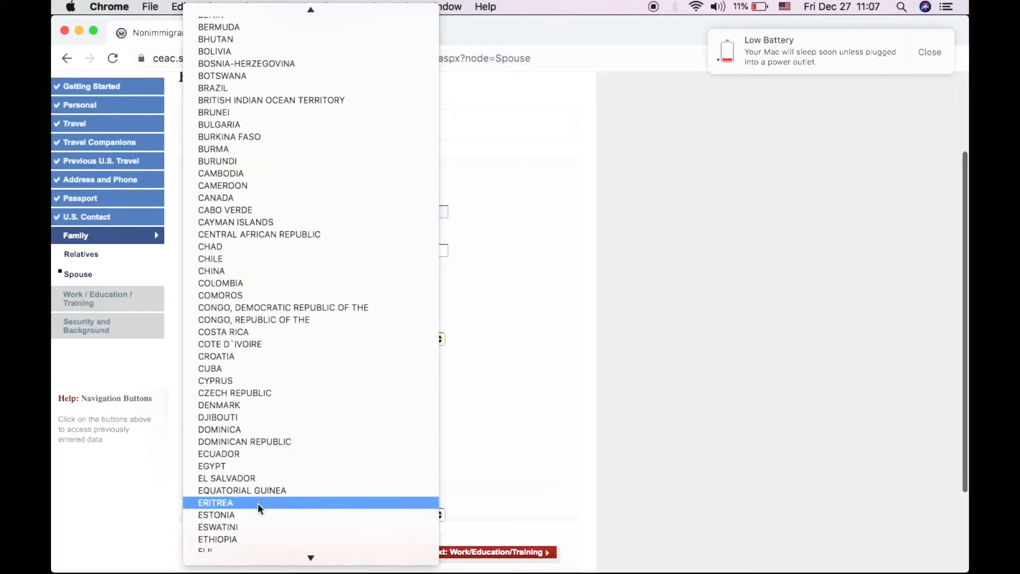
{"action": "scroll", "coordinate": [257, 502], "scroll_direction": "up", "scroll_amount": 10}
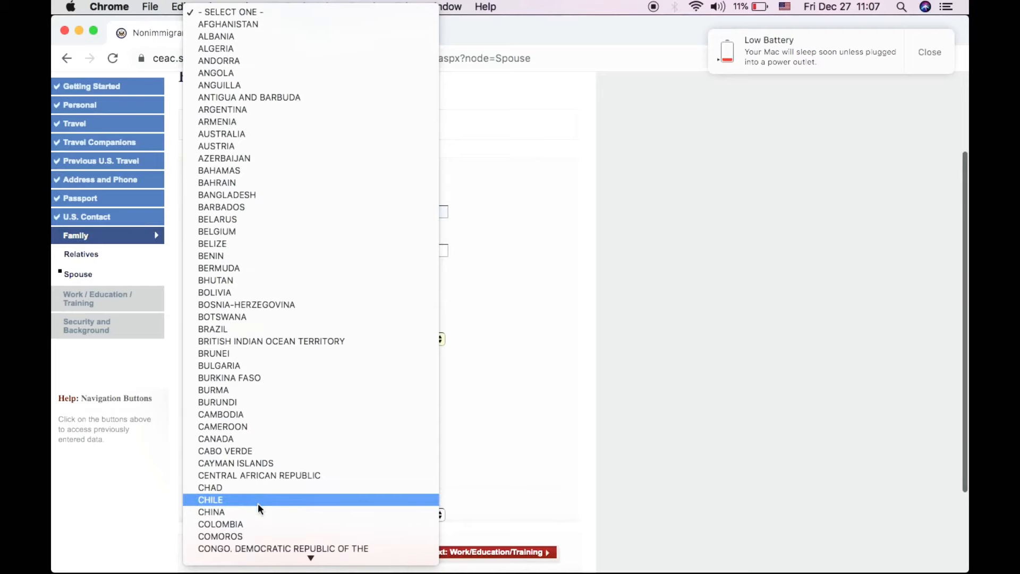
{"action": "left_click", "coordinate": [267, 135]}
{"action": "scroll", "coordinate": [298, 378], "scroll_direction": "down", "scroll_amount": 4}
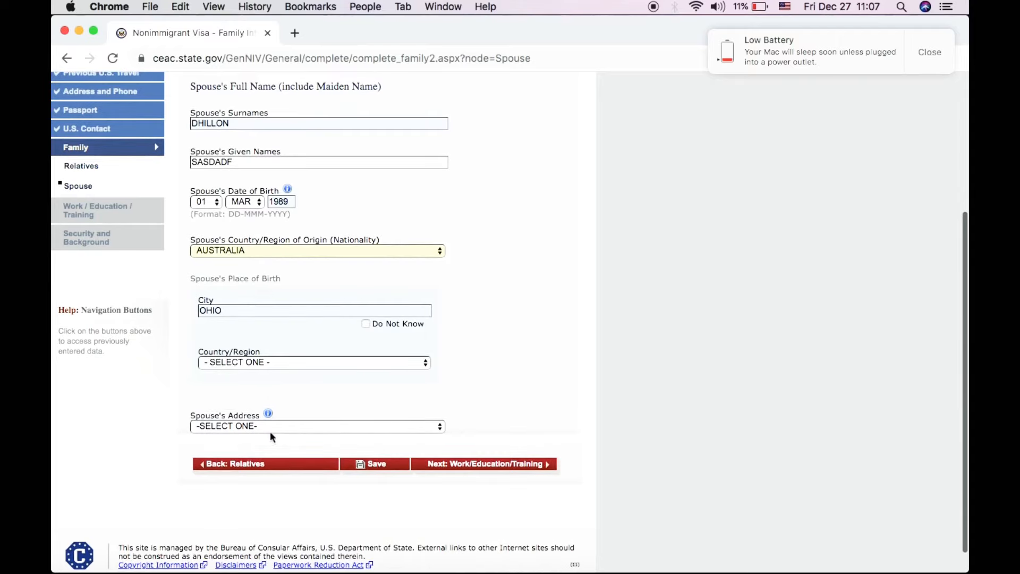
{"action": "left_click", "coordinate": [271, 428]}
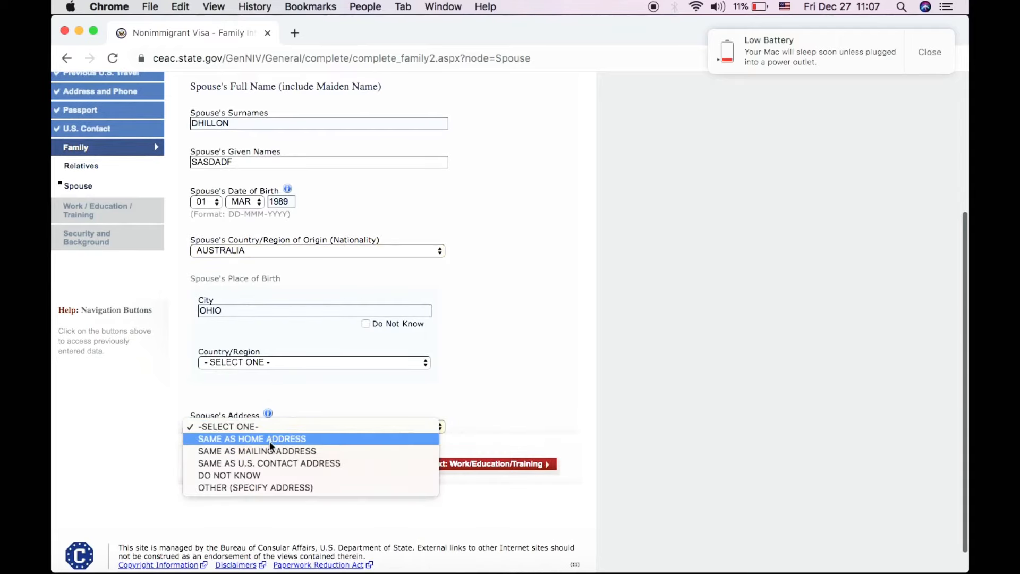
{"action": "left_click", "coordinate": [269, 441]}
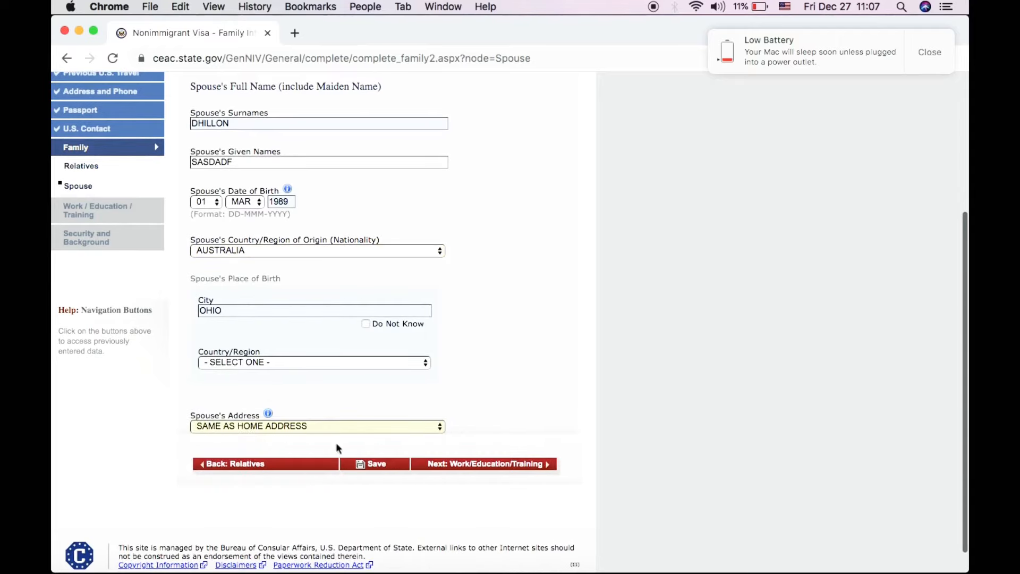
{"action": "left_click", "coordinate": [485, 469]}
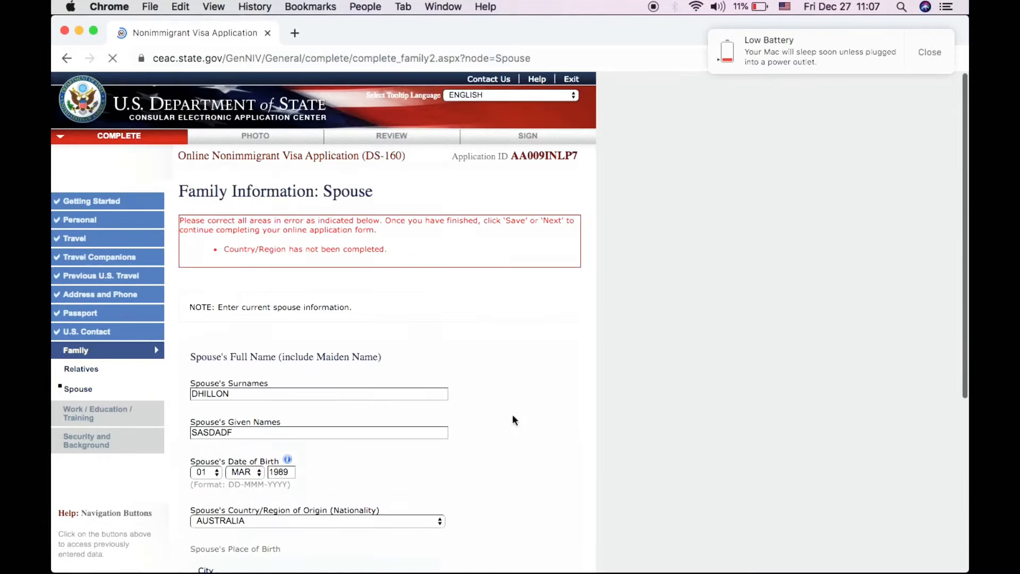
- Choose AUSTRALIA as the spouse's birth Country/Region and continue to Work/Education/Training
{"action": "scroll", "coordinate": [513, 415], "scroll_direction": "down", "scroll_amount": 1}
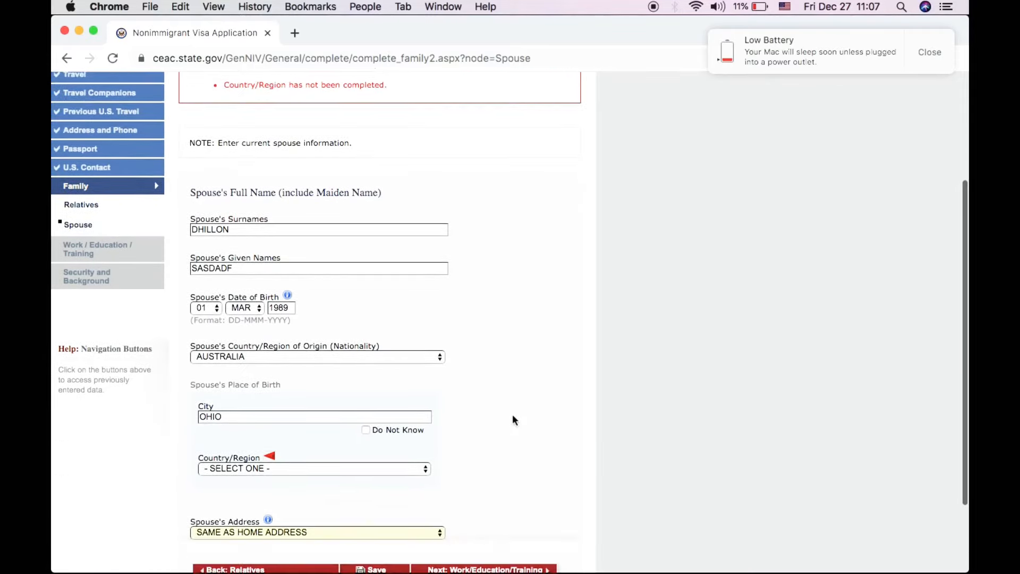
{"action": "scroll", "coordinate": [513, 417], "scroll_direction": "down", "scroll_amount": 3}
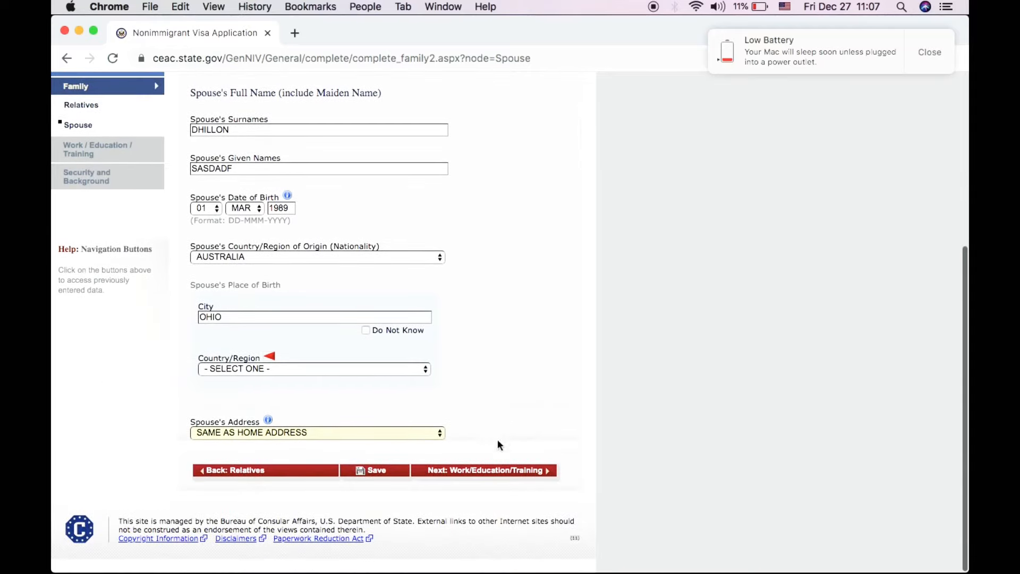
{"action": "left_click", "coordinate": [480, 470]}
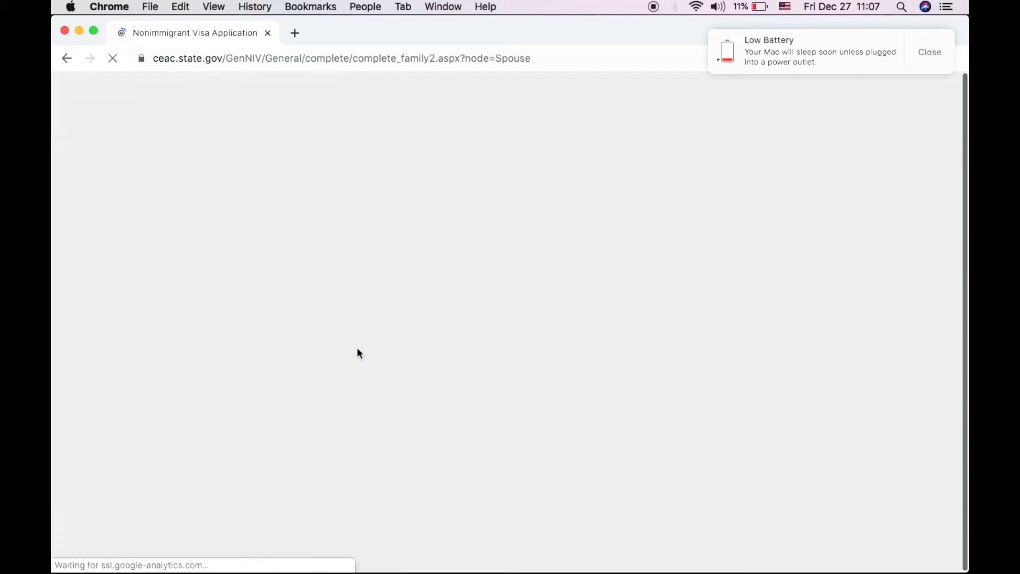
{"action": "scroll", "coordinate": [358, 451], "scroll_direction": "down", "scroll_amount": 5}
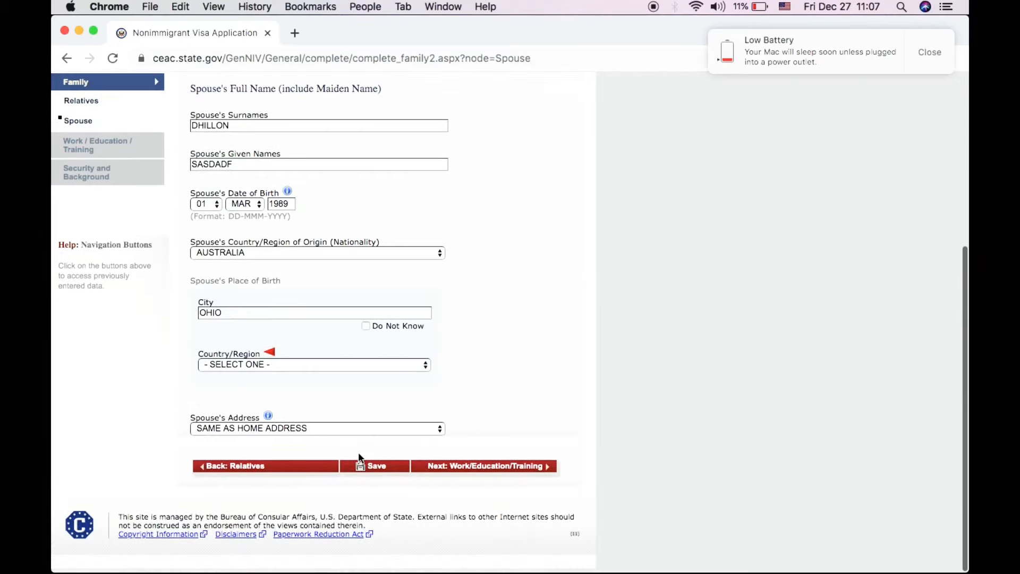
{"action": "left_click", "coordinate": [336, 367]}
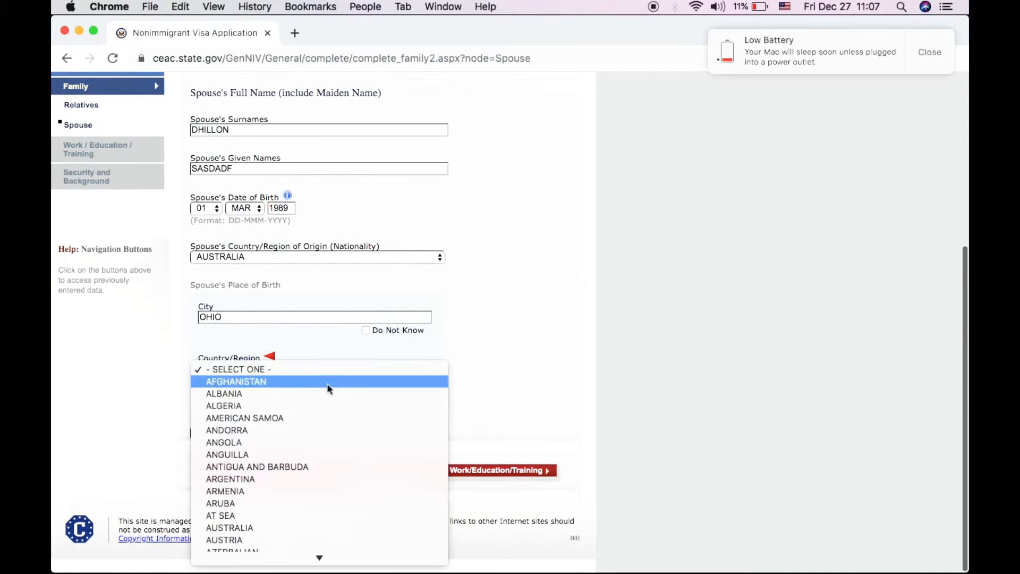
{"action": "scroll", "coordinate": [302, 510], "scroll_direction": "down", "scroll_amount": 3}
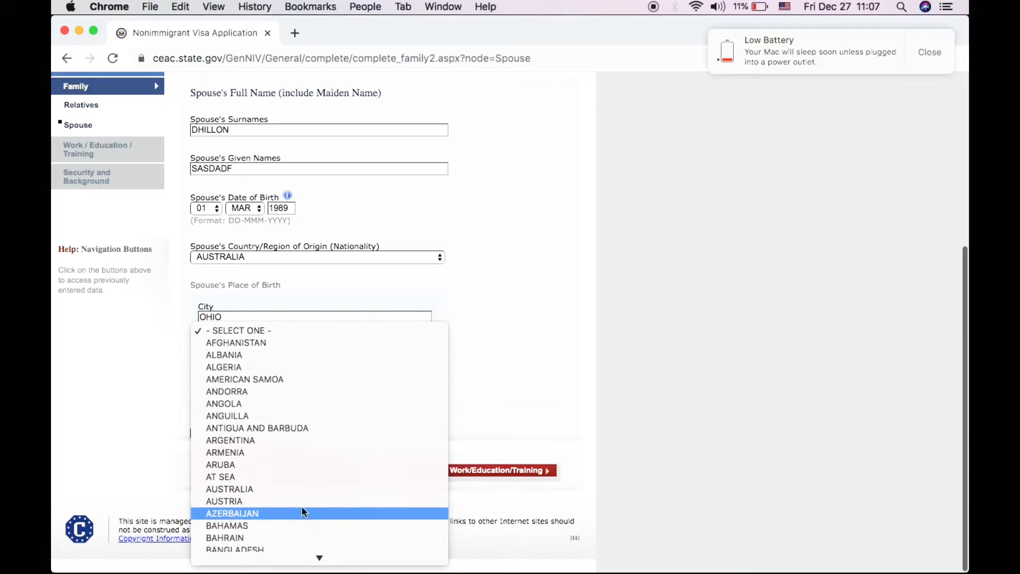
{"action": "left_click", "coordinate": [297, 487]}
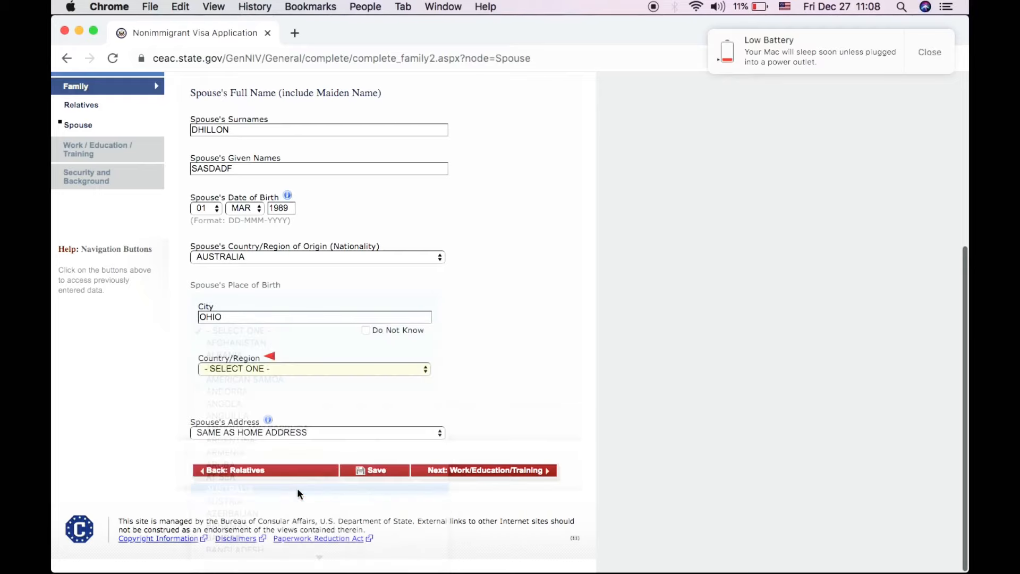
{"action": "left_click", "coordinate": [458, 471]}
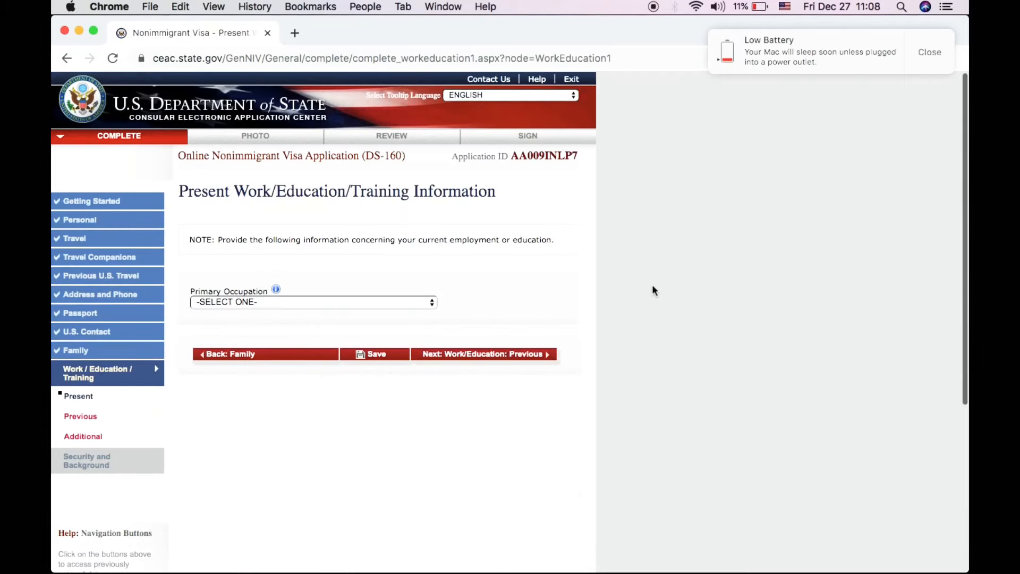
- Select BUSINESS as the Primary Occupation so the employer fields appear
{"action": "left_click", "coordinate": [393, 301]}
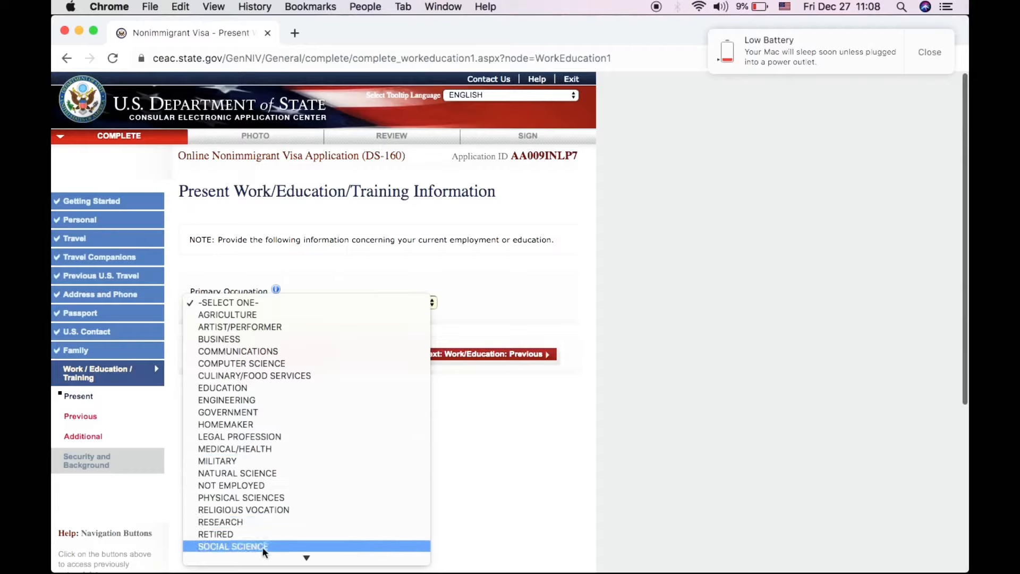
{"action": "scroll", "coordinate": [268, 521], "scroll_direction": "down", "scroll_amount": 2}
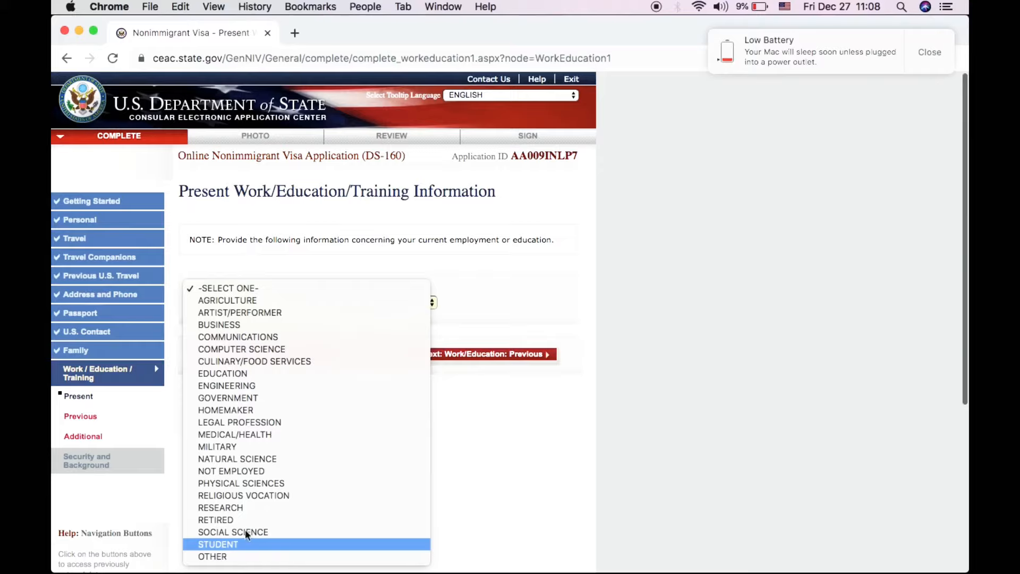
{"action": "key", "text": "Escape"}
{"action": "key", "text": "b"}
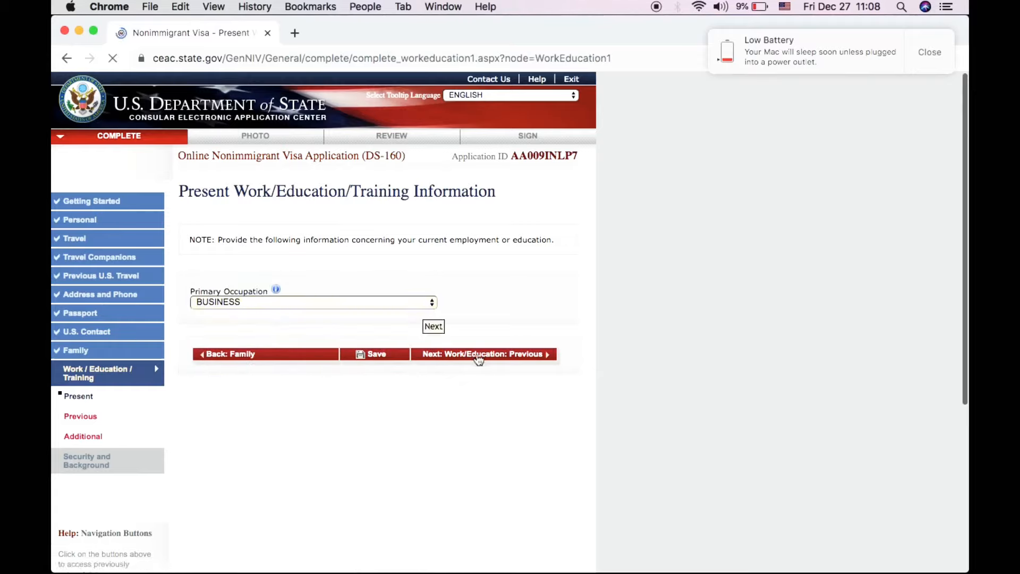
{"action": "scroll", "coordinate": [407, 426], "scroll_direction": "down", "scroll_amount": 4}
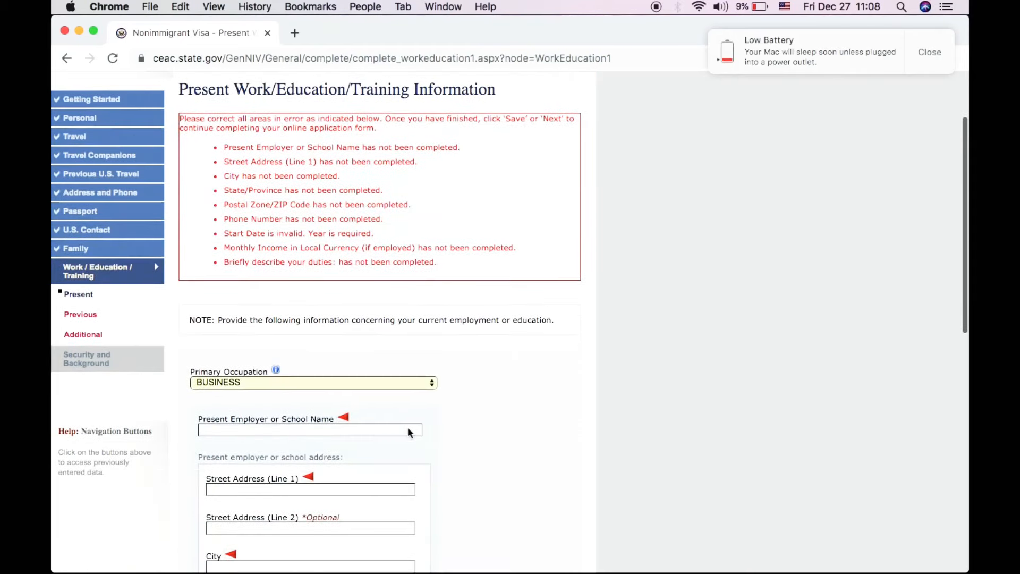
- Enter the present employer's name and both address lines
{"action": "scroll", "coordinate": [408, 428], "scroll_direction": "down", "scroll_amount": 1}
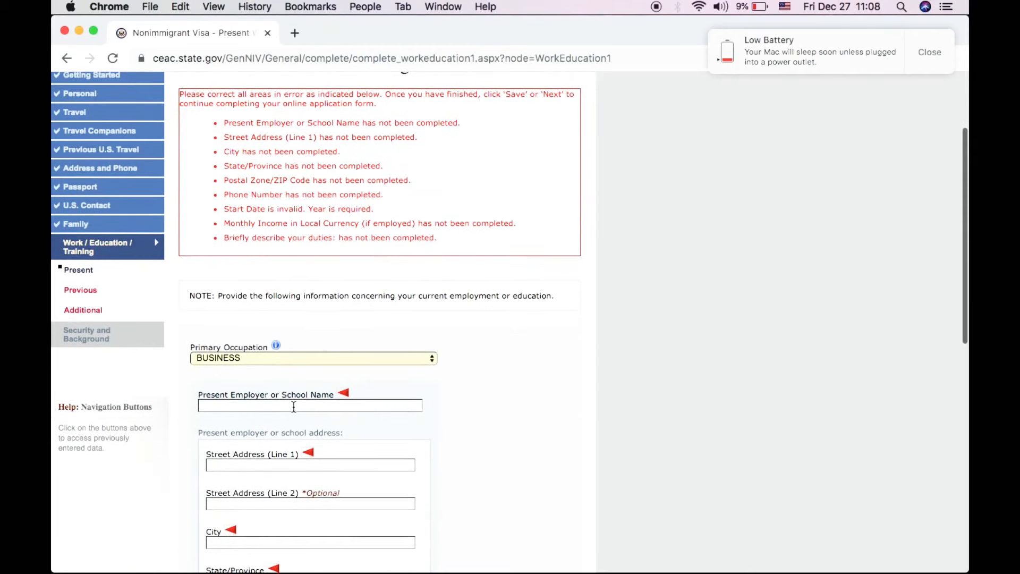
{"action": "scroll", "coordinate": [467, 429], "scroll_direction": "down", "scroll_amount": 3}
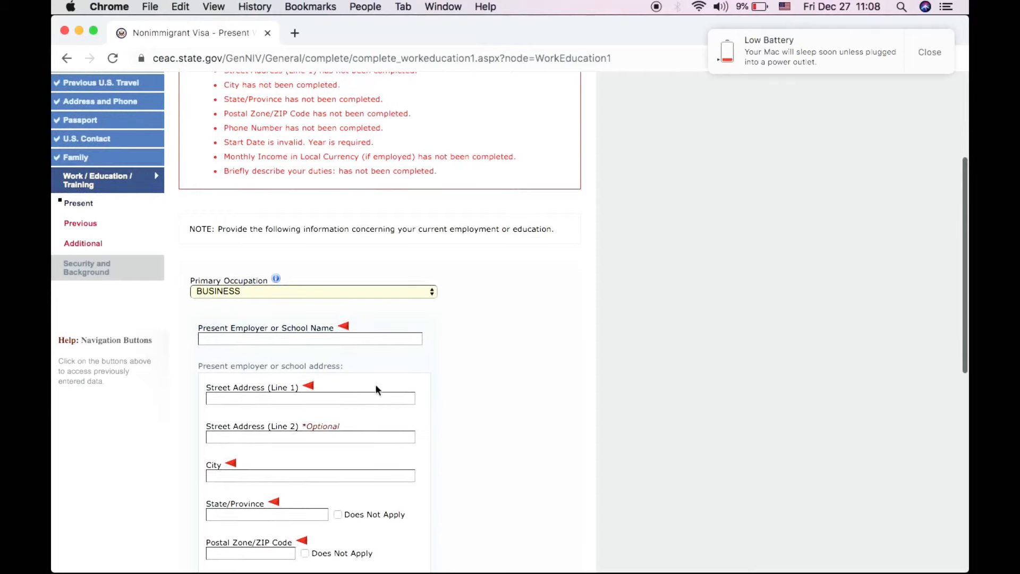
{"action": "left_click", "coordinate": [277, 340]}
{"action": "type", "text": "SA"}
{"action": "key", "text": "BackSpace"}
{"action": "key", "text": "BackSpace"}
{"action": "type", "text": "DJF"}
{"action": "left_click", "coordinate": [355, 398]}
{"action": "type", "text": "HASUHD"}
{"action": "left_click", "coordinate": [239, 437]}
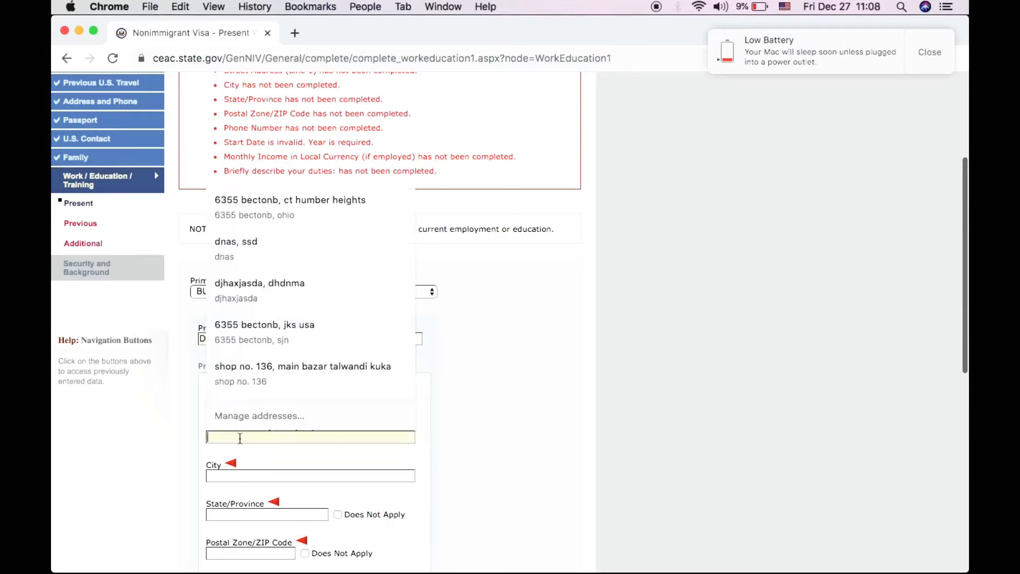
{"action": "type", "text": "JDUFCH"}
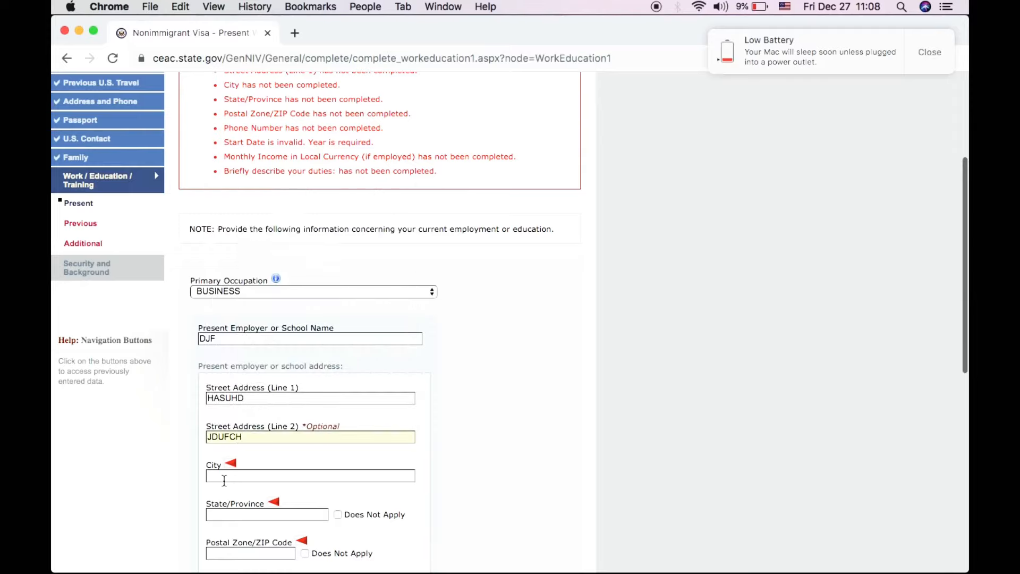
- Enter the employer's city and state, and mark the ZIP code Does Not Apply
{"action": "left_click", "coordinate": [225, 476]}
{"action": "type", "text": "CFSDH"}
{"action": "left_click", "coordinate": [210, 513]}
{"action": "type", "text": "DFSESD"}
{"action": "left_click", "coordinate": [246, 552]}
{"action": "type", "text": "CAS"}
{"action": "scroll", "coordinate": [402, 513], "scroll_direction": "down", "scroll_amount": 5}
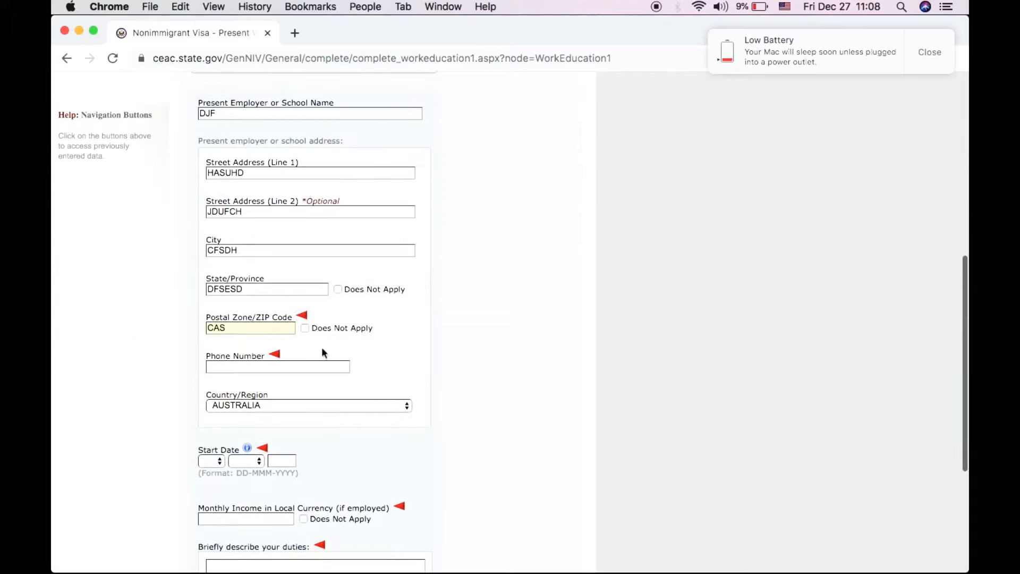
{"action": "left_click", "coordinate": [304, 327]}
{"action": "scroll", "coordinate": [284, 435], "scroll_direction": "down", "scroll_amount": 2}
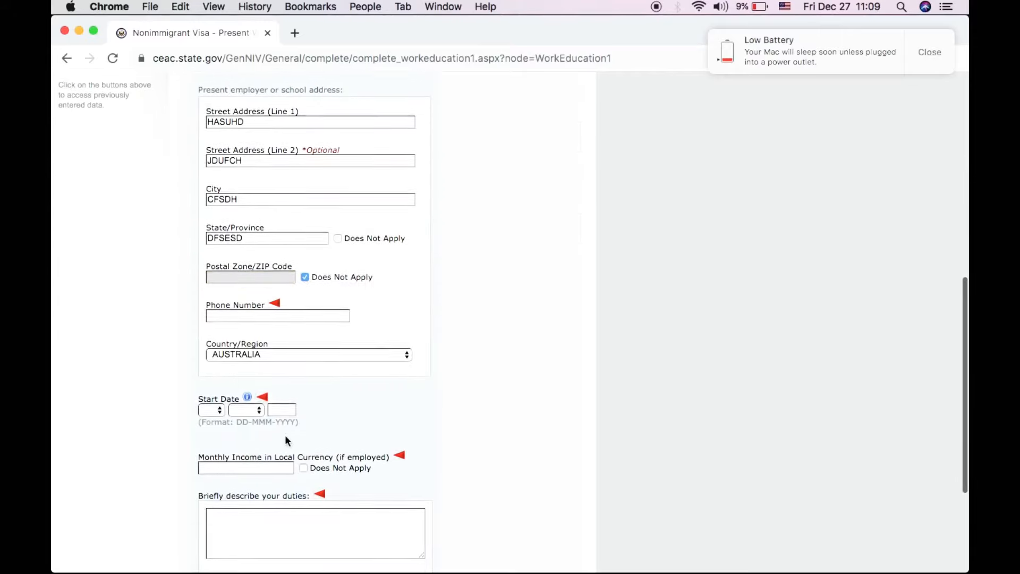
{"action": "scroll", "coordinate": [314, 428], "scroll_direction": "down", "scroll_amount": 2}
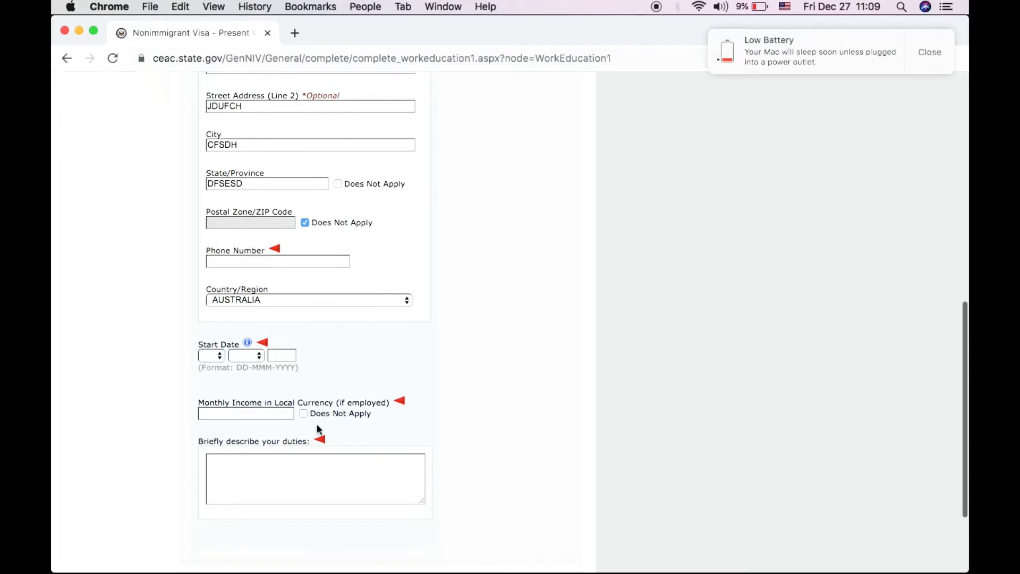
- Enter the employer's phone number, correcting the mistyped characters
{"action": "left_click", "coordinate": [267, 259]}
{"action": "type", "text": "DASDASEG"}
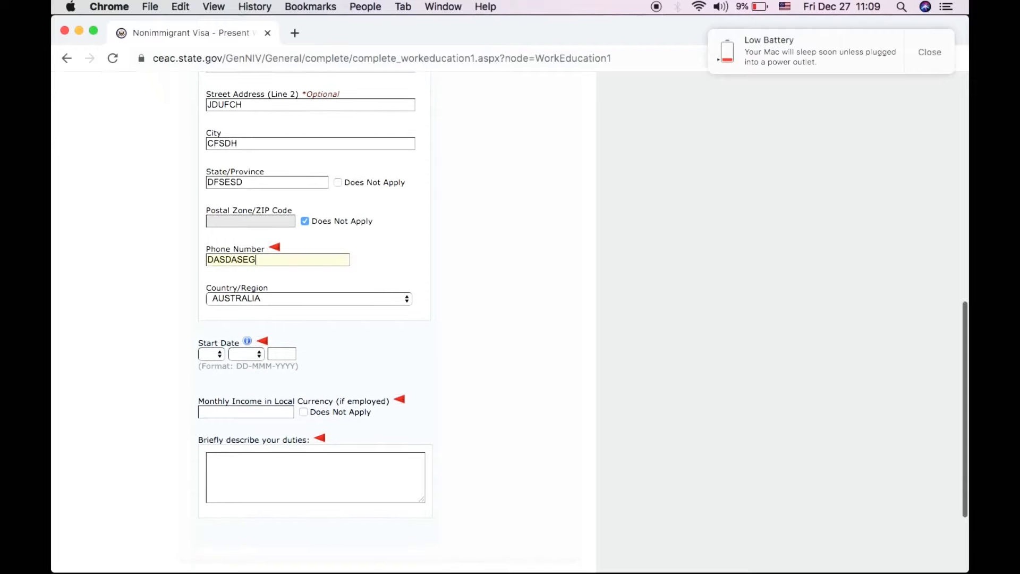
{"action": "key", "text": "BackSpace"}
{"action": "key", "text": "BackSpace"}
{"action": "key", "text": "BackSpace"}
{"action": "key", "text": "BackSpace"}
{"action": "key", "text": "BackSpace"}
{"action": "key", "text": "BackSpace"}
{"action": "key", "text": "BackSpace"}
{"action": "key", "text": "BackSpace"}
{"action": "type", "text": "83YT6762354"}
{"action": "left_click", "coordinate": [228, 261]}
{"action": "type", "text": "]"}
{"action": "key", "text": "BackSpace"}
{"action": "key", "text": "BackSpace"}
{"action": "key", "text": "BackSpace"}
{"action": "key", "text": "BackSpace"}
{"action": "type", "text": "E3"}
{"action": "key", "text": "BackSpace"}
{"action": "key", "text": "BackSpace"}
{"action": "type", "text": "3445"}
- Set the job start date to 11 FEB 2012
{"action": "left_click", "coordinate": [215, 353]}
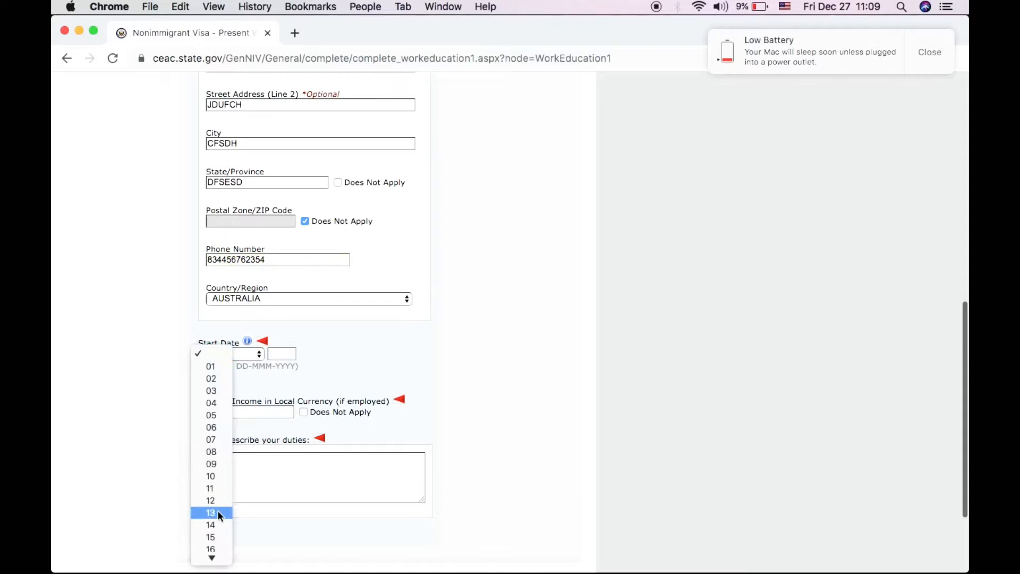
{"action": "left_click", "coordinate": [143, 381]}
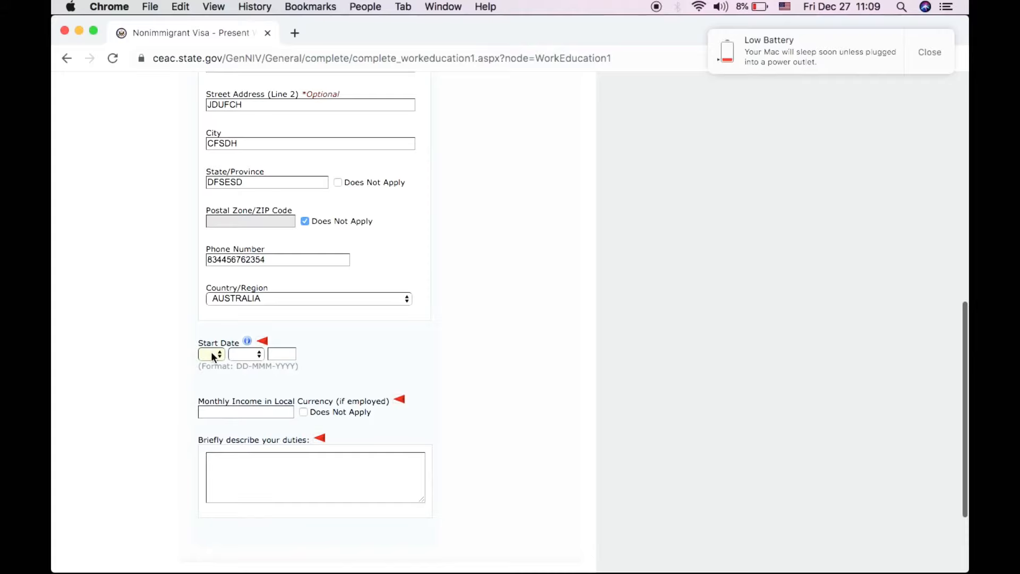
{"action": "left_click", "coordinate": [211, 352]}
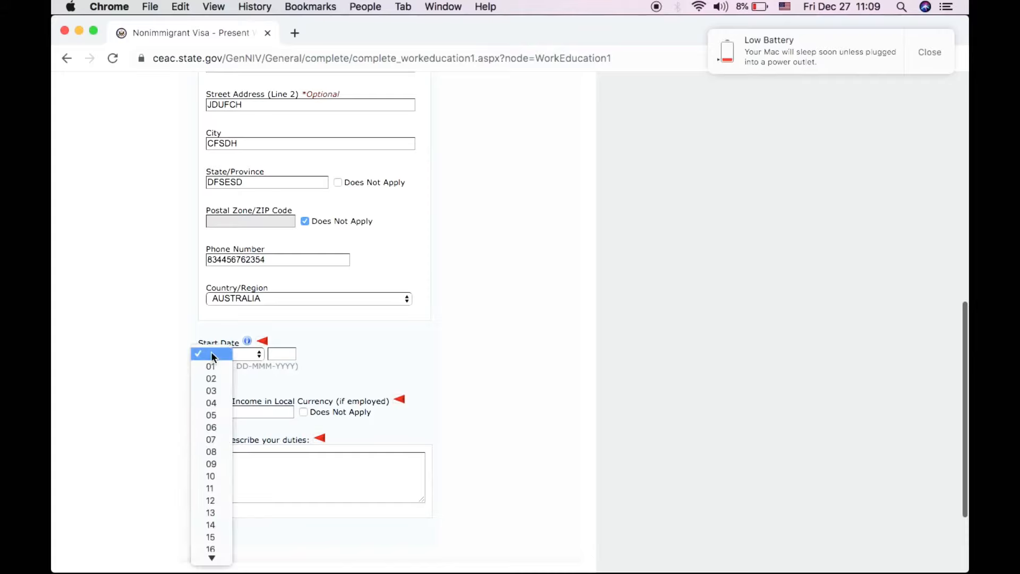
{"action": "left_click", "coordinate": [215, 486]}
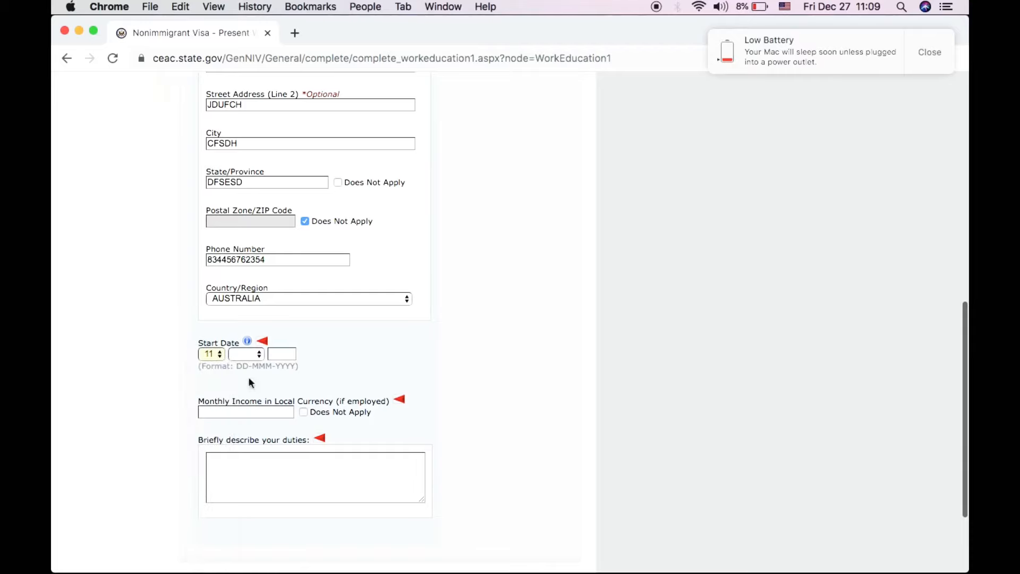
{"action": "left_click", "coordinate": [248, 353]}
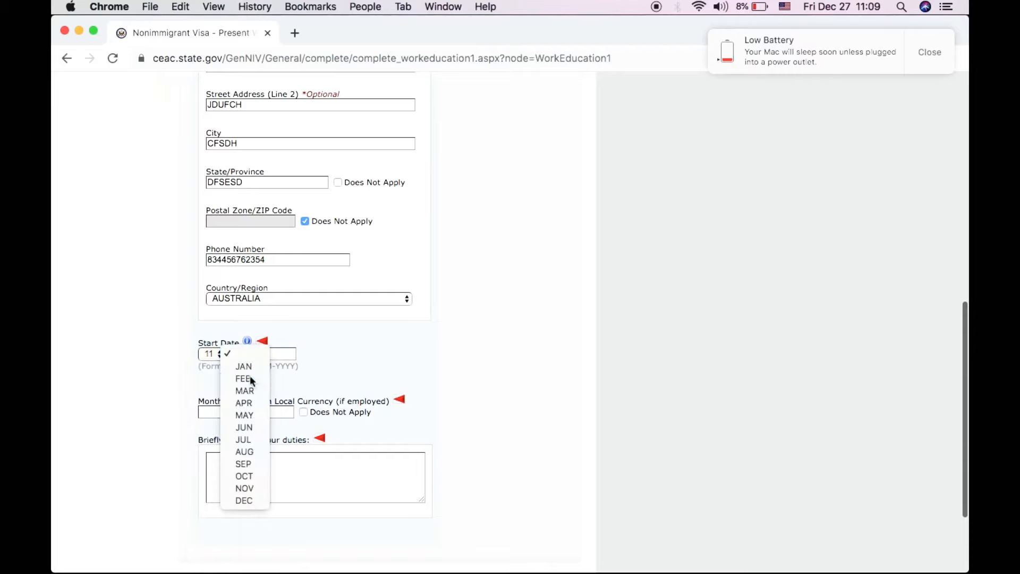
{"action": "left_click", "coordinate": [250, 377]}
{"action": "left_click", "coordinate": [274, 352]}
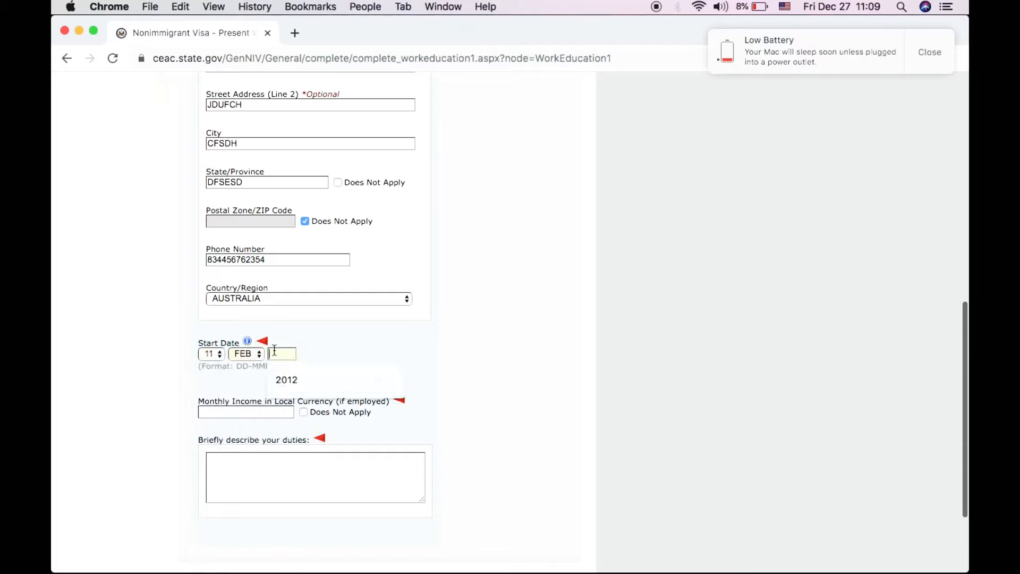
{"action": "left_click", "coordinate": [296, 374]}
- Mark monthly income as Does Not Apply and enter JSNDMB as the duties
{"action": "scroll", "coordinate": [319, 448], "scroll_direction": "down", "scroll_amount": 1}
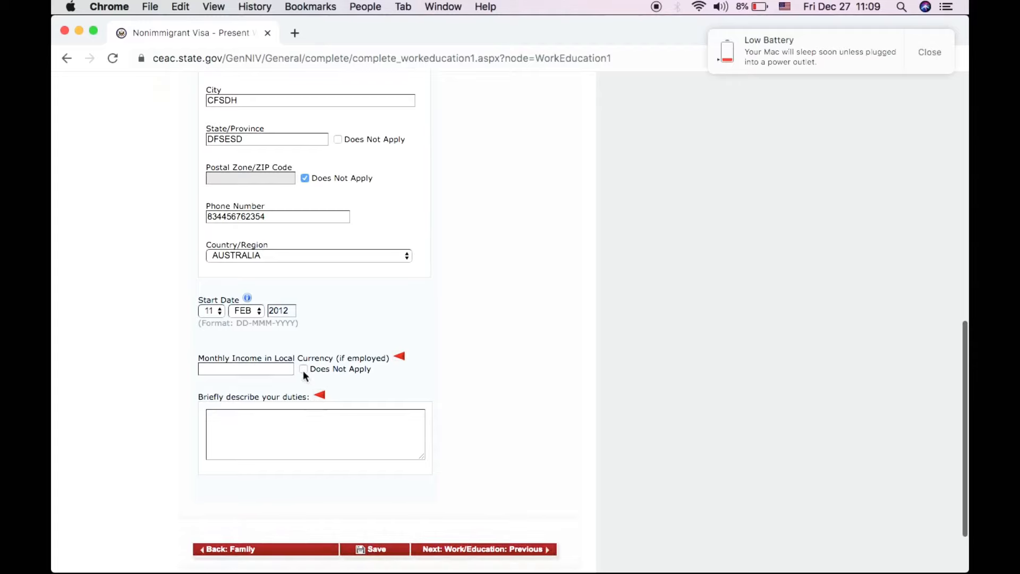
{"action": "left_click", "coordinate": [270, 369]}
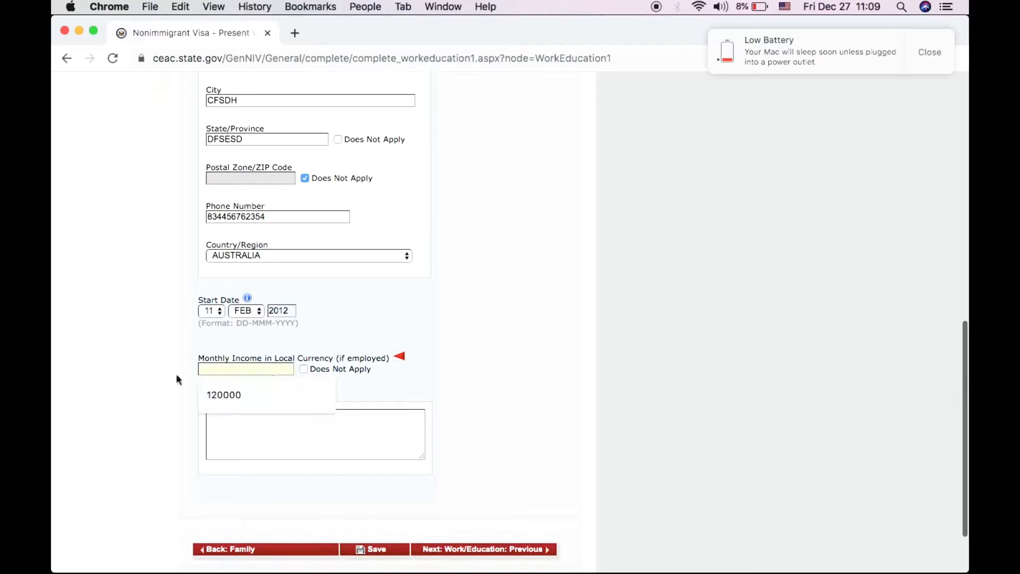
{"action": "left_click", "coordinate": [215, 395]}
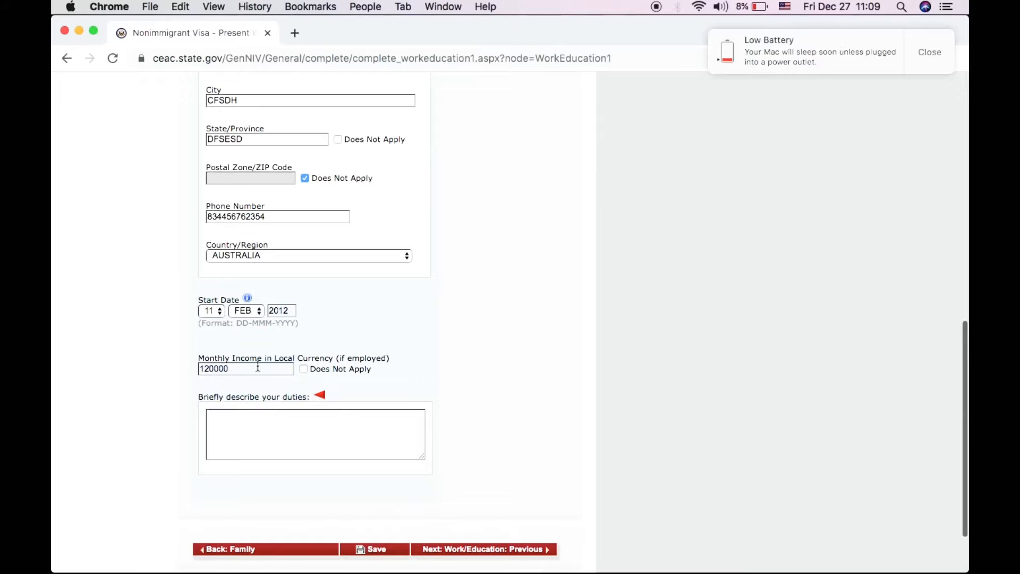
{"action": "left_click", "coordinate": [303, 370]}
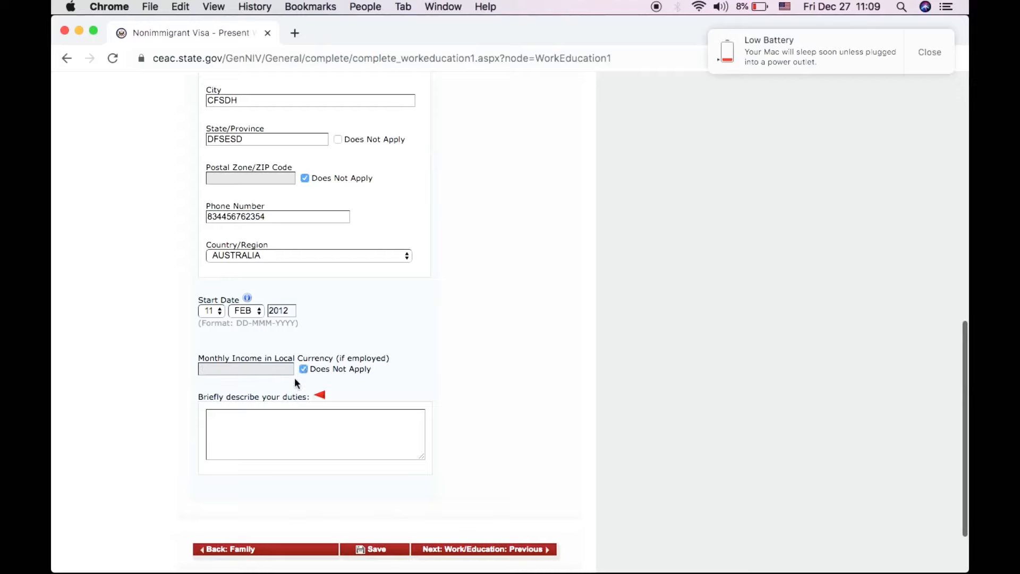
{"action": "scroll", "coordinate": [213, 486], "scroll_direction": "down", "scroll_amount": 3}
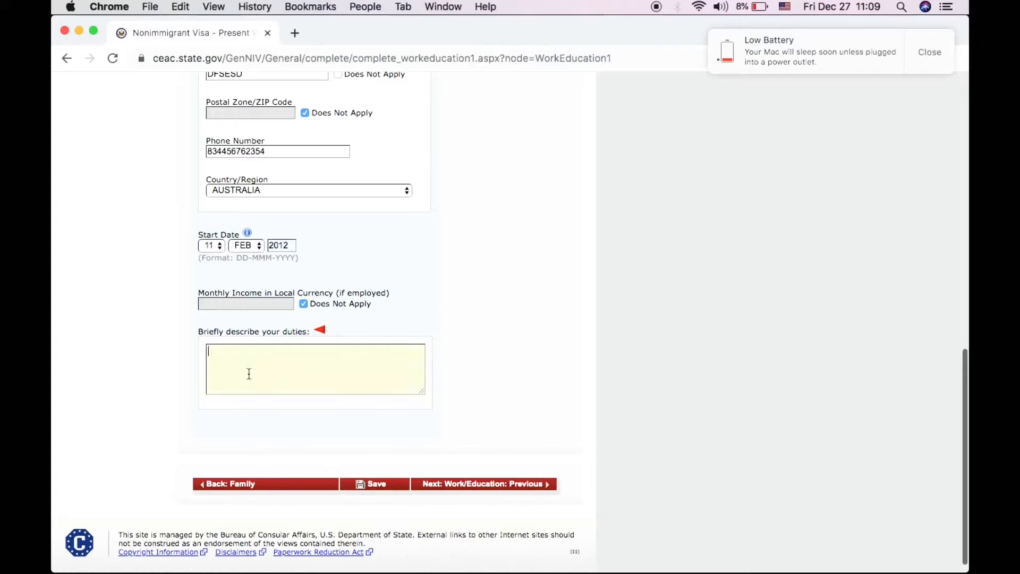
{"action": "type", "text": "JSNDMB"}
- Move on to Previous Work/Education and answer No to having been previously employed
{"action": "left_click", "coordinate": [450, 485]}
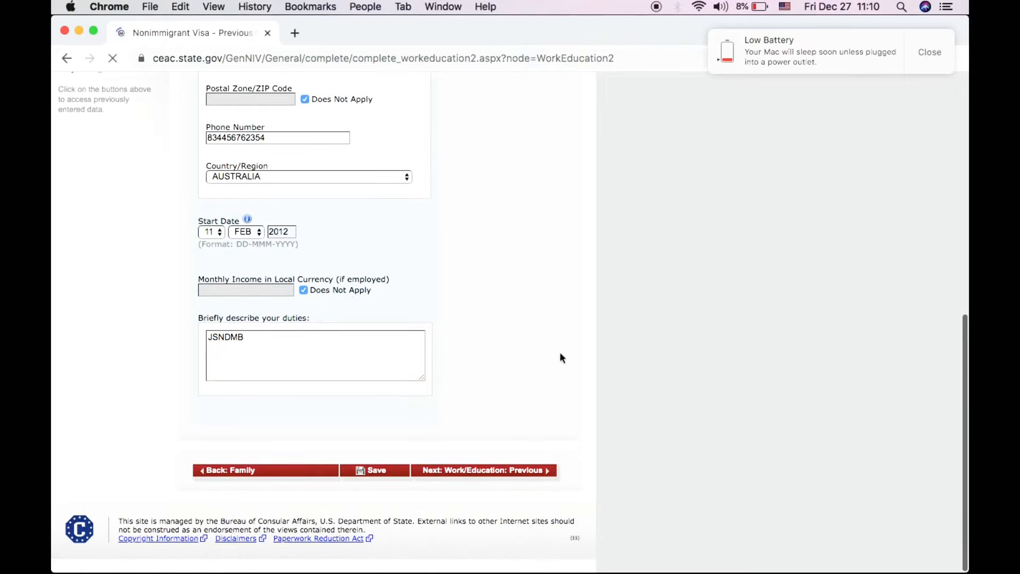
{"action": "left_click", "coordinate": [936, 69]}
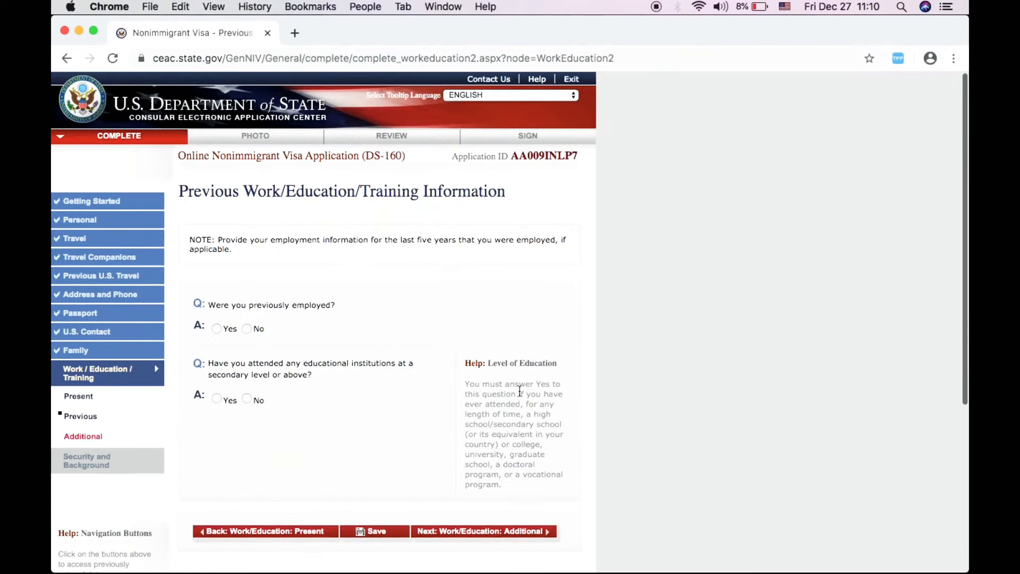
{"action": "scroll", "coordinate": [366, 453], "scroll_direction": "down", "scroll_amount": 1}
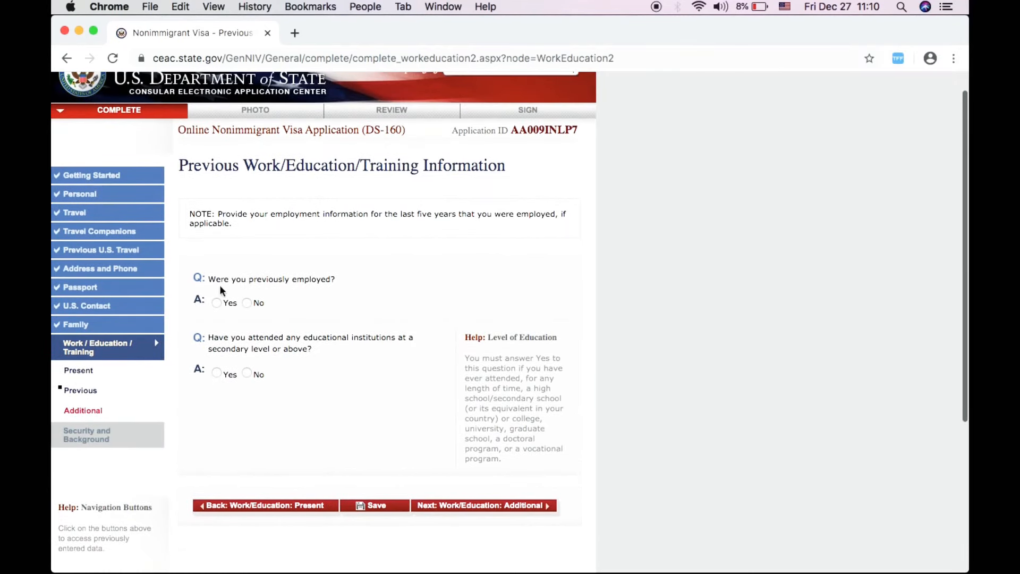
{"action": "left_click", "coordinate": [247, 303]}
- Remove the prefilled education entry and answer No to attending secondary or higher education
{"action": "scroll", "coordinate": [239, 374], "scroll_direction": "up", "scroll_amount": 1}
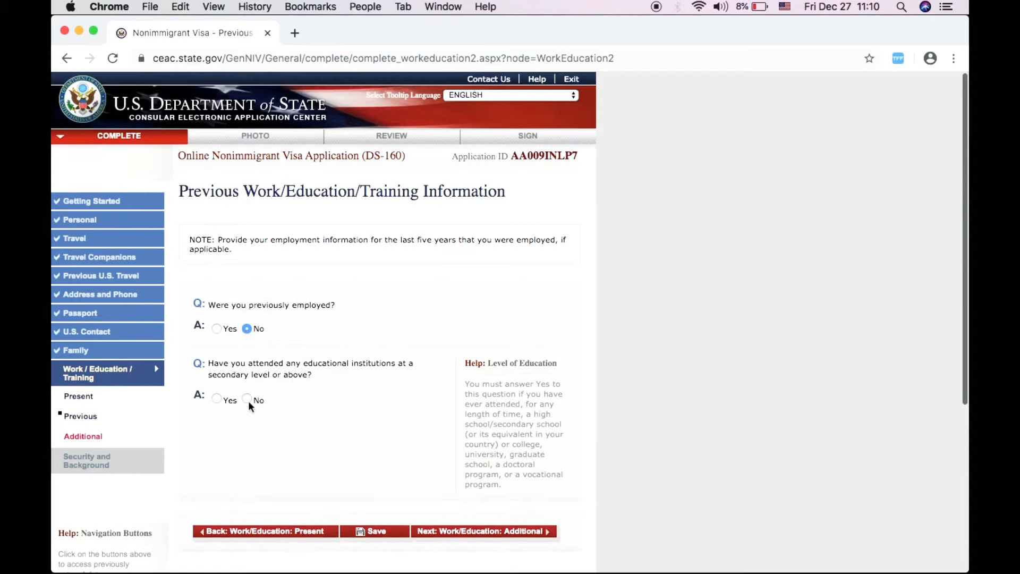
{"action": "left_click", "coordinate": [217, 399]}
{"action": "scroll", "coordinate": [281, 416], "scroll_direction": "down", "scroll_amount": 5}
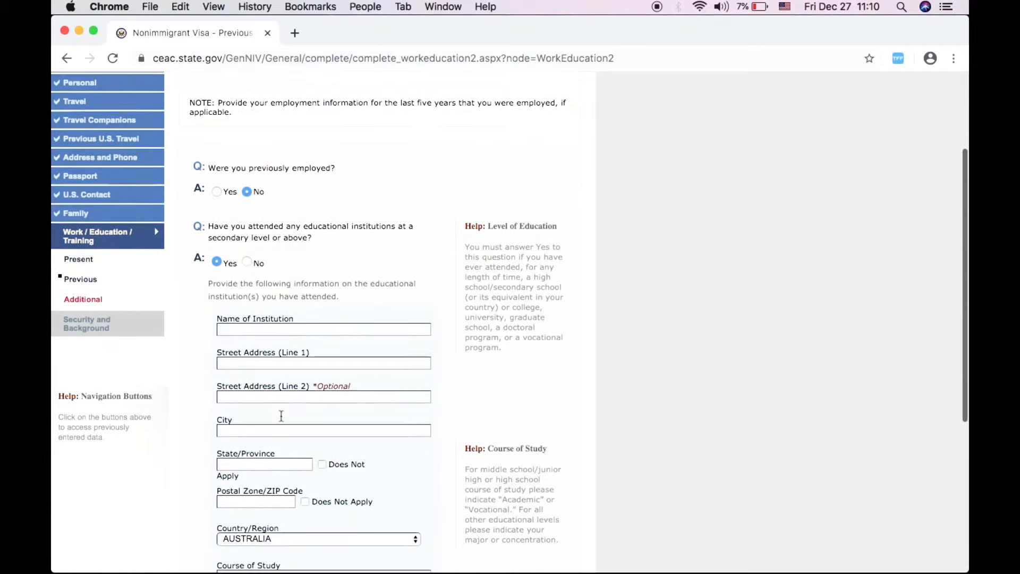
{"action": "scroll", "coordinate": [281, 415], "scroll_direction": "down", "scroll_amount": 3}
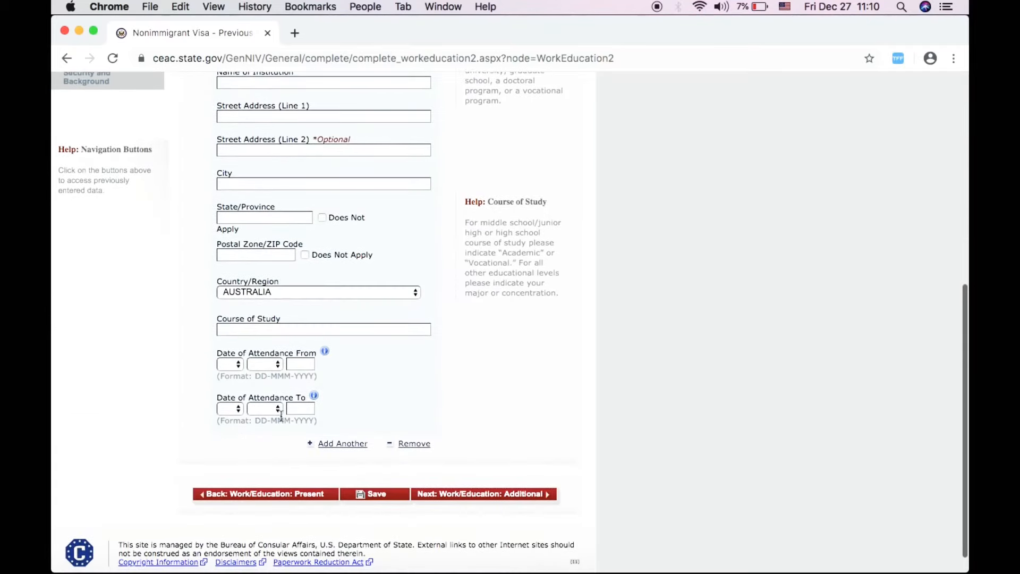
{"action": "scroll", "coordinate": [281, 416], "scroll_direction": "up", "scroll_amount": 3}
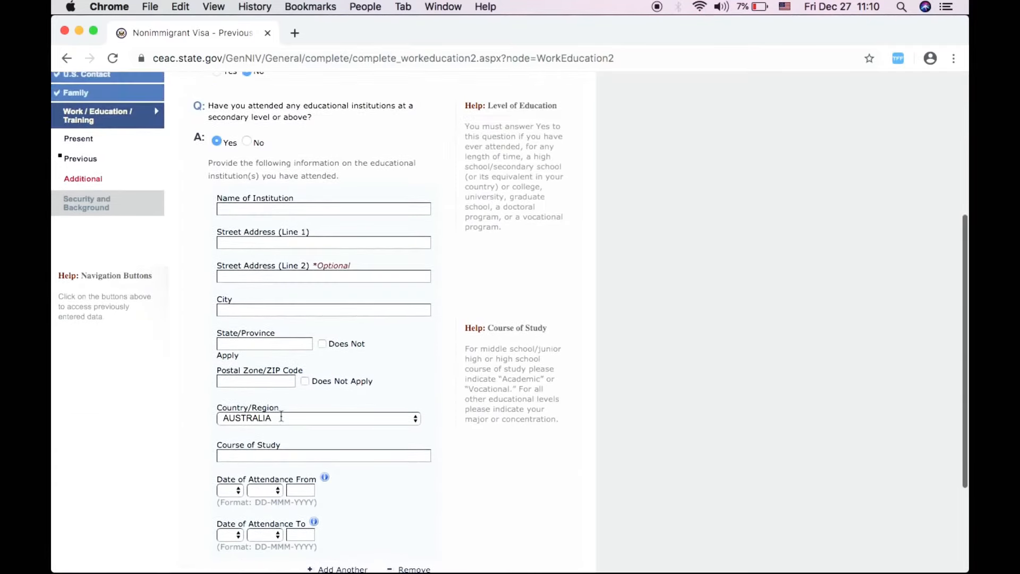
{"action": "scroll", "coordinate": [280, 415], "scroll_direction": "down", "scroll_amount": 1}
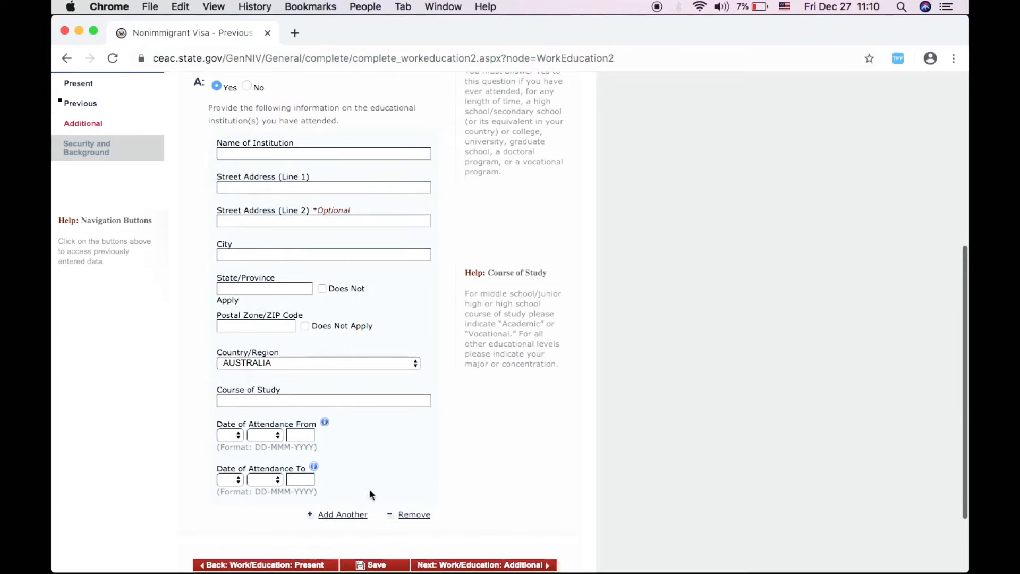
{"action": "left_click", "coordinate": [390, 517]}
{"action": "scroll", "coordinate": [383, 359], "scroll_direction": "up", "scroll_amount": 1}
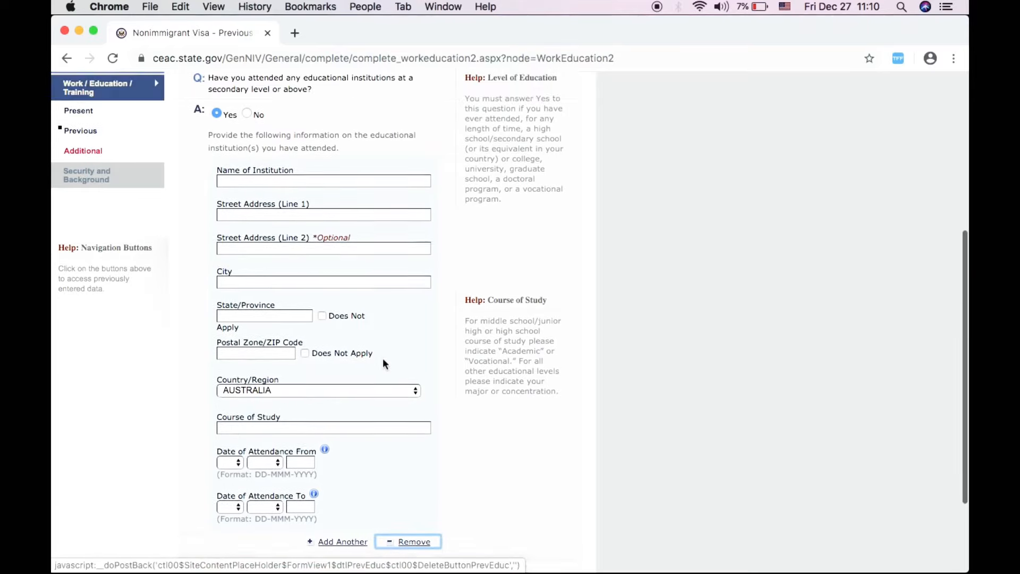
{"action": "scroll", "coordinate": [382, 358], "scroll_direction": "down", "scroll_amount": 2}
{"action": "scroll", "coordinate": [383, 358], "scroll_direction": "up", "scroll_amount": 2}
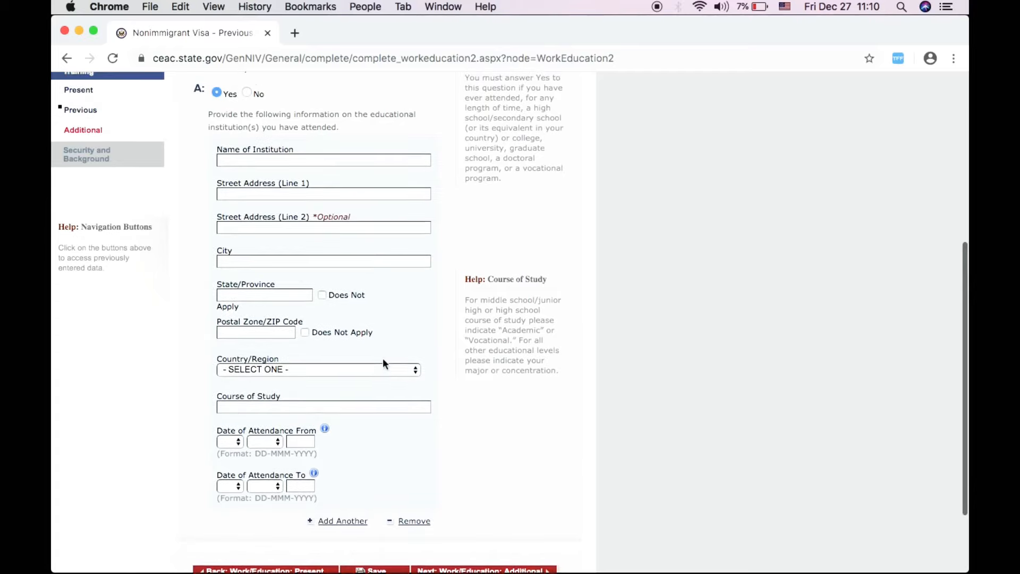
{"action": "left_click", "coordinate": [247, 200]}
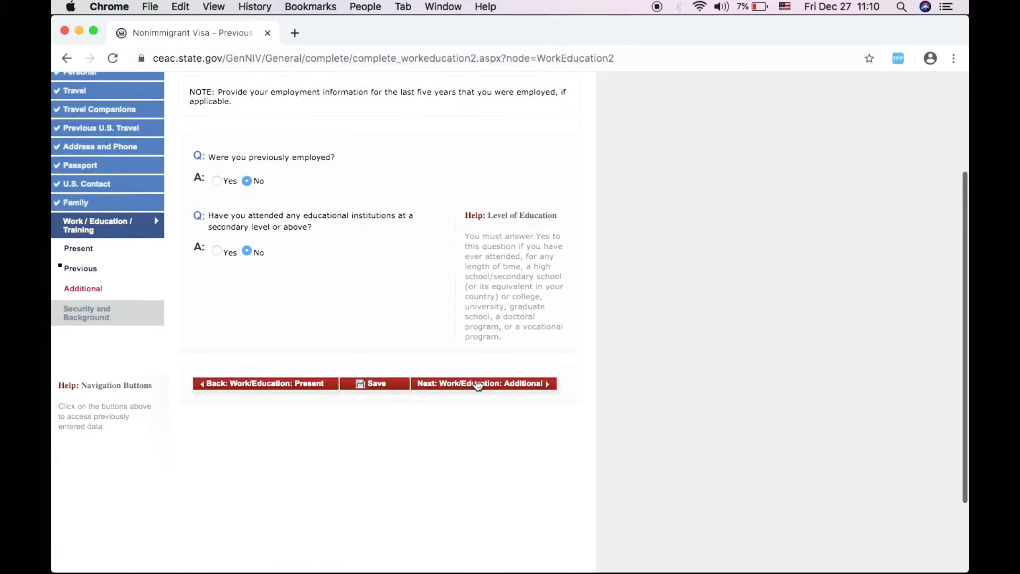
{"action": "left_click", "coordinate": [521, 385]}
- Answer No to the clan or tribe question and list ENGLISH as a spoken language
{"action": "scroll", "coordinate": [392, 301], "scroll_direction": "down", "scroll_amount": 3}
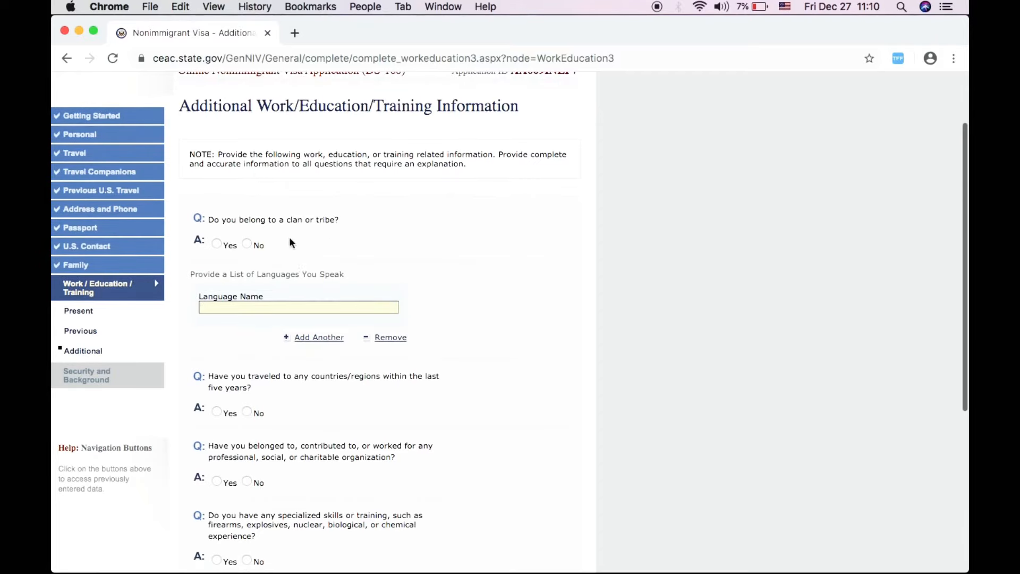
{"action": "left_click", "coordinate": [248, 244]}
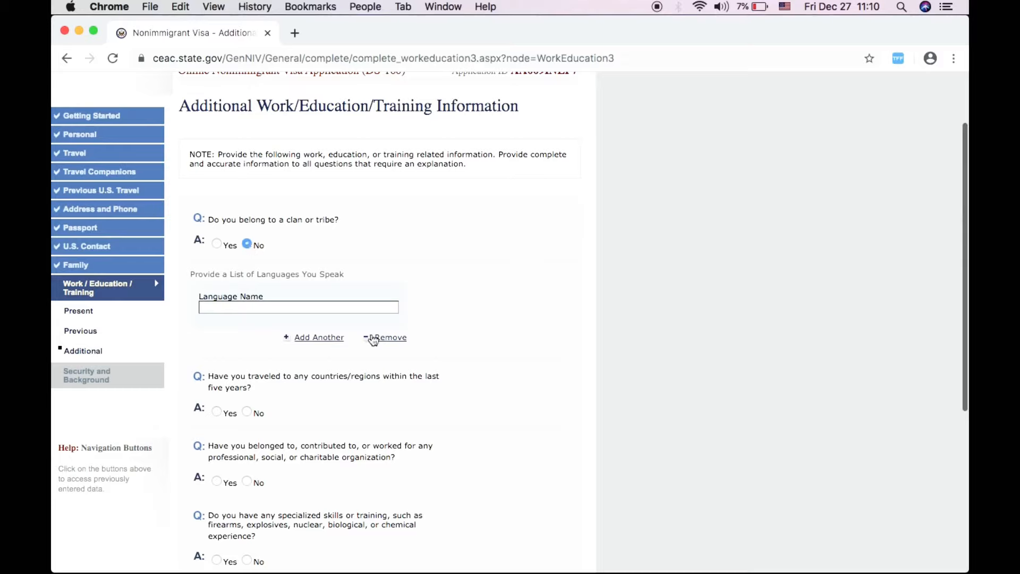
{"action": "left_click", "coordinate": [291, 307]}
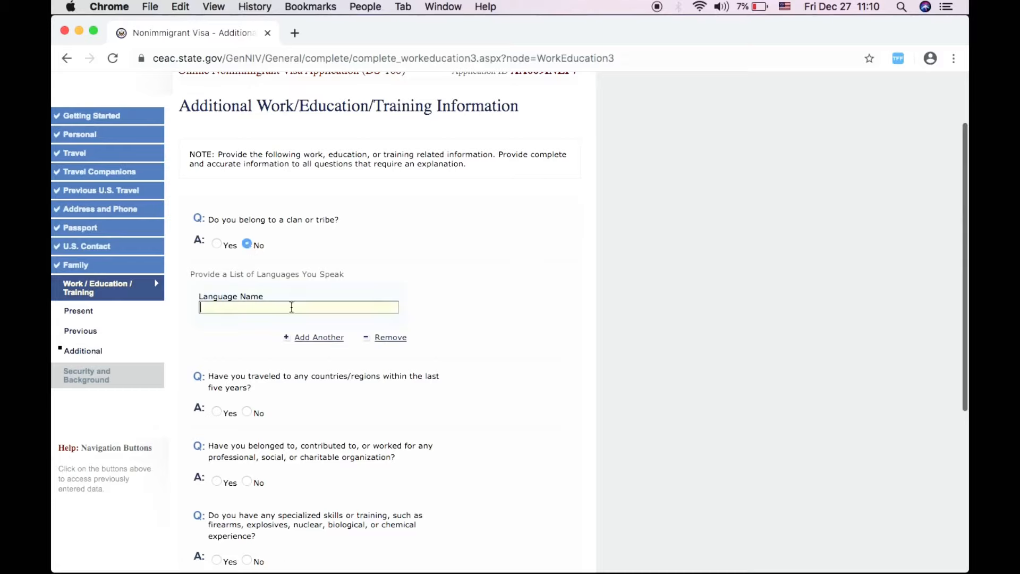
{"action": "type", "text": "ENGLISH"}
- Answer Yes to travel in the last five years, listing AUSTRALIA and CANADA
{"action": "scroll", "coordinate": [322, 372], "scroll_direction": "down", "scroll_amount": 5}
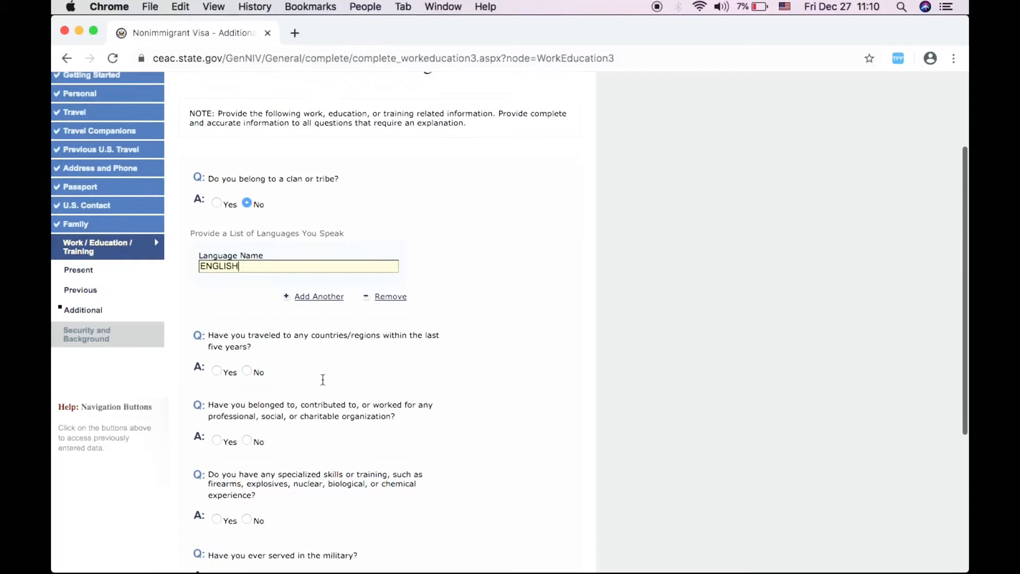
{"action": "scroll", "coordinate": [322, 379], "scroll_direction": "down", "scroll_amount": 2}
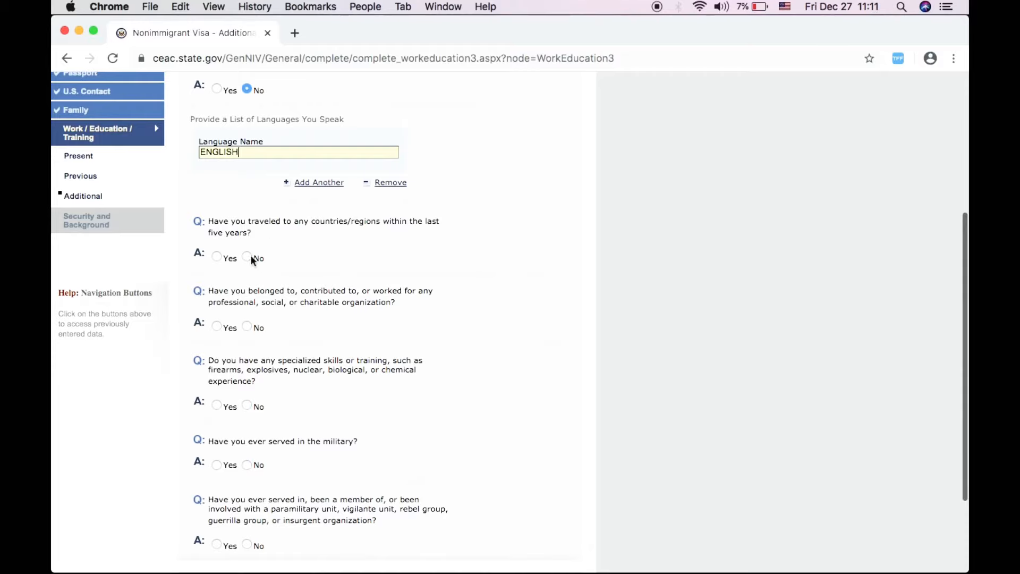
{"action": "left_click", "coordinate": [217, 258]}
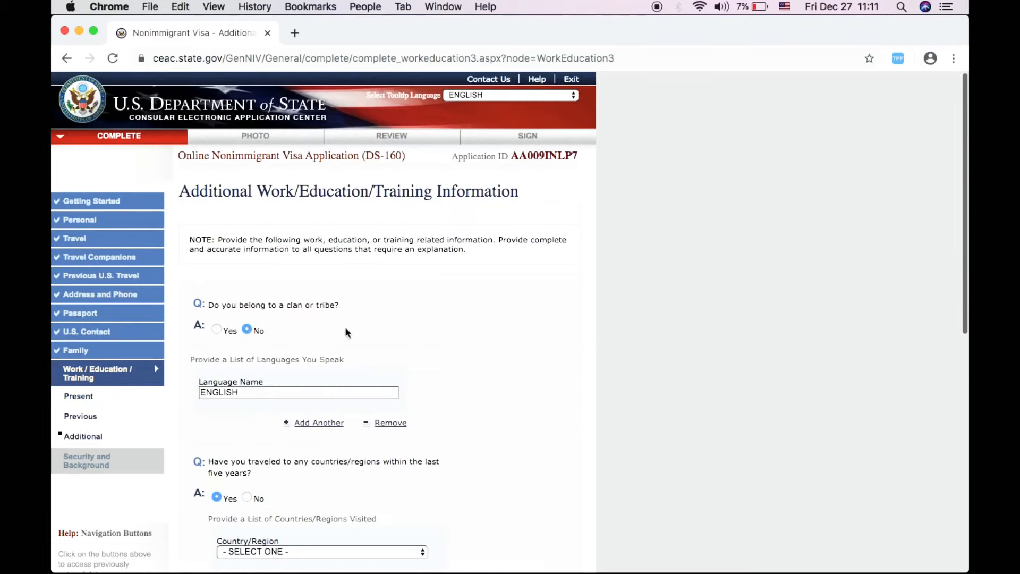
{"action": "scroll", "coordinate": [351, 321], "scroll_direction": "down", "scroll_amount": 1}
{"action": "scroll", "coordinate": [351, 320], "scroll_direction": "down", "scroll_amount": 5}
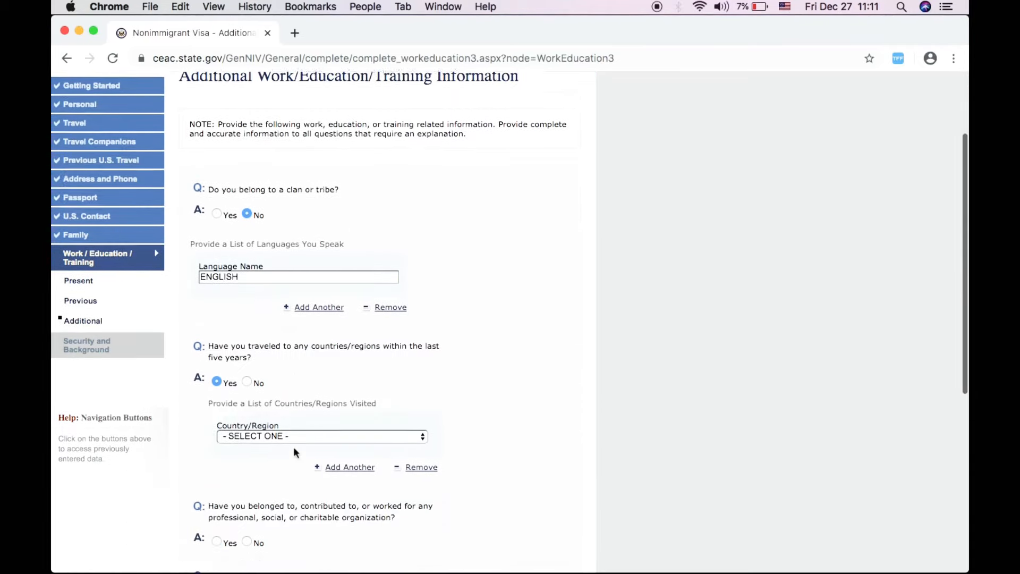
{"action": "left_click", "coordinate": [295, 416]}
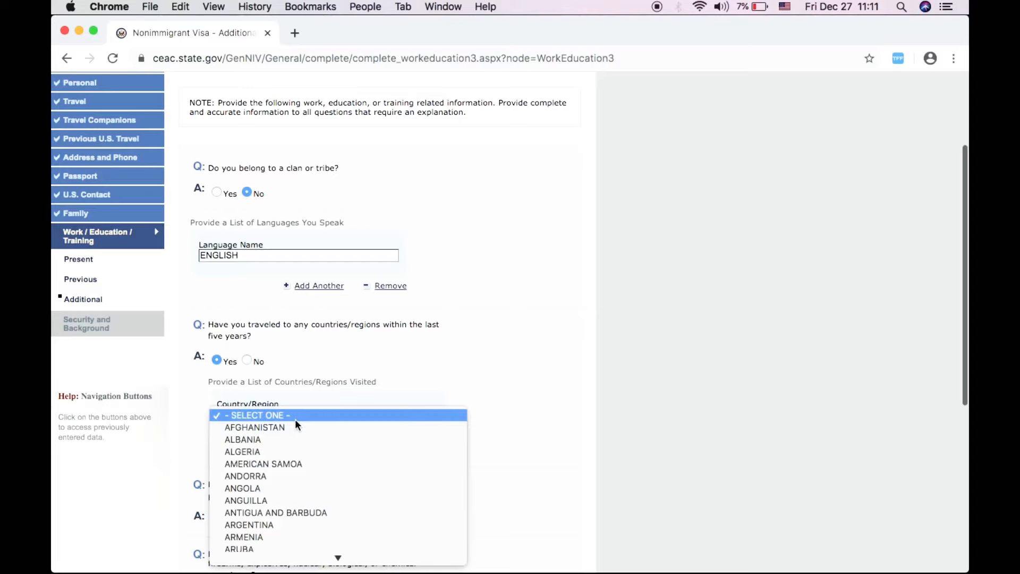
{"action": "scroll", "coordinate": [284, 518], "scroll_direction": "down", "scroll_amount": 3}
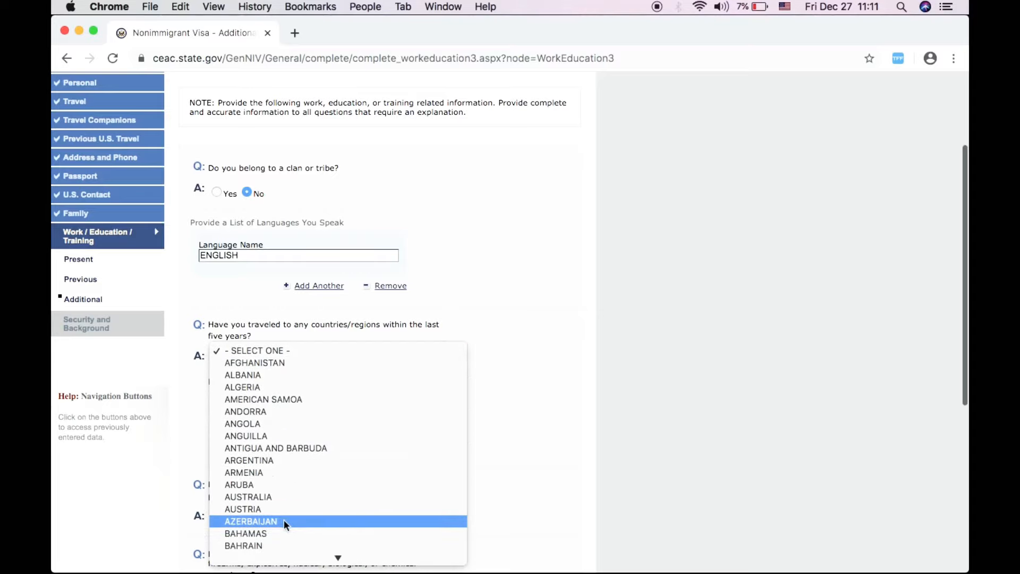
{"action": "left_click", "coordinate": [287, 497]}
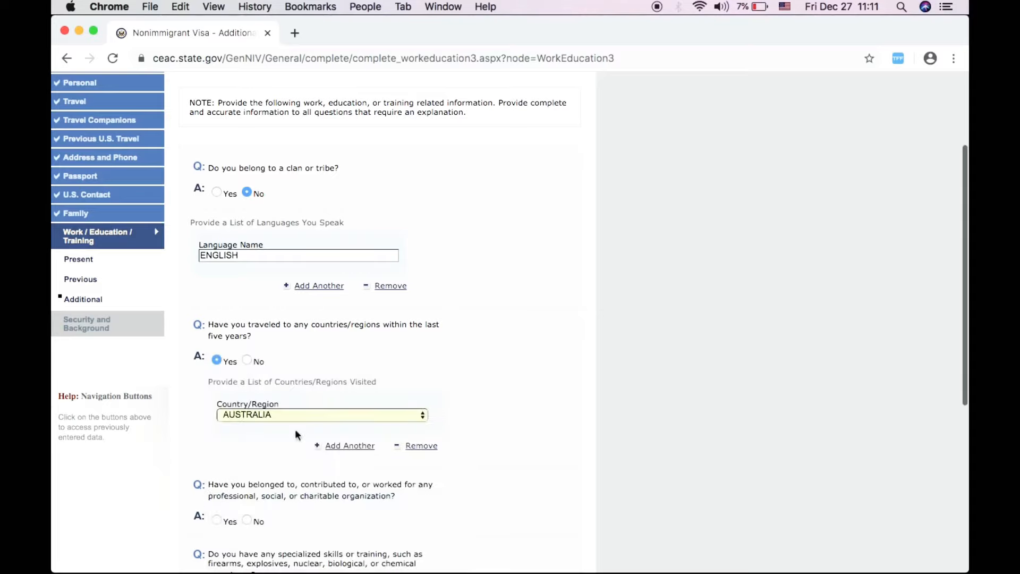
{"action": "left_click", "coordinate": [346, 447]}
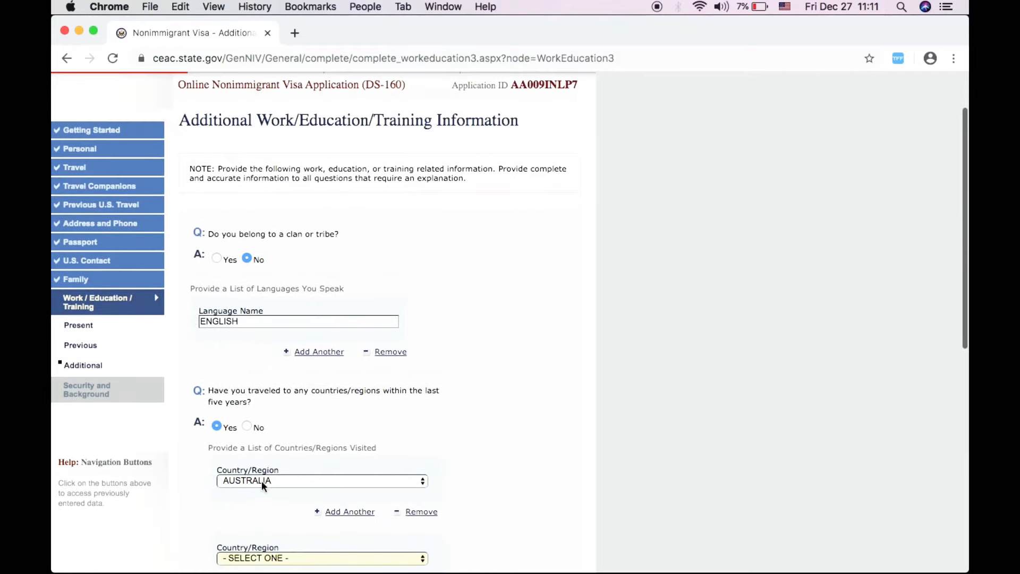
{"action": "scroll", "coordinate": [259, 496], "scroll_direction": "down", "scroll_amount": 3}
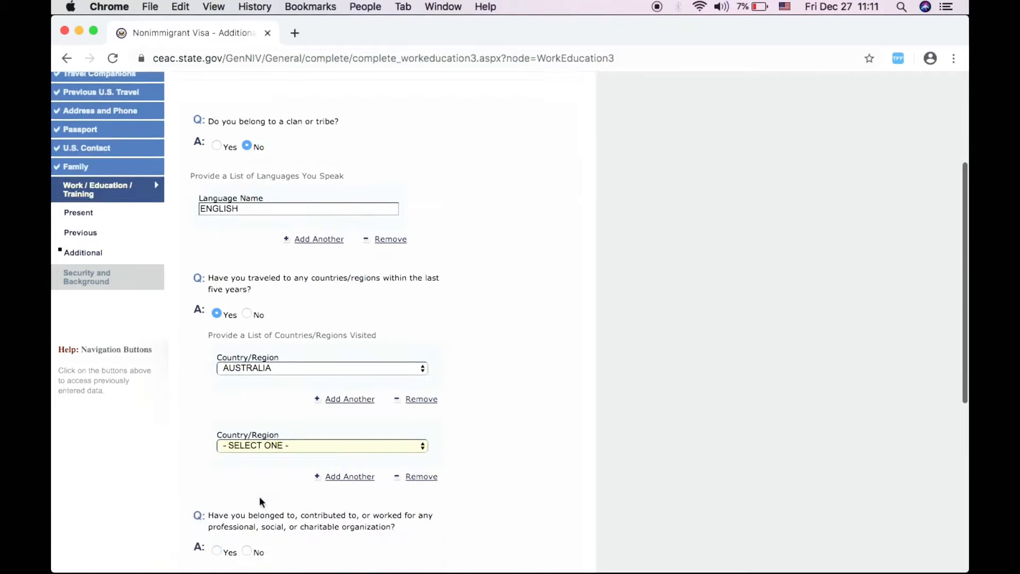
{"action": "left_click", "coordinate": [260, 444]}
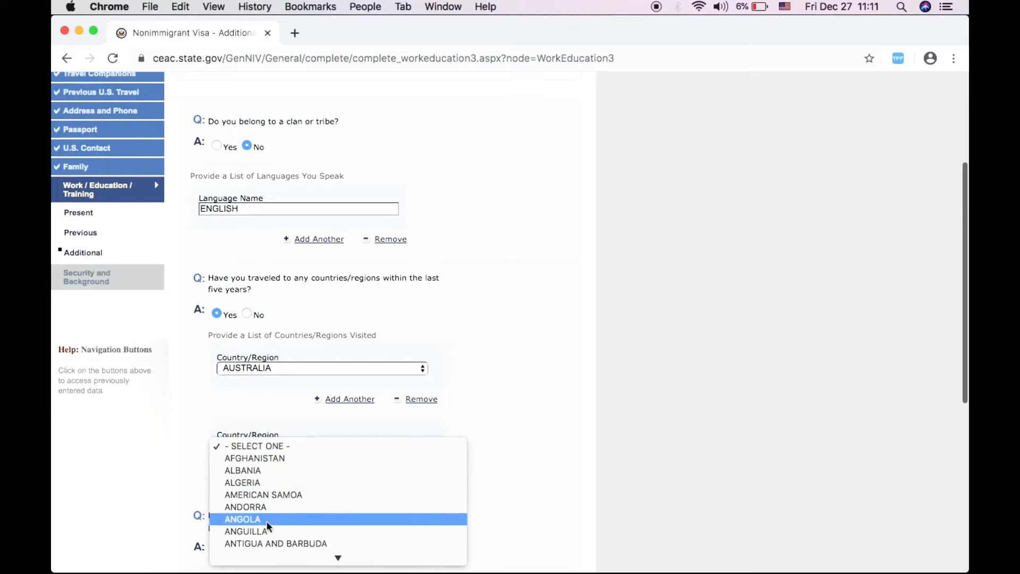
{"action": "scroll", "coordinate": [266, 534], "scroll_direction": "down", "scroll_amount": 10}
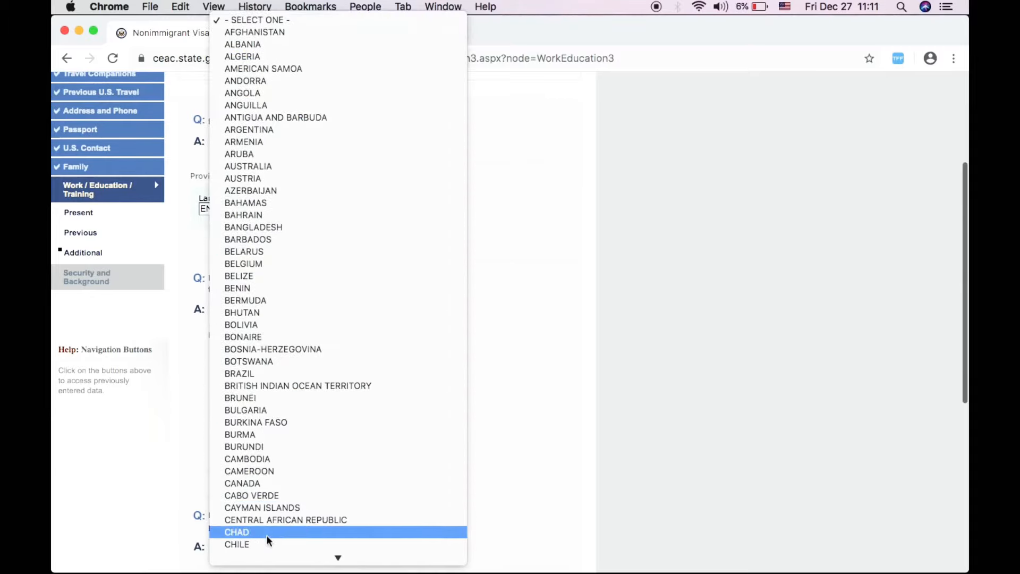
{"action": "left_click", "coordinate": [257, 484]}
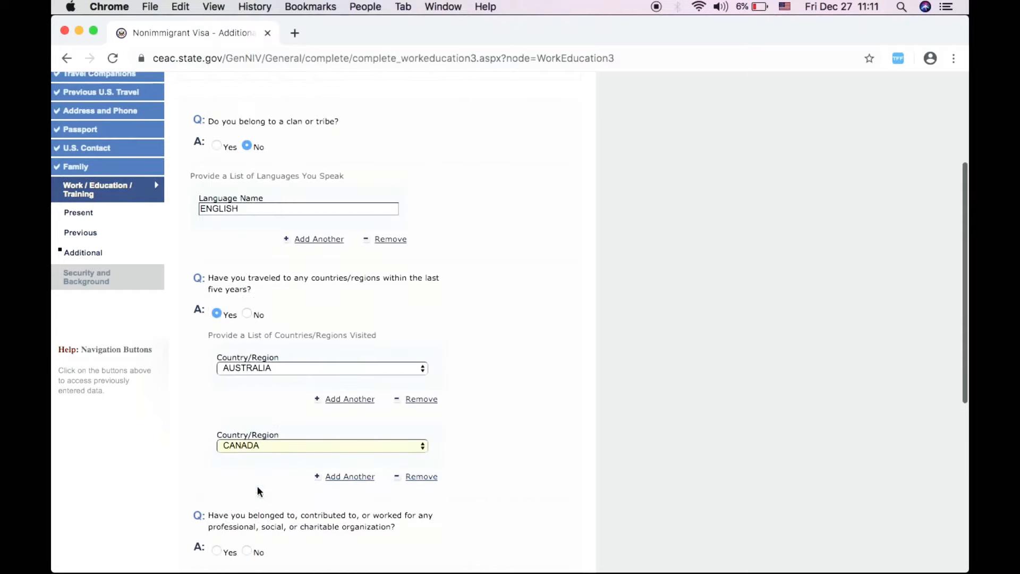
- Answer No to organization membership, specialized skills, military service and paramilitary involvement
{"action": "scroll", "coordinate": [308, 493], "scroll_direction": "down", "scroll_amount": 3}
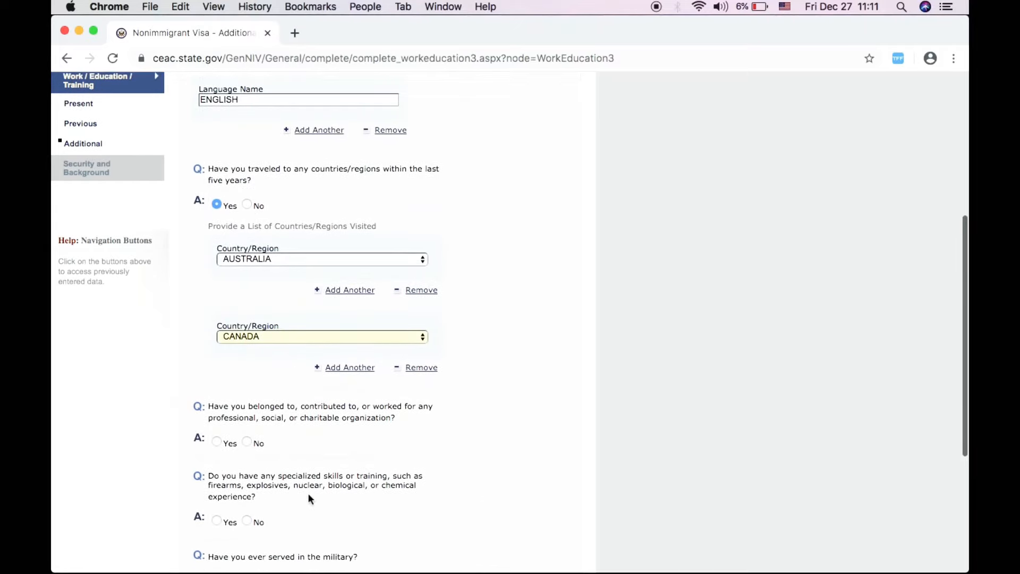
{"action": "left_click", "coordinate": [247, 441]}
{"action": "scroll", "coordinate": [303, 450], "scroll_direction": "down", "scroll_amount": 3}
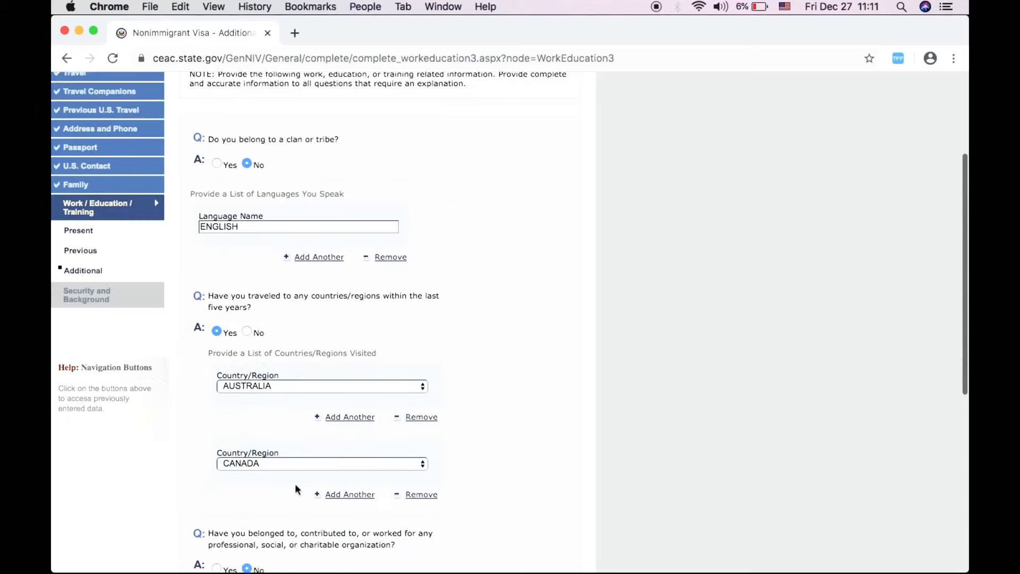
{"action": "scroll", "coordinate": [295, 484], "scroll_direction": "down", "scroll_amount": 5}
{"action": "left_click", "coordinate": [246, 405]}
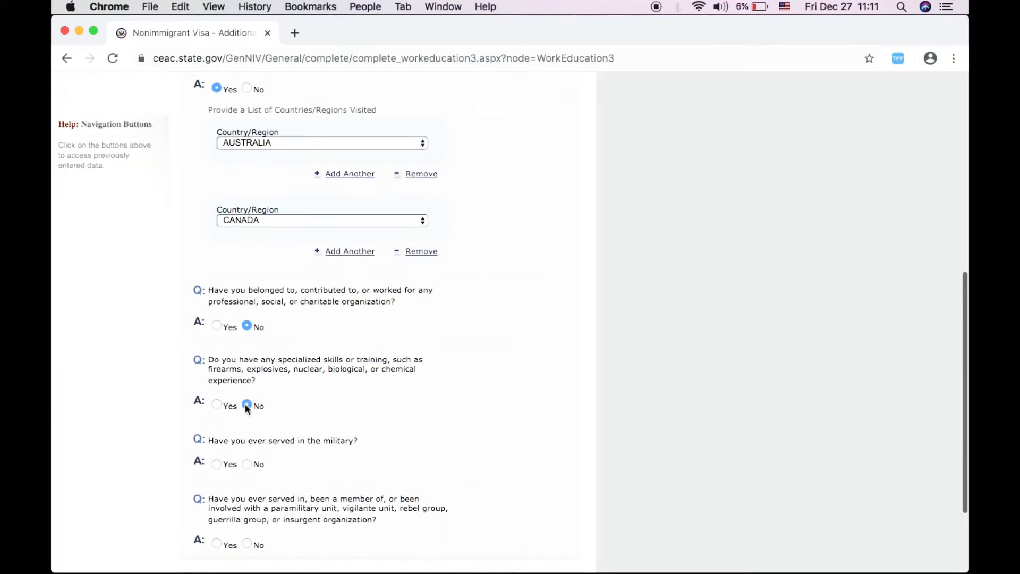
{"action": "left_click", "coordinate": [247, 464]}
{"action": "scroll", "coordinate": [276, 542], "scroll_direction": "down", "scroll_amount": 4}
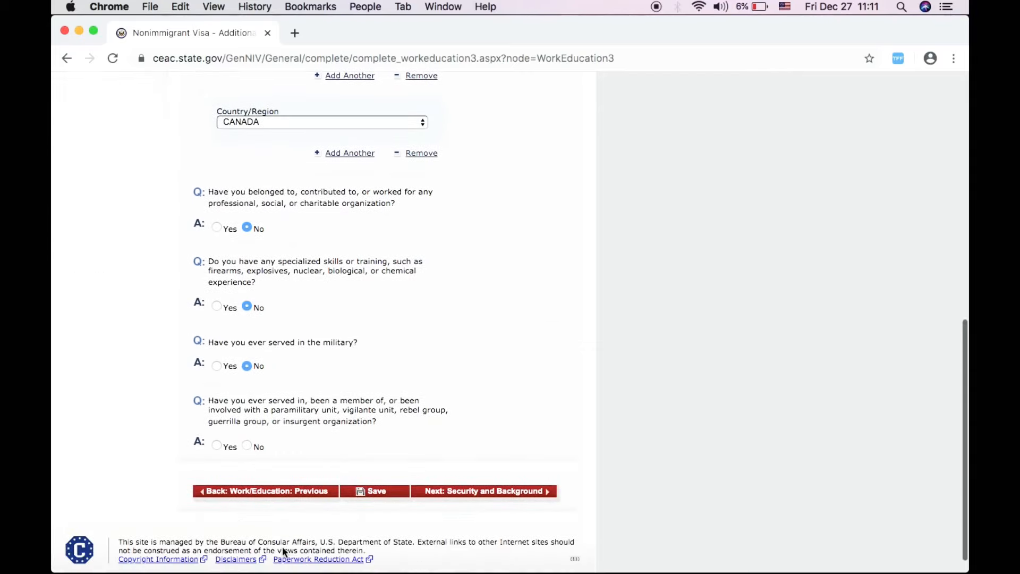
{"action": "left_click", "coordinate": [247, 445]}
{"action": "left_click", "coordinate": [445, 492]}
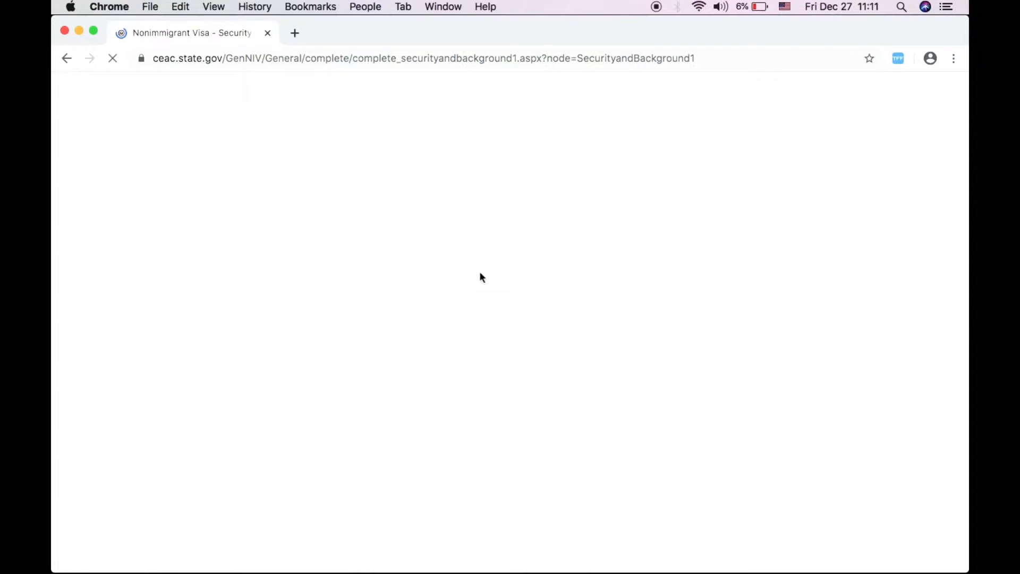
- Answer No to the communicable disease question and proceed to Security and Background Part 2
{"action": "scroll", "coordinate": [470, 353], "scroll_direction": "down", "scroll_amount": 4}
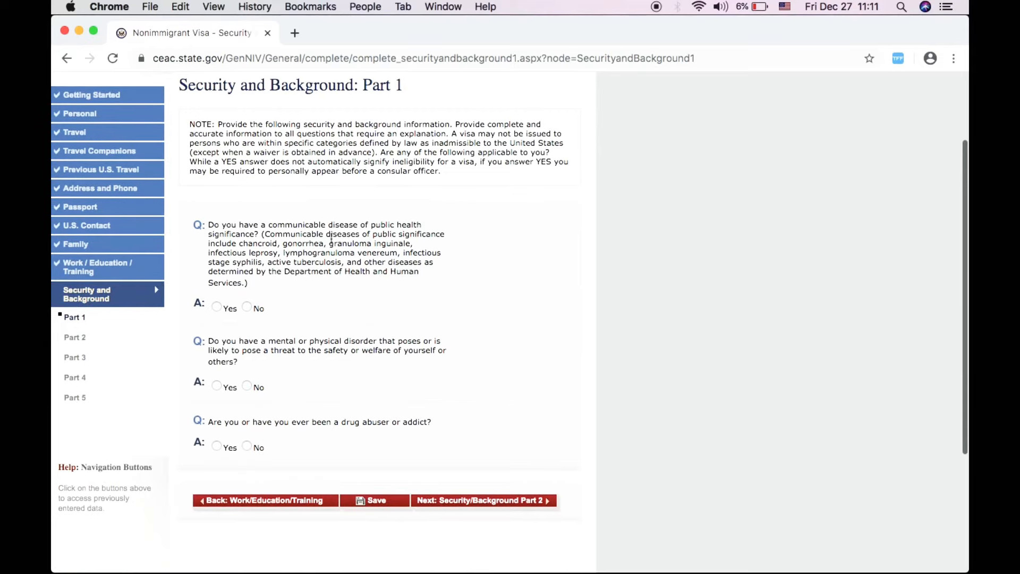
{"action": "left_click", "coordinate": [247, 307]}
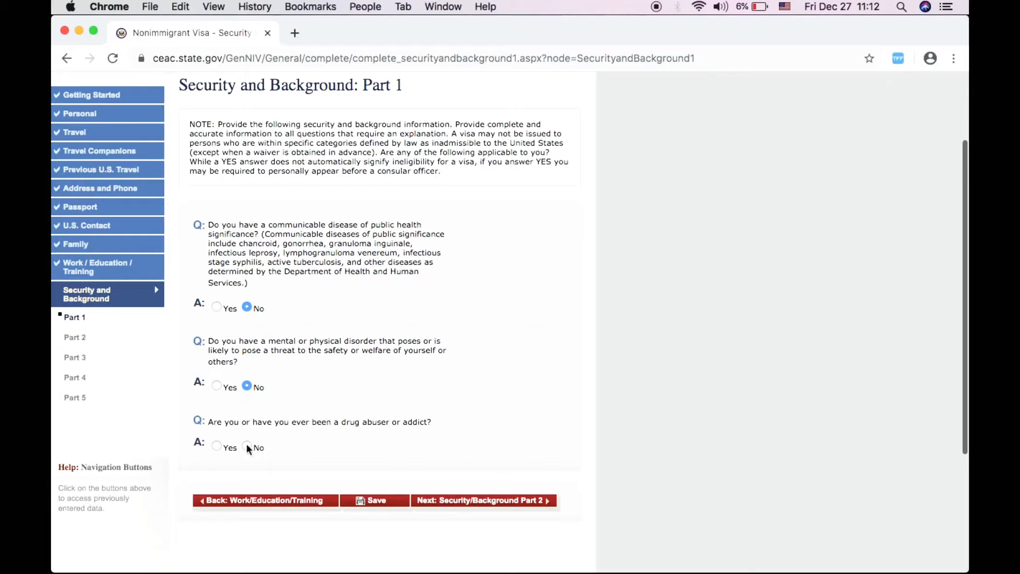
{"action": "left_click", "coordinate": [466, 500]}
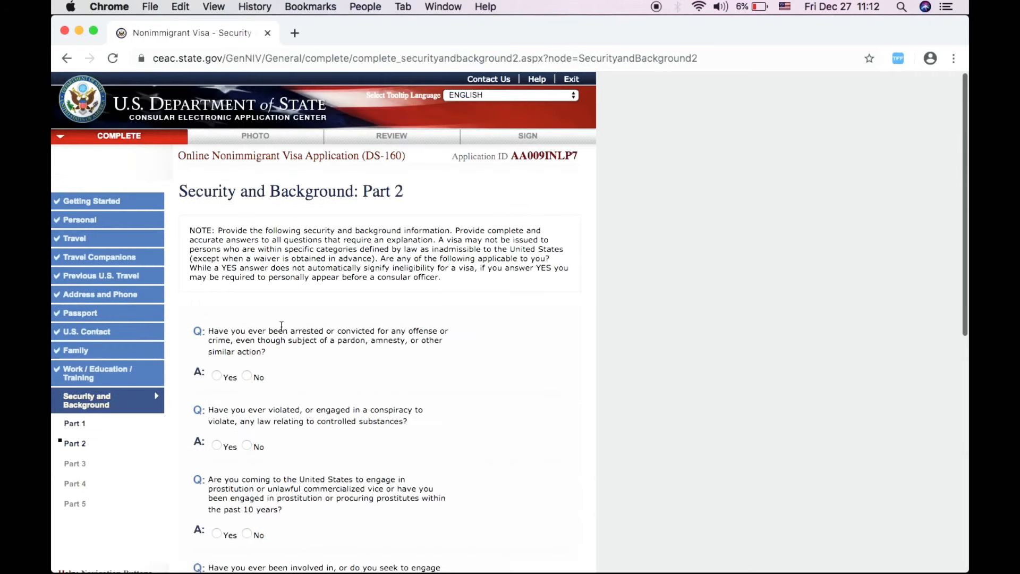
- Answer No to the arrest, prostitution, money laundering and trafficking-aid questions, then go to Part 3
{"action": "scroll", "coordinate": [378, 385], "scroll_direction": "down", "scroll_amount": 2}
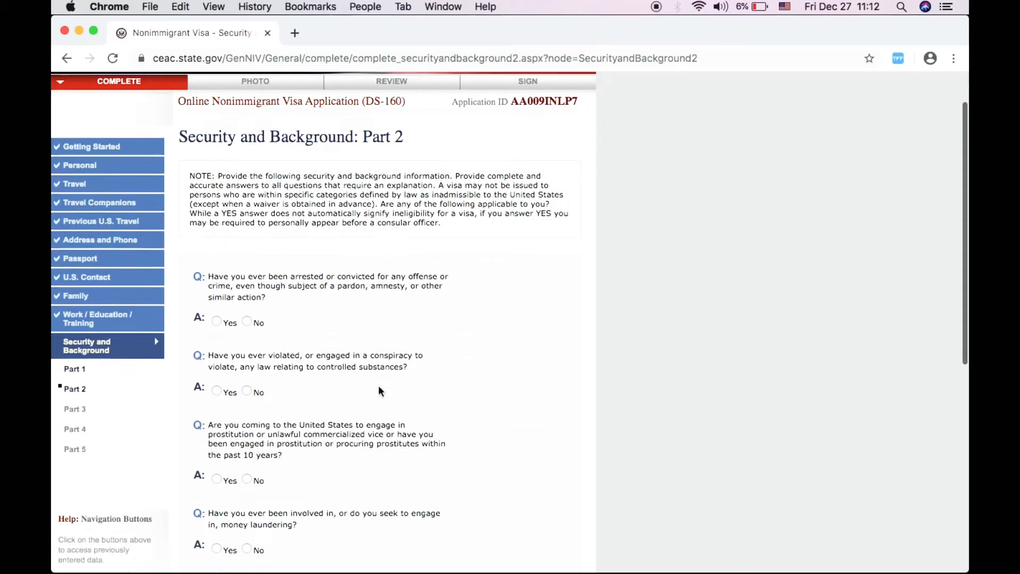
{"action": "left_click", "coordinate": [246, 320]}
{"action": "scroll", "coordinate": [299, 465], "scroll_direction": "down", "scroll_amount": 3}
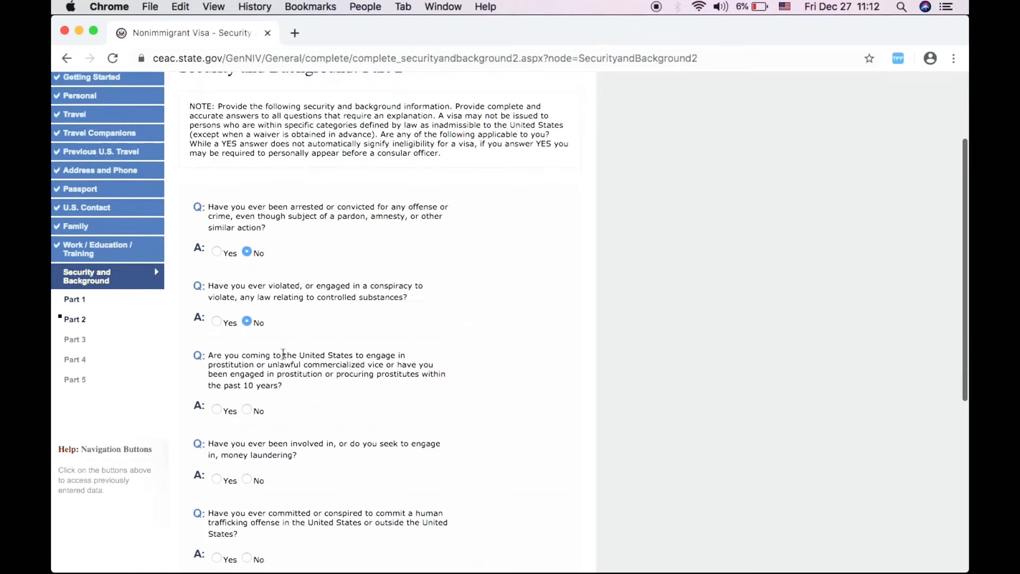
{"action": "left_click", "coordinate": [247, 409]}
{"action": "scroll", "coordinate": [306, 465], "scroll_direction": "down", "scroll_amount": 3}
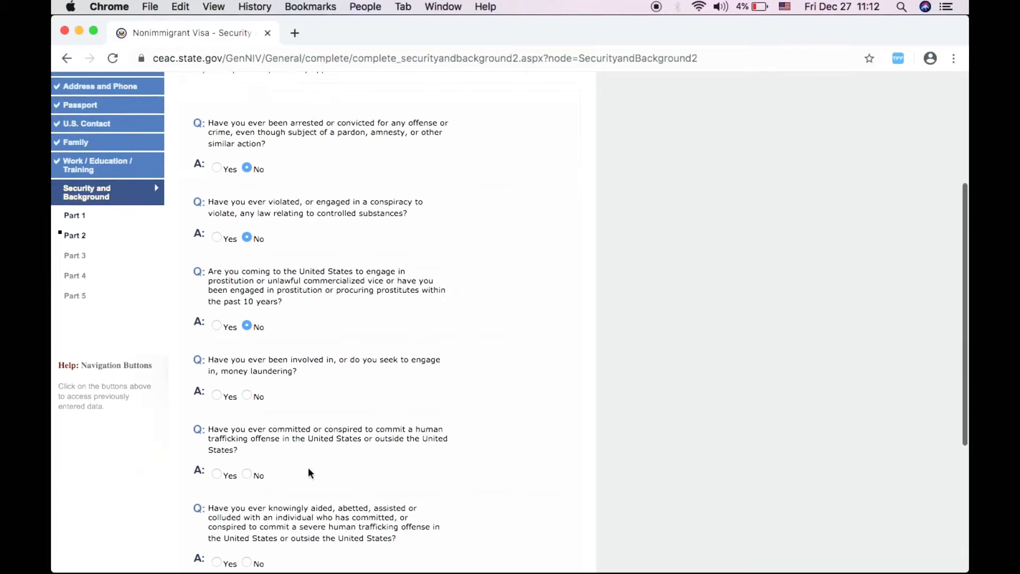
{"action": "left_click", "coordinate": [247, 394]}
{"action": "scroll", "coordinate": [255, 398], "scroll_direction": "down", "scroll_amount": 3}
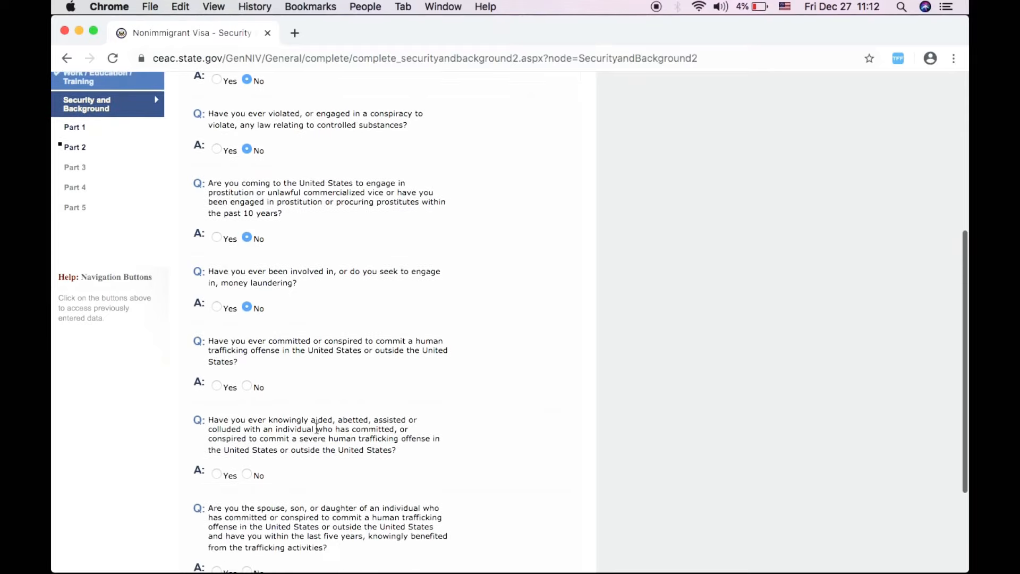
{"action": "left_click", "coordinate": [246, 472]}
{"action": "scroll", "coordinate": [310, 474], "scroll_direction": "down", "scroll_amount": 5}
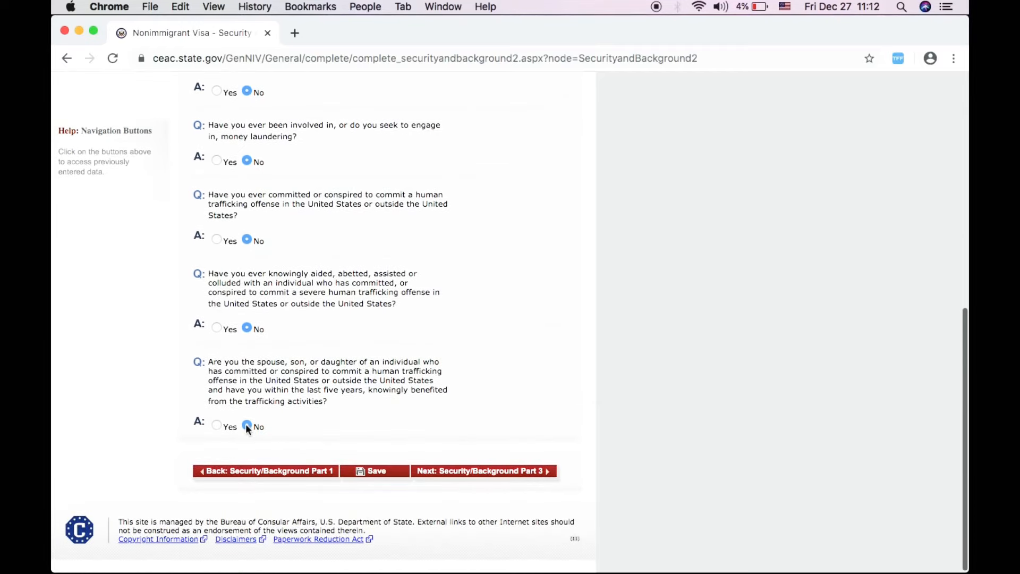
{"action": "left_click", "coordinate": [492, 475]}
{"action": "scroll", "coordinate": [372, 345], "scroll_direction": "down", "scroll_amount": 2}
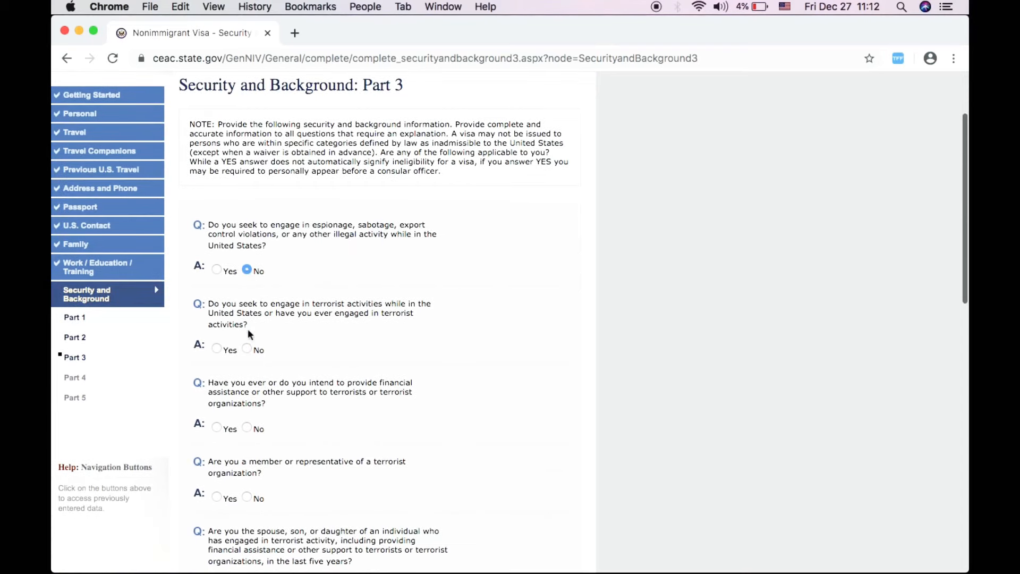
- Answer No to the terrorist activities, terrorist membership, terrorist relative and genocide questions
{"action": "left_click", "coordinate": [246, 349]}
{"action": "scroll", "coordinate": [294, 435], "scroll_direction": "down", "scroll_amount": 3}
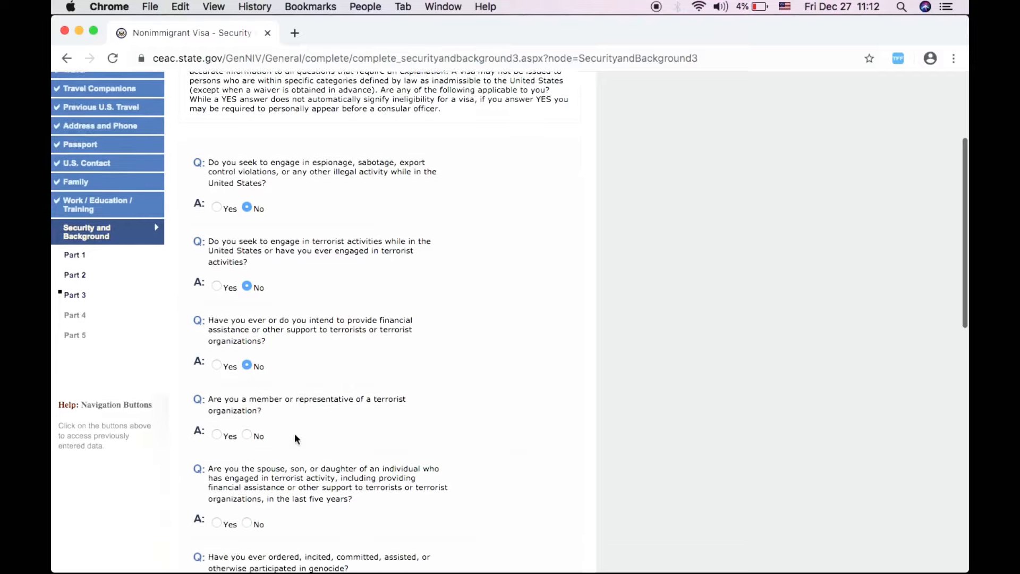
{"action": "left_click", "coordinate": [245, 428]}
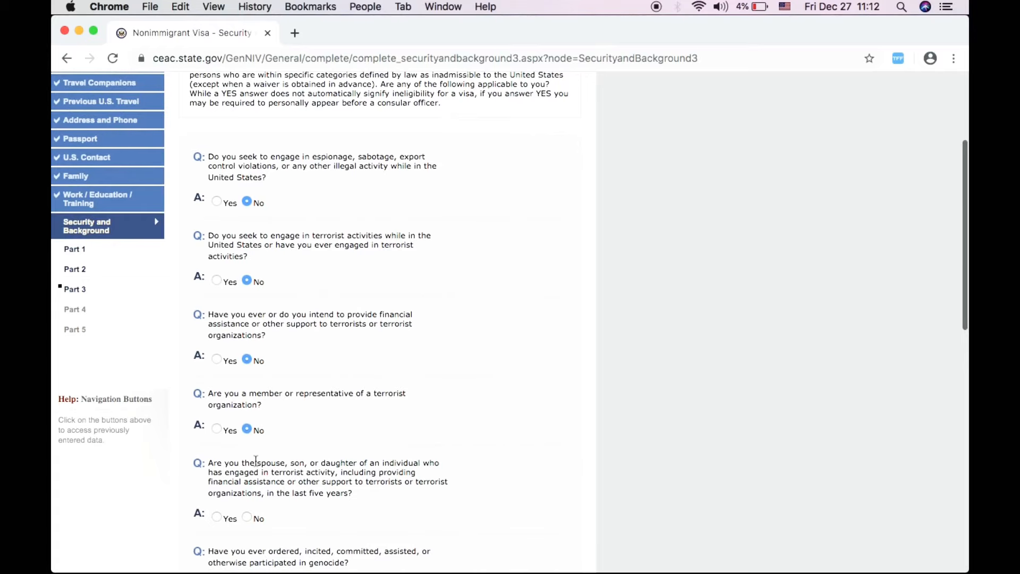
{"action": "scroll", "coordinate": [250, 455], "scroll_direction": "down", "scroll_amount": 3}
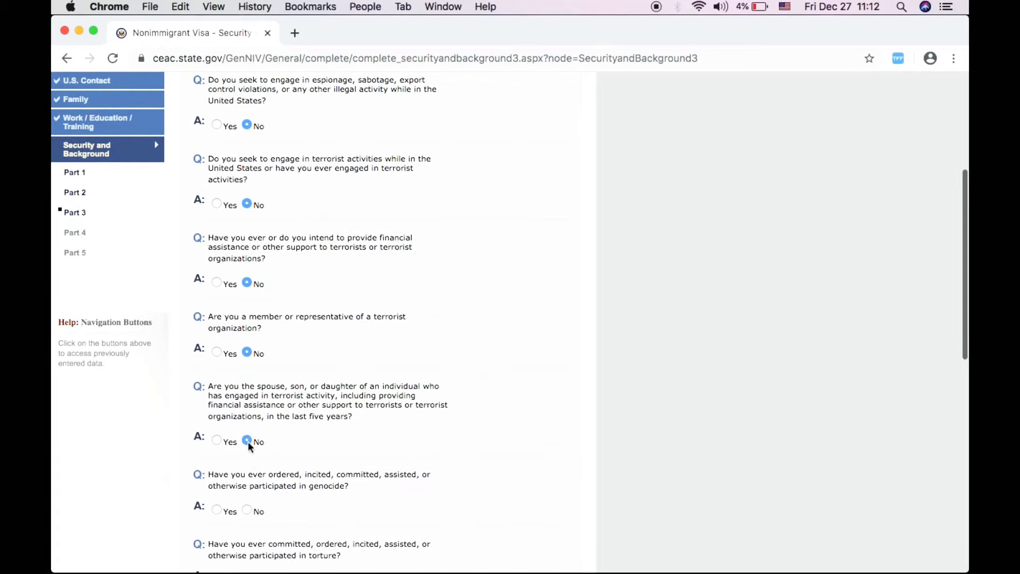
{"action": "left_click", "coordinate": [248, 440]}
{"action": "left_click", "coordinate": [247, 509]}
- Answer No to extrajudicial killings, religious freedom, population controls and organ transplantation questions
{"action": "scroll", "coordinate": [328, 508], "scroll_direction": "down", "scroll_amount": 7}
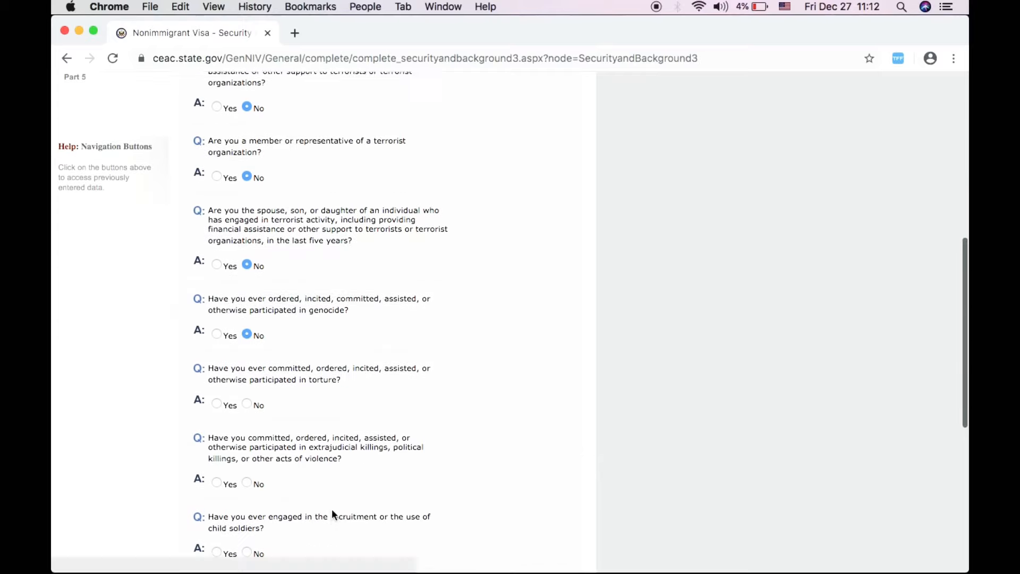
{"action": "left_click", "coordinate": [247, 478]}
{"action": "scroll", "coordinate": [247, 476], "scroll_direction": "down", "scroll_amount": 4}
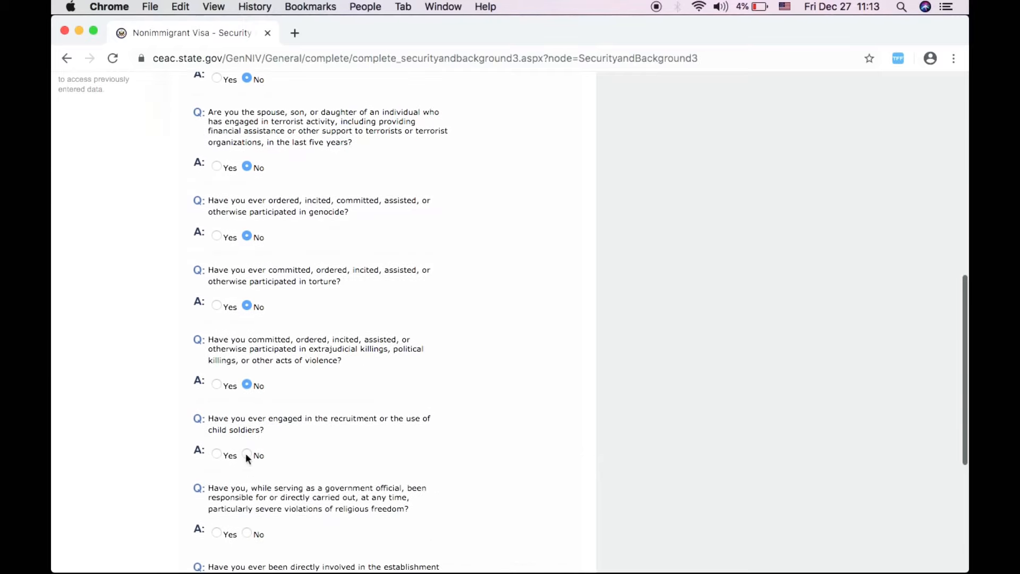
{"action": "left_click", "coordinate": [247, 533]}
{"action": "scroll", "coordinate": [283, 535], "scroll_direction": "down", "scroll_amount": 5}
{"action": "left_click", "coordinate": [247, 510]}
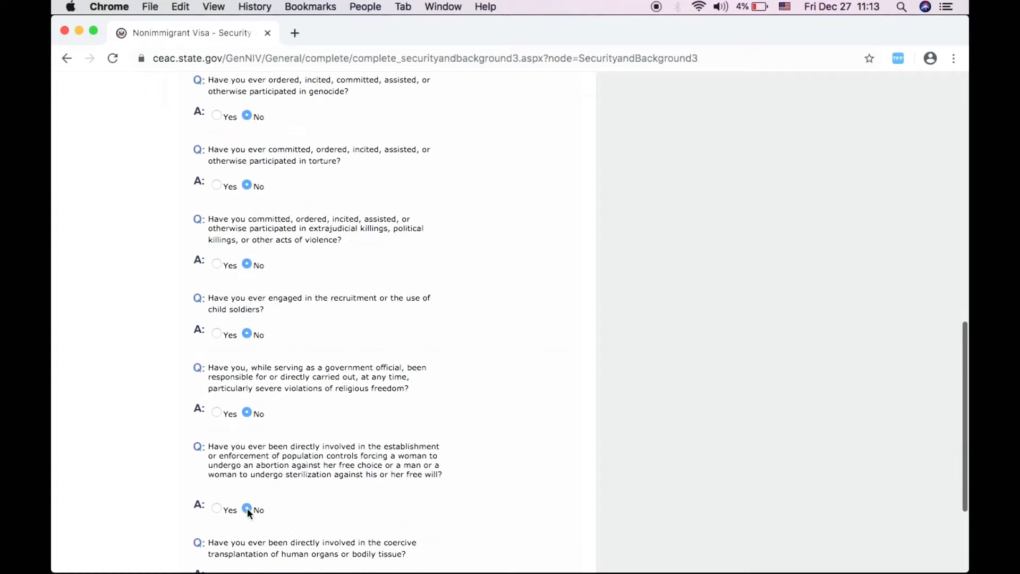
{"action": "scroll", "coordinate": [266, 518], "scroll_direction": "down", "scroll_amount": 3}
{"action": "scroll", "coordinate": [268, 510], "scroll_direction": "down", "scroll_amount": 3}
{"action": "left_click", "coordinate": [247, 450]}
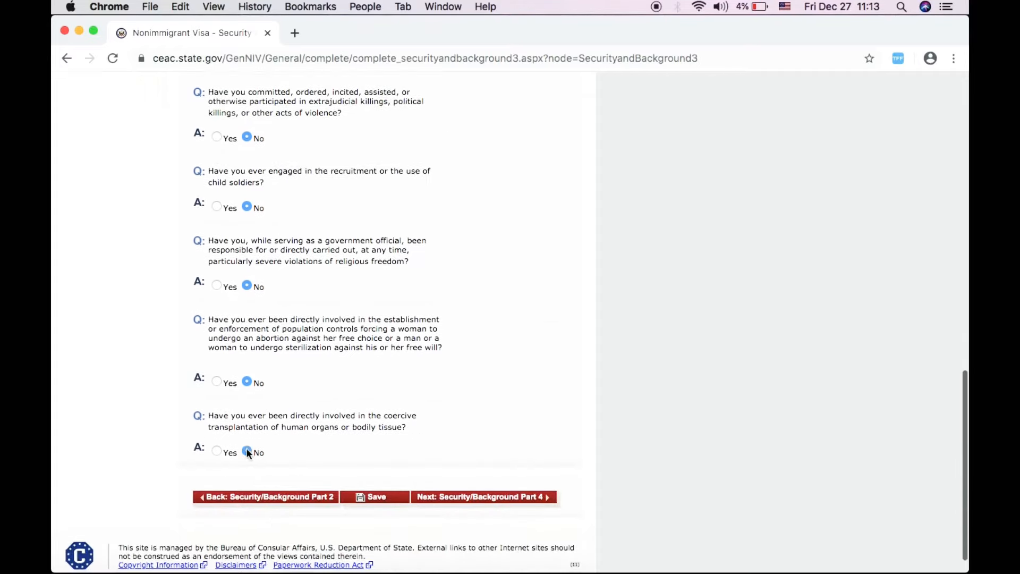
{"action": "left_click", "coordinate": [445, 499]}
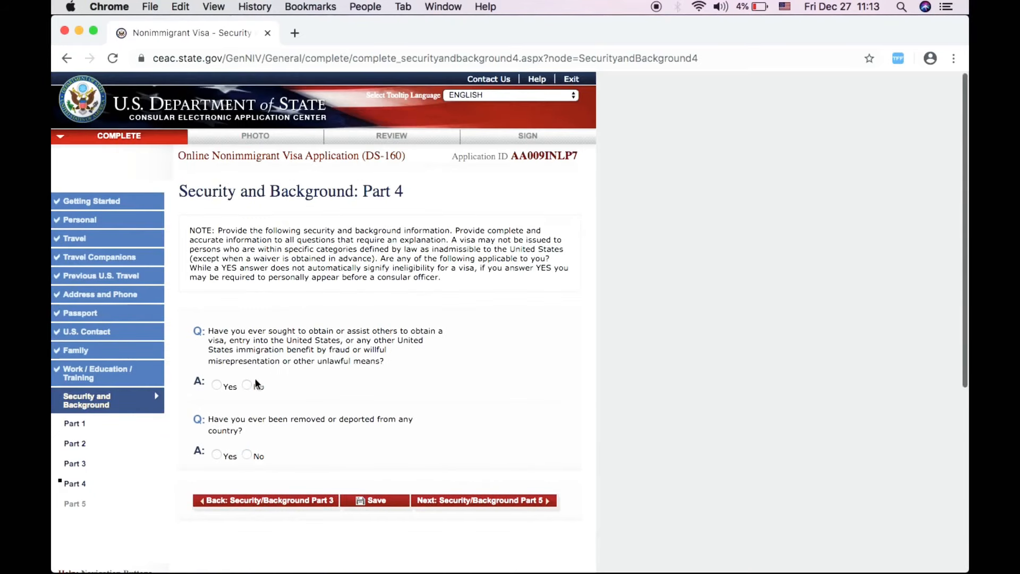
- Answer No to the Part 4 deportation question and the Part 5 custody and citizenship questions
{"action": "left_click", "coordinate": [246, 454]}
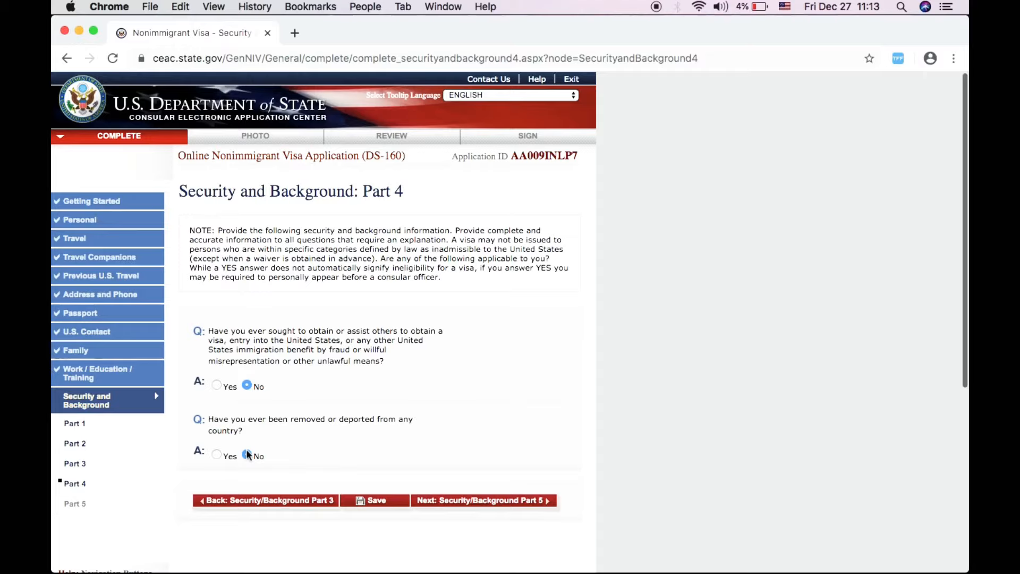
{"action": "left_click", "coordinate": [466, 502]}
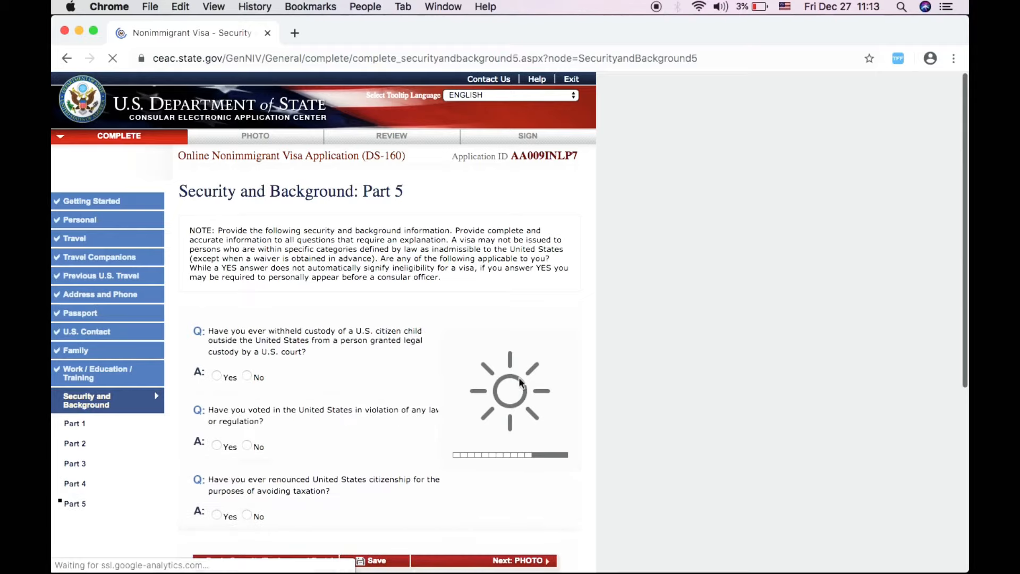
{"action": "scroll", "coordinate": [523, 481], "scroll_direction": "down", "scroll_amount": 3}
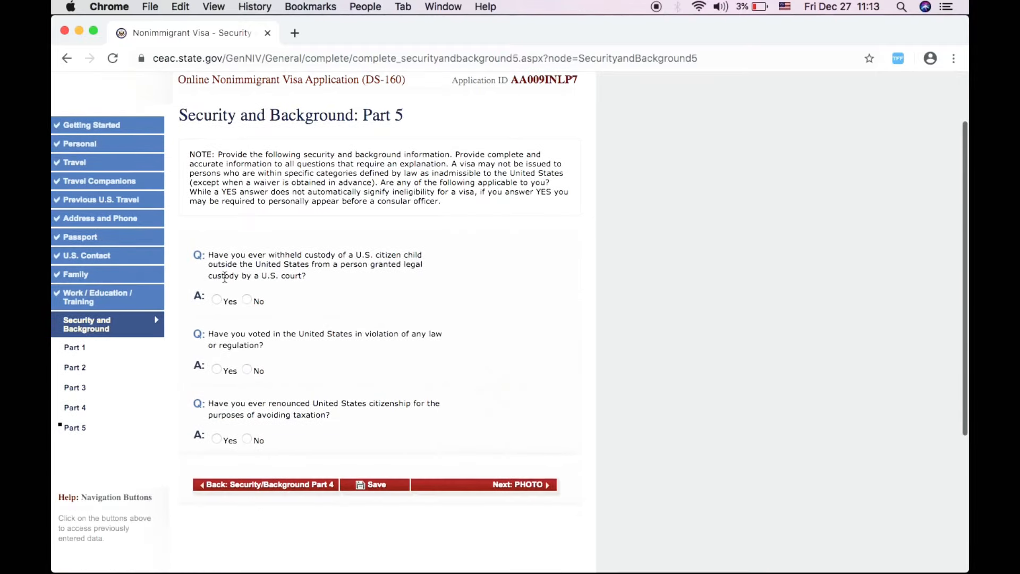
{"action": "left_click", "coordinate": [247, 299]}
{"action": "left_click", "coordinate": [247, 440]}
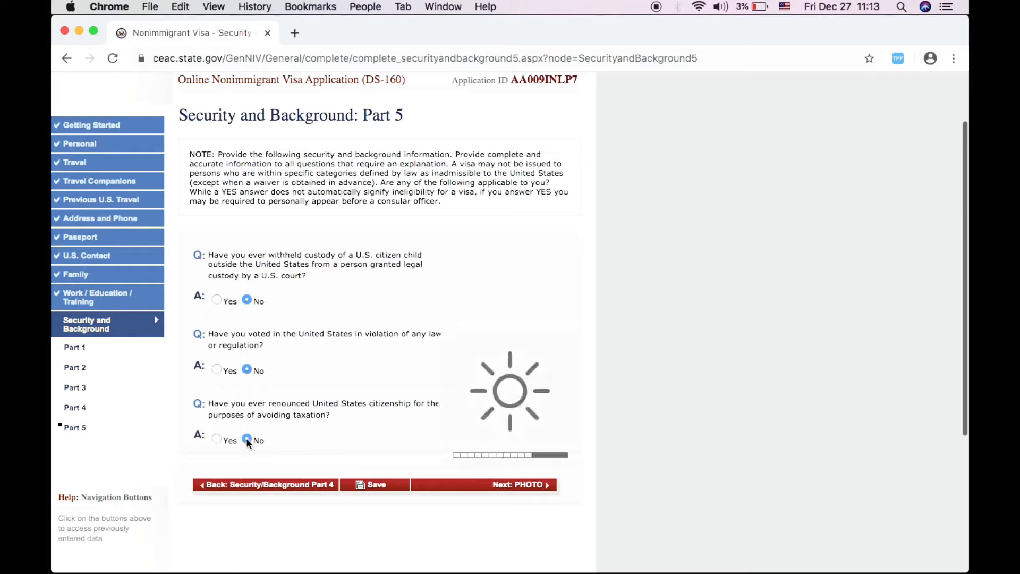
{"action": "left_click", "coordinate": [462, 488]}
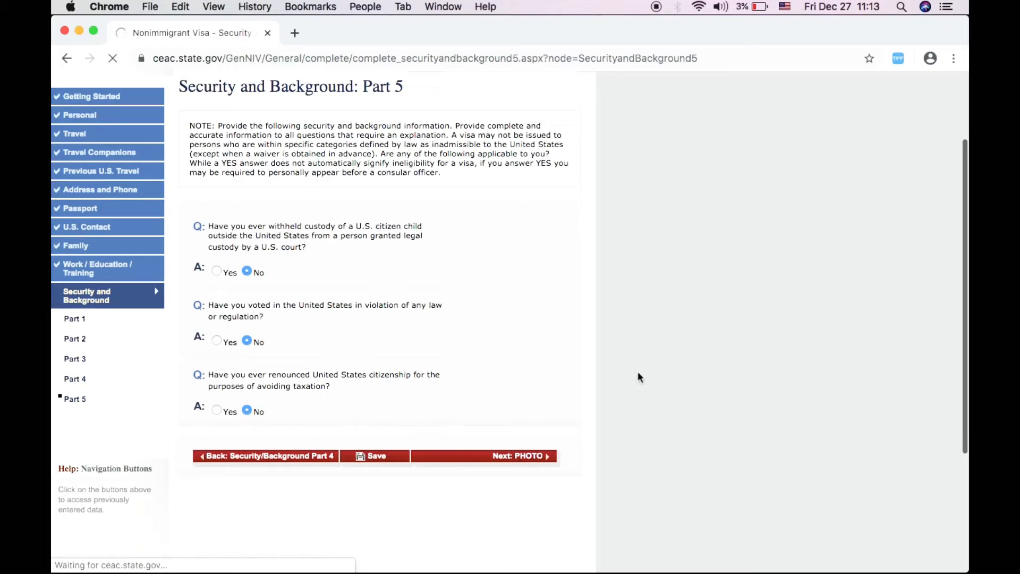
{"action": "scroll", "coordinate": [637, 373], "scroll_direction": "down", "scroll_amount": 3}
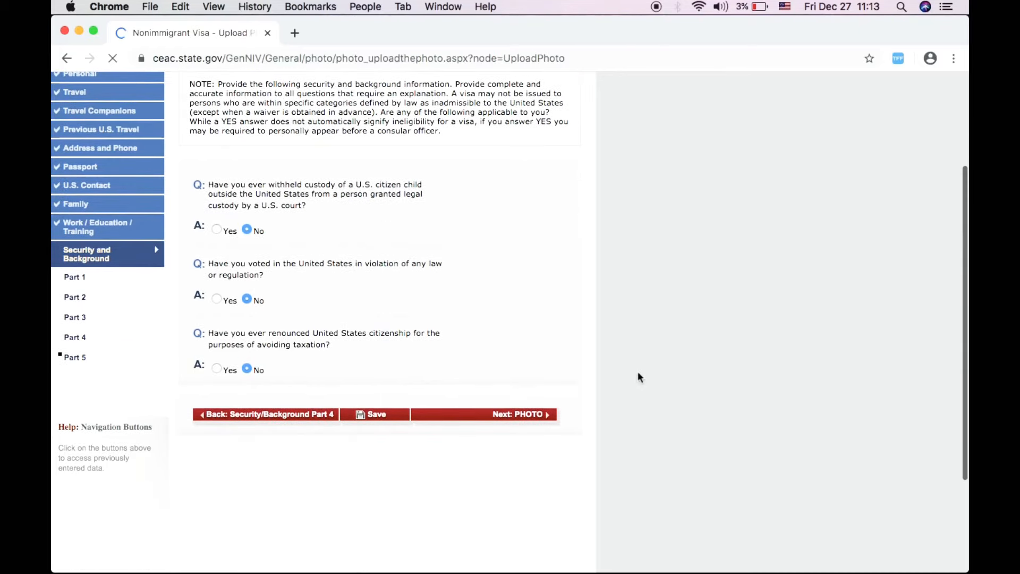
- Launch the photo submission system from the Upload Photo page
{"action": "scroll", "coordinate": [473, 433], "scroll_direction": "down", "scroll_amount": 5}
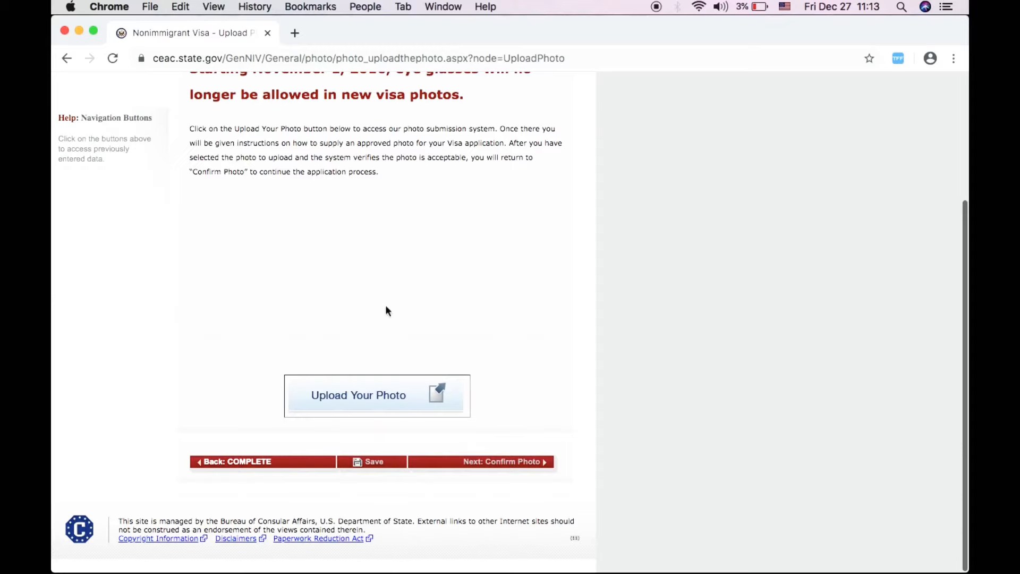
{"action": "scroll", "coordinate": [381, 297], "scroll_direction": "up", "scroll_amount": 2}
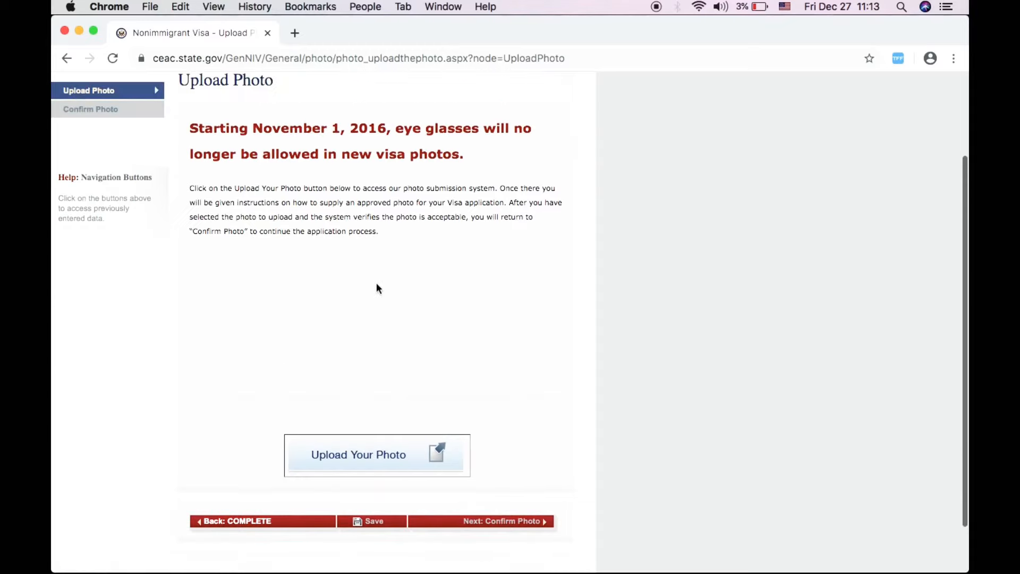
{"action": "scroll", "coordinate": [377, 286], "scroll_direction": "down", "scroll_amount": 2}
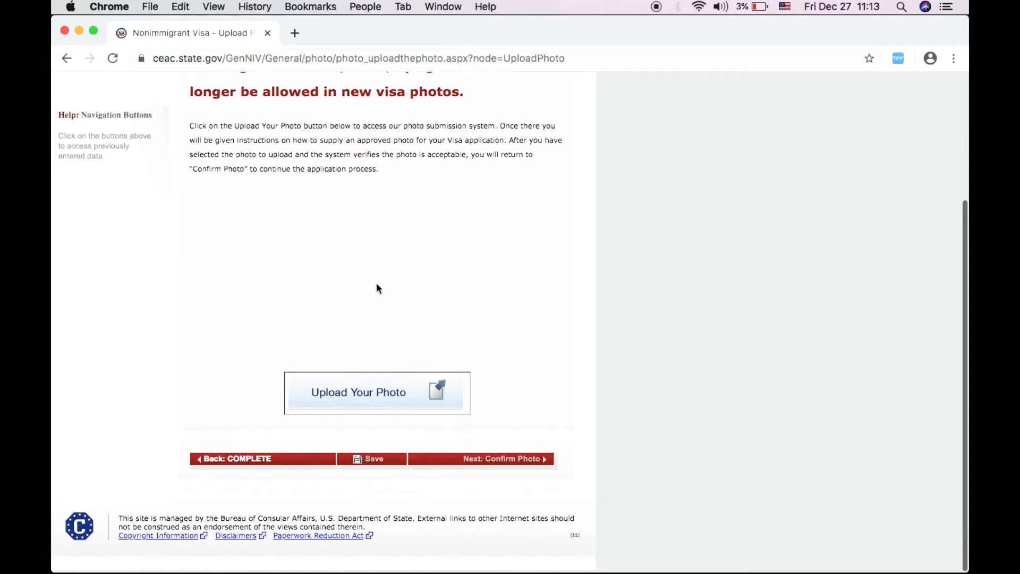
{"action": "left_click", "coordinate": [405, 398]}
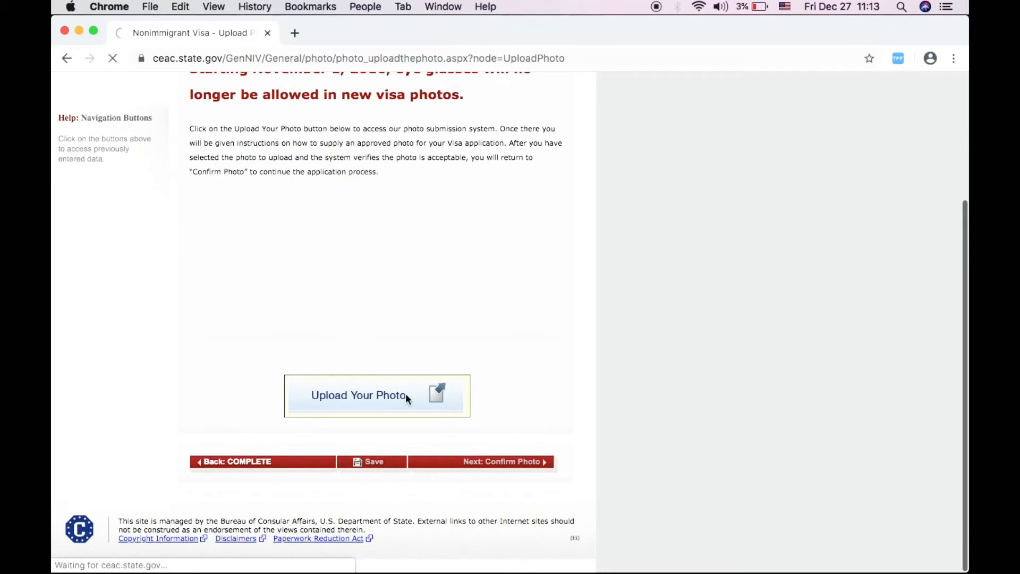
{"action": "scroll", "coordinate": [285, 290], "scroll_direction": "up", "scroll_amount": 3}
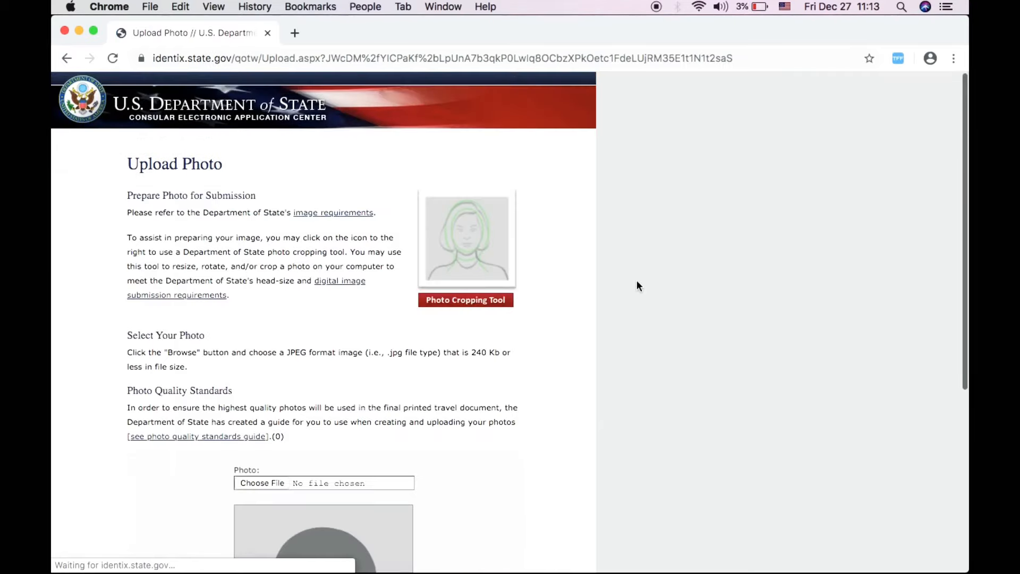
{"action": "scroll", "coordinate": [638, 285], "scroll_direction": "down", "scroll_amount": 2}
{"action": "scroll", "coordinate": [638, 285], "scroll_direction": "down", "scroll_amount": 5}
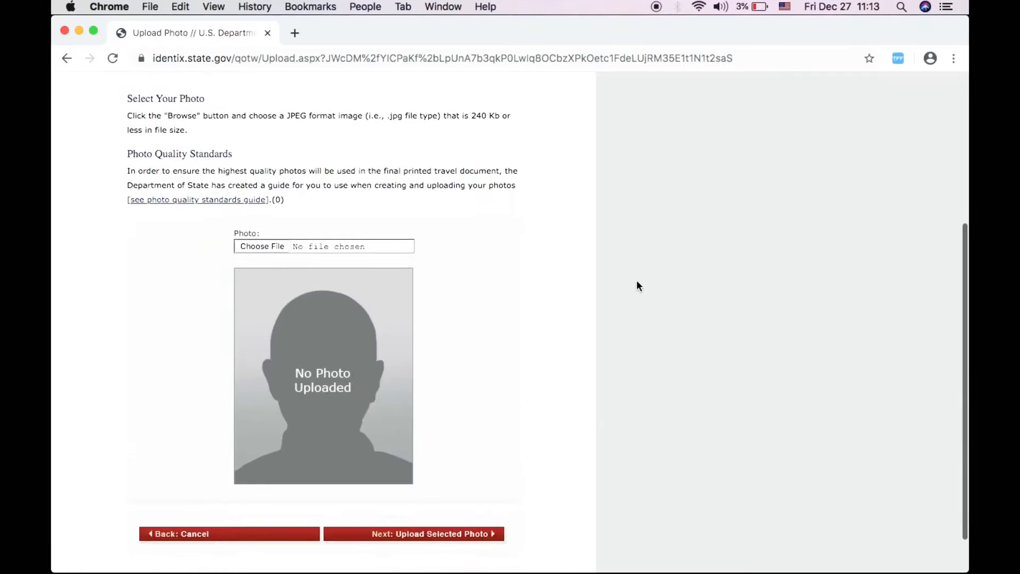
{"action": "scroll", "coordinate": [637, 286], "scroll_direction": "up", "scroll_amount": 3}
{"action": "scroll", "coordinate": [637, 285], "scroll_direction": "up", "scroll_amount": 2}
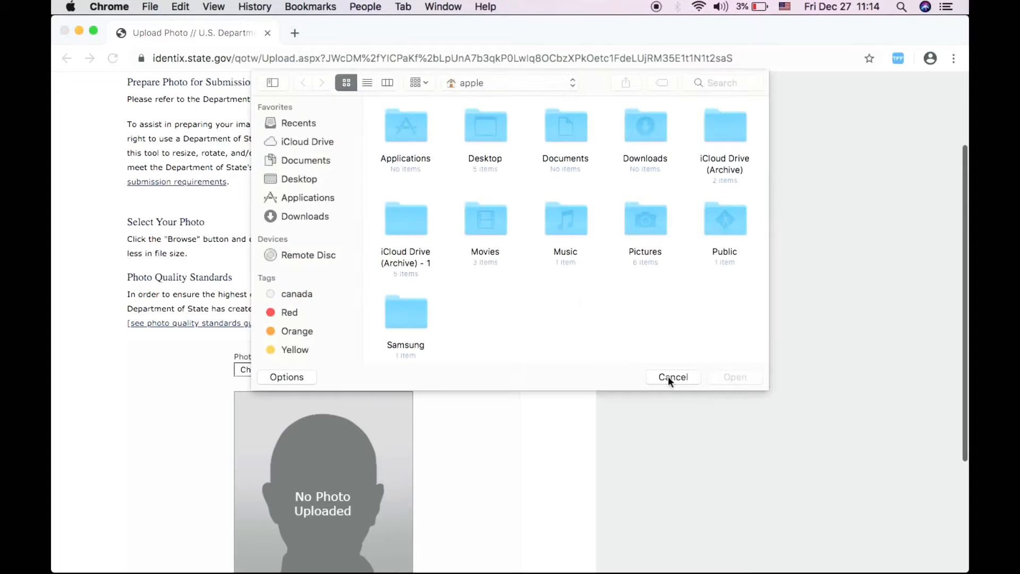
- Close the file picker and try Upload Selected Photo with no file chosen
{"action": "left_click", "coordinate": [672, 377]}
{"action": "scroll", "coordinate": [557, 493], "scroll_direction": "down", "scroll_amount": 5}
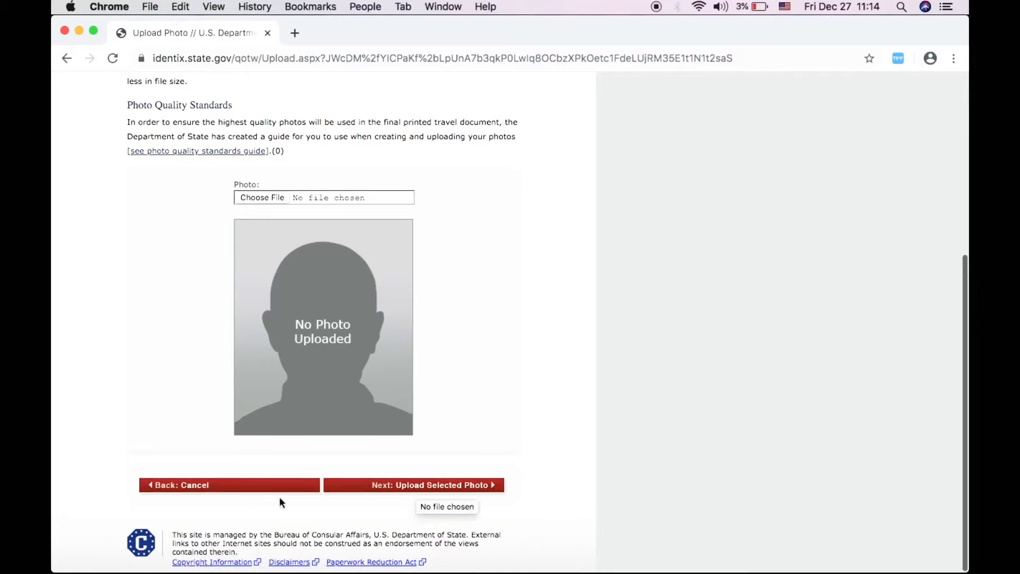
{"action": "left_click", "coordinate": [447, 485]}
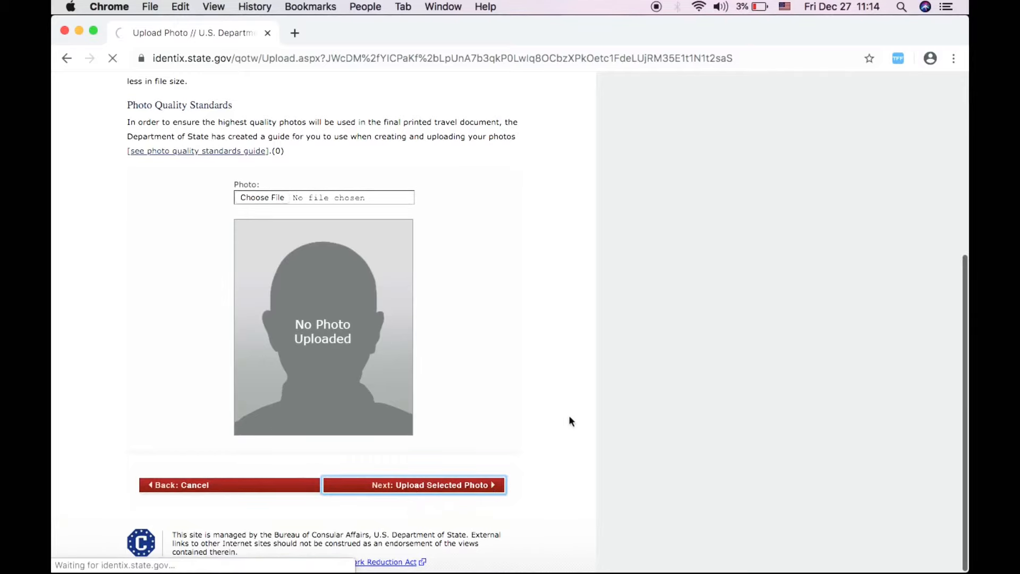
{"action": "scroll", "coordinate": [591, 381], "scroll_direction": "down", "scroll_amount": 5}
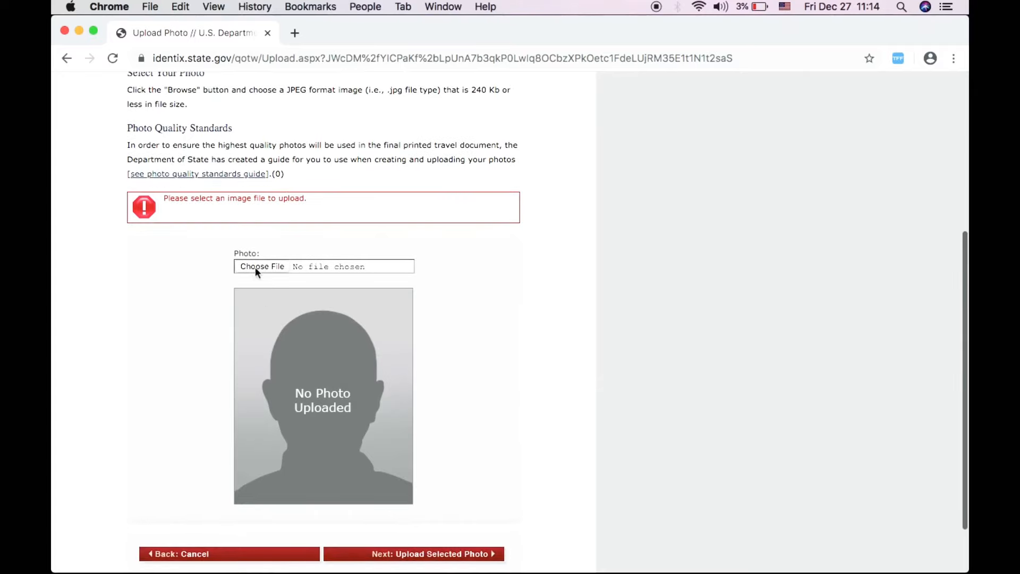
- Browse the Photos library via Choose File, then cancel without selecting an image
{"action": "left_click", "coordinate": [255, 267]}
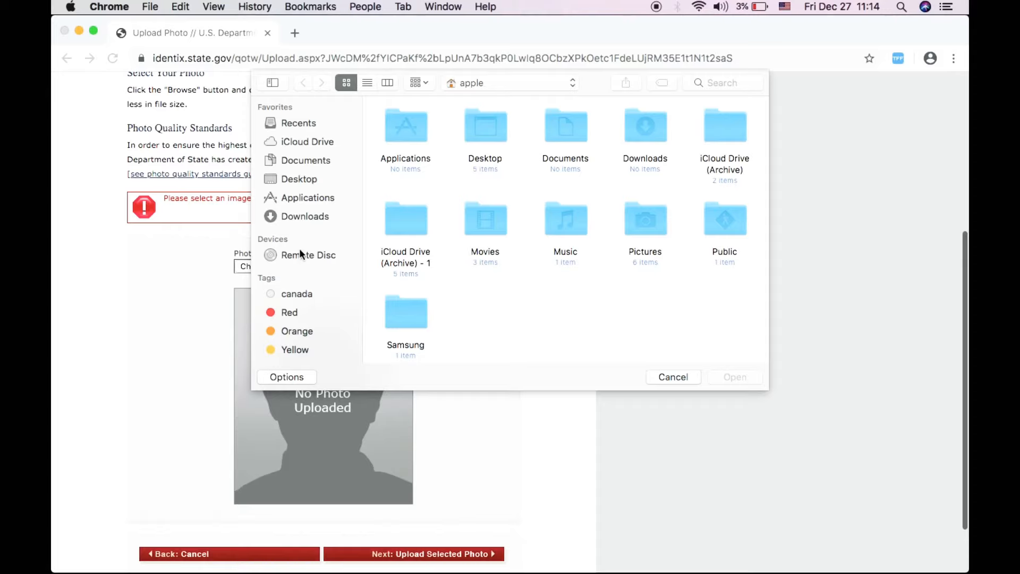
{"action": "scroll", "coordinate": [314, 274], "scroll_direction": "down", "scroll_amount": 5}
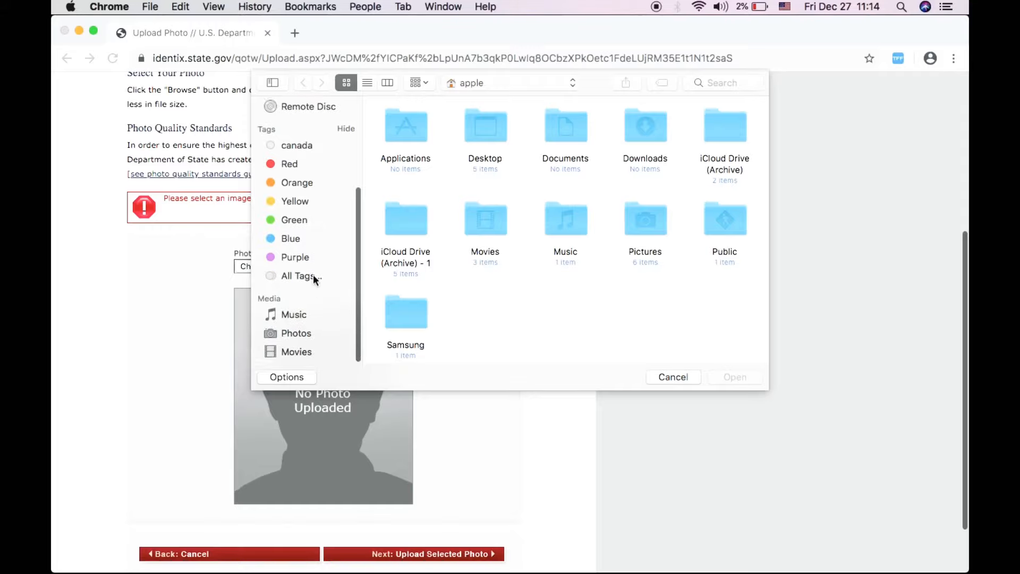
{"action": "left_click", "coordinate": [296, 334]}
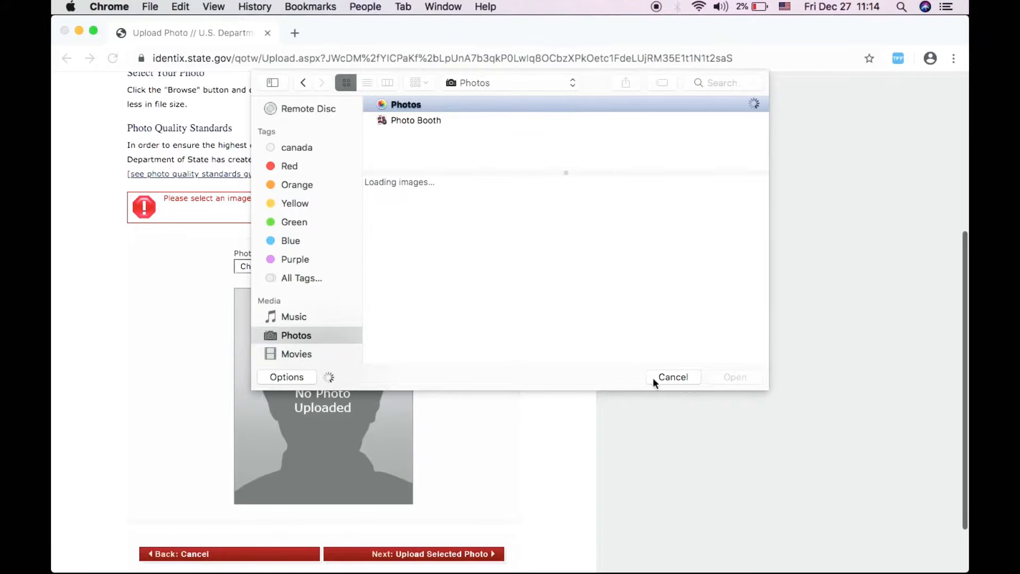
{"action": "left_click", "coordinate": [659, 378]}
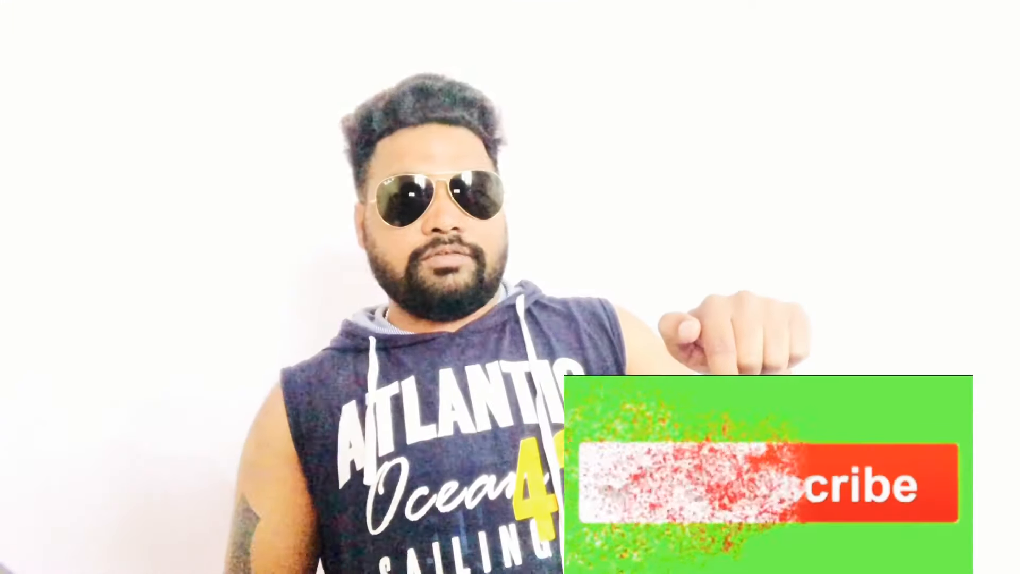